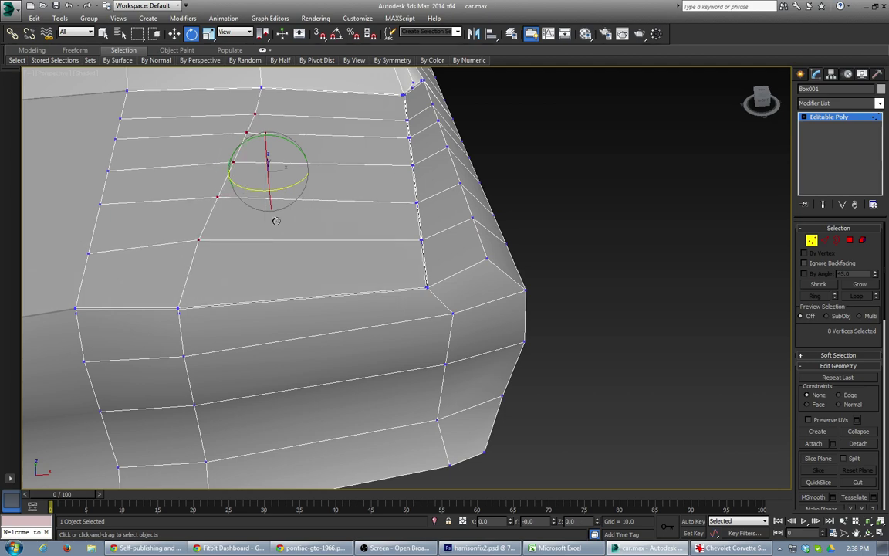
# Step: Move the underside vertex just ahead of the far wheel about 20 units in X toward the car's centreline
pyautogui.moveTo(250, 200)
pyautogui.keyDown('alt'); pyautogui.mouseDown(button='middle')
pyautogui.moveTo(267, 237)
pyautogui.moveTo(243, 187)
pyautogui.mouseUp(button='middle'); pyautogui.keyUp('alt')
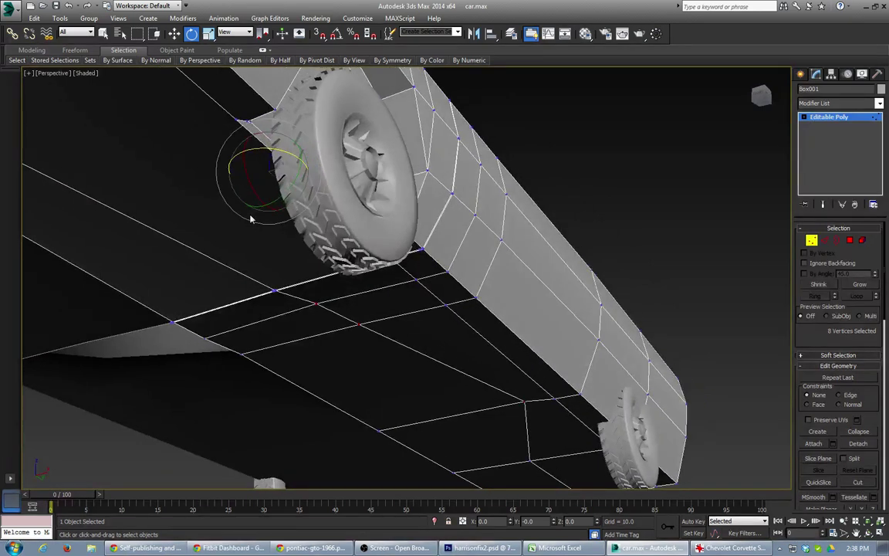
pyautogui.scroll(-4, 256, 233)
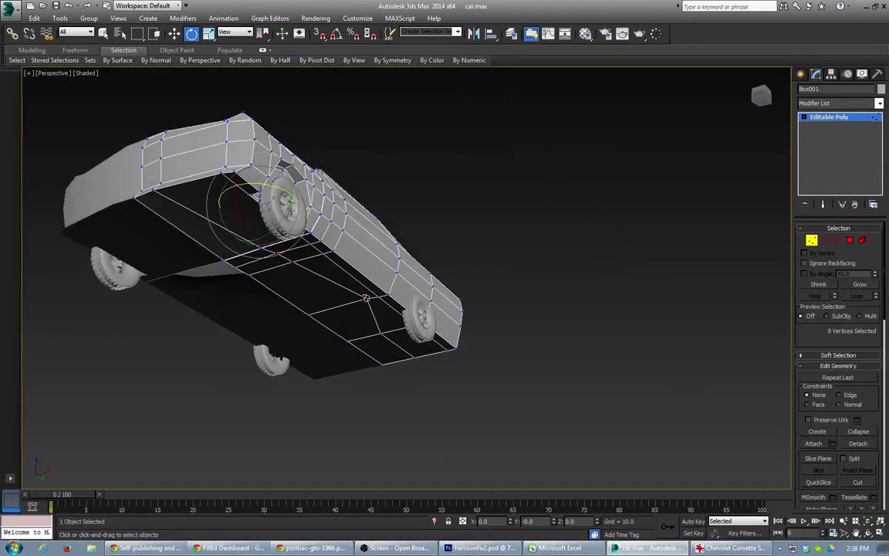
pyautogui.click(373, 309)
pyautogui.press('w')
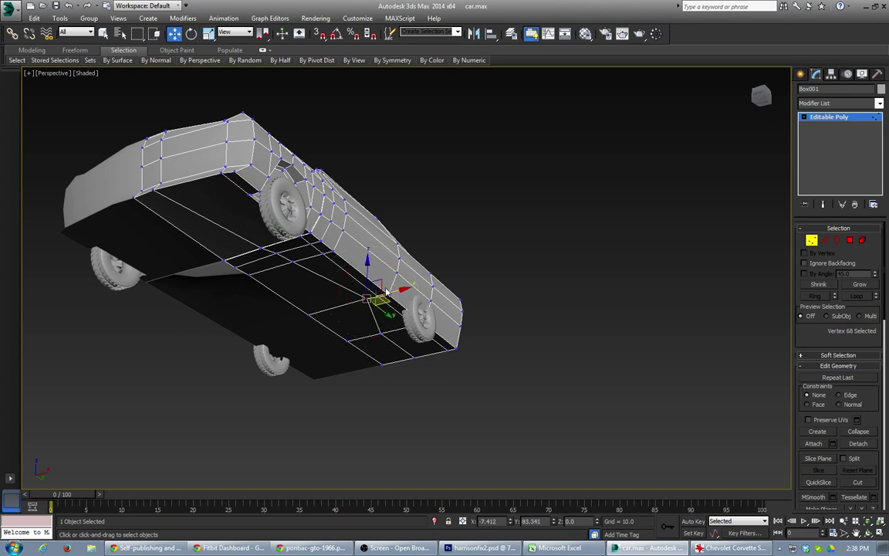
pyautogui.moveTo(373, 307); pyautogui.dragTo(359, 292)
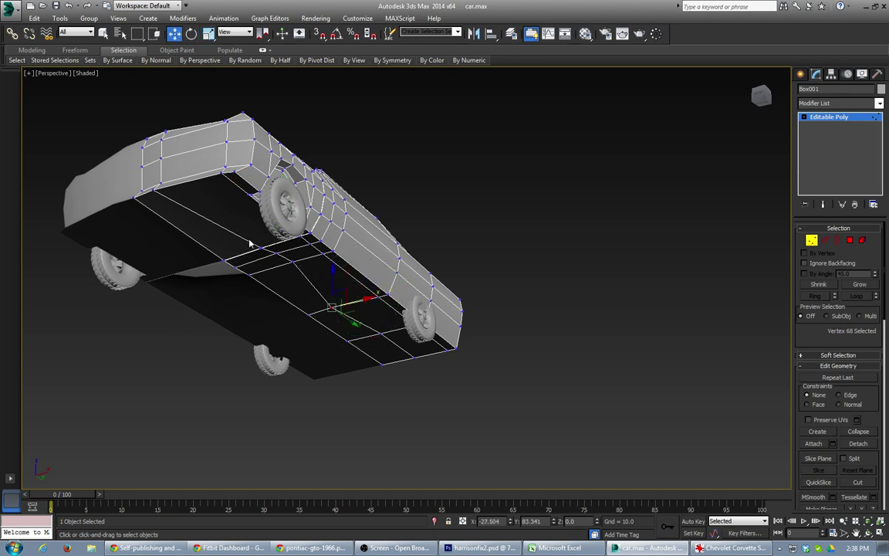
pyautogui.moveTo(245, 236); pyautogui.dragTo(295, 272)
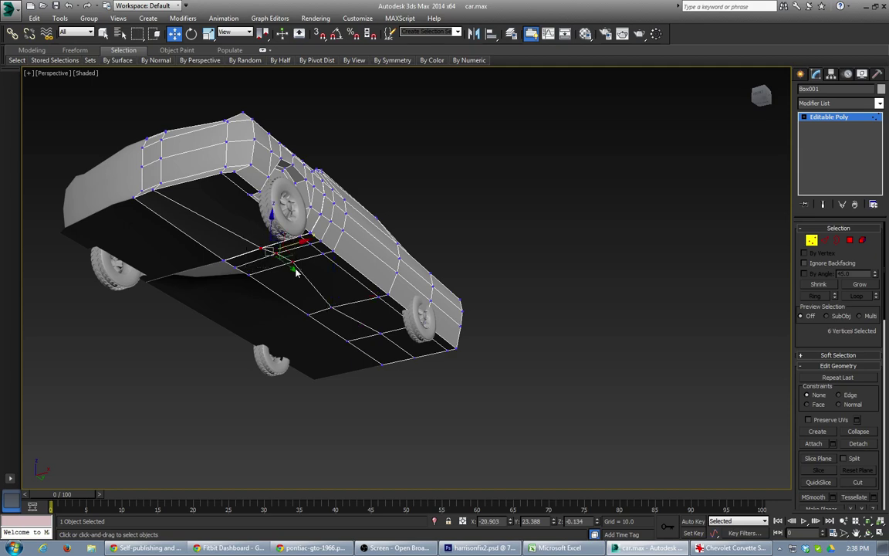
# Step: Move the middle vertex of the front end's inner vertical edge line about 5.3 units in X toward the centreline
pyautogui.keyDown('alt'); pyautogui.moveTo(218, 198); pyautogui.dragTo(220, 300, button='middle'); pyautogui.keyUp('alt')
pyautogui.scroll(-2, 218, 254)
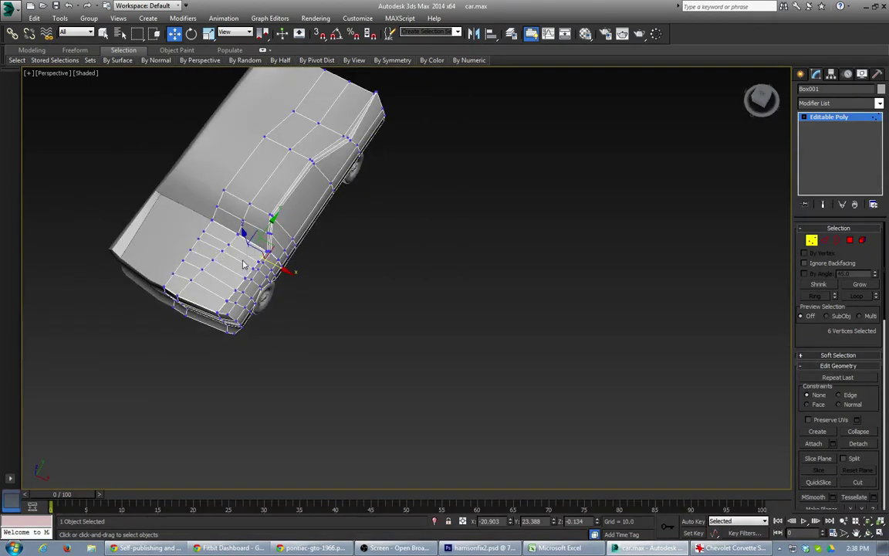
pyautogui.keyDown('alt'); pyautogui.moveTo(258, 254); pyautogui.dragTo(289, 283, button='middle'); pyautogui.keyUp('alt')
pyautogui.scroll(3, 290, 285)
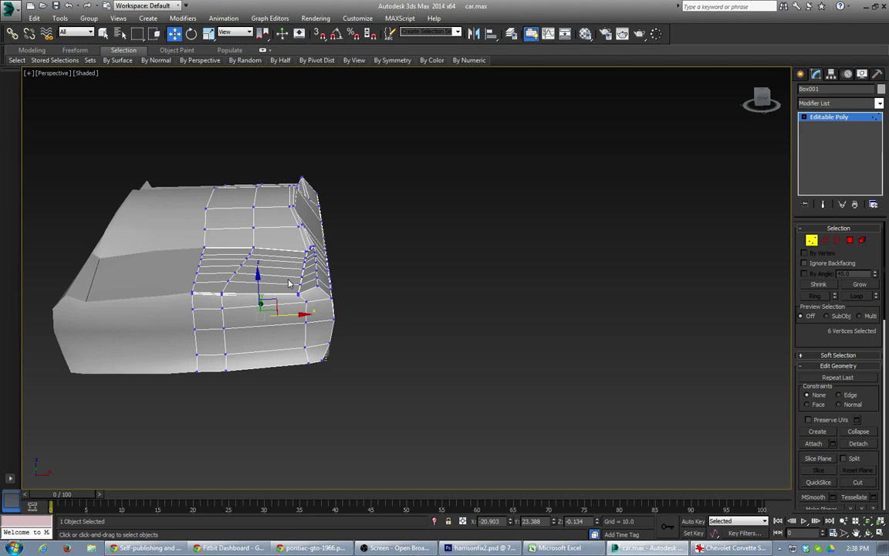
pyautogui.click(225, 316)
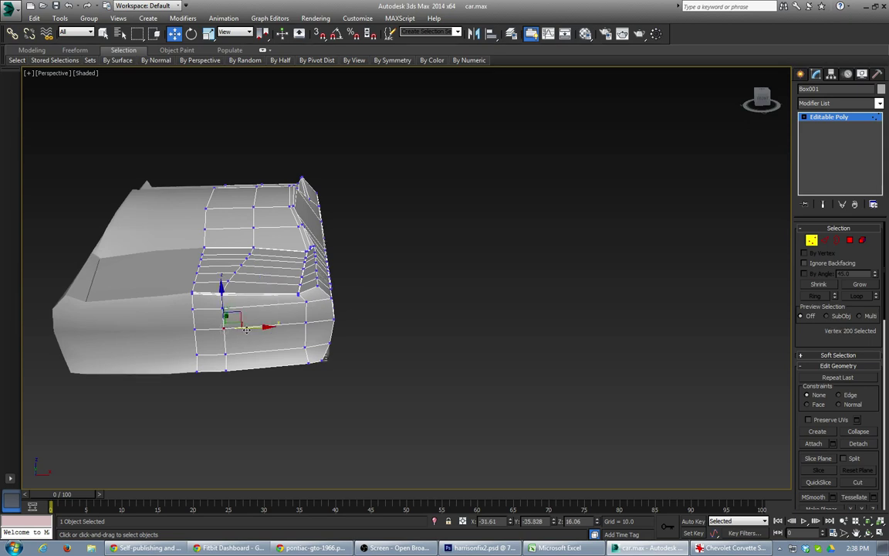
pyautogui.moveTo(245, 330); pyautogui.dragTo(232, 330)
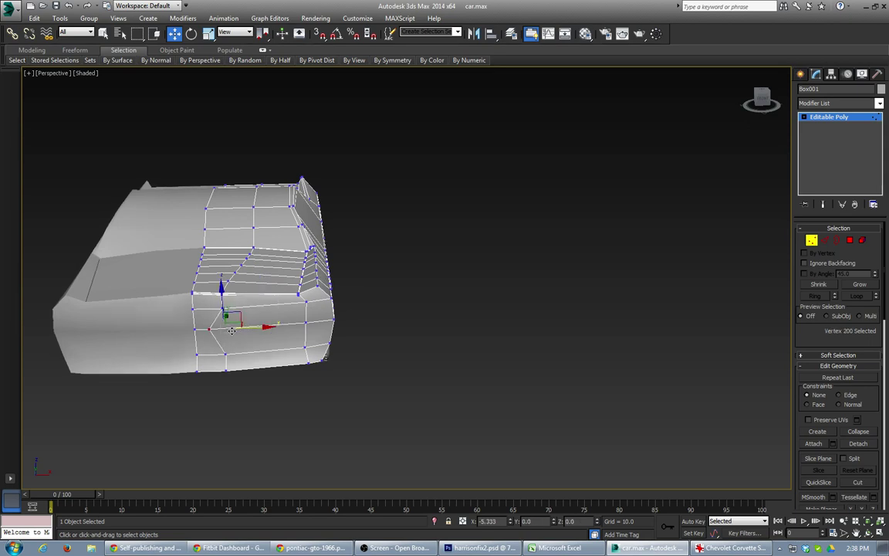
# Step: Nudge the upper and middle vertices of the front end's outer vertical edge line slightly toward the centreline in X
pyautogui.click(308, 315)
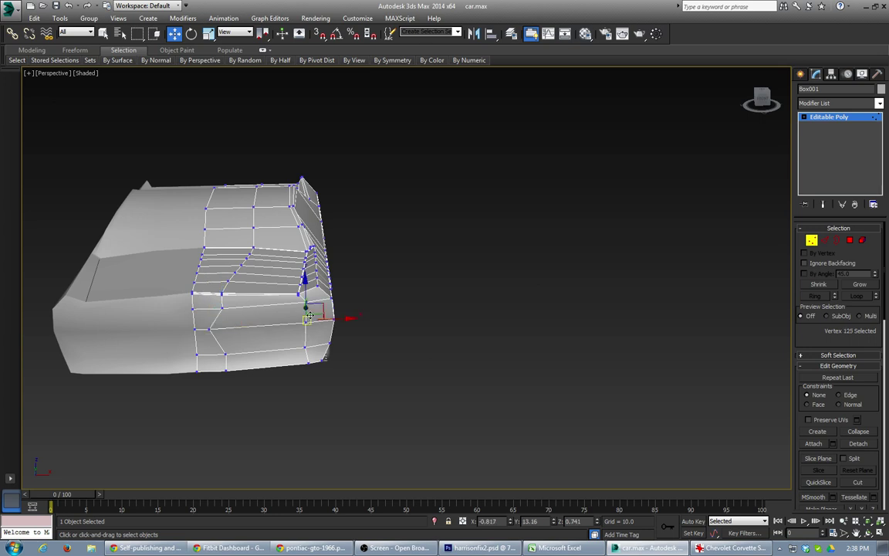
pyautogui.keyDown('alt'); pyautogui.moveTo(308, 316); pyautogui.dragTo(308, 278, button='middle'); pyautogui.keyUp('alt')
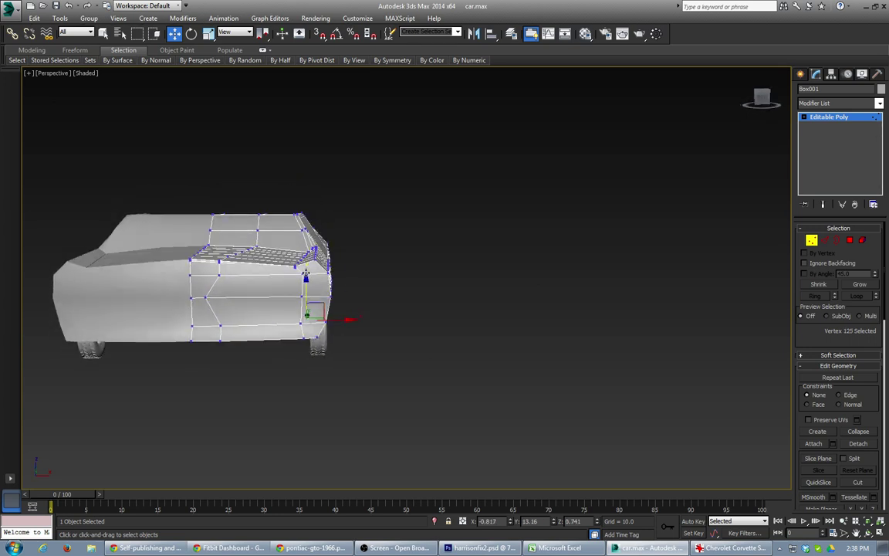
pyautogui.click(306, 274)
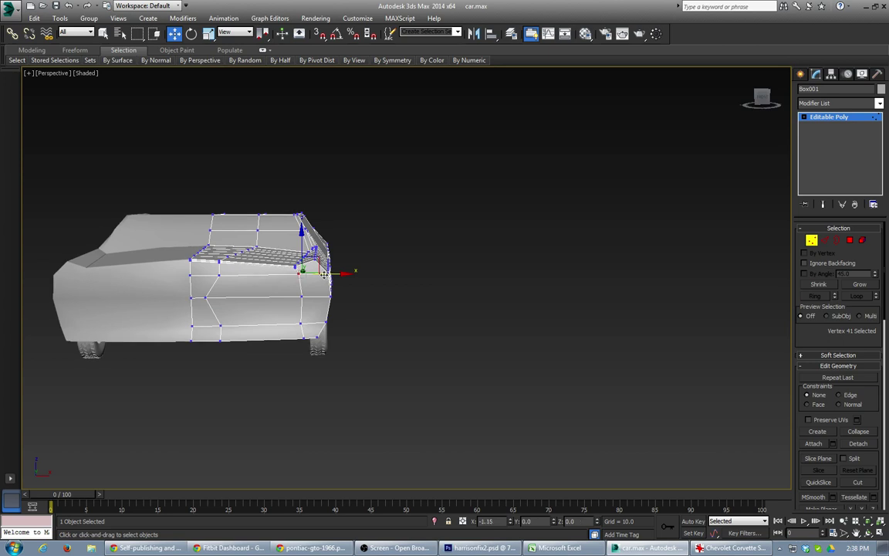
pyautogui.click(304, 295)
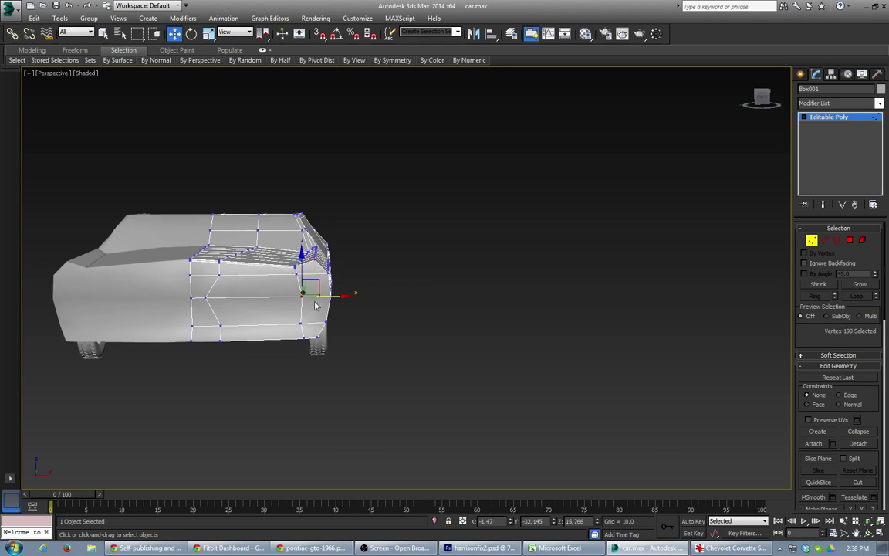
pyautogui.moveTo(329, 297); pyautogui.dragTo(327, 297)
pyautogui.scroll(2, 258, 289)
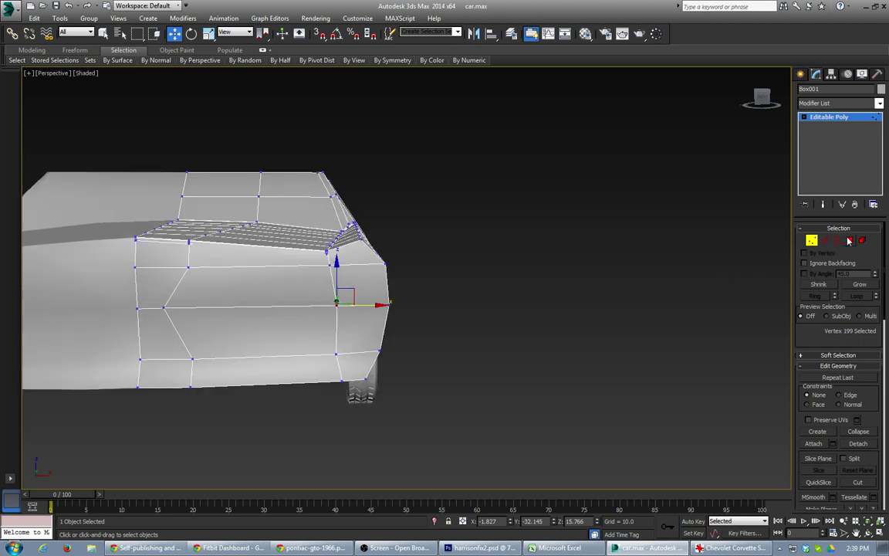
# Step: Extrude the two large front-end polygons between the inner and outer edge lines inward to form a grille recess
pyautogui.click(257, 290)
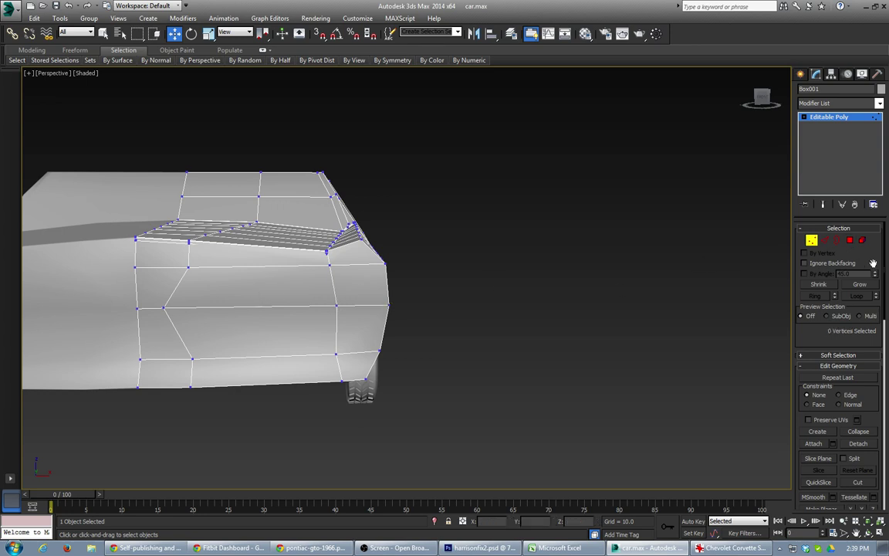
pyautogui.press('4')
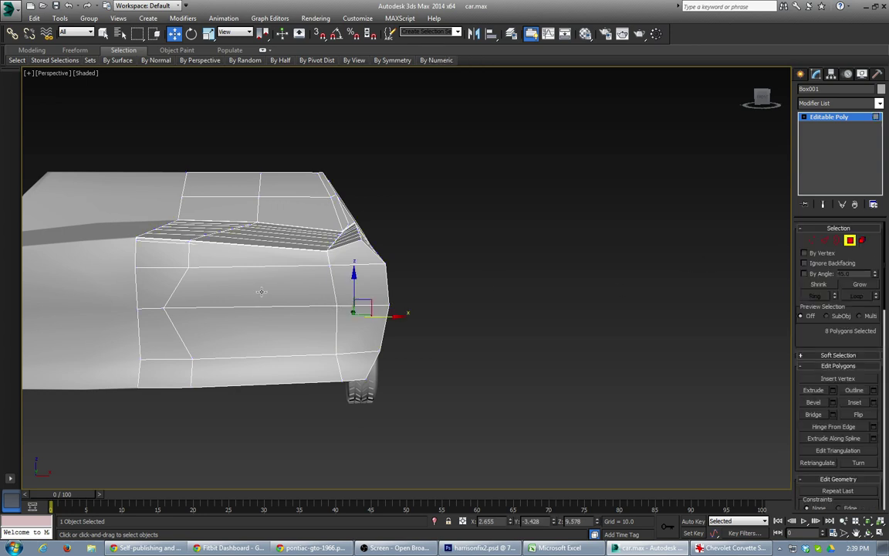
pyautogui.click(249, 290)
pyautogui.keyDown('ctrl'); pyautogui.click(255, 334); pyautogui.keyUp('ctrl')
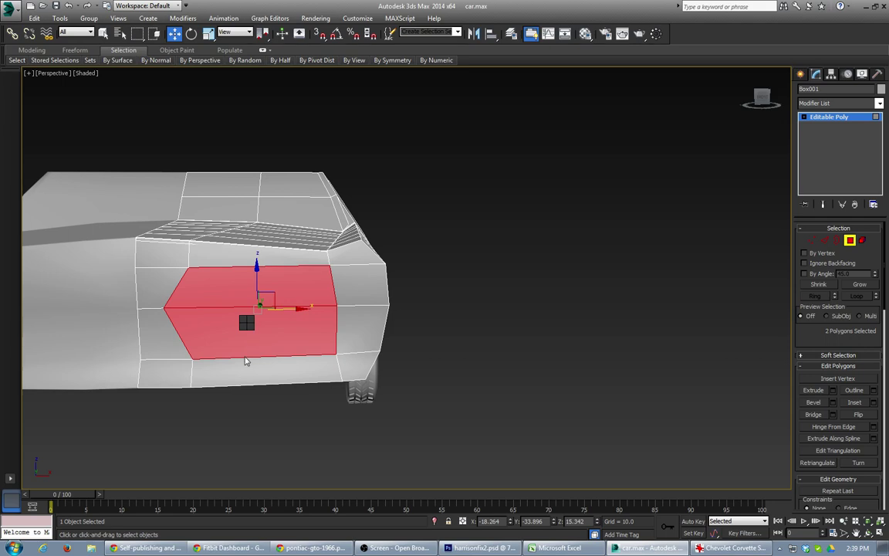
pyautogui.hotkey('shift', 'e')
pyautogui.moveTo(230, 317); pyautogui.dragTo(241, 333)
pyautogui.press('w')
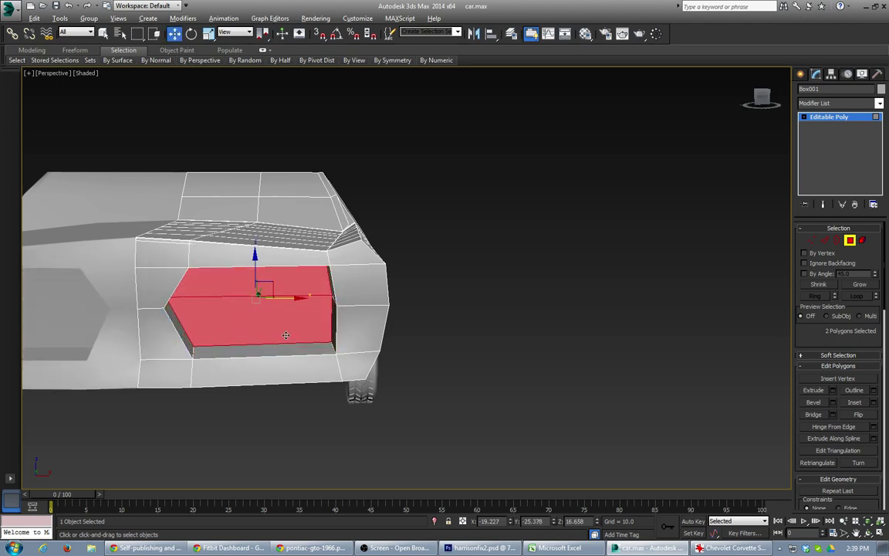
# Step: Move the two recessed grille polygons forward in Y to about -29.2, making the recess shallower
pyautogui.keyDown('alt'); pyautogui.moveTo(284, 337); pyautogui.dragTo(166, 301, button='middle'); pyautogui.keyUp('alt')
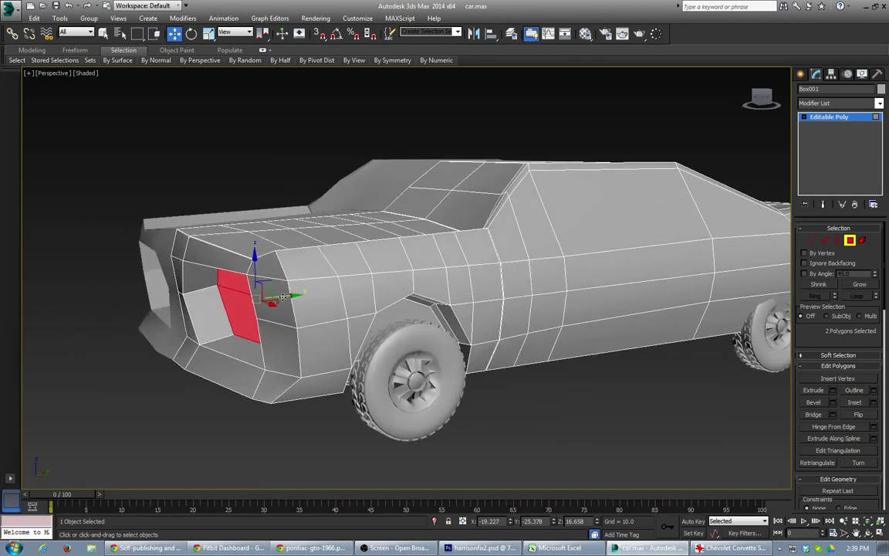
pyautogui.moveTo(288, 294); pyautogui.dragTo(269, 295)
pyautogui.scroll(4, 215, 291)
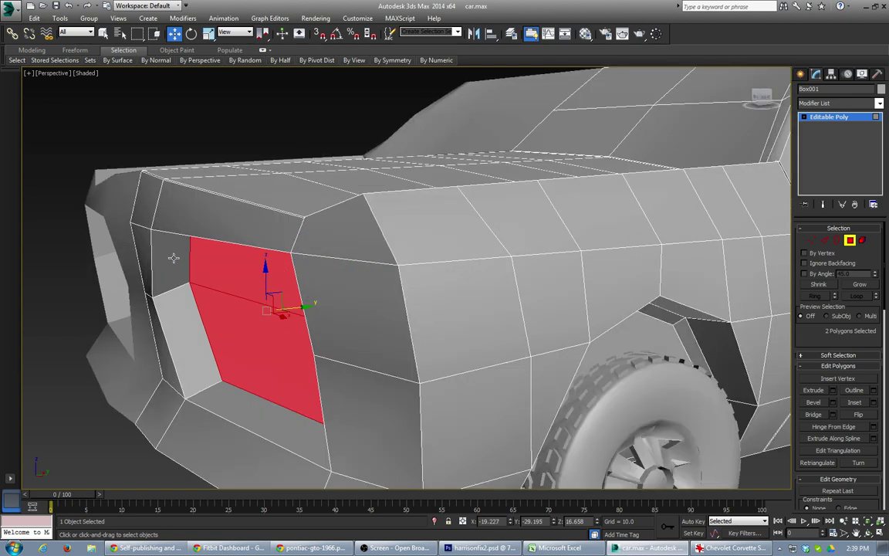
# Step: Chamfer the six outer edges bordering the grille recess's opening
pyautogui.click(170, 234)
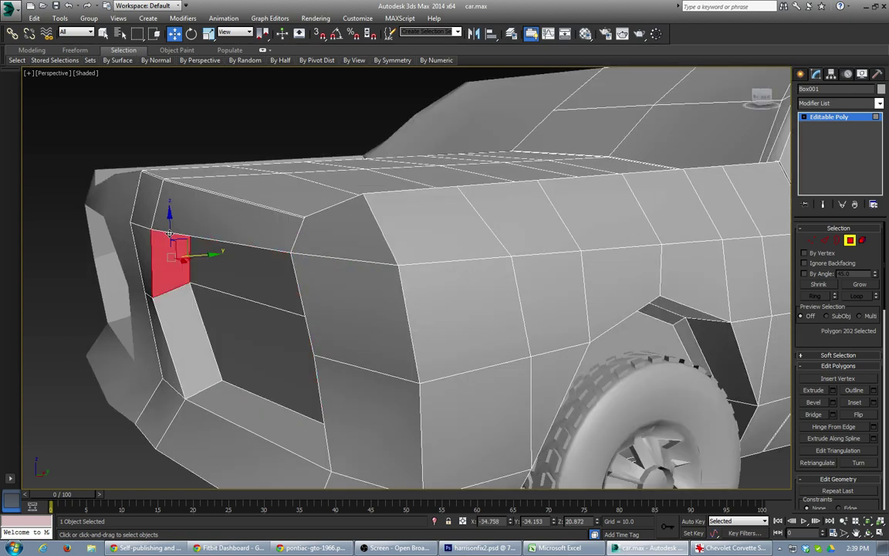
pyautogui.press('2')
pyautogui.click(186, 235)
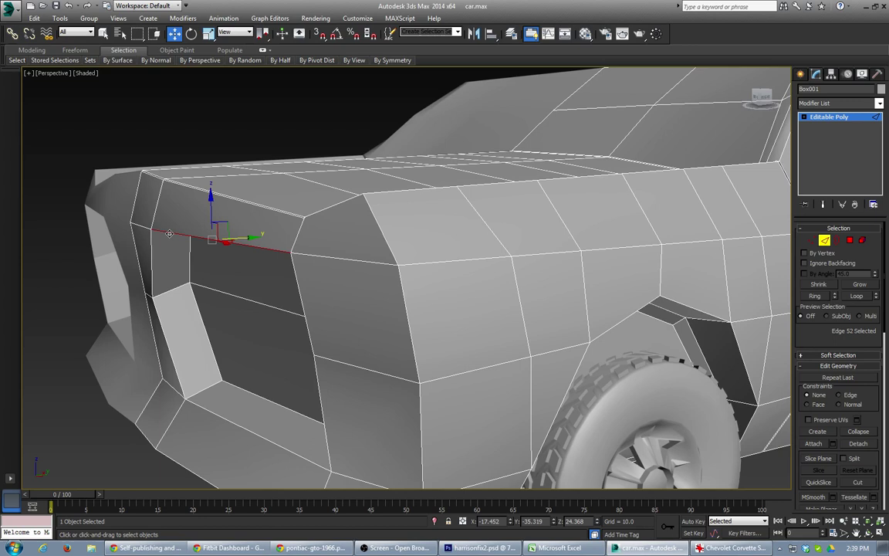
pyautogui.keyDown('ctrl'); pyautogui.click(150, 279); pyautogui.keyUp('ctrl')
pyautogui.keyDown('ctrl'); pyautogui.click(161, 316); pyautogui.keyUp('ctrl')
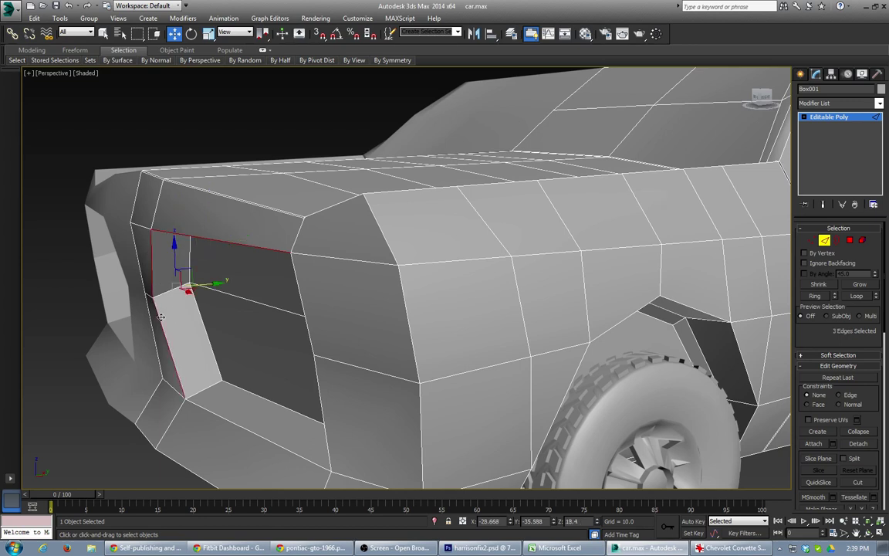
pyautogui.keyDown('ctrl'); pyautogui.click(213, 412); pyautogui.keyUp('ctrl')
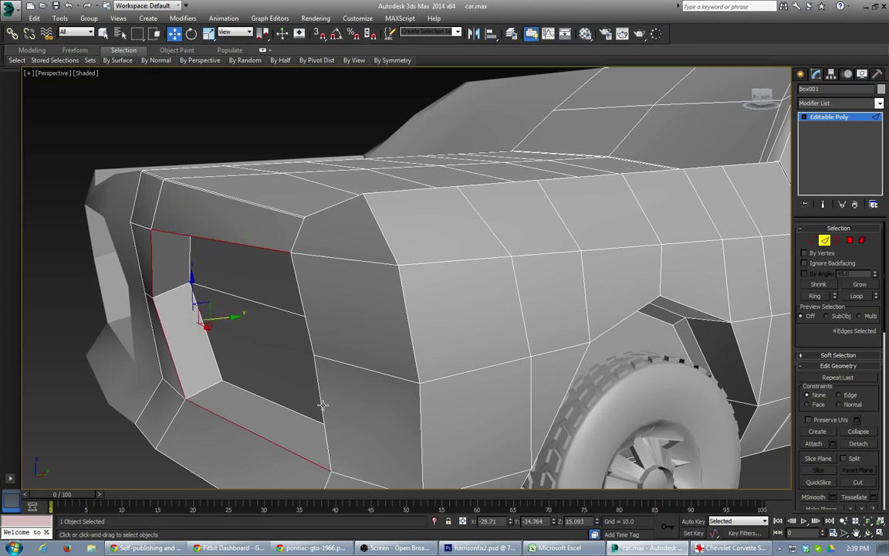
pyautogui.keyDown('ctrl'); pyautogui.click(313, 351); pyautogui.keyUp('ctrl')
pyautogui.keyDown('ctrl'); pyautogui.click(307, 327); pyautogui.keyUp('ctrl')
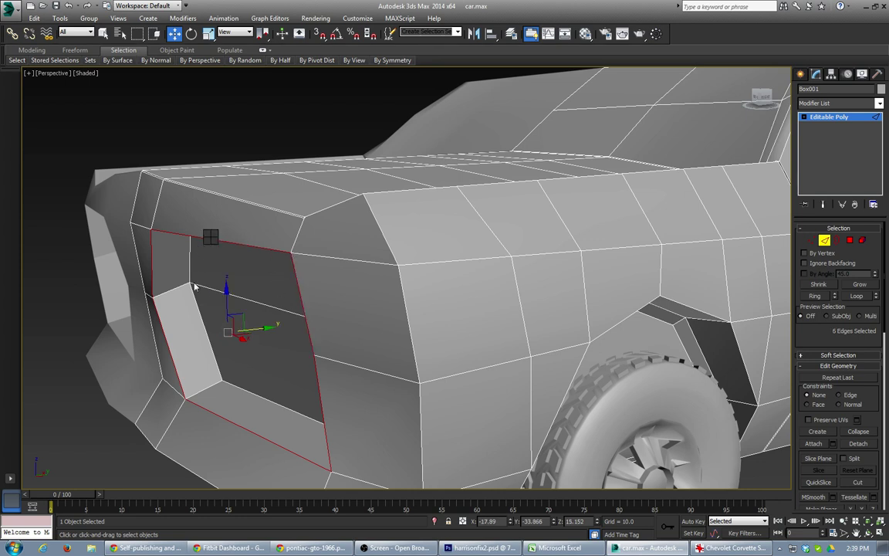
pyautogui.press('r')
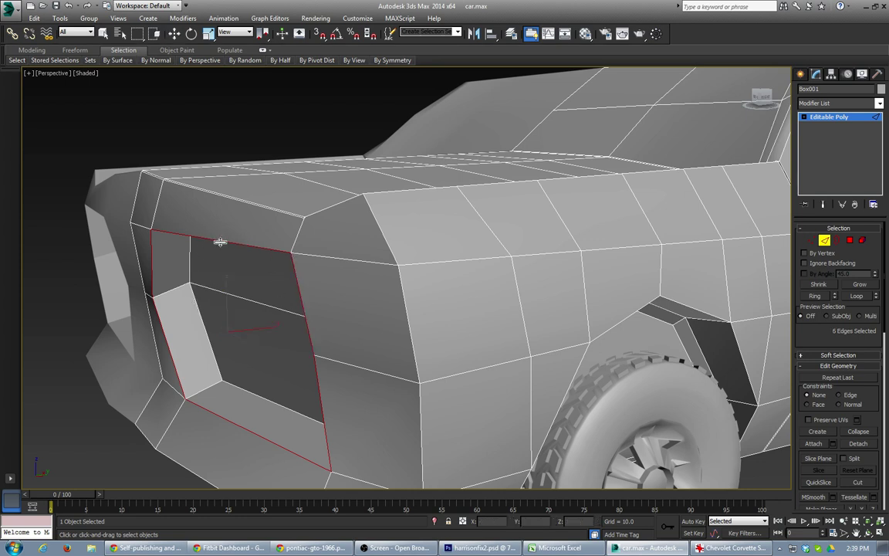
pyautogui.keyDown('shift'); pyautogui.moveTo(222, 242); pyautogui.dragTo(222, 244); pyautogui.keyUp('shift')
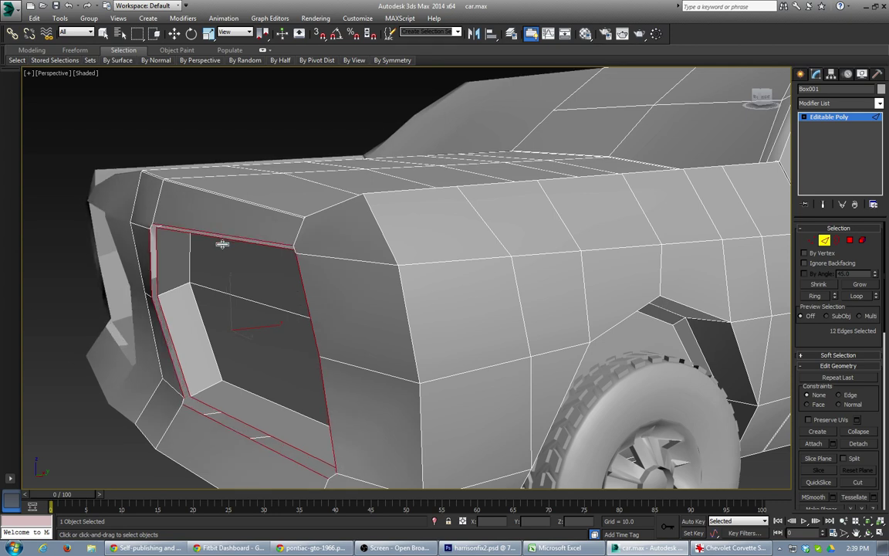
pyautogui.press('w')
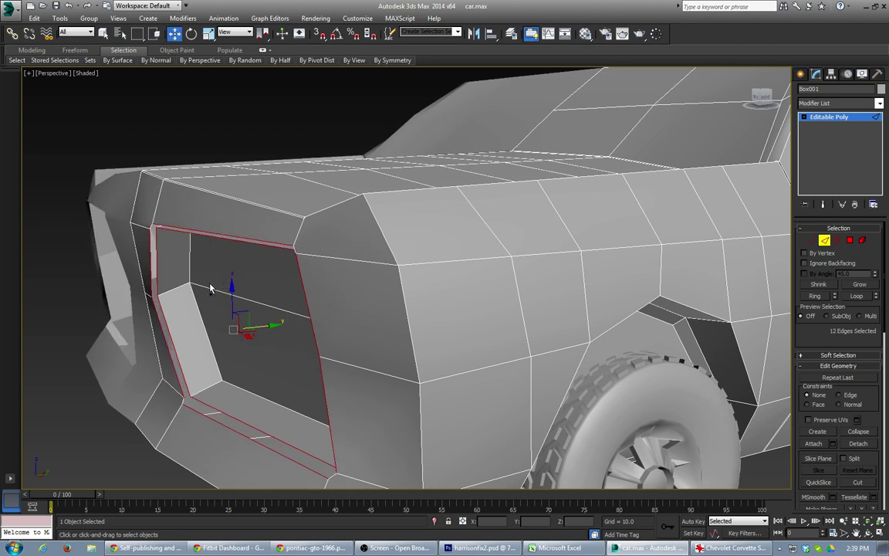
# Step: Undo the grille border chamfer and chamfer the same six edges again
pyautogui.hotkey('ctrl', 'z')
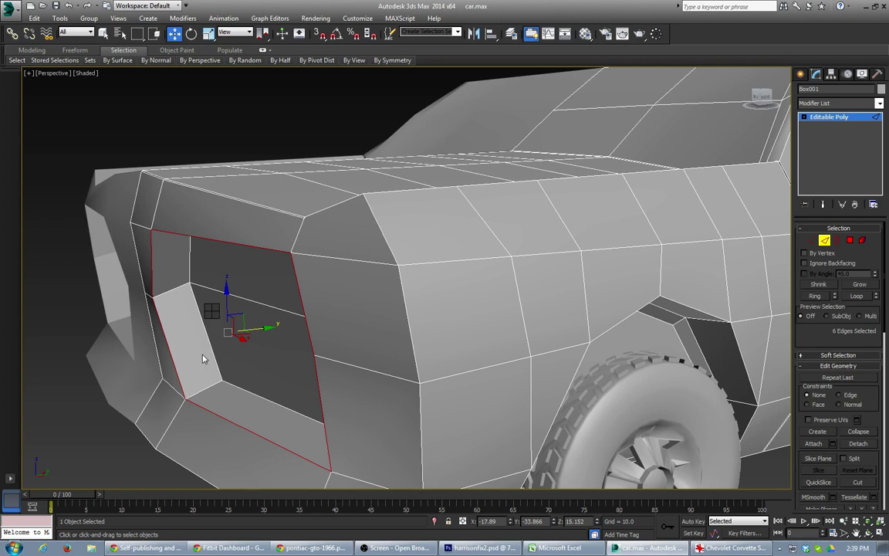
pyautogui.hotkey('ctrl', 'y')
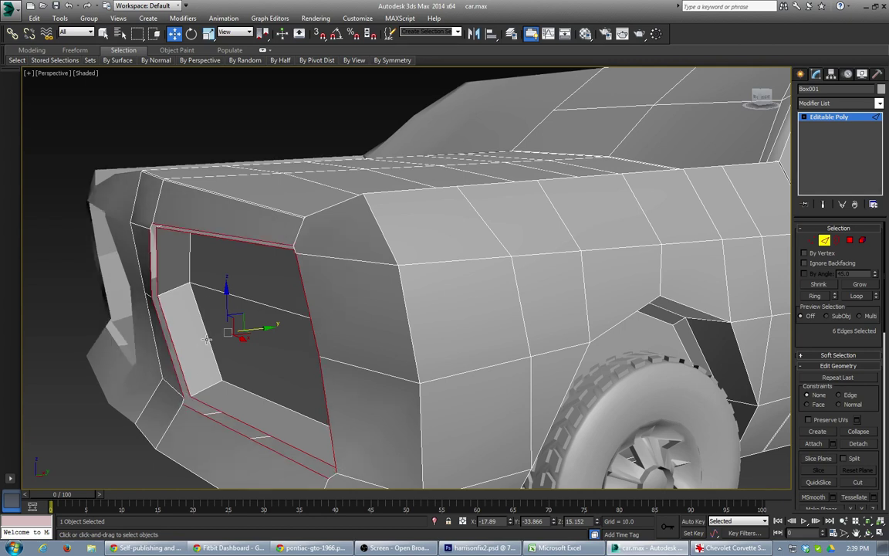
pyautogui.hotkey('ctrl', 'z')
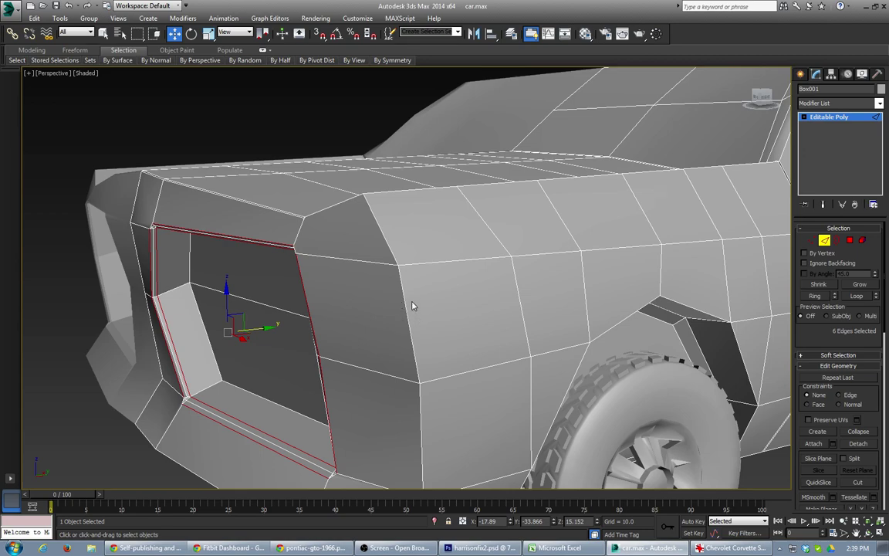
pyautogui.click(410, 334)
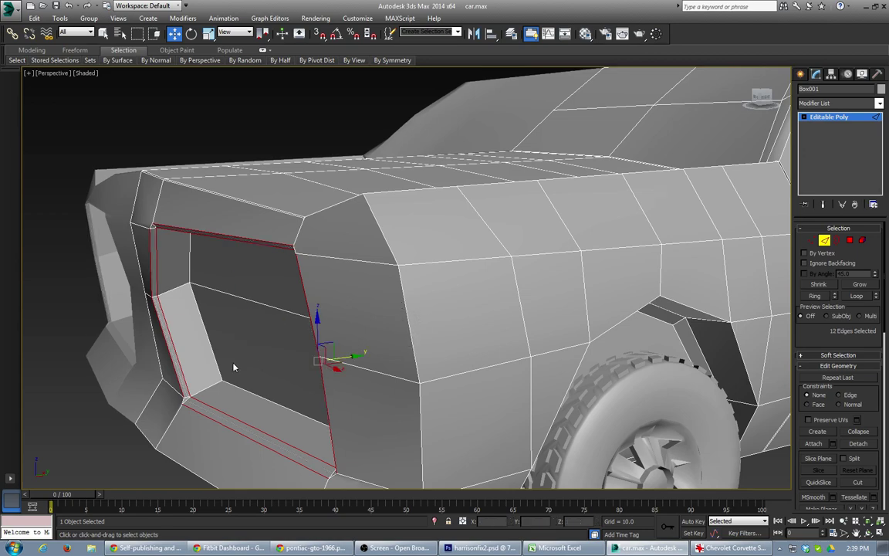
# Step: Examine the chamfered upper outer corner of the grille opening up close and clear the edge selection
pyautogui.keyDown('alt'); pyautogui.moveTo(233, 364); pyautogui.dragTo(300, 359, button='middle'); pyautogui.keyUp('alt')
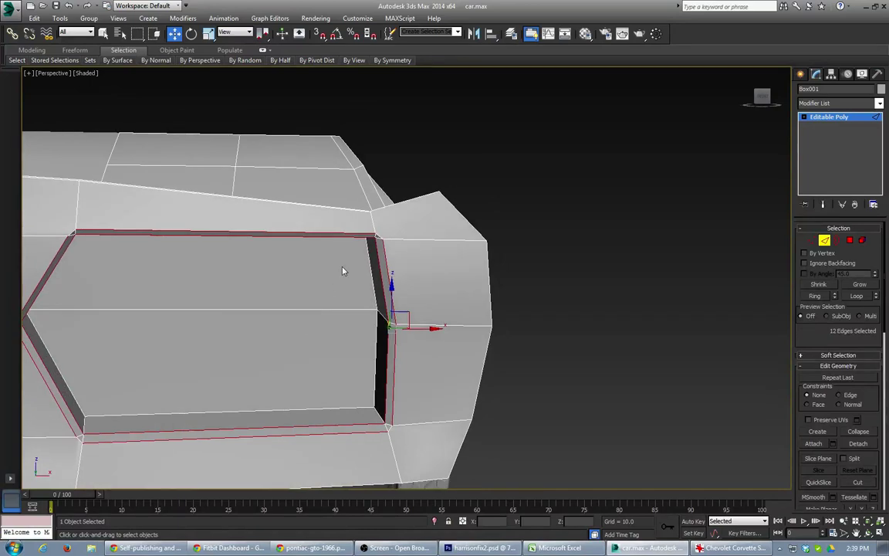
pyautogui.scroll(5, 374, 243)
pyautogui.click(396, 217)
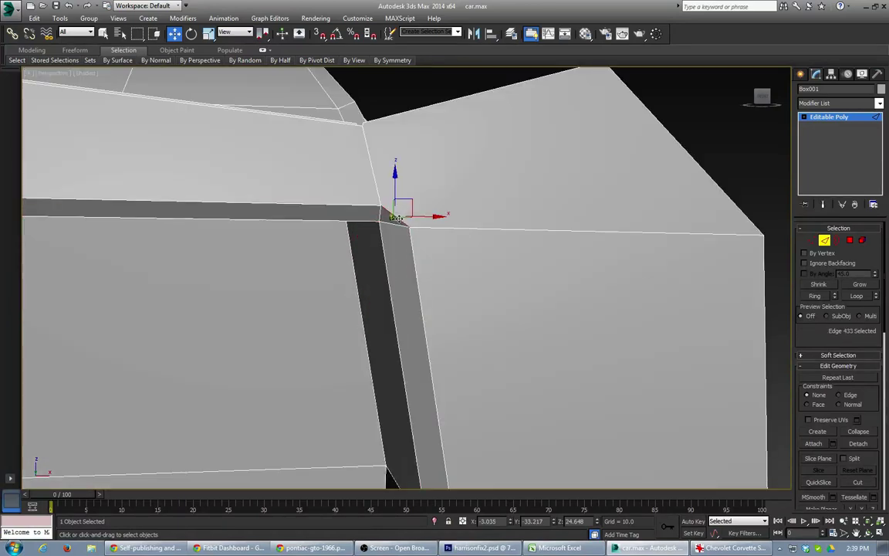
pyautogui.click(382, 236)
pyautogui.scroll(-8, 377, 242)
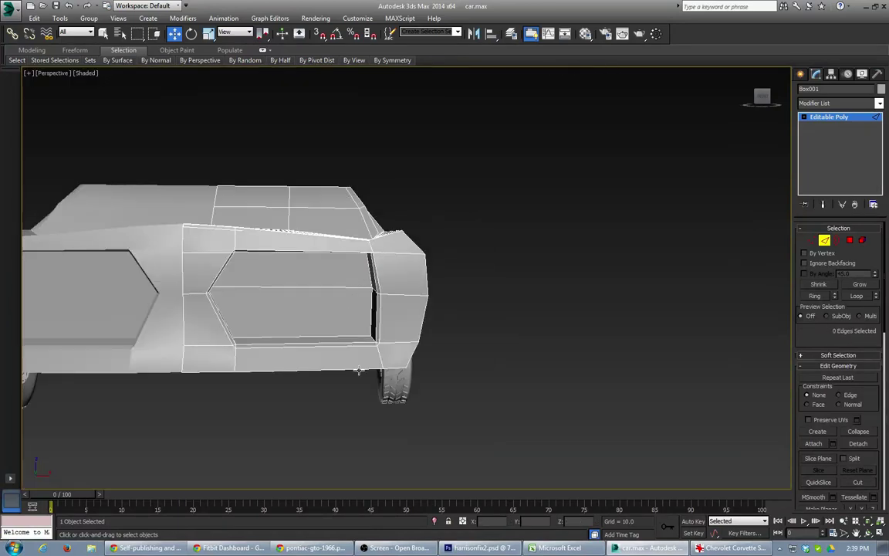
# Step: Collapse the short chamfer edges at the grille opening's lower outer and lower inner corners
pyautogui.scroll(4, 377, 357)
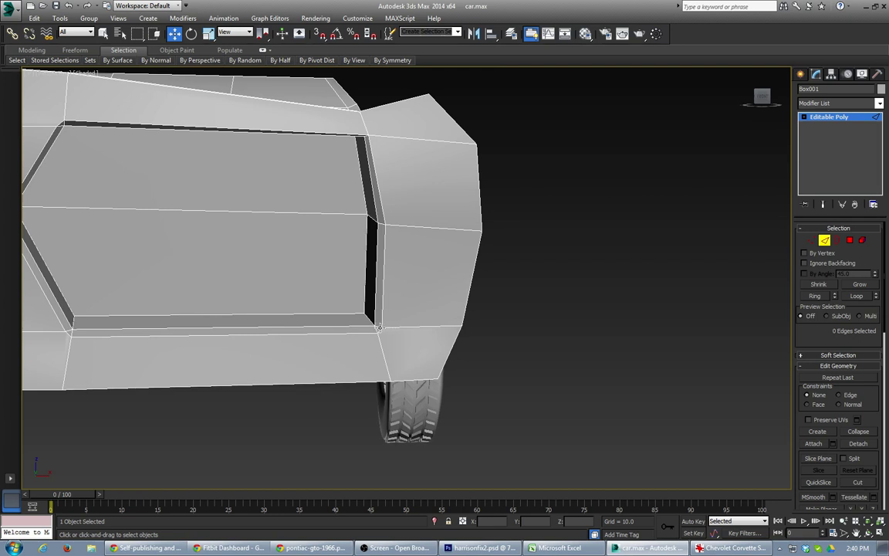
pyautogui.click(379, 333)
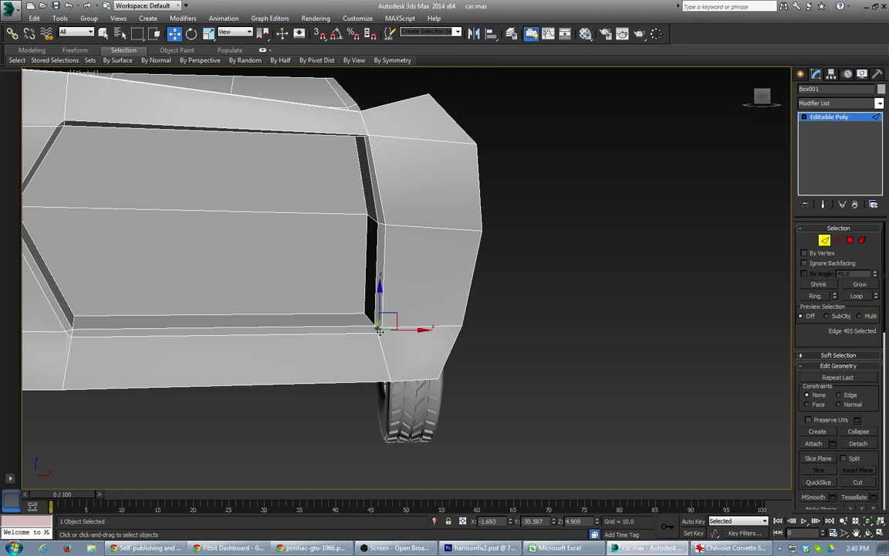
pyautogui.hotkey('ctrl', 'alt', 'c')
pyautogui.moveTo(210, 312); pyautogui.dragTo(280, 322, button='middle')
pyautogui.click(304, 311)
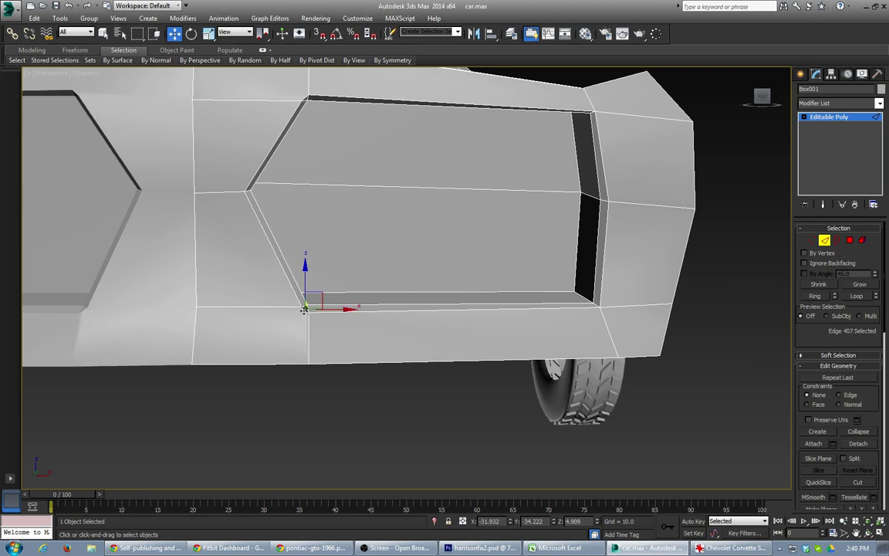
pyautogui.hotkey('ctrl', 'alt', 'c')
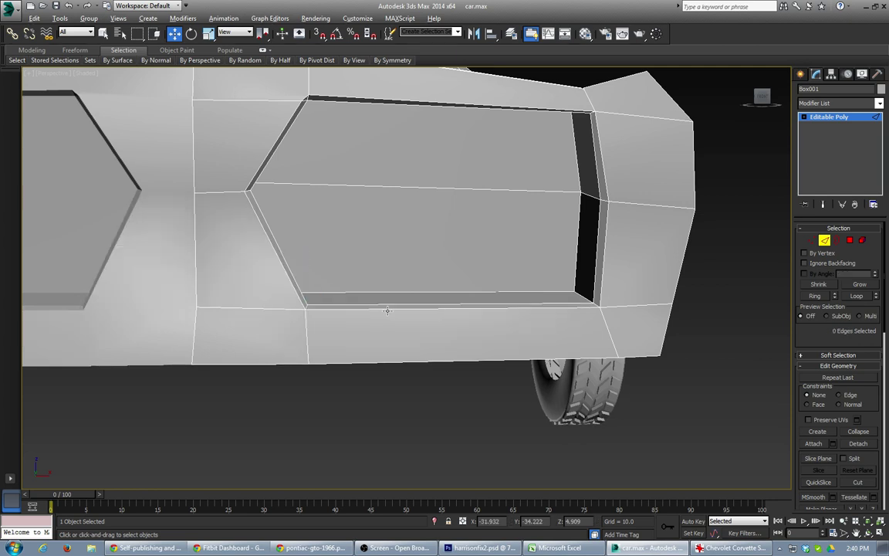
# Step: Collapse the short chamfer edge at the grille opening's upper inner corner and clear the edge selection
pyautogui.click(307, 97)
pyautogui.click(308, 101)
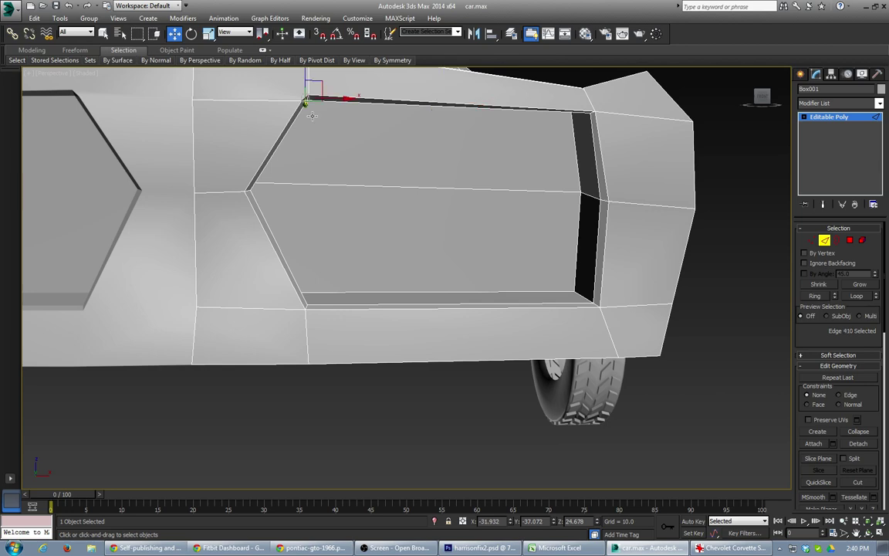
pyautogui.keyDown('alt'); pyautogui.moveTo(336, 182); pyautogui.dragTo(311, 185, button='middle'); pyautogui.keyUp('alt')
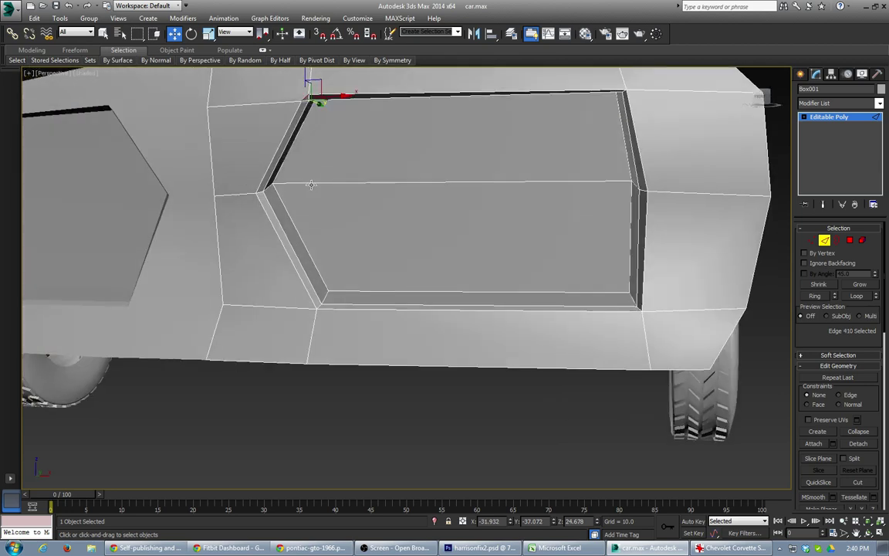
pyautogui.scroll(5, 311, 184)
pyautogui.scroll(-5, 299, 128)
pyautogui.moveTo(298, 128); pyautogui.dragTo(300, 159, button='middle')
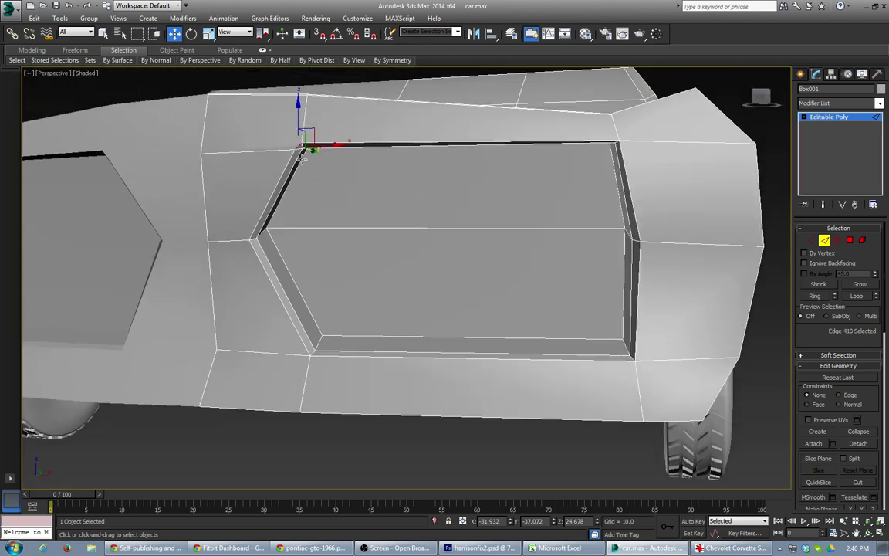
pyautogui.click(310, 197)
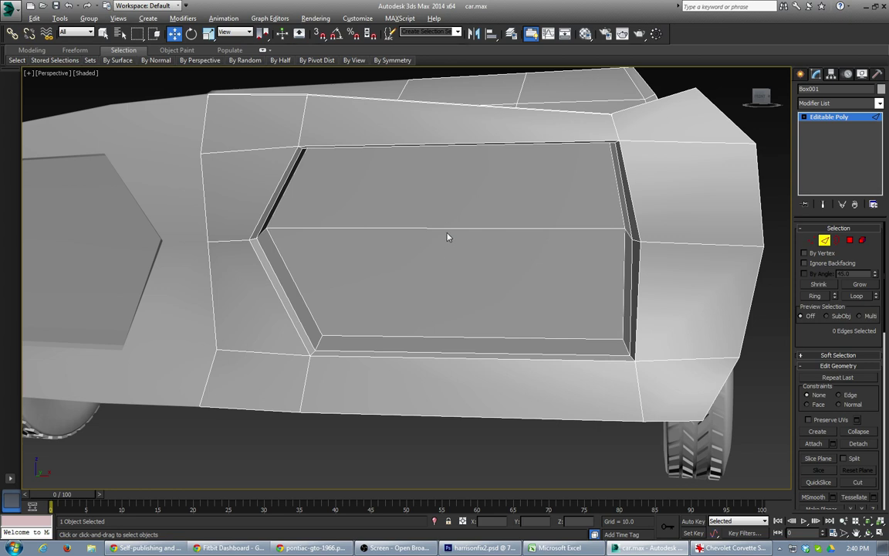
# Step: Clone the two recessed grille polygons forward in Y to about -31.7 as a separate object named "grill"
pyautogui.click(850, 241)
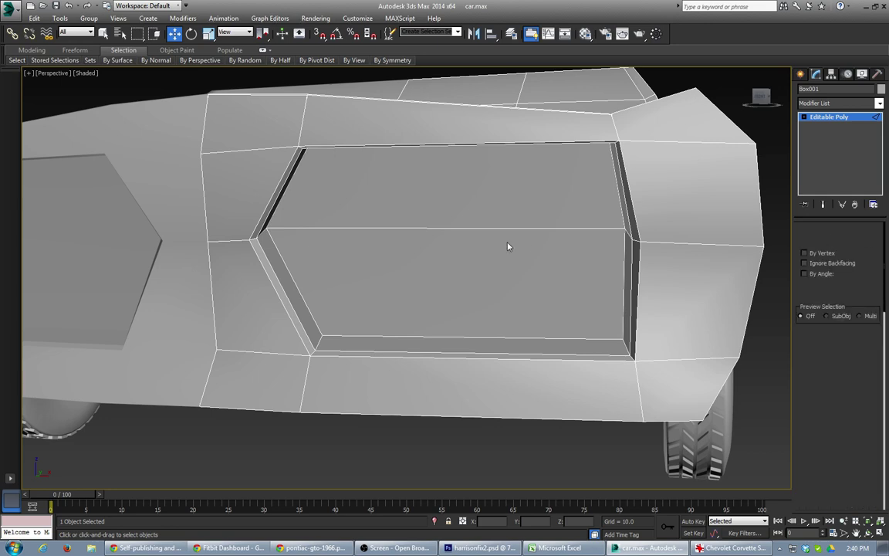
pyautogui.click(510, 247)
pyautogui.keyDown('ctrl'); pyautogui.click(502, 198); pyautogui.keyUp('ctrl')
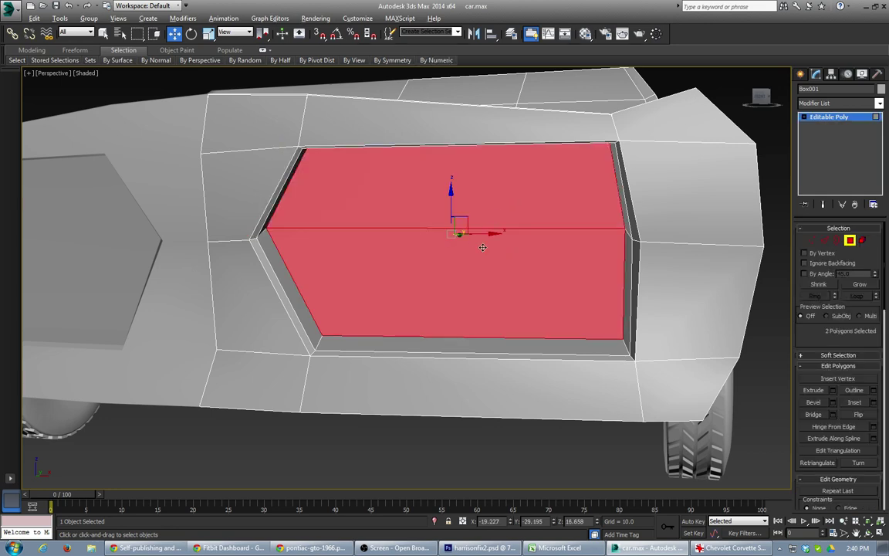
pyautogui.keyDown('alt'); pyautogui.moveTo(432, 222); pyautogui.dragTo(393, 233, button='middle'); pyautogui.keyUp('alt')
pyautogui.scroll(5, 464, 239)
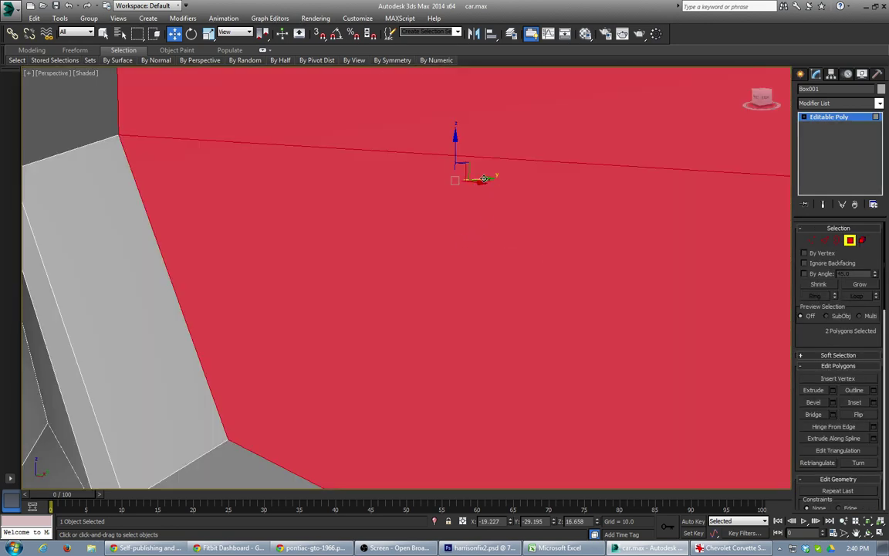
pyautogui.keyDown('alt'); pyautogui.moveTo(490, 200); pyautogui.dragTo(484, 220, button='middle'); pyautogui.keyUp('alt')
pyautogui.moveTo(483, 177); pyautogui.dragTo(381, 190)
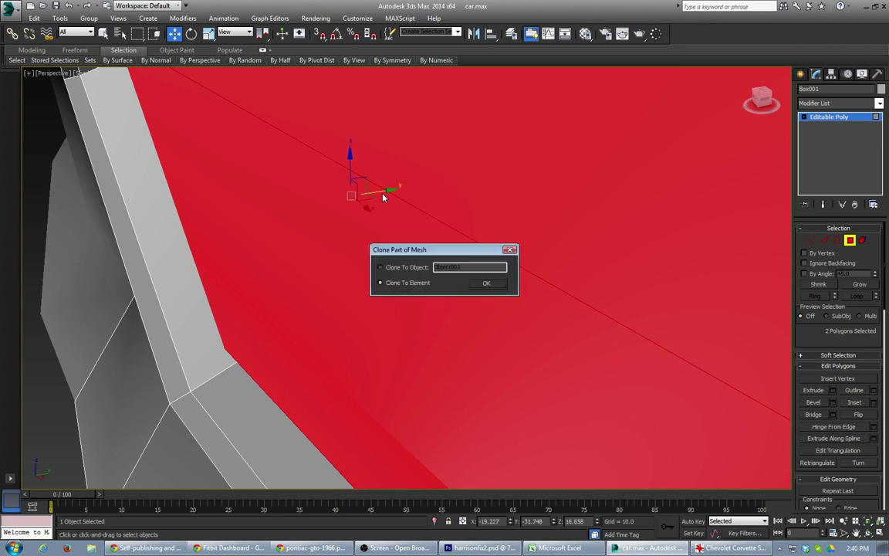
pyautogui.click(410, 269)
pyautogui.write('grill')
pyautogui.press('Return')
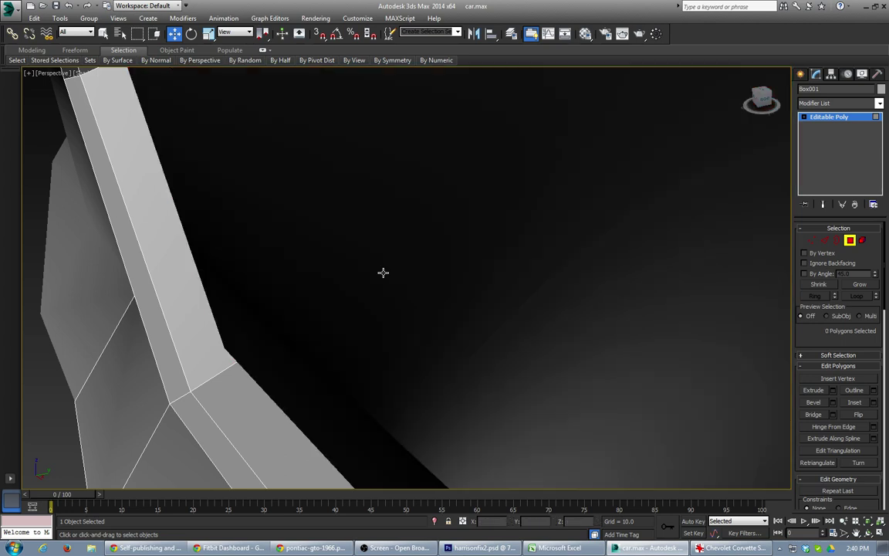
pyautogui.click(850, 240)
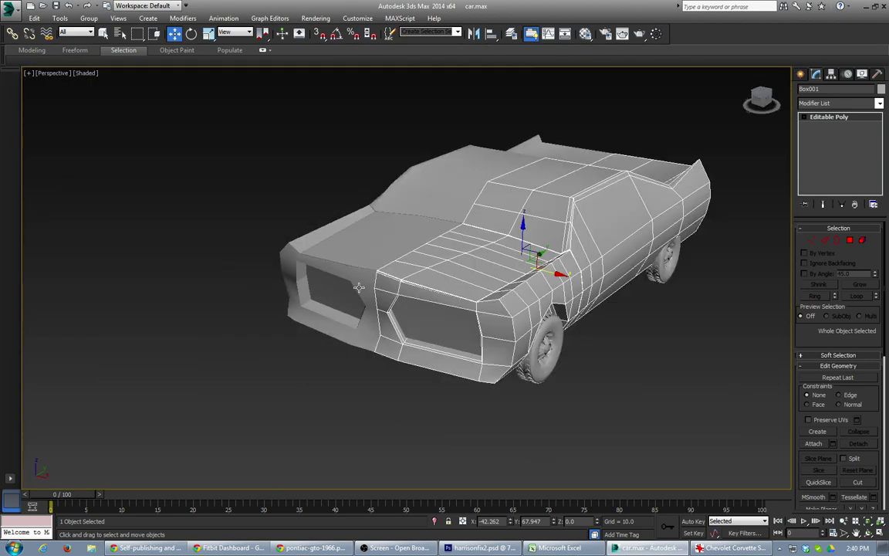
# Step: Inset the grill object's two polygons together twice by small amounts, forming two thin border bands
pyautogui.click(425, 332)
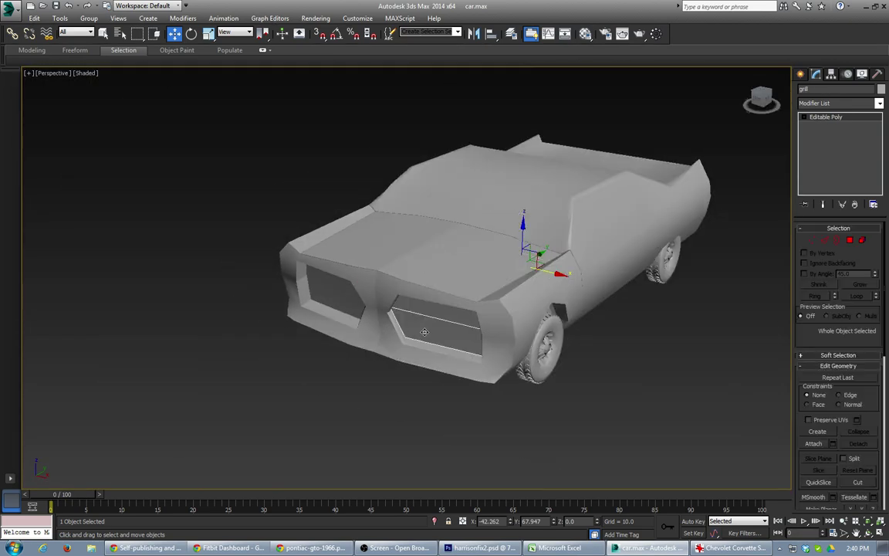
pyautogui.scroll(4, 425, 332)
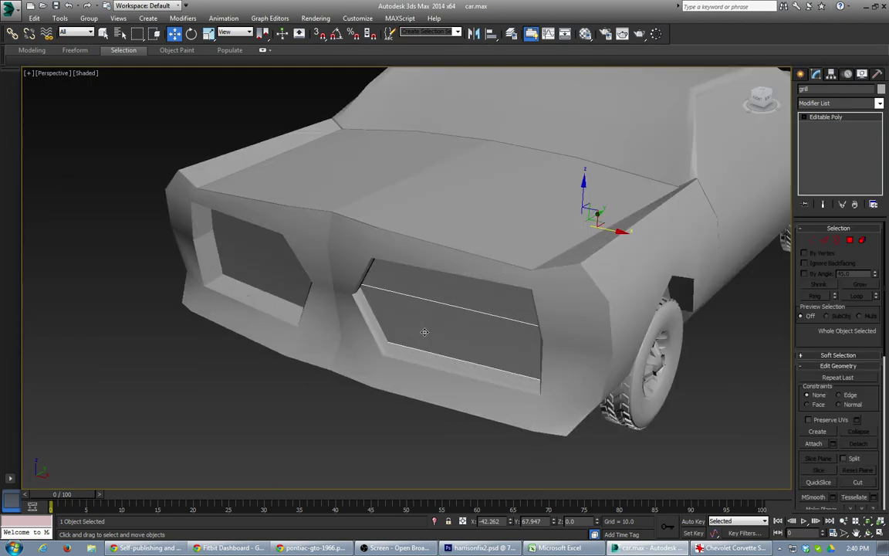
pyautogui.keyDown('alt'); pyautogui.moveTo(424, 332); pyautogui.dragTo(465, 309, button='middle'); pyautogui.keyUp('alt')
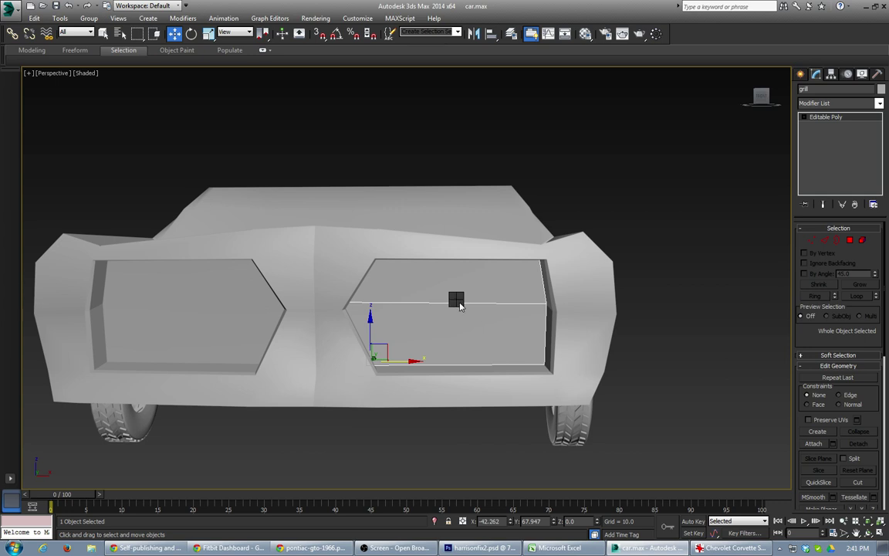
pyautogui.click(850, 241)
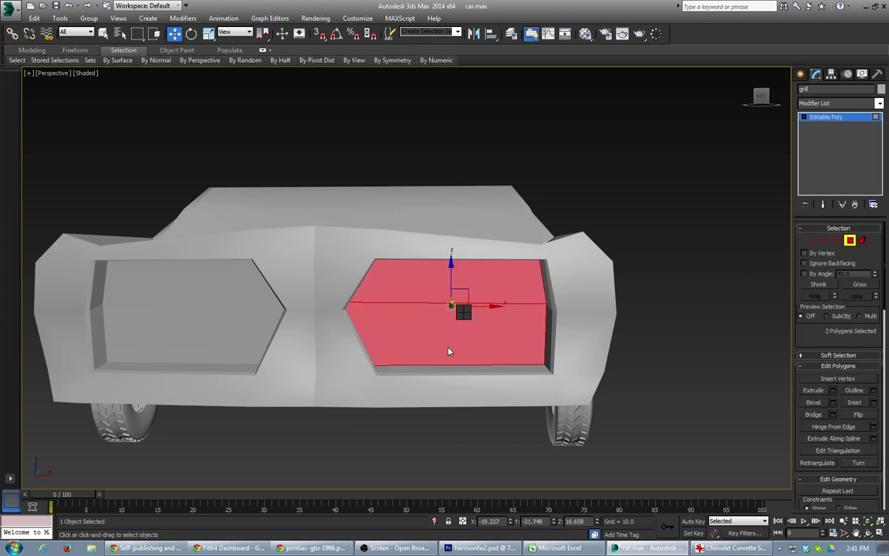
pyautogui.press('i')
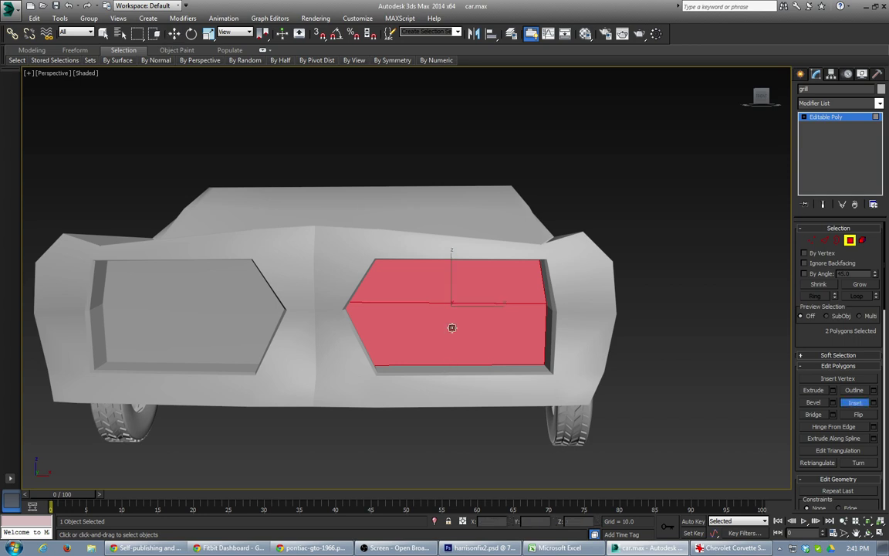
pyautogui.moveTo(452, 327); pyautogui.dragTo(454, 330)
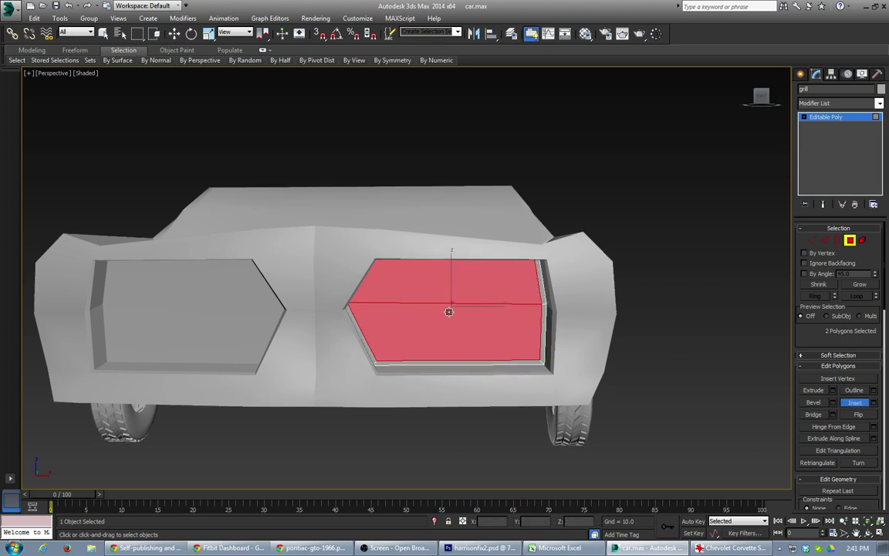
pyautogui.moveTo(449, 311); pyautogui.dragTo(450, 315)
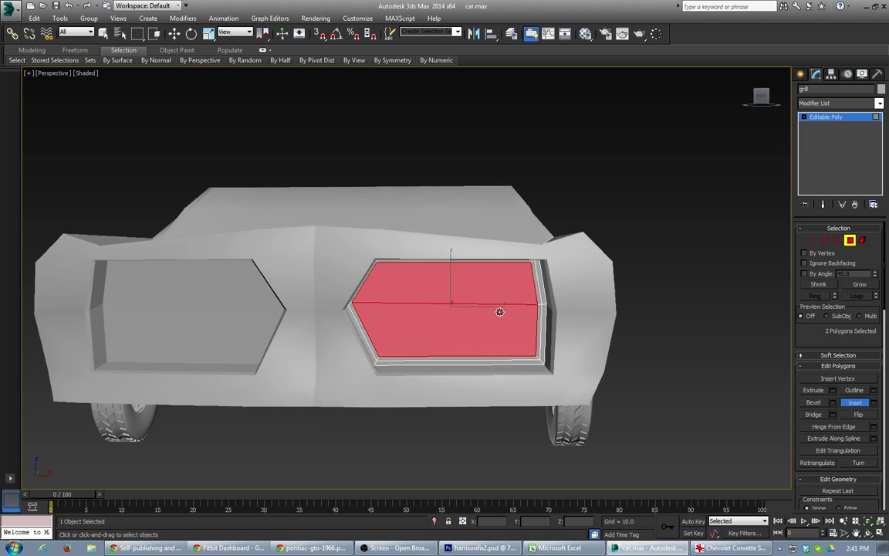
# Step: Move the edge loop between the grill's two inset bands forward in Y to about -32.3, forming a raised rim
pyautogui.press('2')
pyautogui.press('2')
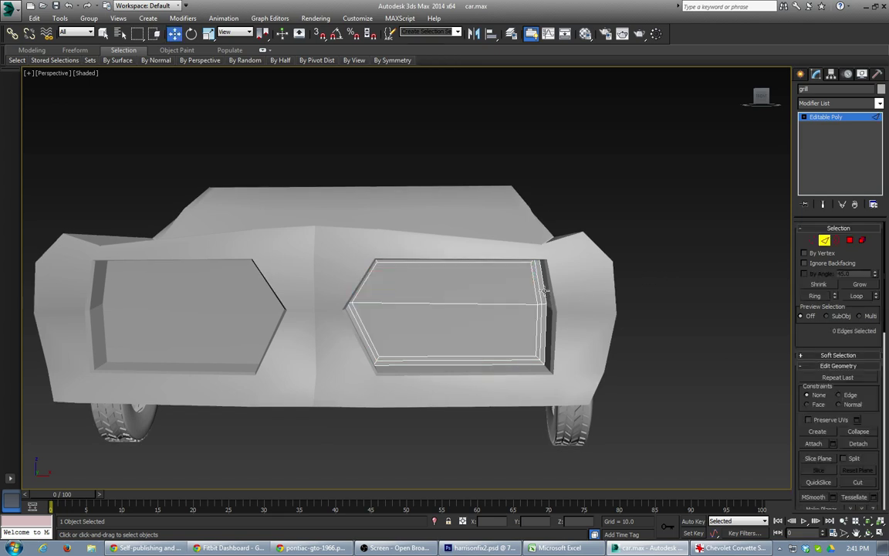
pyautogui.doubleClick(538, 287)
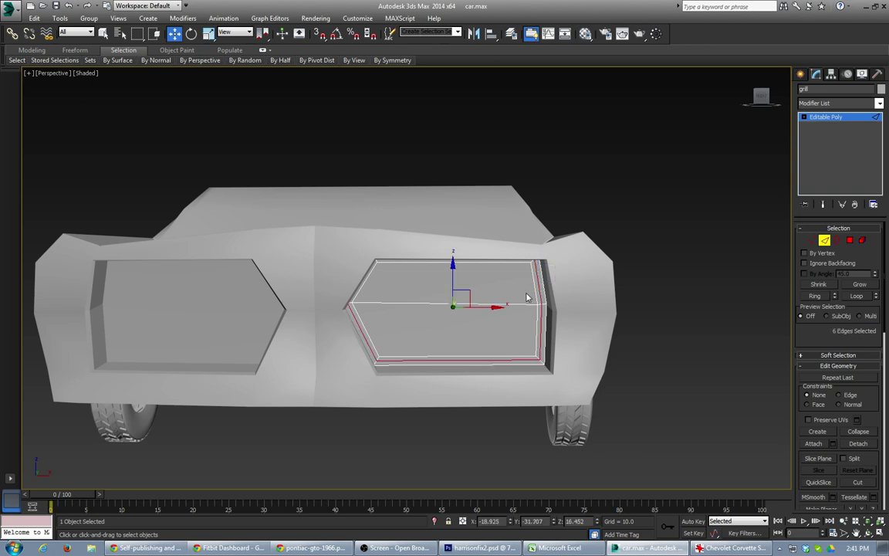
pyautogui.keyDown('alt'); pyautogui.moveTo(432, 280); pyautogui.dragTo(396, 346, button='middle'); pyautogui.keyUp('alt')
pyautogui.scroll(5, 399, 347)
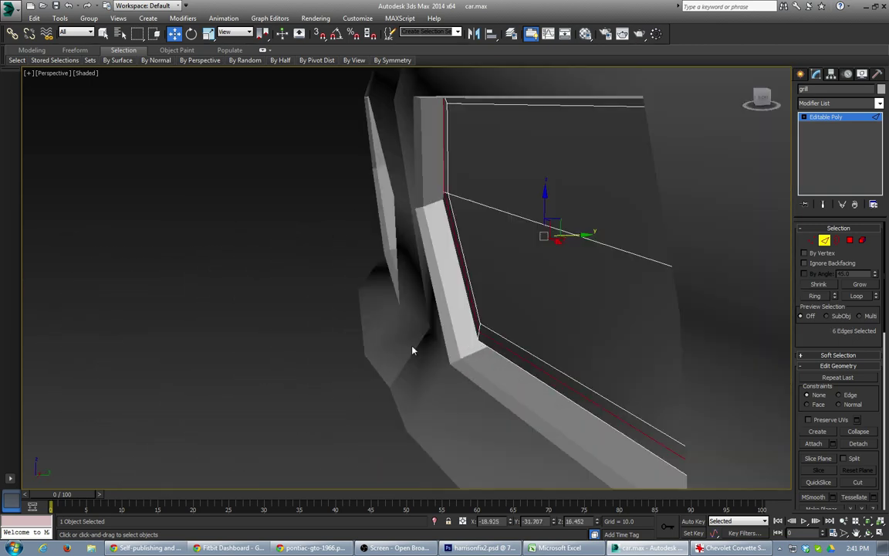
pyautogui.moveTo(581, 234); pyautogui.dragTo(567, 236)
pyautogui.keyDown('alt'); pyautogui.moveTo(401, 316); pyautogui.dragTo(420, 328, button='middle'); pyautogui.keyUp('alt')
pyautogui.scroll(-10, 473, 321)
pyautogui.scroll(10, 473, 320)
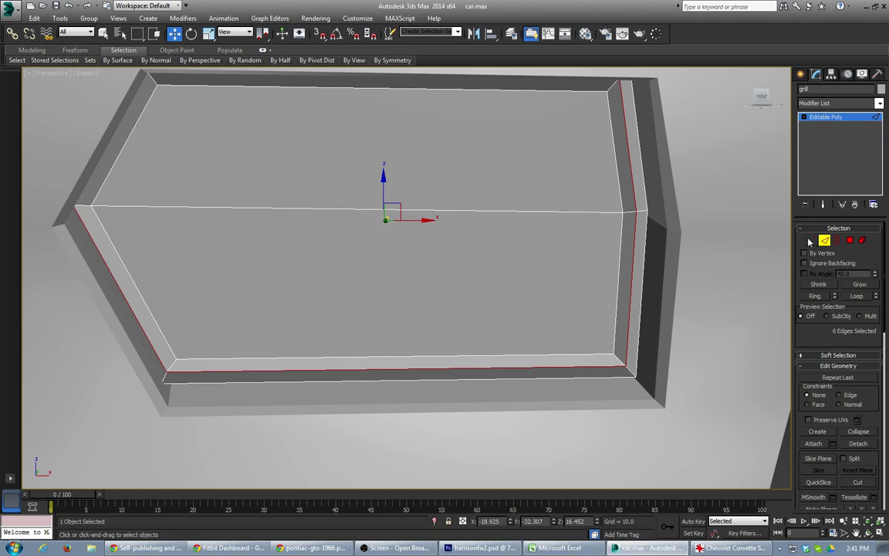
# Step: Select the full ring of horizontal edges running across the grill, starting from its middle edge
pyautogui.click(484, 210)
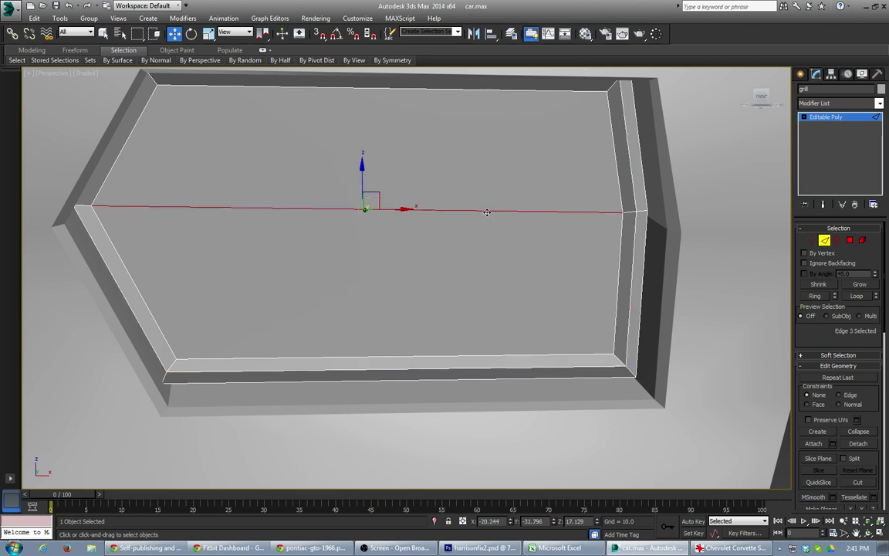
pyautogui.click(819, 296)
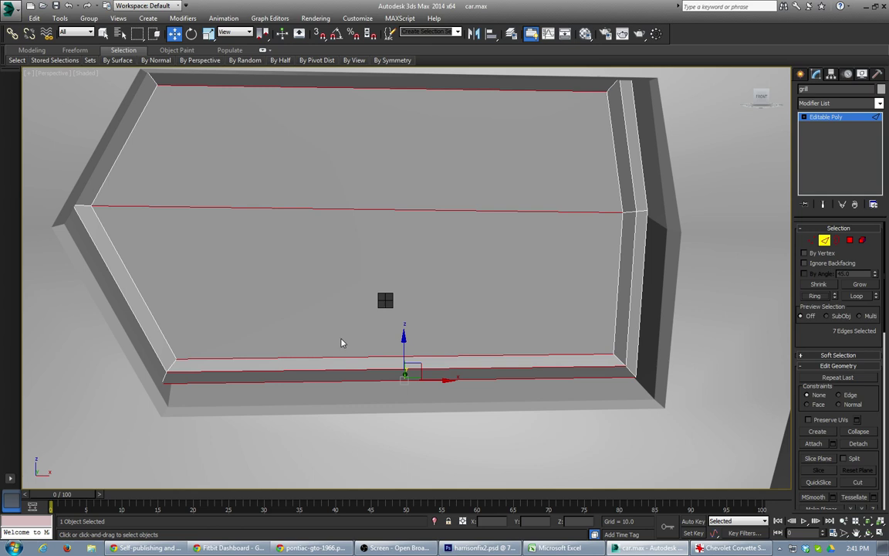
# Step: Try connecting the grill's horizontal edge ring with three segments, pinching the outer two toward the grill's sides
pyautogui.hotkey('ctrl', 'shift', 'e')
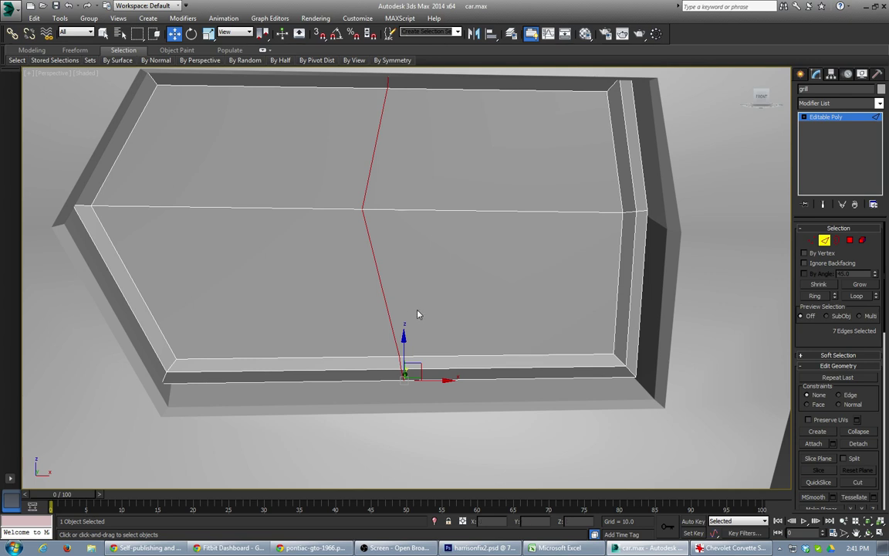
pyautogui.moveTo(413, 312)
pyautogui.mouseDown()
pyautogui.moveTo(414, 330)
pyautogui.moveTo(423, 295)
pyautogui.mouseUp()
pyautogui.click(415, 282)
pyautogui.click(415, 282)
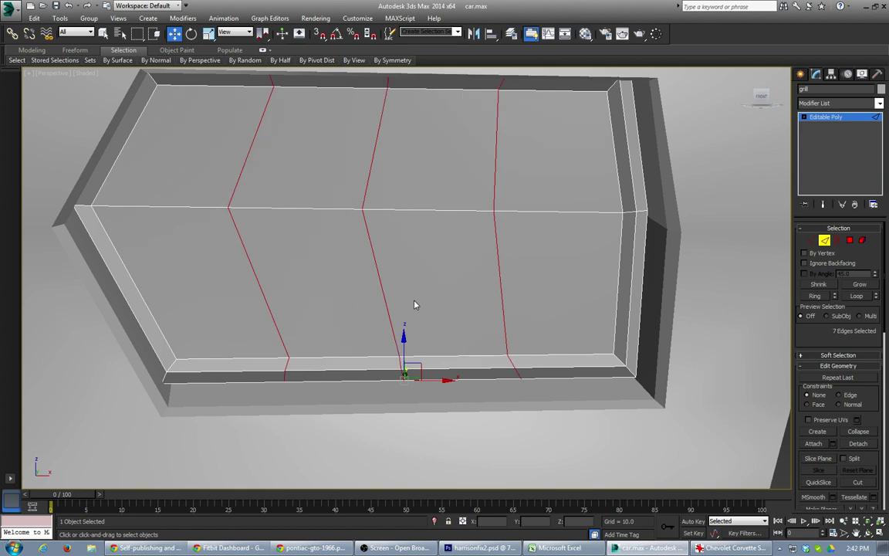
pyautogui.moveTo(414, 310)
pyautogui.mouseDown()
pyautogui.moveTo(411, 294)
pyautogui.moveTo(411, 309)
pyautogui.mouseUp()
pyautogui.click(423, 314)
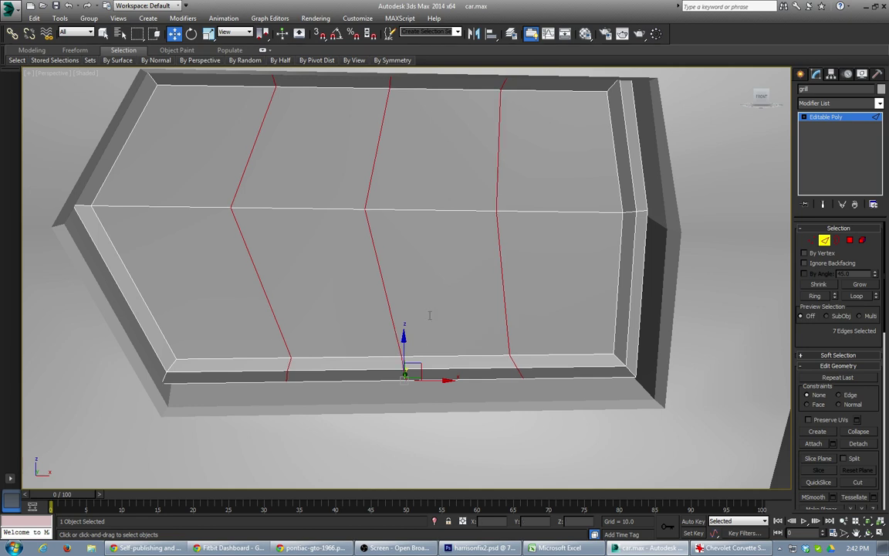
pyautogui.moveTo(414, 321); pyautogui.dragTo(415, 315)
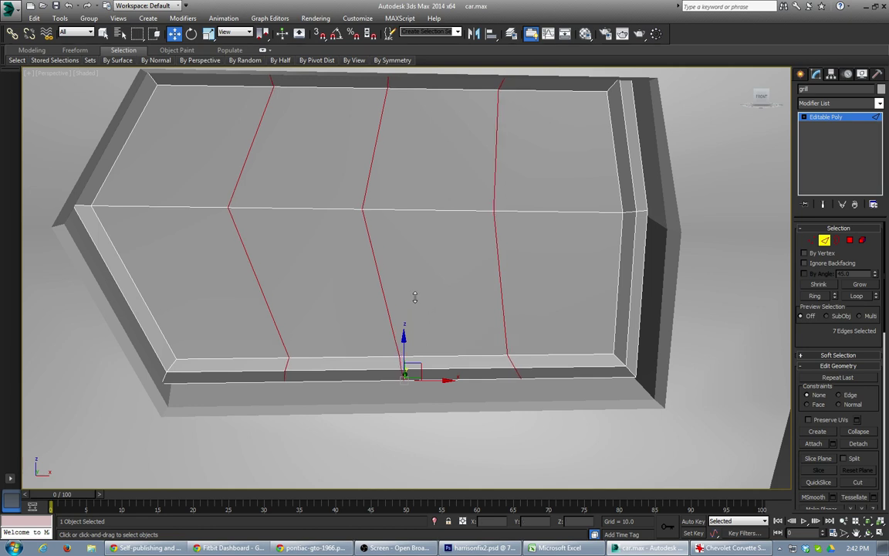
pyautogui.moveTo(413, 300); pyautogui.dragTo(417, 126)
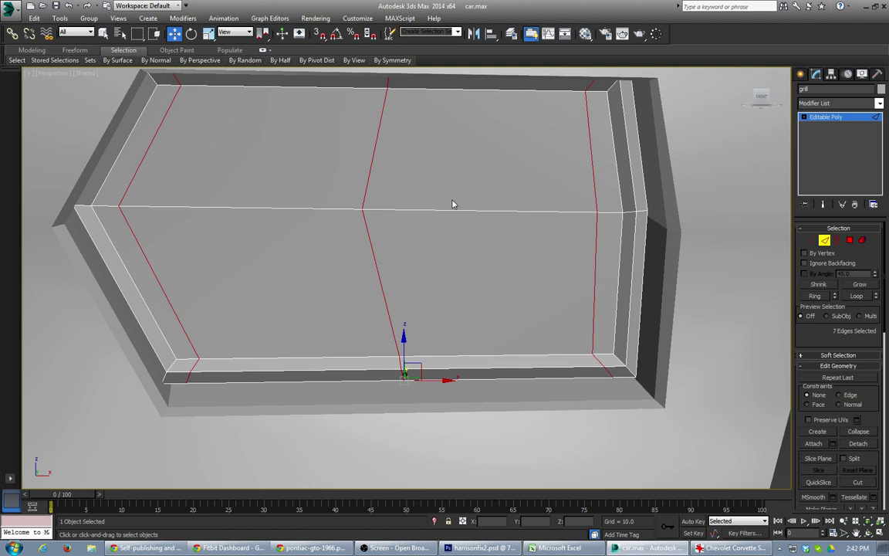
pyautogui.scroll(-5, 452, 200)
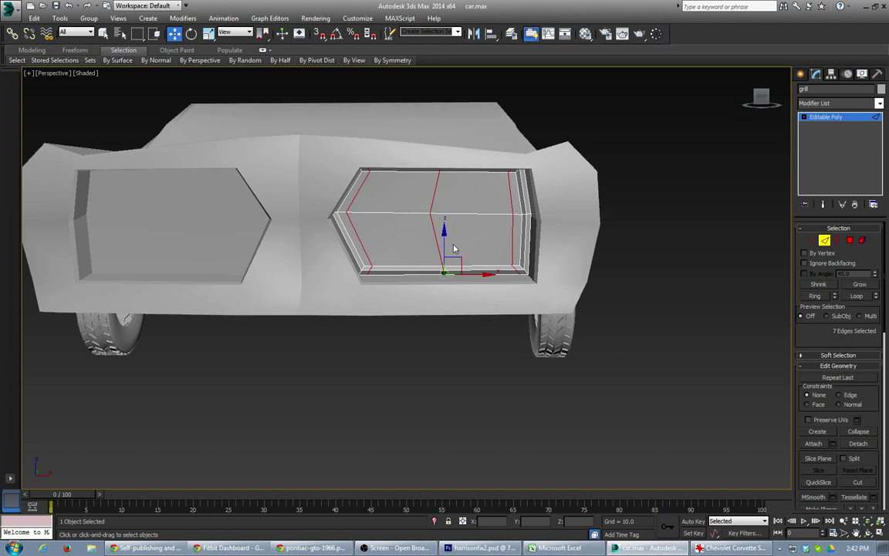
pyautogui.press('1')
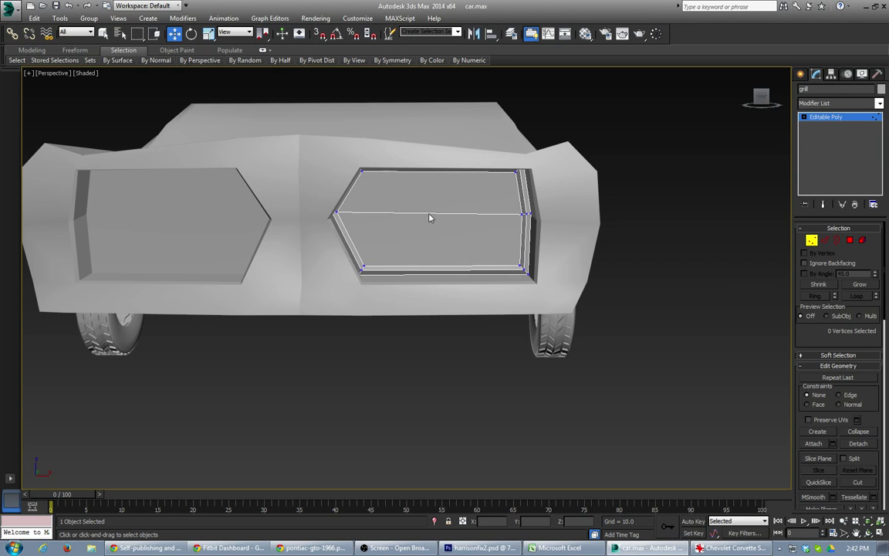
pyautogui.press('2')
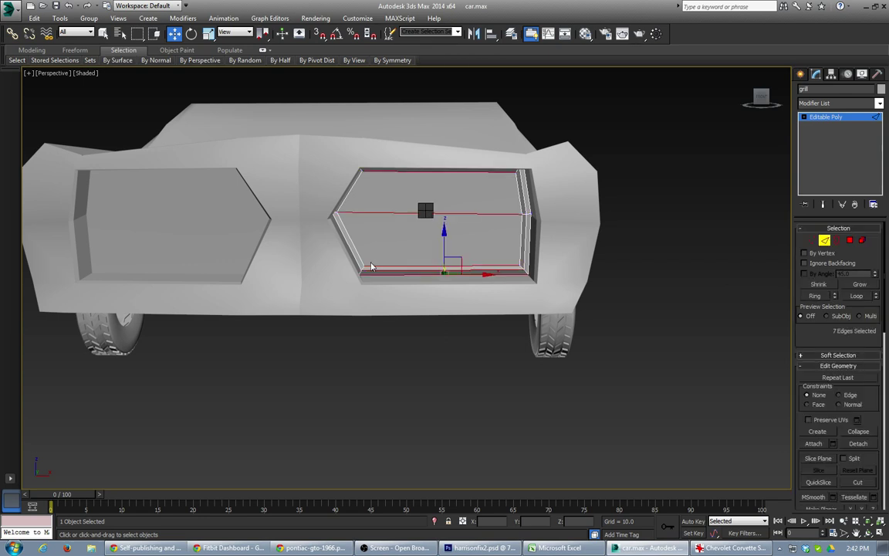
# Step: Connect the grill's ring of horizontal edges with three segments, the outer two pinched close to the grill's ends
pyautogui.hotkey('alt', 'r')
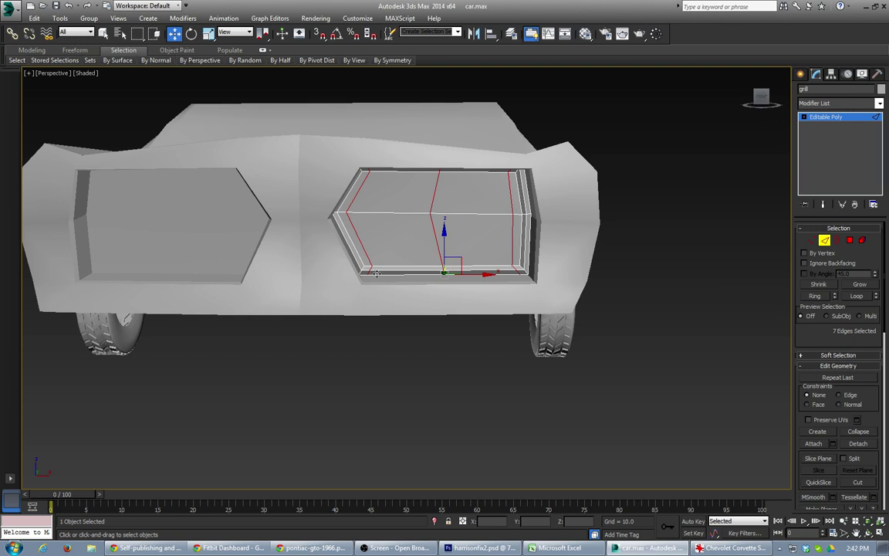
pyautogui.hotkey('alt', 'l')
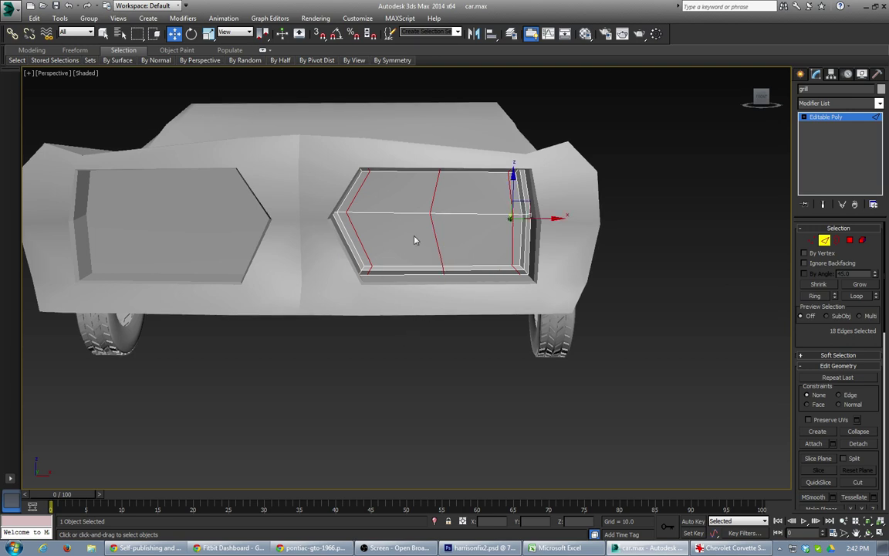
pyautogui.scroll(4, 416, 240)
pyautogui.scroll(-4, 417, 236)
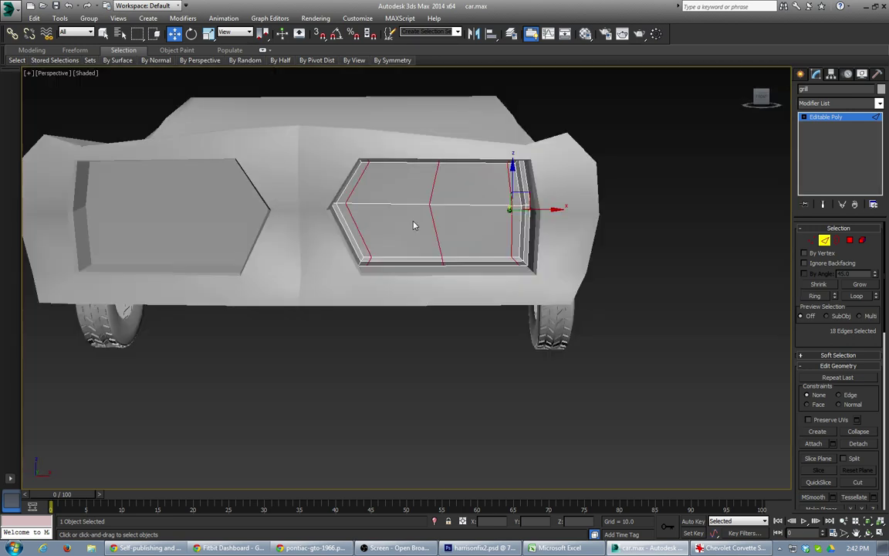
# Step: Straighten the new middle column of grill vertices by making it planar in X
pyautogui.click(812, 240)
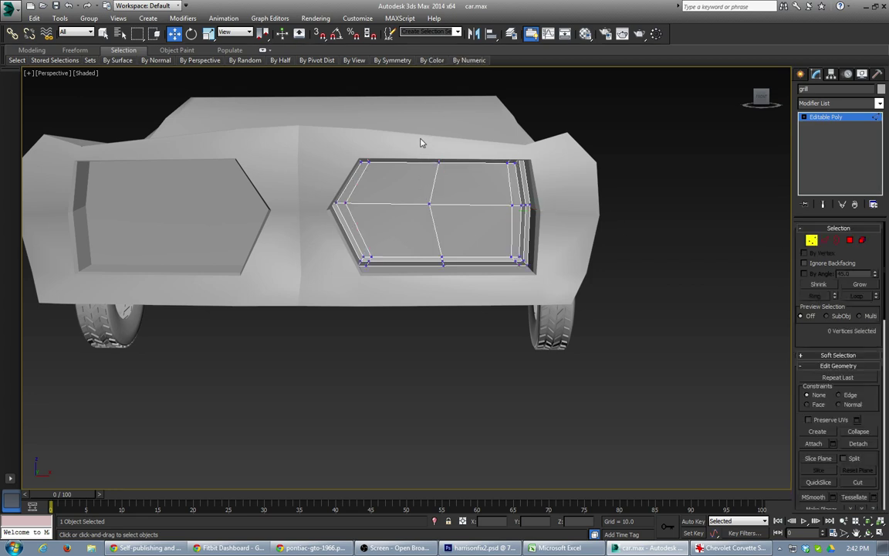
pyautogui.moveTo(416, 136); pyautogui.dragTo(461, 284)
pyautogui.scroll(-5, 862, 368)
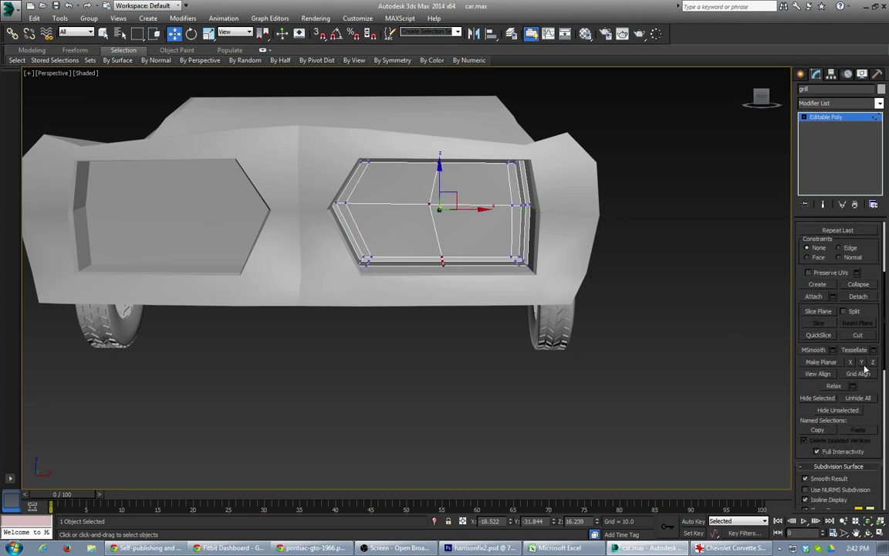
pyautogui.click(861, 364)
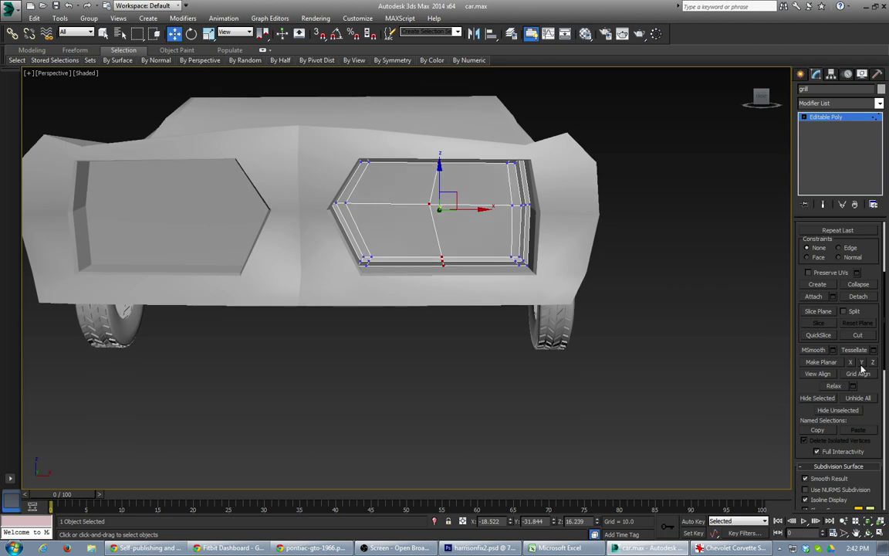
pyautogui.click(850, 363)
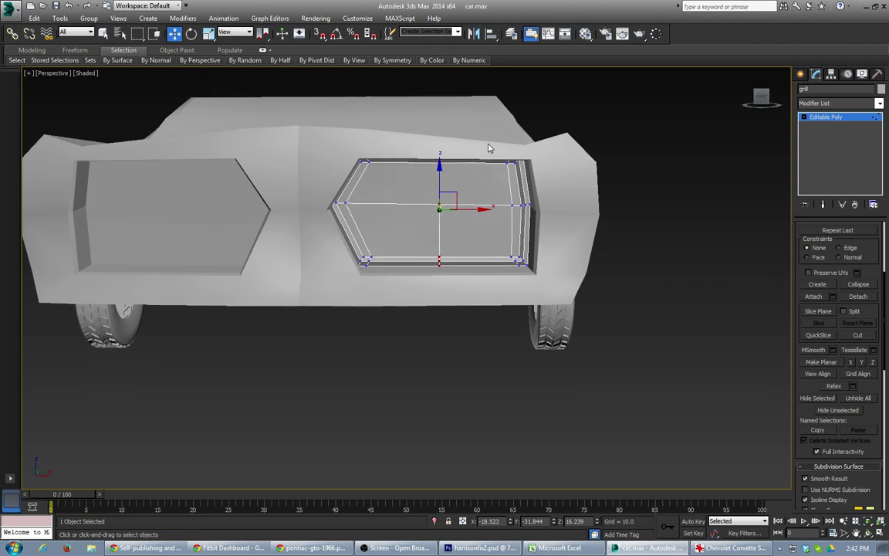
# Step: Isolate the grill and make the new vertex column near its blunt end planar in X, leaving out the inner rim's upper corner vertex
pyautogui.moveTo(485, 142); pyautogui.dragTo(518, 280)
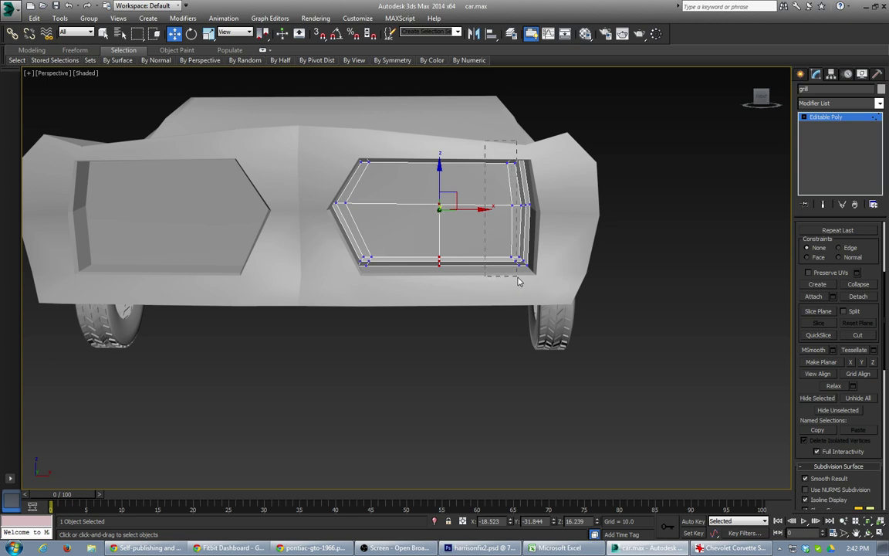
pyautogui.moveTo(518, 280); pyautogui.dragTo(519, 278)
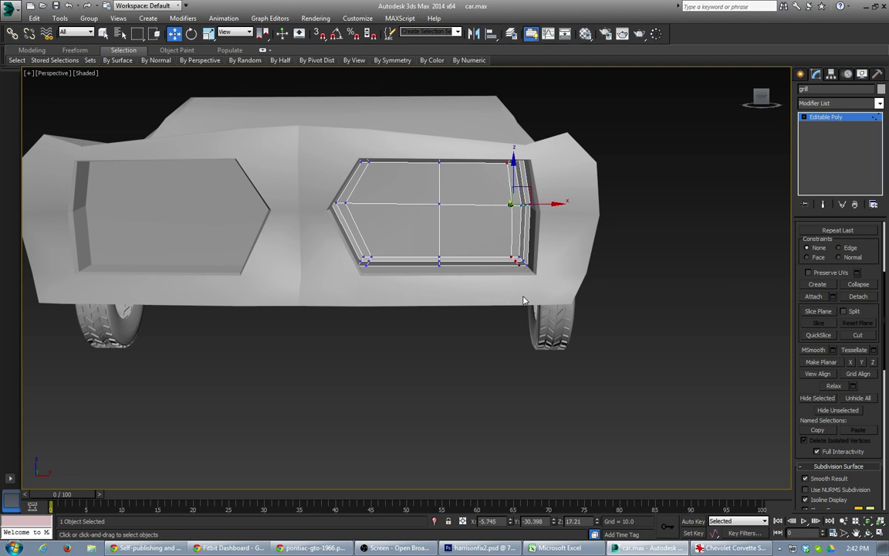
pyautogui.keyDown('alt'); pyautogui.moveTo(483, 250); pyautogui.dragTo(484, 245, button='middle'); pyautogui.keyUp('alt')
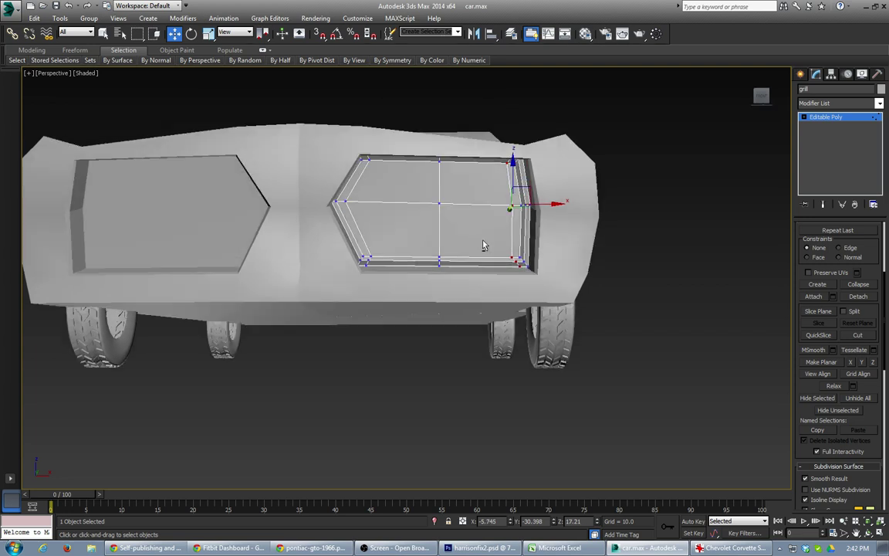
pyautogui.hotkey('alt', 'q')
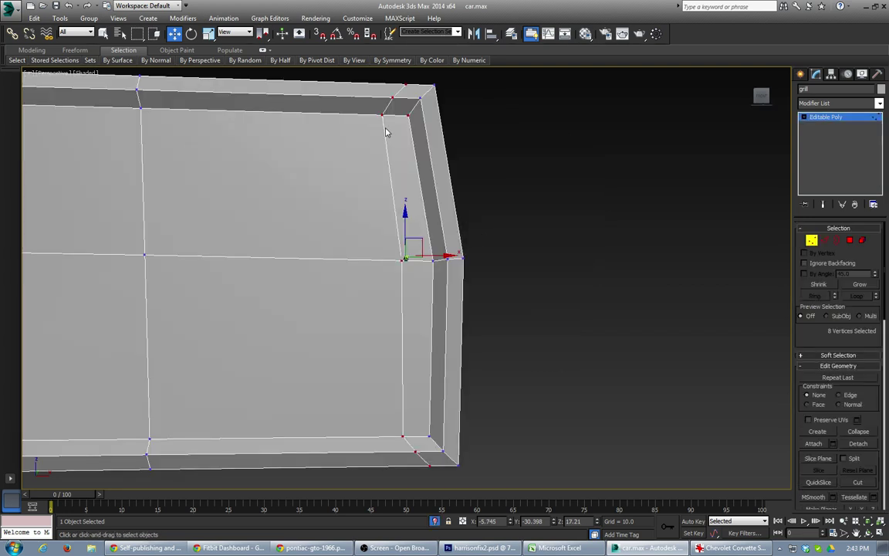
pyautogui.keyDown('alt'); pyautogui.click(408, 115); pyautogui.keyUp('alt')
pyautogui.scroll(-3, 376, 186)
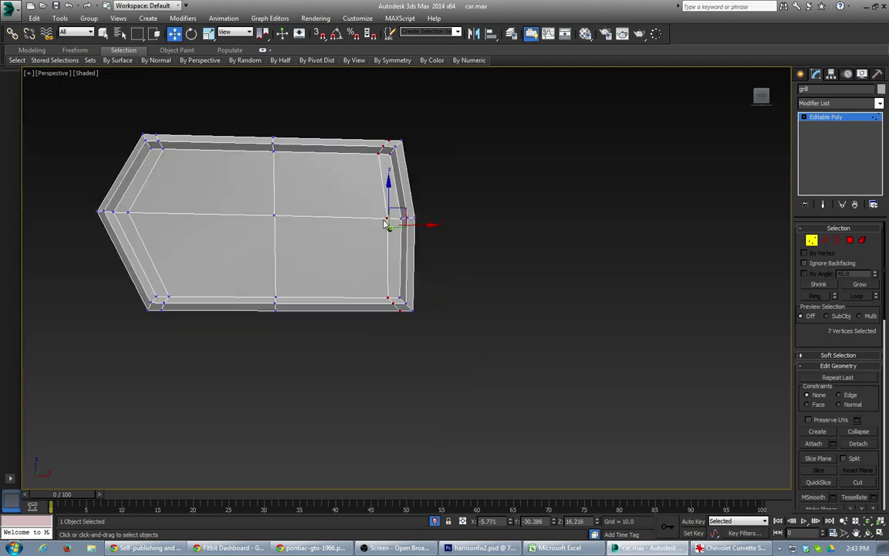
pyautogui.moveTo(834, 332); pyautogui.dragTo(836, 265)
pyautogui.click(850, 443)
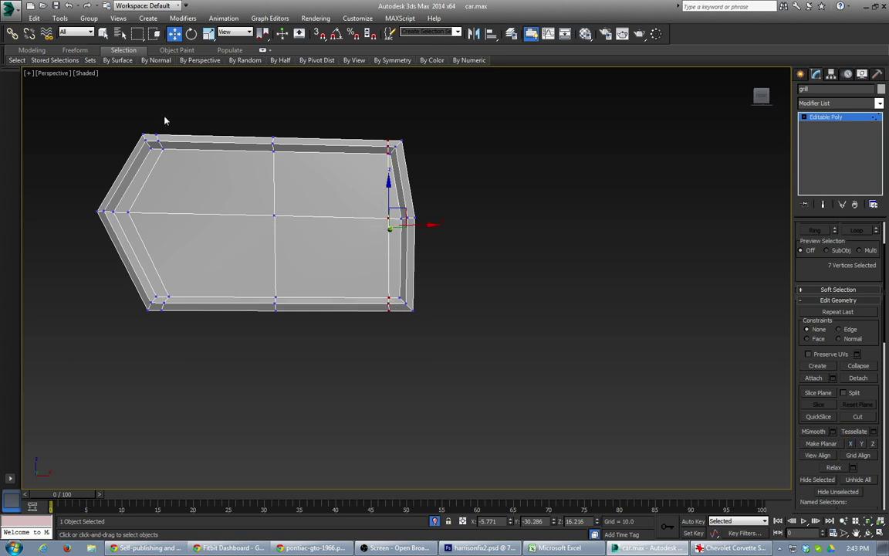
# Step: Select the new vertex column near the grill's pointed end and make it planar in X
pyautogui.moveTo(164, 121); pyautogui.dragTo(141, 150)
pyautogui.keyDown('ctrl'); pyautogui.moveTo(153, 197); pyautogui.dragTo(128, 220); pyautogui.keyUp('ctrl')
pyautogui.keyDown('ctrl'); pyautogui.moveTo(189, 282); pyautogui.dragTo(161, 320); pyautogui.keyUp('ctrl')
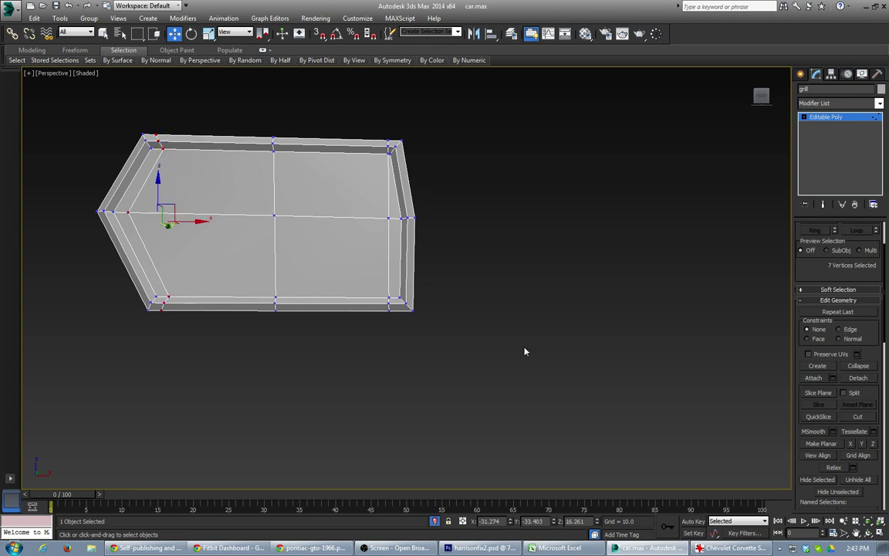
pyautogui.click(849, 455)
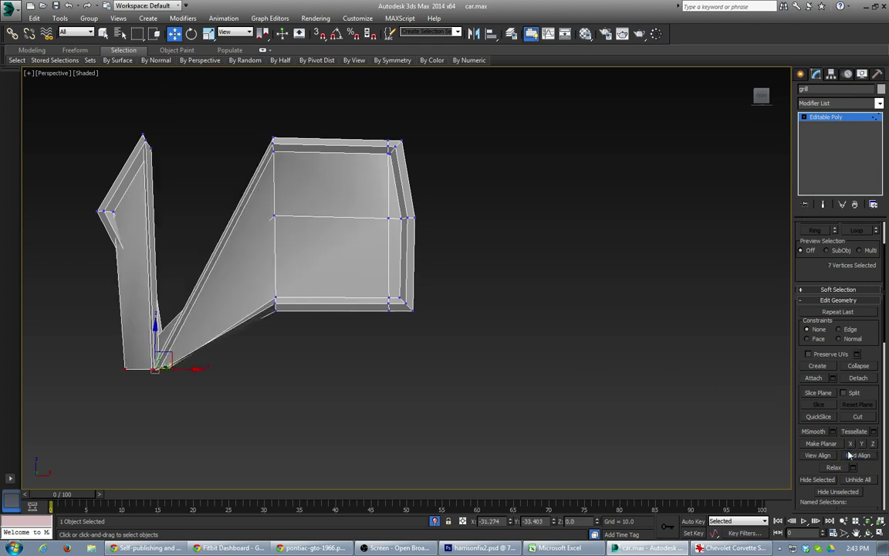
pyautogui.hotkey('ctrl', 'z')
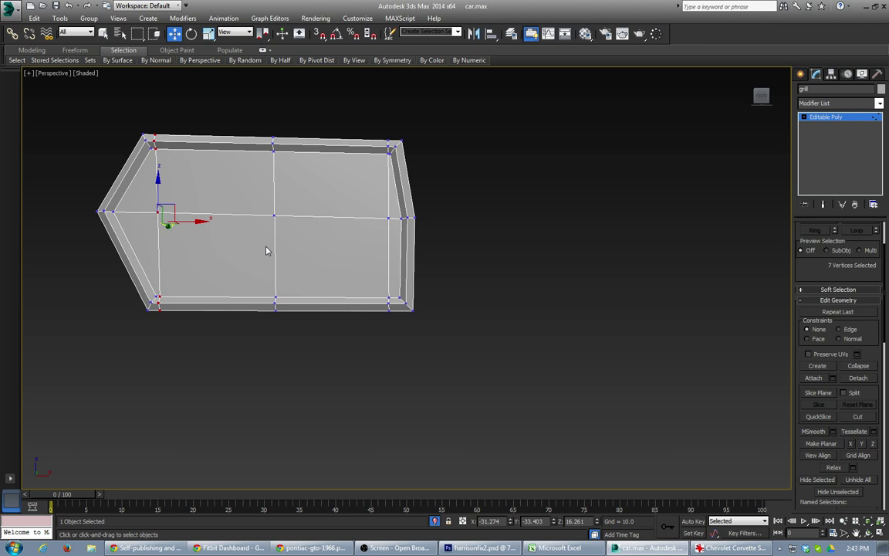
# Step: Connect the horizontal edges on both sides of the grill's middle line with three evenly spaced segments per side
pyautogui.moveTo(259, 248); pyautogui.dragTo(411, 317, button='middle')
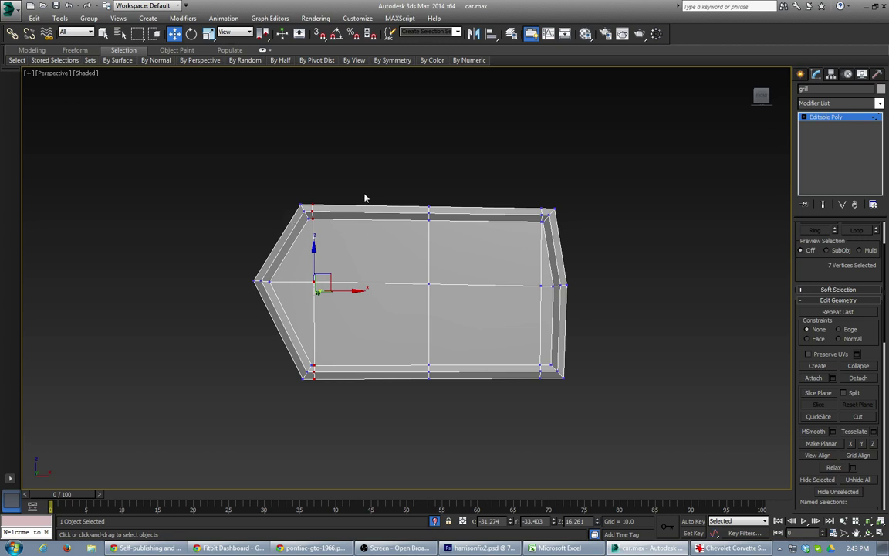
pyautogui.press('2')
pyautogui.moveTo(363, 195); pyautogui.dragTo(411, 362)
pyautogui.keyDown('ctrl'); pyautogui.moveTo(479, 185); pyautogui.dragTo(502, 392); pyautogui.keyUp('ctrl')
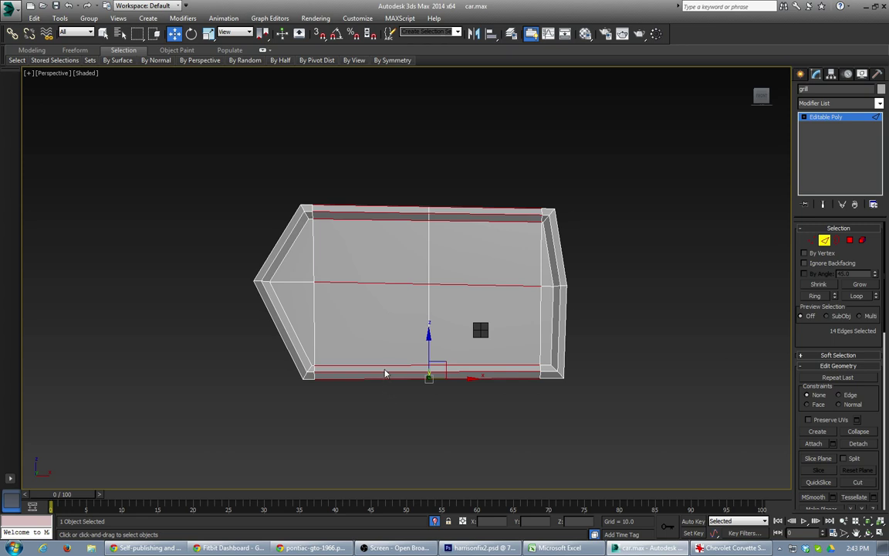
pyautogui.hotkey('ctrl', 'shift', 'e')
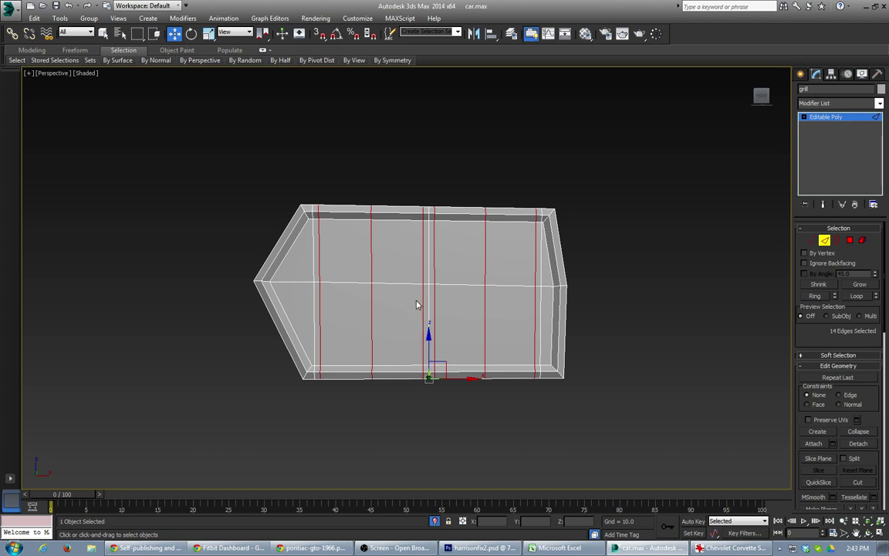
pyautogui.moveTo(416, 302); pyautogui.dragTo(422, 443)
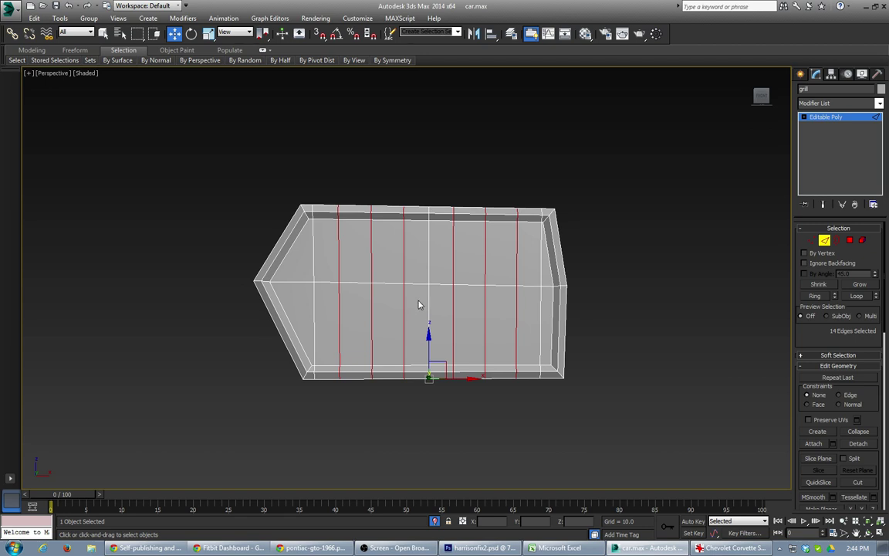
pyautogui.moveTo(414, 302); pyautogui.dragTo(415, 309)
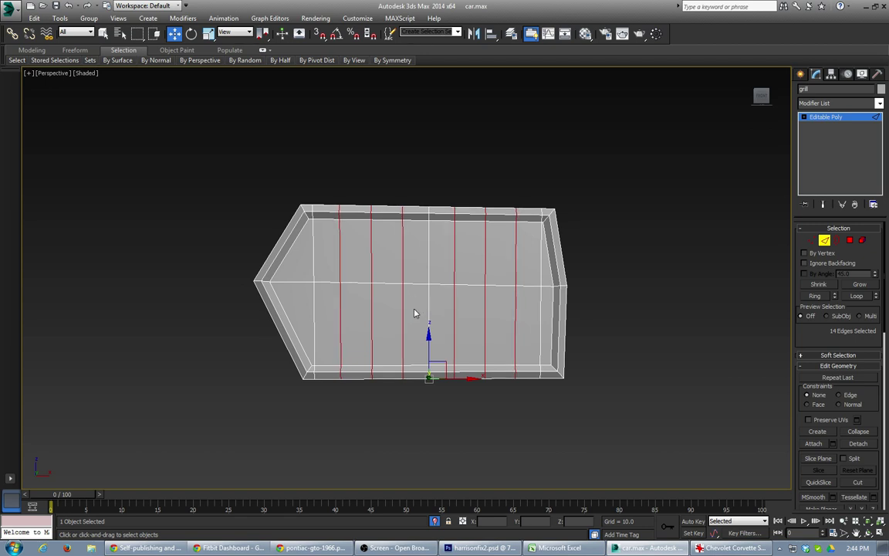
pyautogui.click(412, 358)
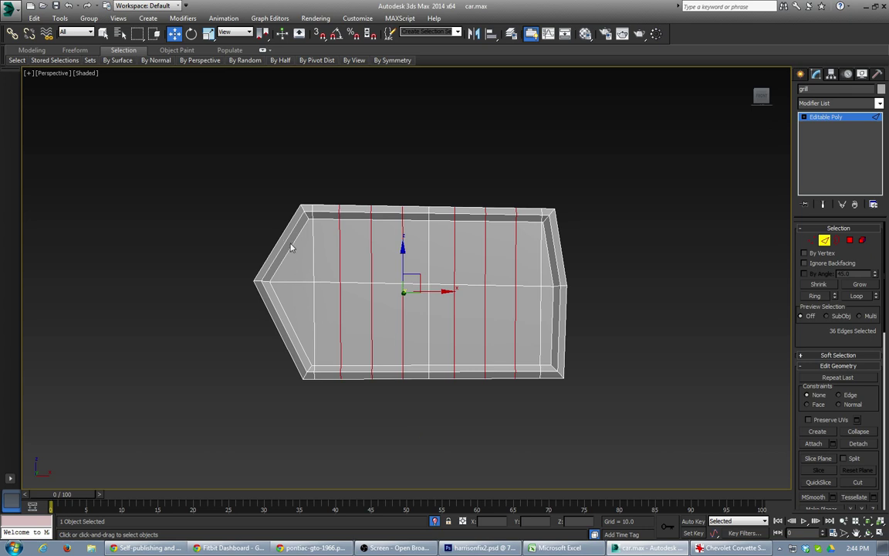
# Step: Cut a new vertical edge line through the grill's pointed end, from the upper slanted rim to the lower one
pyautogui.hotkey('alt', 'c')
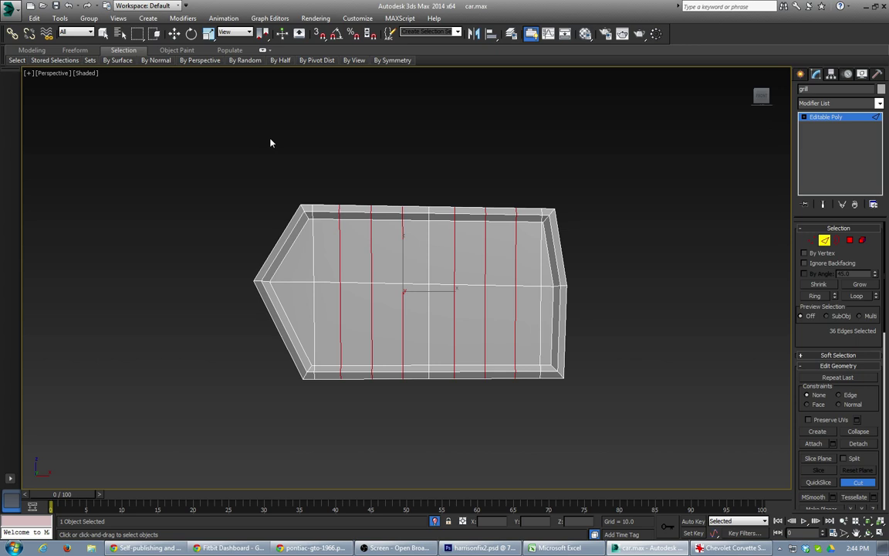
pyautogui.click(288, 233)
pyautogui.click(292, 318)
pyautogui.click(287, 328)
pyautogui.moveTo(423, 304)
pyautogui.keyDown('alt'); pyautogui.mouseDown(button='middle')
pyautogui.moveTo(389, 342)
pyautogui.moveTo(373, 341)
pyautogui.moveTo(396, 344)
pyautogui.moveTo(437, 293)
pyautogui.mouseUp(button='middle'); pyautogui.keyUp('alt')
pyautogui.press('w')
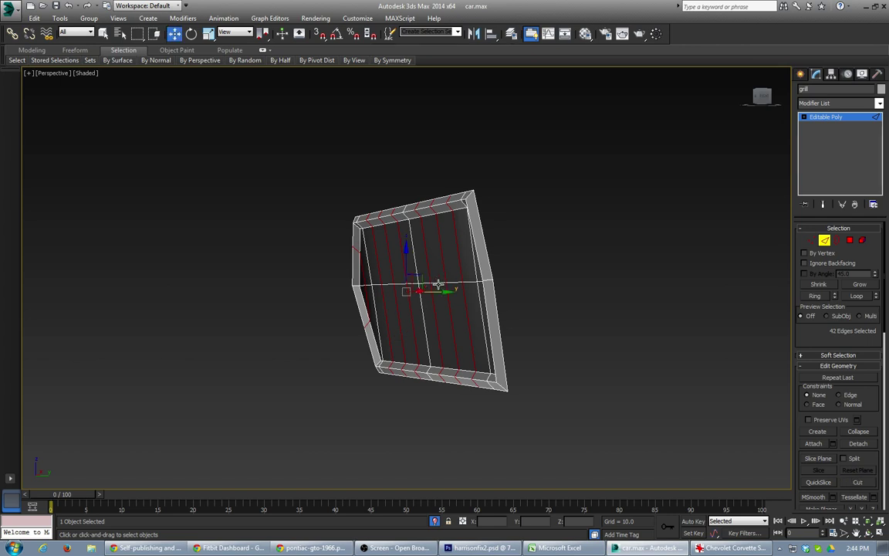
# Step: Move the grill's middle horizontal edge loop forward in Y to about -33.23
pyautogui.click(437, 283)
pyautogui.doubleClick(437, 283)
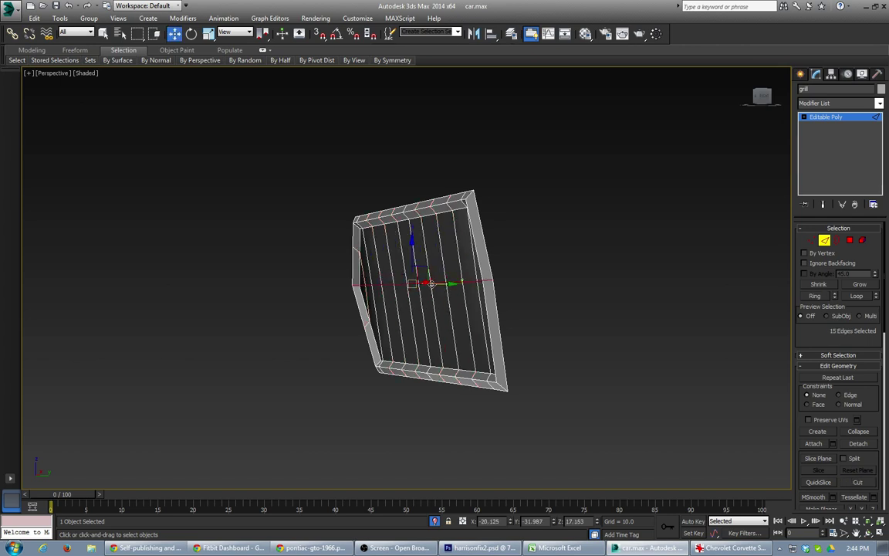
pyautogui.moveTo(437, 284); pyautogui.dragTo(437, 286)
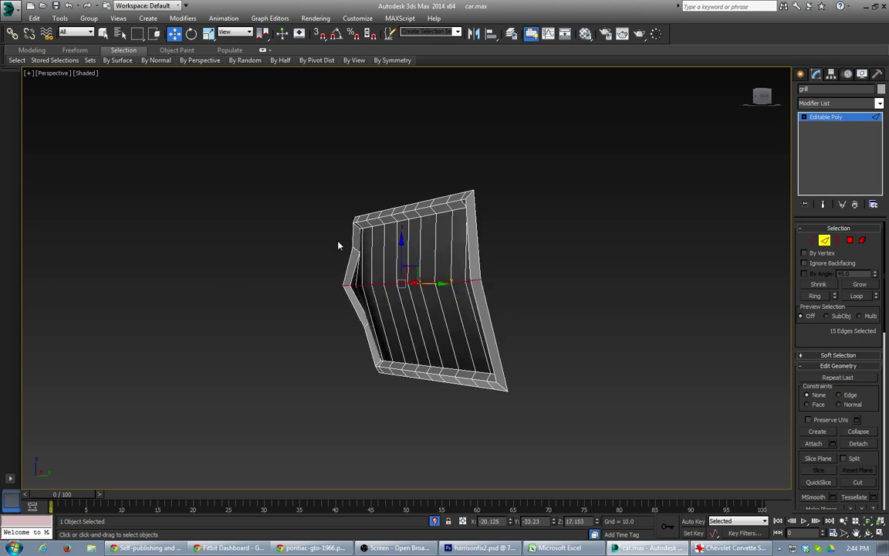
# Step: Move the six cut vertices on the pointed end's upper and lower slanted rims forward in Y to about -34.42
pyautogui.press('1')
pyautogui.moveTo(334, 238); pyautogui.dragTo(366, 263)
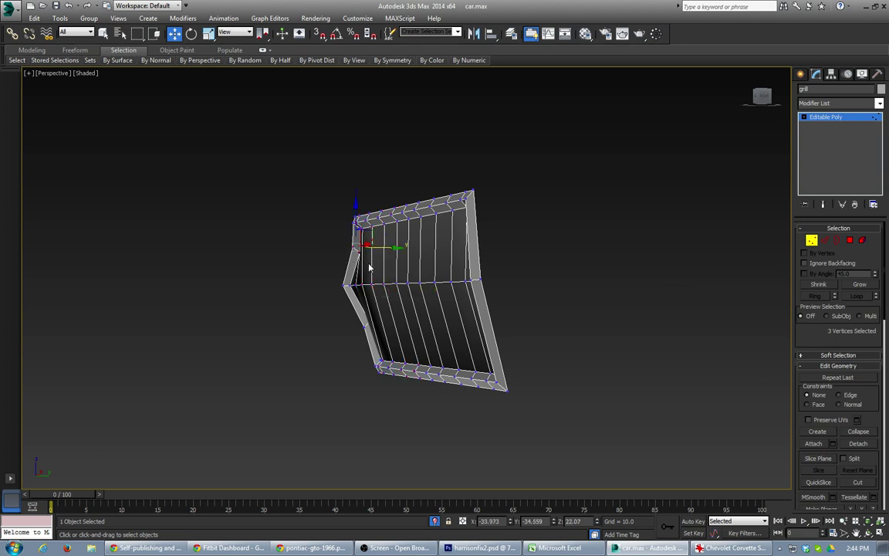
pyautogui.keyDown('ctrl'); pyautogui.moveTo(338, 303); pyautogui.dragTo(368, 343); pyautogui.keyUp('ctrl')
pyautogui.moveTo(401, 288); pyautogui.dragTo(394, 280)
pyautogui.keyDown('alt'); pyautogui.moveTo(361, 327); pyautogui.dragTo(443, 334, button='middle'); pyautogui.keyUp('alt')
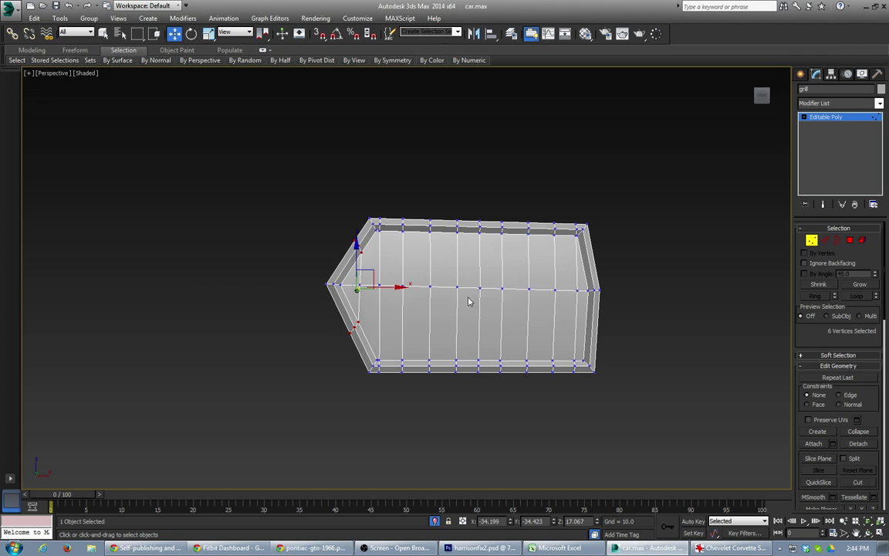
# Step: Select five neighbouring vertical edge loops from the pointed end to the grill's middle and extend them to the full edge ring
pyautogui.click(832, 242)
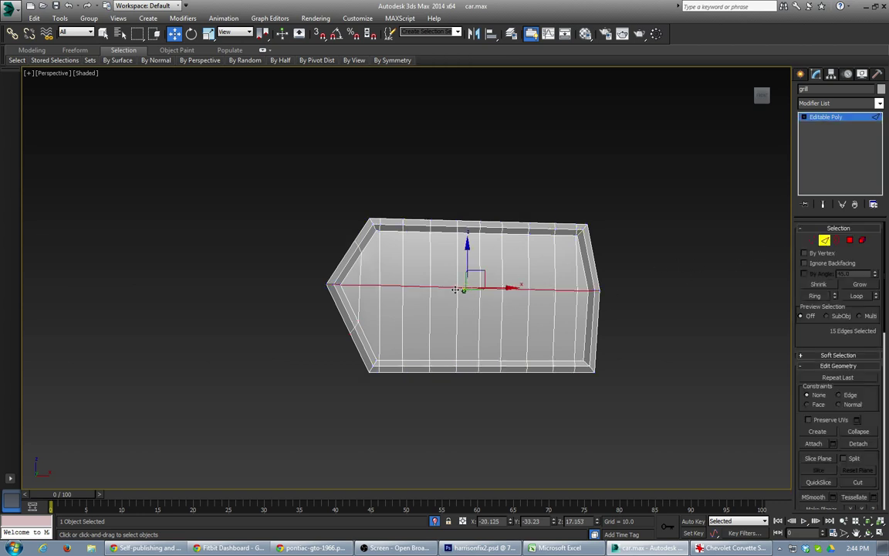
pyautogui.keyDown('ctrl'); pyautogui.click(380, 263); pyautogui.keyUp('ctrl')
pyautogui.click(380, 263)
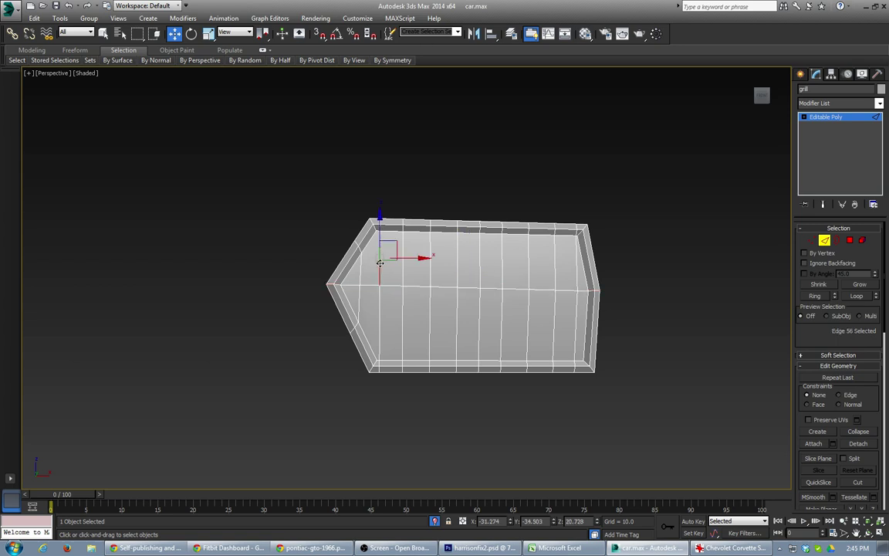
pyautogui.doubleClick(380, 263)
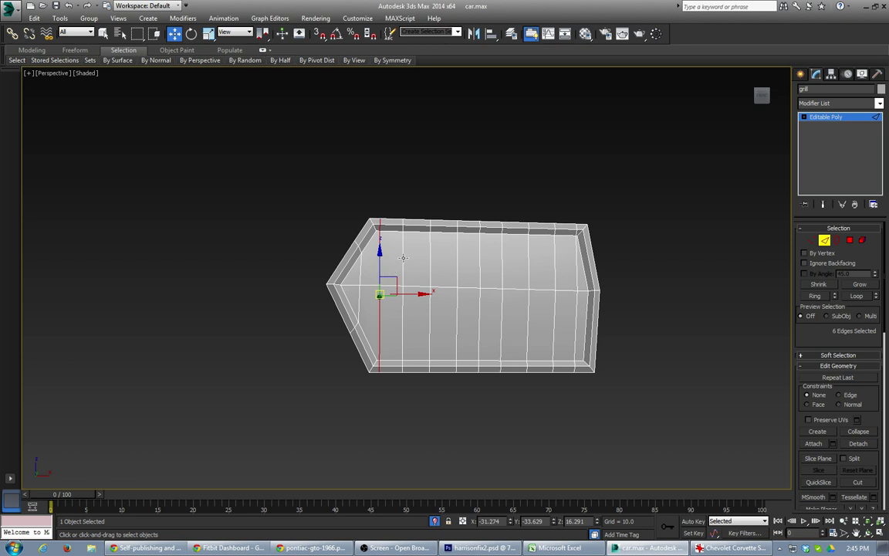
pyautogui.keyDown('ctrl'); pyautogui.doubleClick(403, 257); pyautogui.keyUp('ctrl')
pyautogui.keyDown('ctrl'); pyautogui.doubleClick(429, 258); pyautogui.keyUp('ctrl')
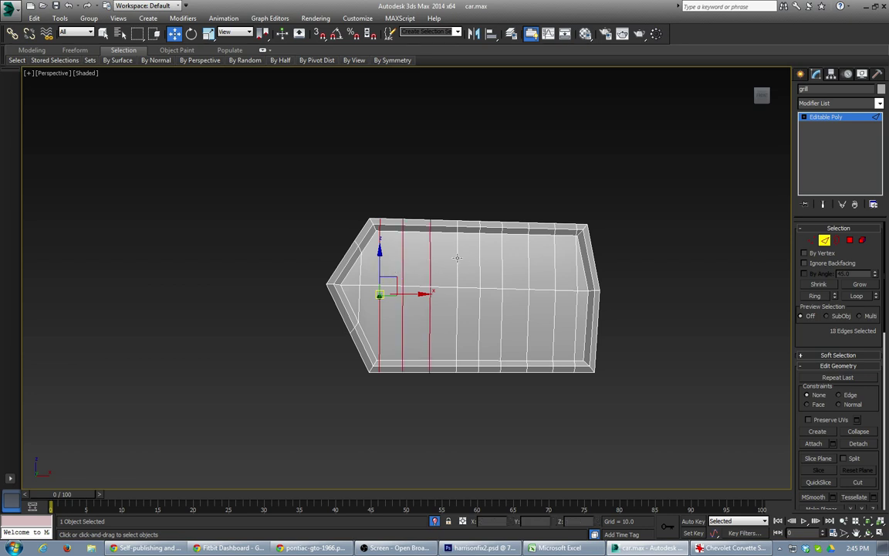
pyautogui.keyDown('ctrl'); pyautogui.doubleClick(456, 255); pyautogui.keyUp('ctrl')
pyautogui.keyDown('ctrl'); pyautogui.doubleClick(479, 258); pyautogui.keyUp('ctrl')
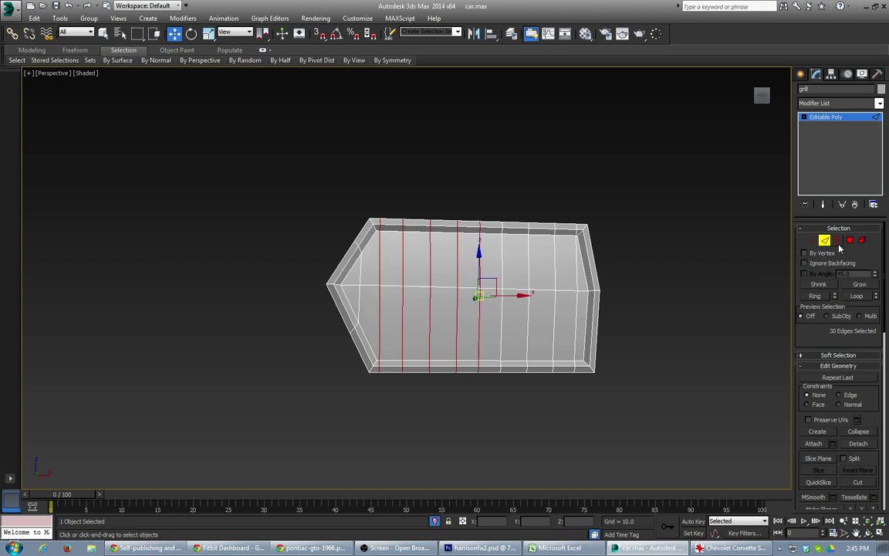
pyautogui.click(816, 297)
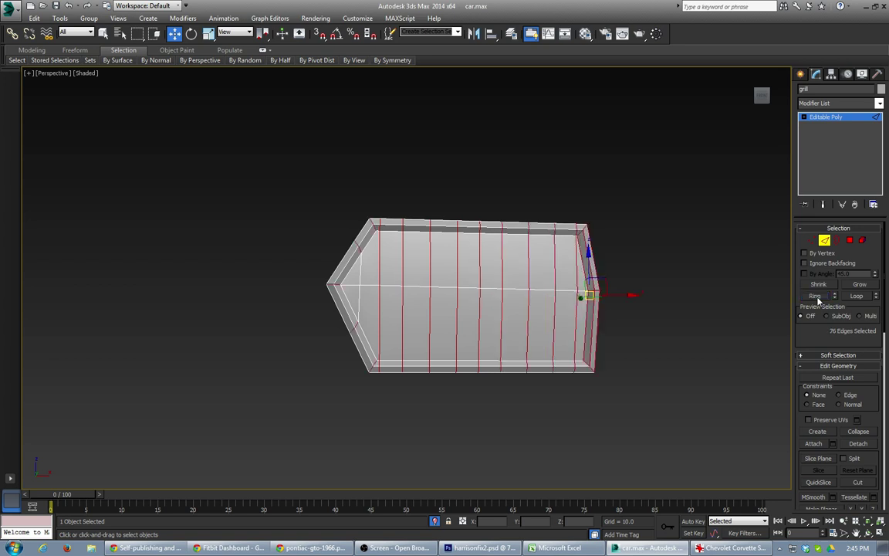
# Step: Deselect the rim edges at both ends of the grill and add the vertical edge loop inside the pointed end to the selection
pyautogui.moveTo(652, 223); pyautogui.dragTo(582, 286)
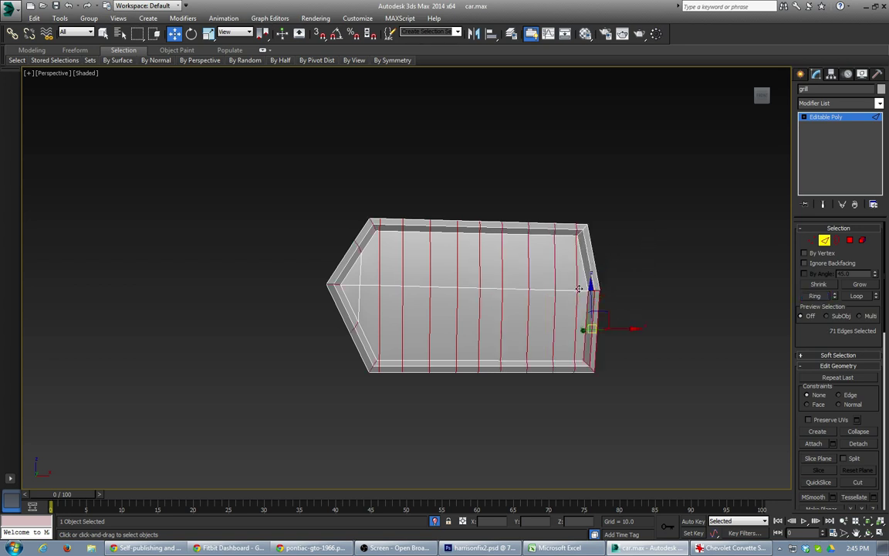
pyautogui.keyDown('alt'); pyautogui.moveTo(620, 322); pyautogui.dragTo(584, 382); pyautogui.keyUp('alt')
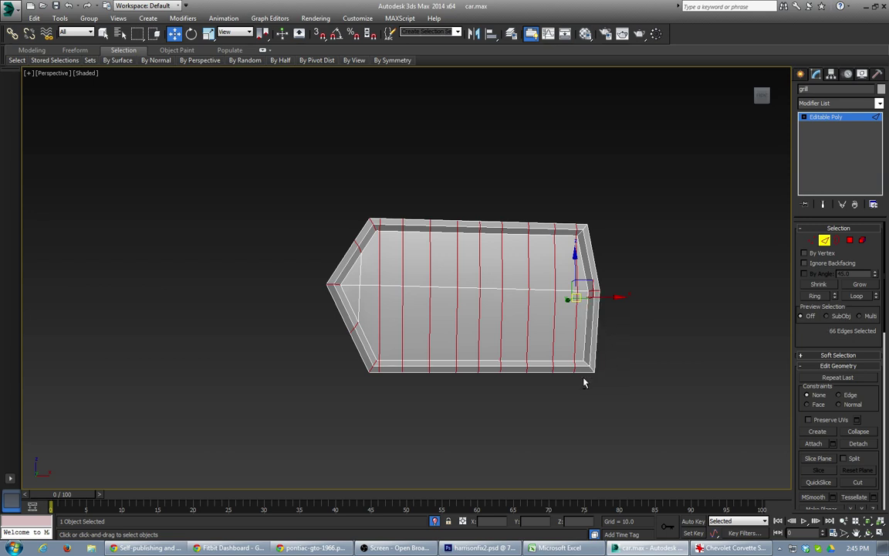
pyautogui.keyDown('alt'); pyautogui.moveTo(625, 270); pyautogui.dragTo(594, 316); pyautogui.keyUp('alt')
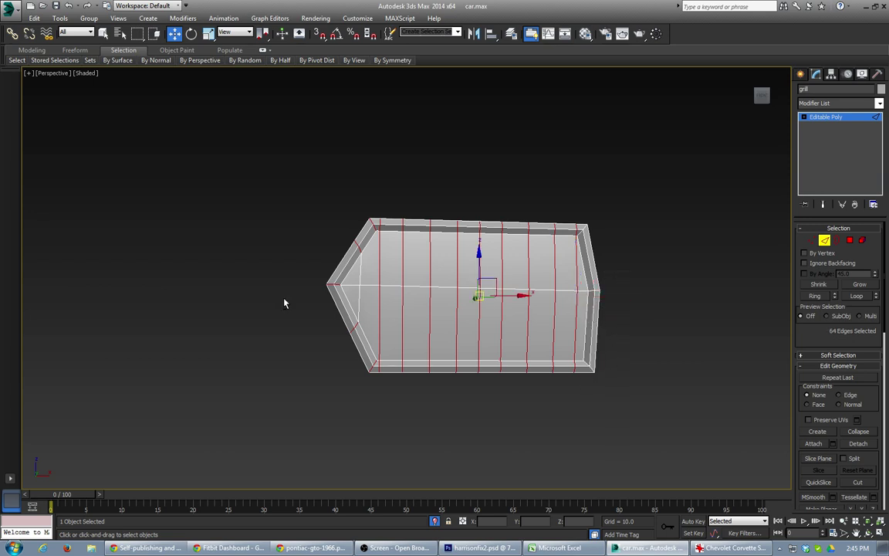
pyautogui.keyDown('alt'); pyautogui.moveTo(292, 261); pyautogui.dragTo(341, 302); pyautogui.keyUp('alt')
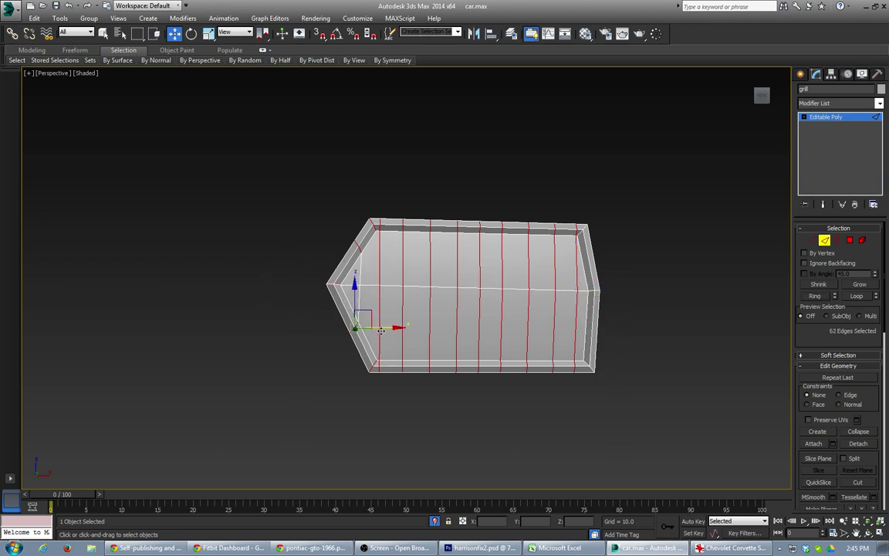
pyautogui.keyDown('alt'); pyautogui.moveTo(349, 233); pyautogui.dragTo(363, 251); pyautogui.keyUp('alt')
pyautogui.keyDown('alt'); pyautogui.moveTo(341, 324); pyautogui.dragTo(377, 366); pyautogui.keyUp('alt')
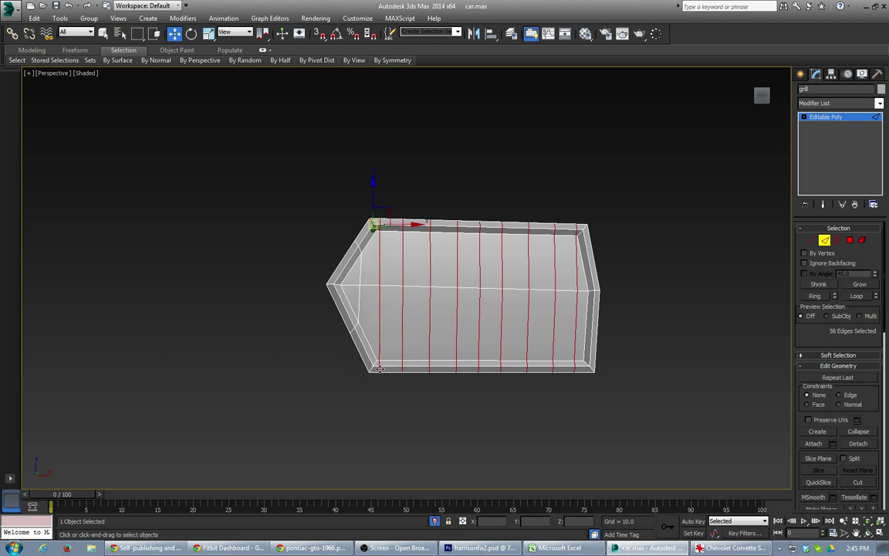
pyautogui.keyDown('ctrl'); pyautogui.doubleClick(359, 301); pyautogui.keyUp('ctrl')
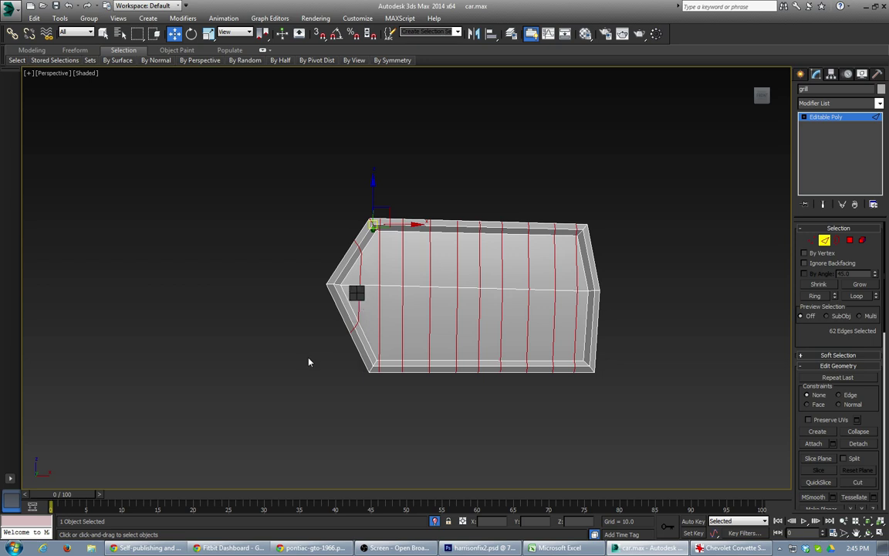
# Step: Chamfer the selected vertical edge loops by a small amount so each becomes a pair of closely spaced lines
pyautogui.click(263, 362)
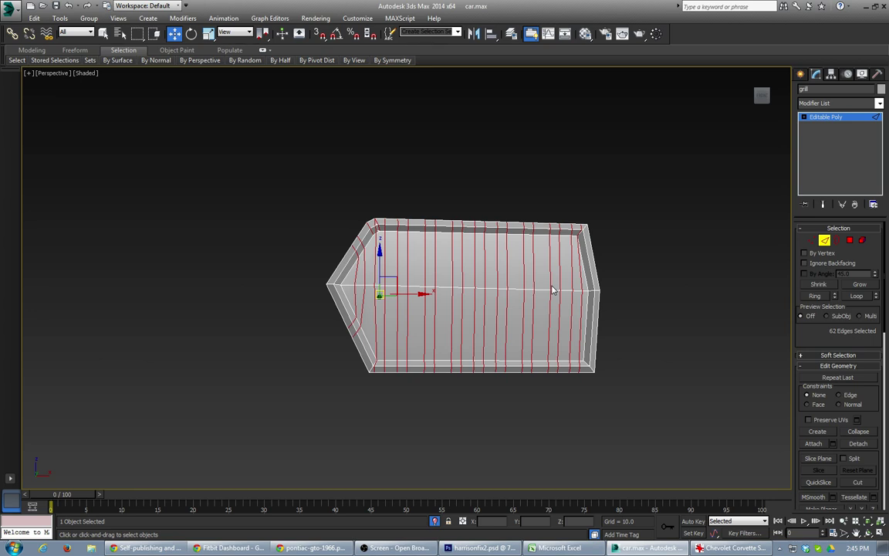
pyautogui.hotkey('ctrl', 'z')
pyautogui.hotkey('ctrl', 'z')
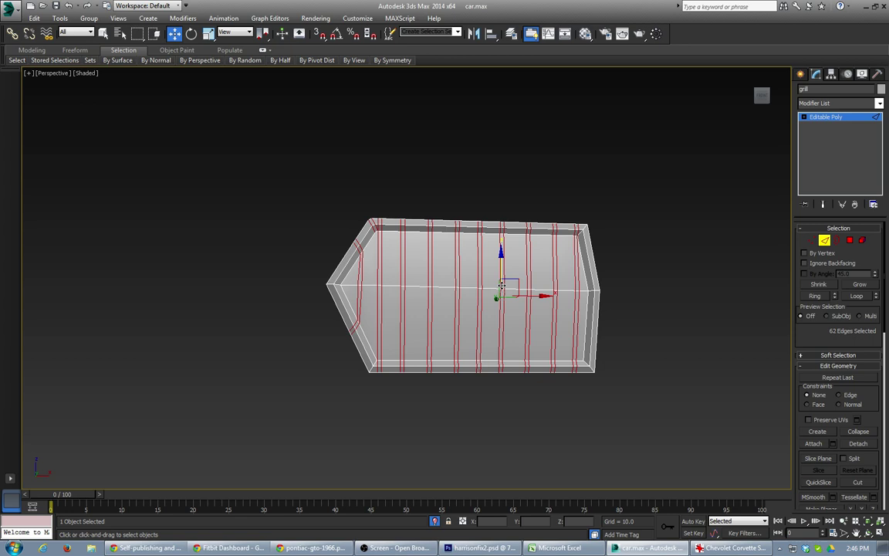
pyautogui.hotkey('ctrl', 'y')
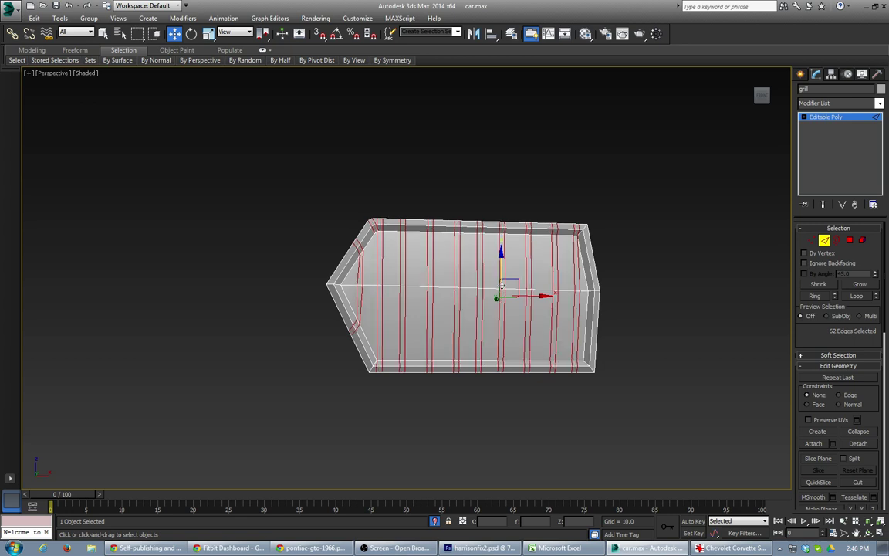
pyautogui.click(456, 297)
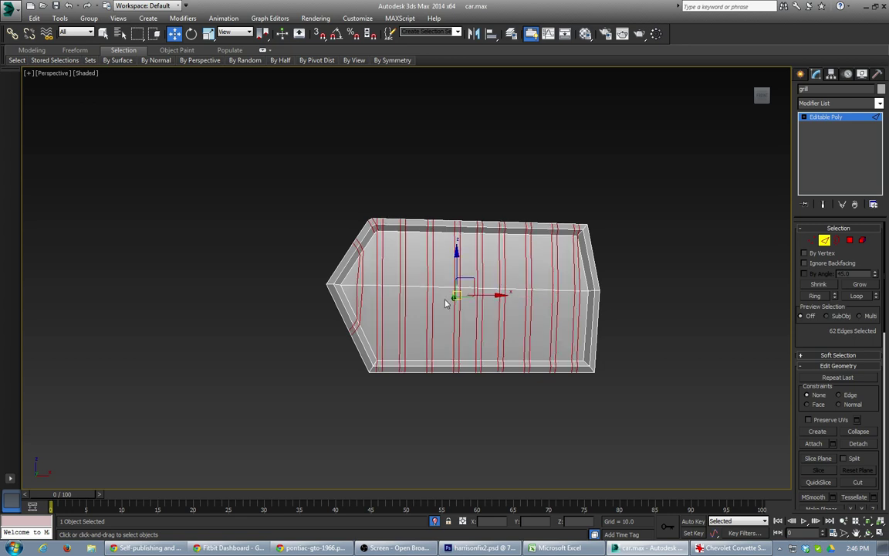
pyautogui.click(411, 328)
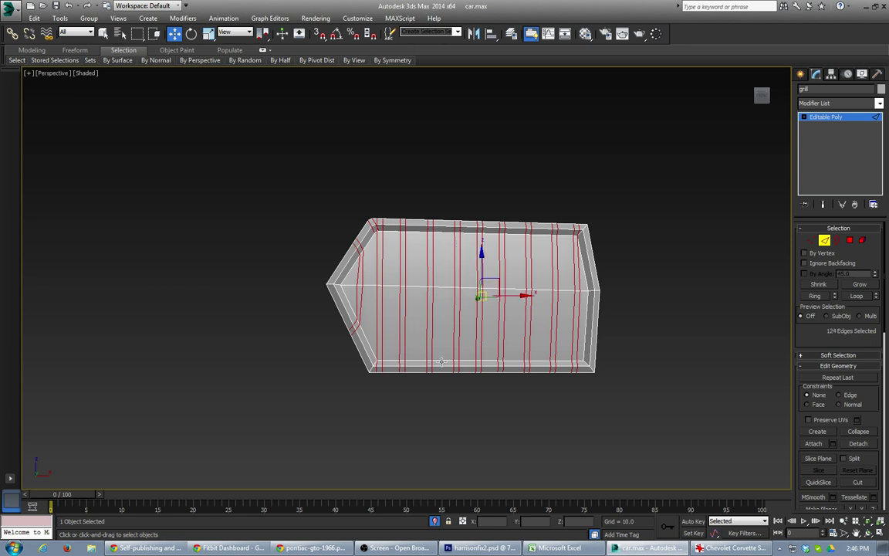
# Step: Try to chamfer the grill's middle horizontal edge loop on its own
pyautogui.doubleClick(418, 287)
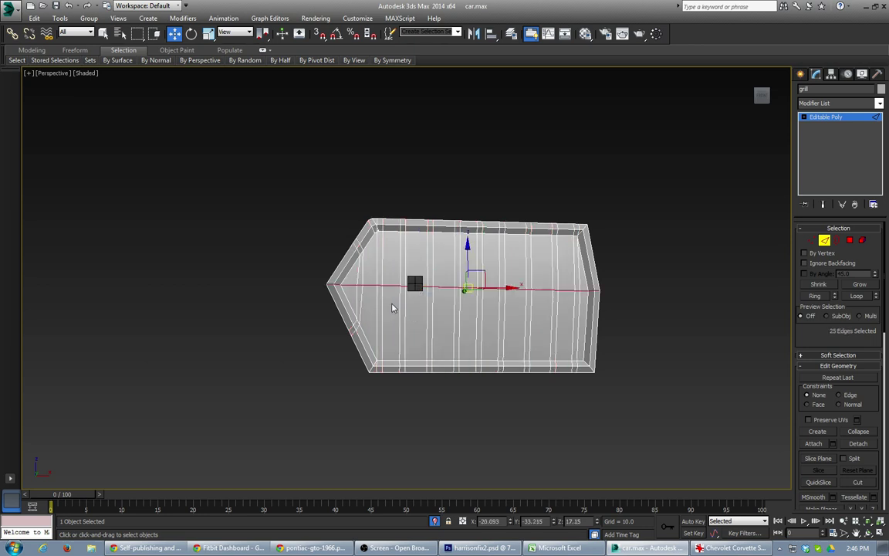
pyautogui.click(326, 349)
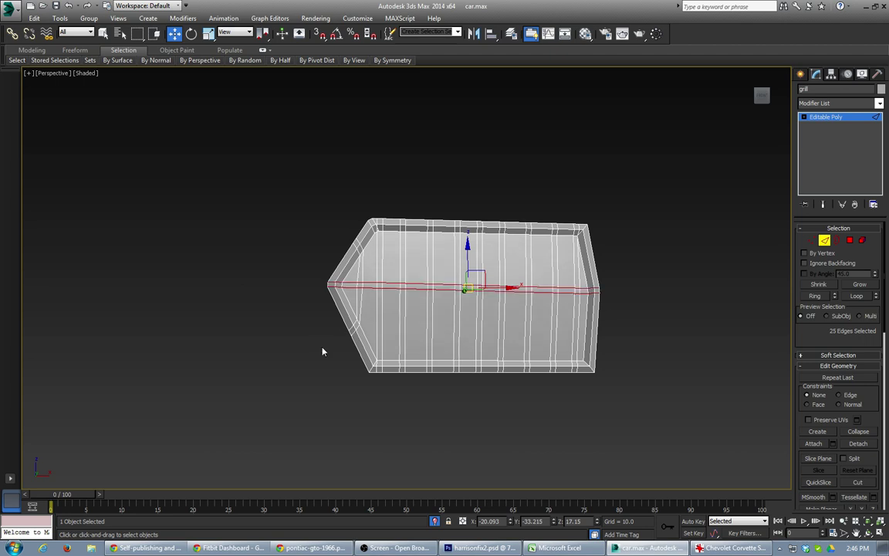
pyautogui.click(413, 334)
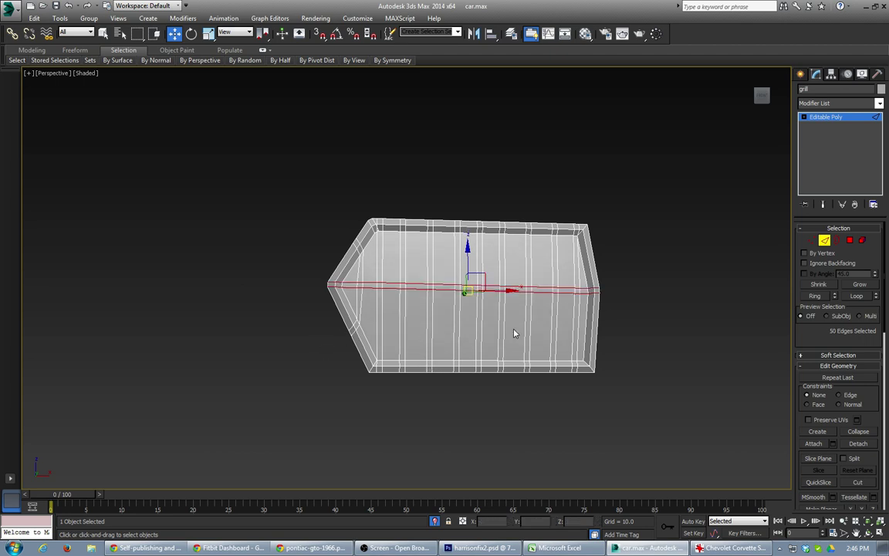
pyautogui.hotkey('ctrl', 'z')
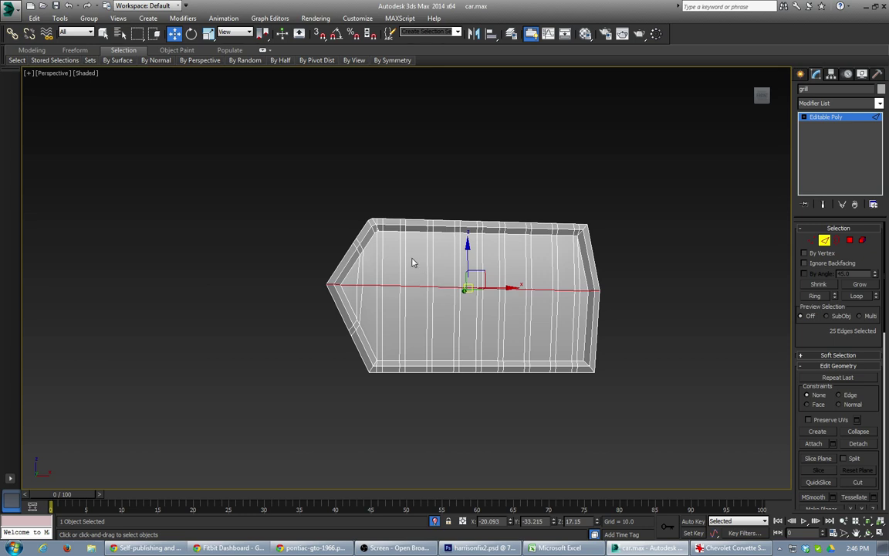
# Step: Cut two horizontal edge lines across the grill face, one above and one below the selected middle line
pyautogui.hotkey('alt', 'c')
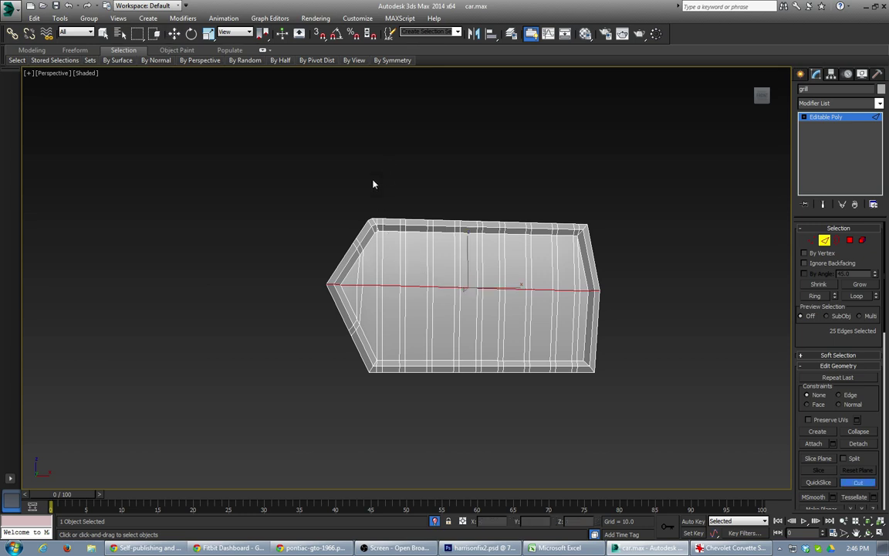
pyautogui.click(364, 249)
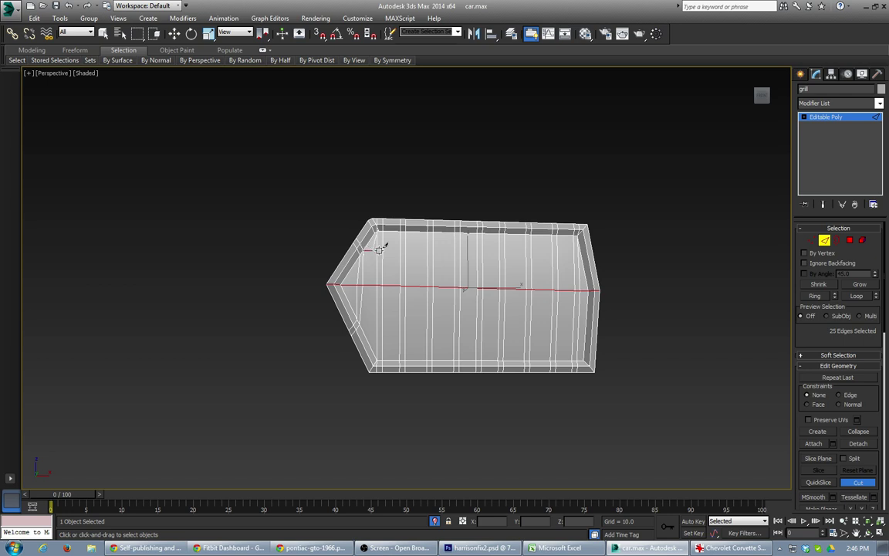
pyautogui.click(595, 255)
pyautogui.rightClick(611, 285)
pyautogui.click(361, 323)
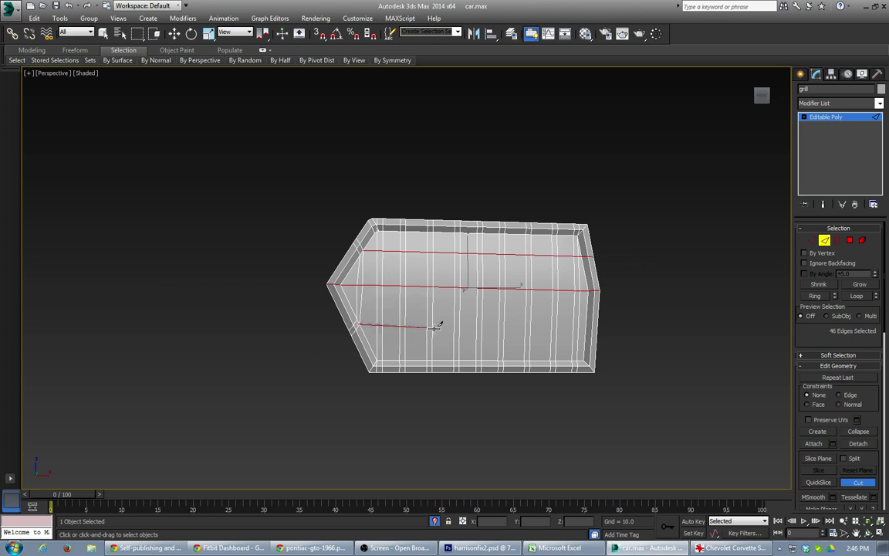
pyautogui.click(598, 326)
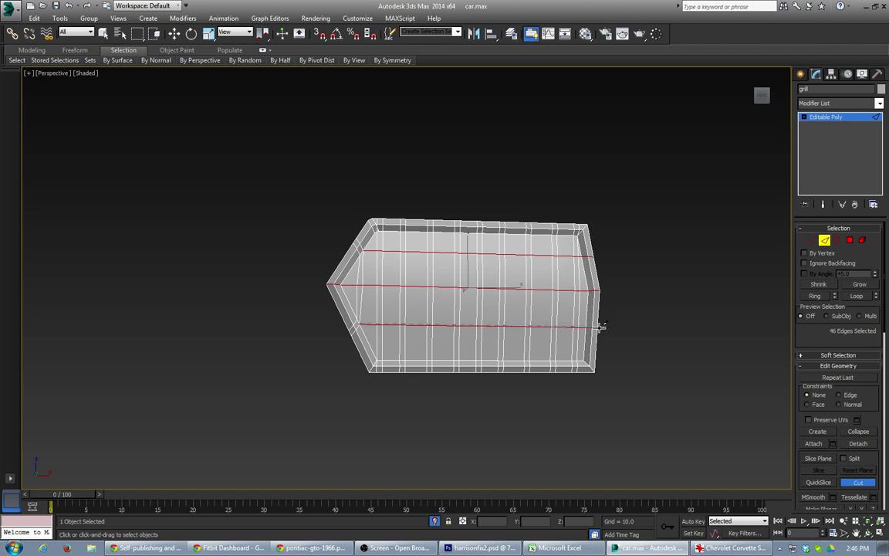
pyautogui.click(599, 325)
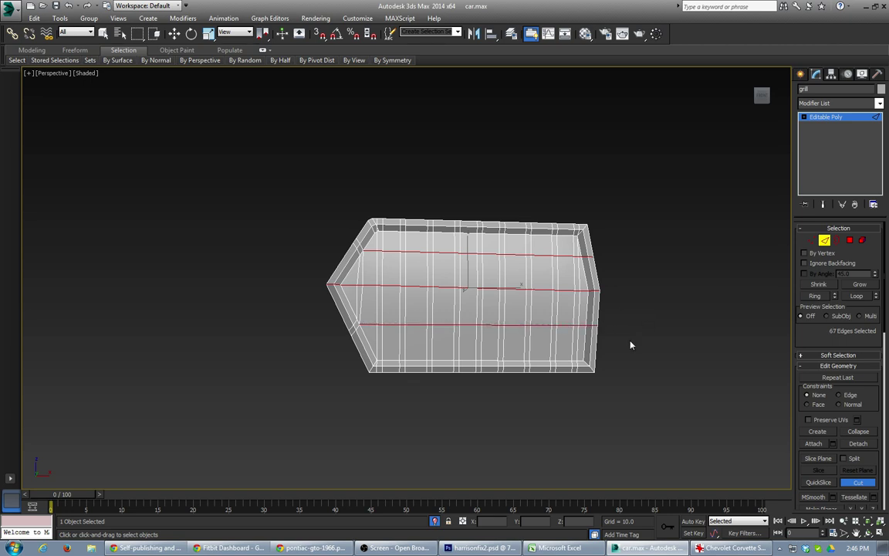
# Step: Chamfer the three selected horizontal edge lines into narrow pairs across the grill
pyautogui.keyDown('alt'); pyautogui.moveTo(489, 324); pyautogui.dragTo(460, 313, button='middle'); pyautogui.keyUp('alt')
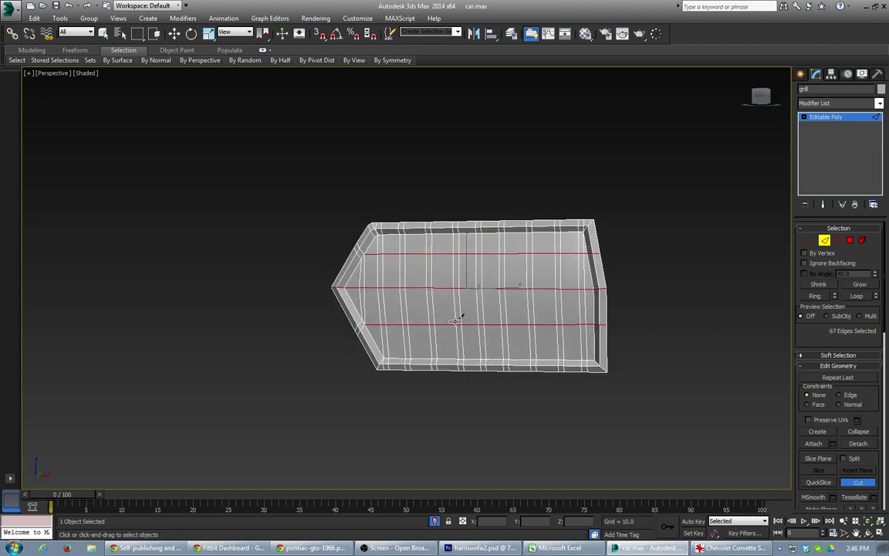
pyautogui.press('w')
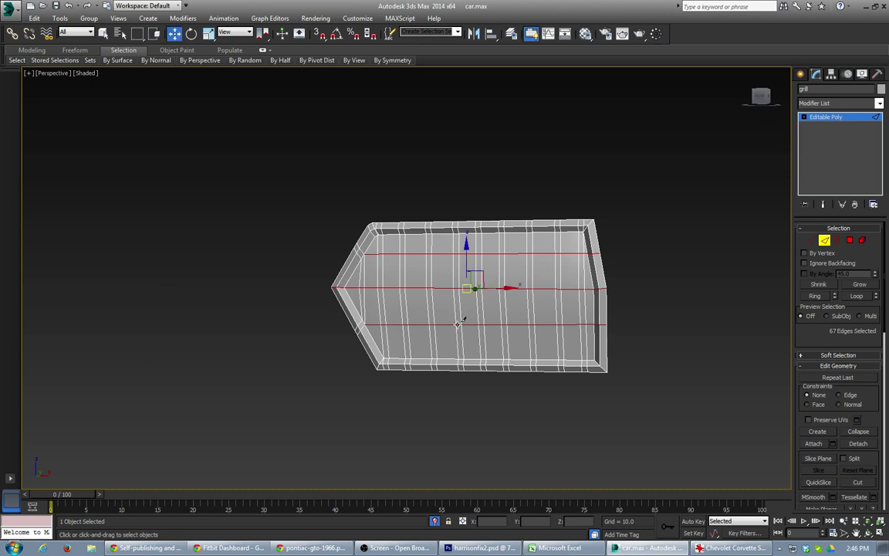
pyautogui.click(336, 391)
pyautogui.click(412, 330)
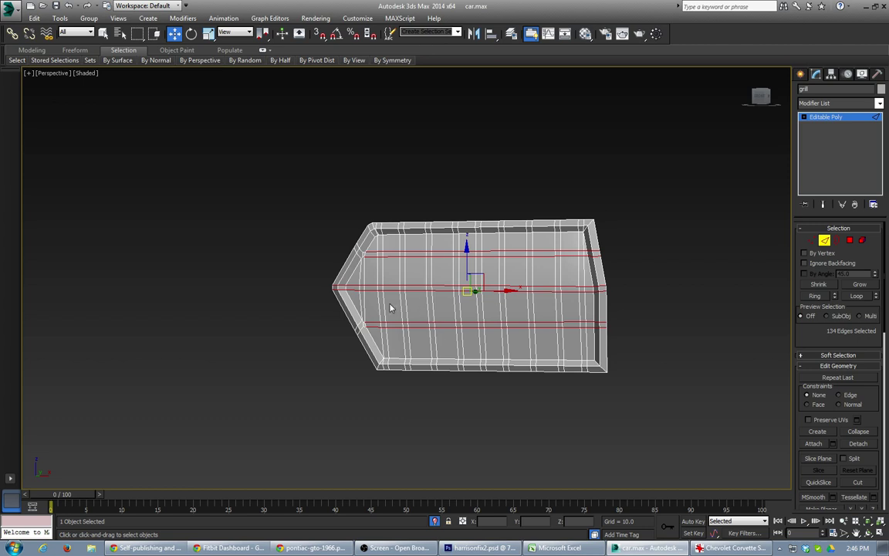
# Step: Delete the grill panels between the bars around the pointed end, including both tip triangles and the first five columns above the middle bar
pyautogui.press('4')
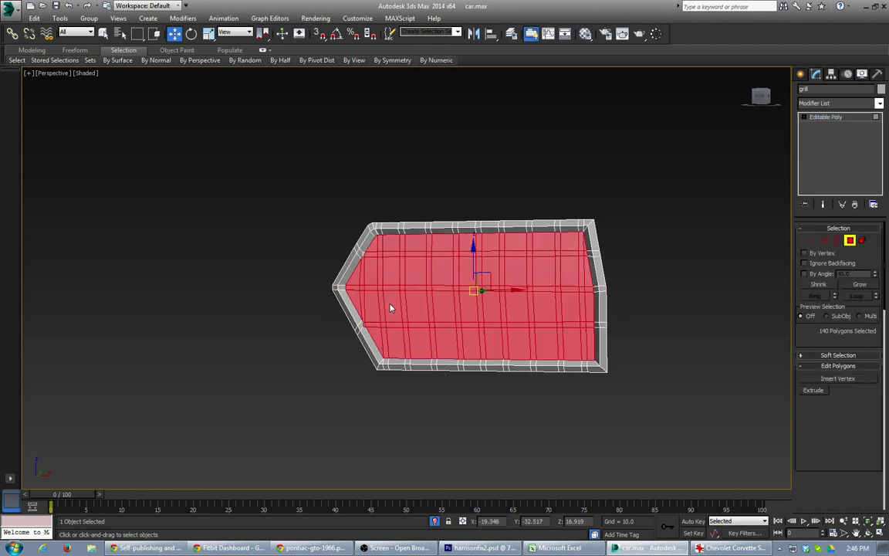
pyautogui.click(391, 308)
pyautogui.keyDown('ctrl'); pyautogui.click(388, 271); pyautogui.keyUp('ctrl')
pyautogui.keyDown('ctrl'); pyautogui.click(371, 270); pyautogui.keyUp('ctrl')
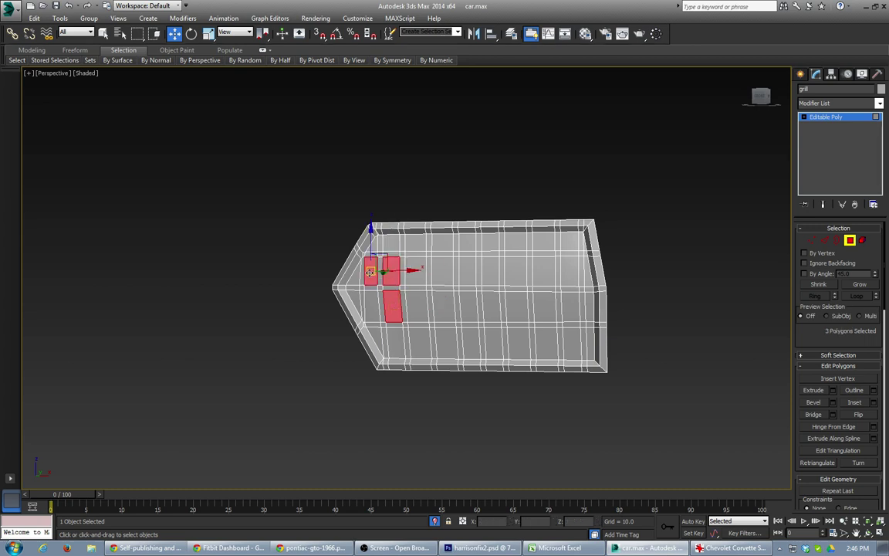
pyautogui.keyDown('ctrl'); pyautogui.click(371, 307); pyautogui.keyUp('ctrl')
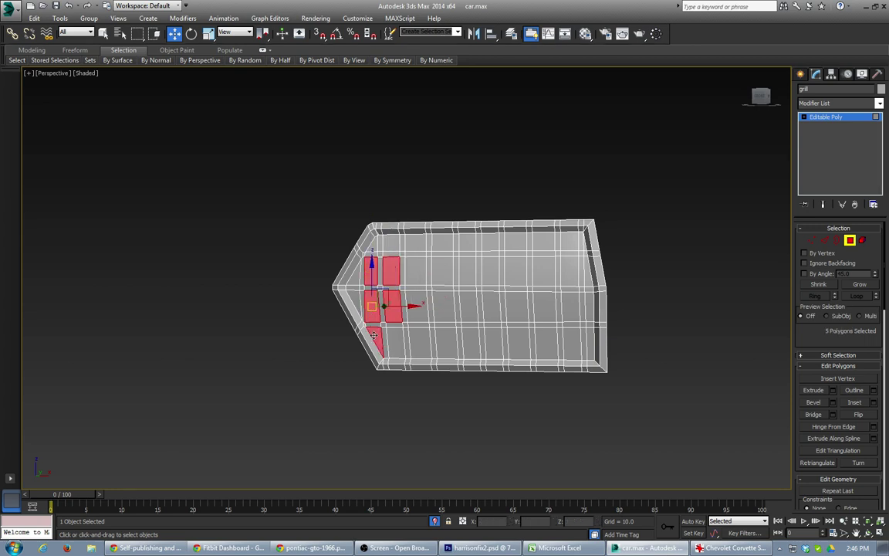
pyautogui.keyDown('ctrl'); pyautogui.click(374, 339); pyautogui.keyUp('ctrl')
pyautogui.keyDown('ctrl'); pyautogui.click(395, 344); pyautogui.keyUp('ctrl')
pyautogui.keyDown('ctrl'); pyautogui.click(416, 342); pyautogui.keyUp('ctrl')
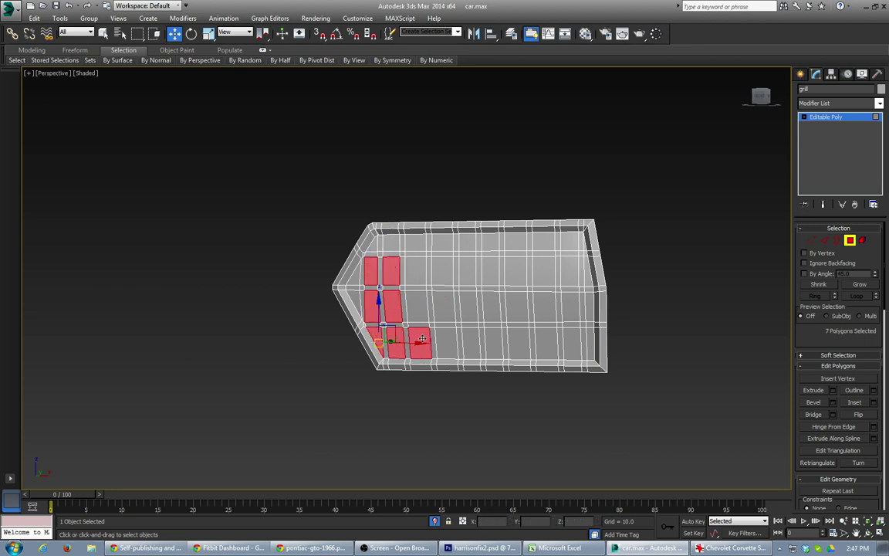
pyautogui.keyDown('ctrl'); pyautogui.click(416, 308); pyautogui.keyUp('ctrl')
pyautogui.keyDown('ctrl'); pyautogui.click(417, 270); pyautogui.keyUp('ctrl')
pyautogui.keyDown('ctrl'); pyautogui.click(417, 243); pyautogui.keyUp('ctrl')
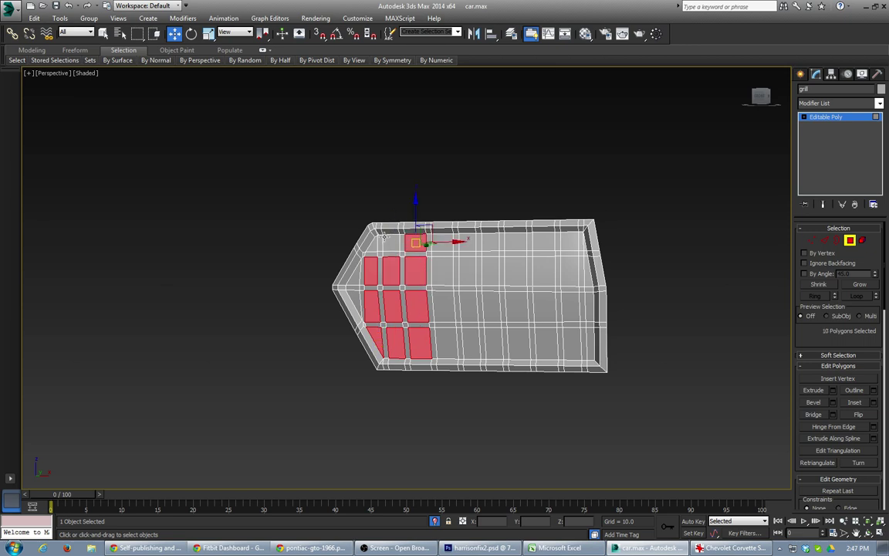
pyautogui.keyDown('ctrl'); pyautogui.click(393, 243); pyautogui.keyUp('ctrl')
pyautogui.keyDown('ctrl'); pyautogui.click(371, 246); pyautogui.keyUp('ctrl')
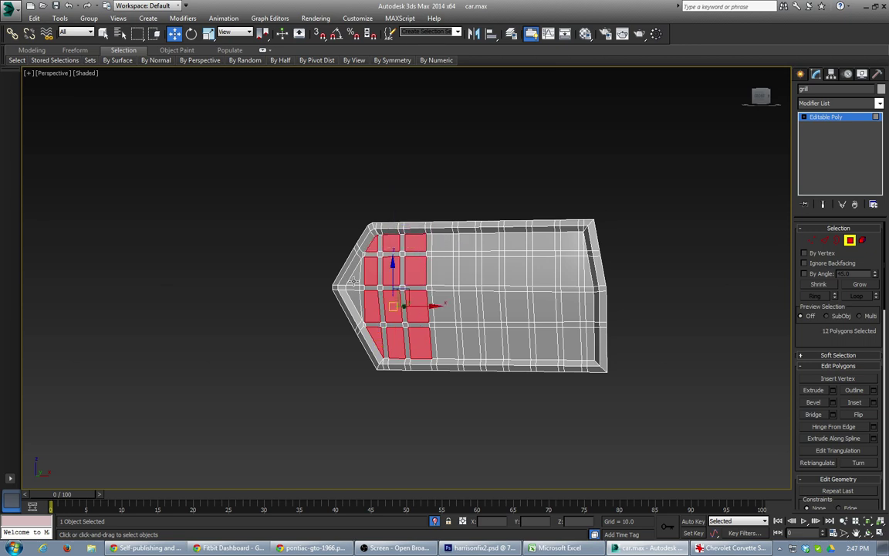
pyautogui.keyDown('ctrl'); pyautogui.click(353, 273); pyautogui.keyUp('ctrl')
pyautogui.keyDown('ctrl'); pyautogui.click(441, 272); pyautogui.keyUp('ctrl')
pyautogui.keyDown('ctrl'); pyautogui.click(442, 243); pyautogui.keyUp('ctrl')
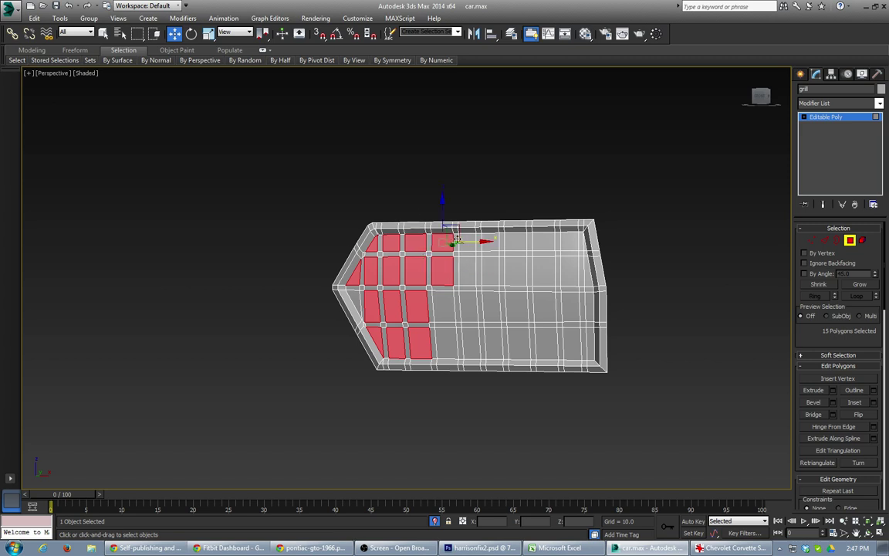
pyautogui.keyDown('ctrl'); pyautogui.click(466, 244); pyautogui.keyUp('ctrl')
pyautogui.keyDown('ctrl'); pyautogui.click(465, 268); pyautogui.keyUp('ctrl')
pyautogui.press('Delete')
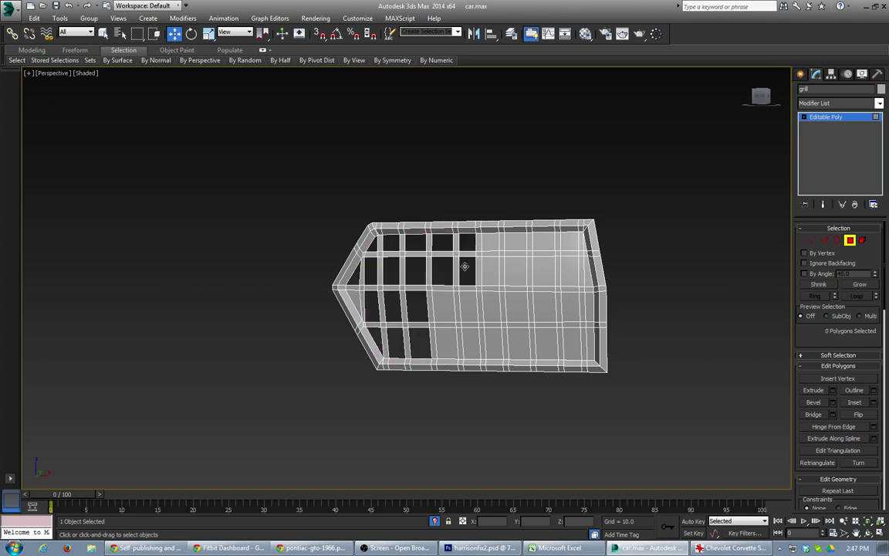
pyautogui.click(353, 301)
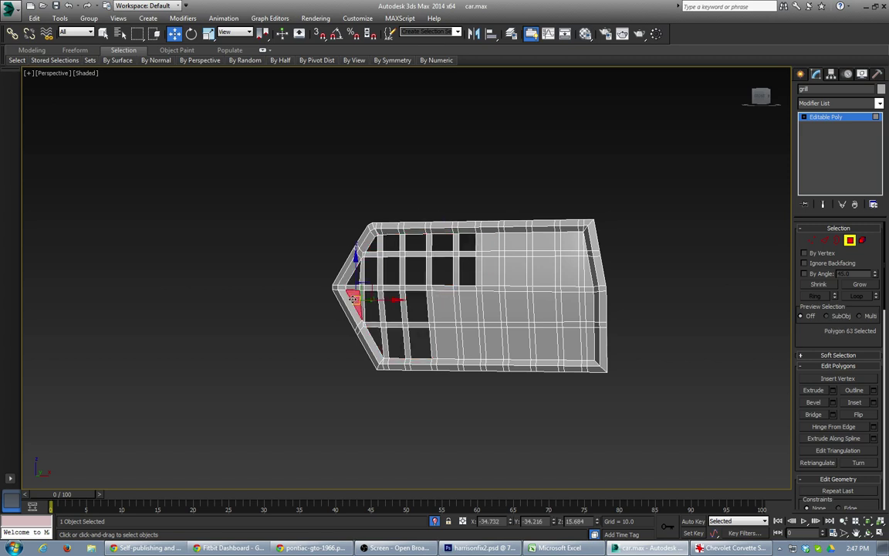
pyautogui.press('Delete')
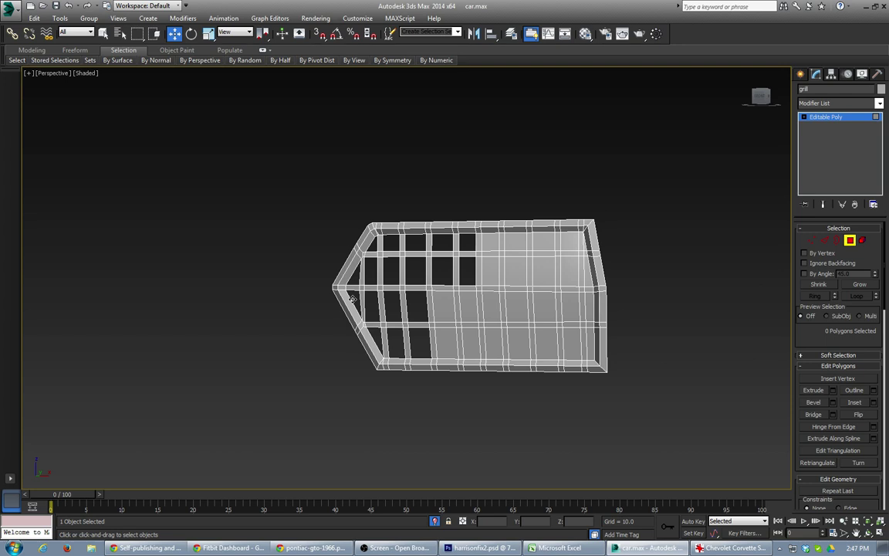
# Step: Delete the next three panels below the middle bar and the remaining five panels in the row directly above it
pyautogui.click(448, 305)
pyautogui.keyDown('ctrl'); pyautogui.click(468, 307); pyautogui.keyUp('ctrl')
pyautogui.keyDown('ctrl'); pyautogui.click(492, 307); pyautogui.keyUp('ctrl')
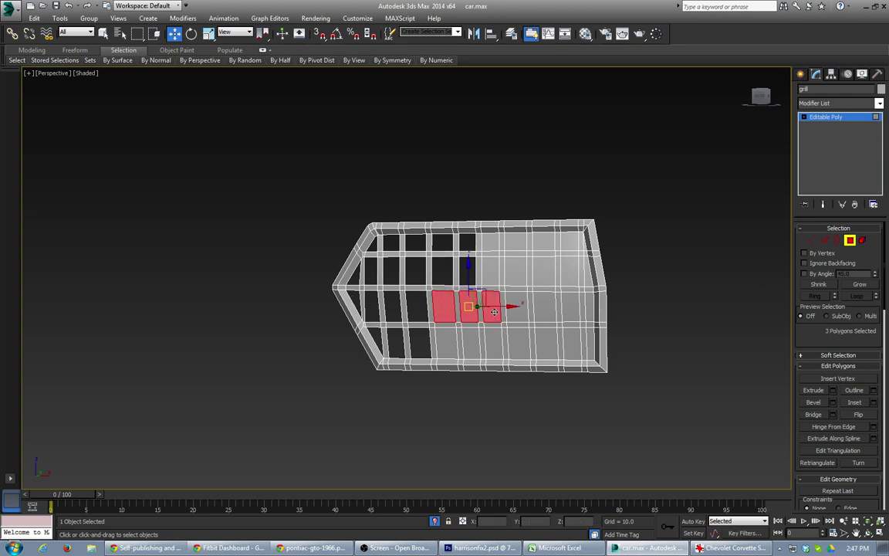
pyautogui.keyDown('ctrl'); pyautogui.click(501, 274); pyautogui.keyUp('ctrl')
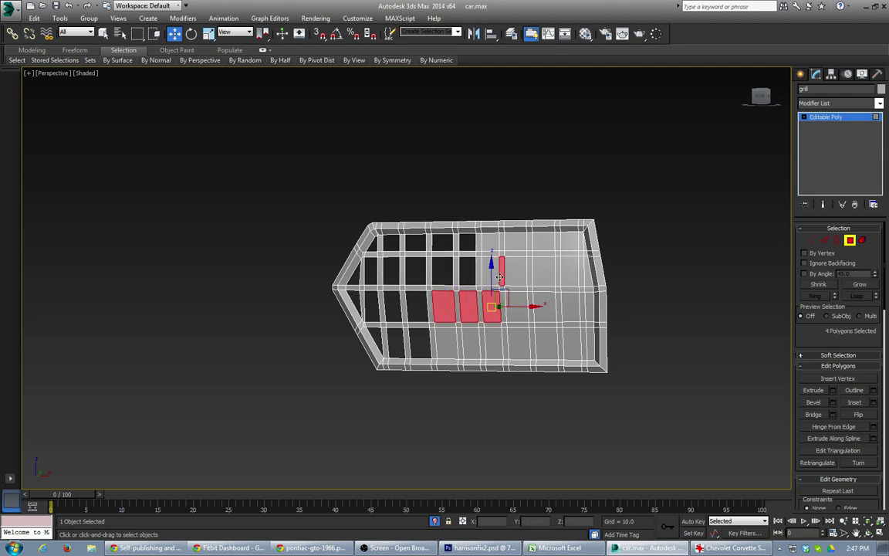
pyautogui.keyDown('ctrl'); pyautogui.click(500, 276); pyautogui.keyUp('ctrl')
pyautogui.keyDown('ctrl'); pyautogui.click(491, 272); pyautogui.keyUp('ctrl')
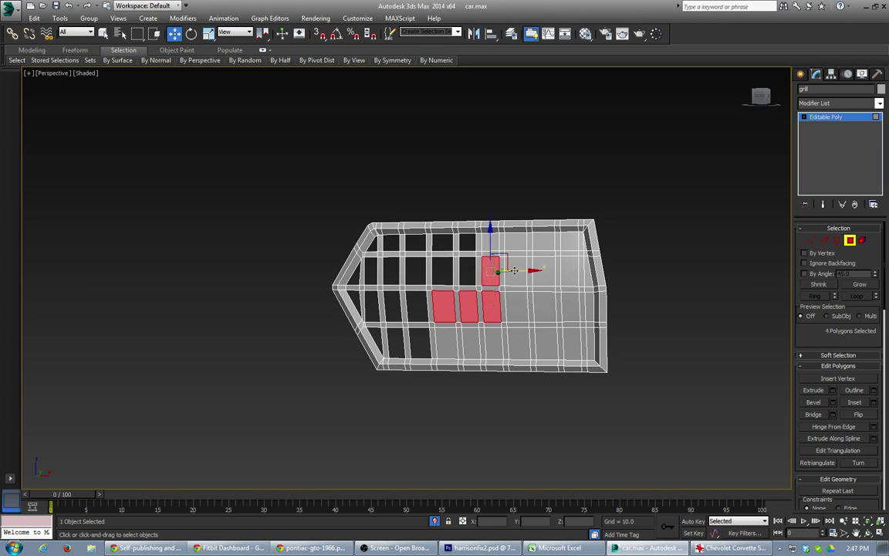
pyautogui.keyDown('ctrl'); pyautogui.click(515, 272); pyautogui.keyUp('ctrl')
pyautogui.keyDown('ctrl'); pyautogui.click(543, 271); pyautogui.keyUp('ctrl')
pyautogui.keyDown('ctrl'); pyautogui.click(569, 270); pyautogui.keyUp('ctrl')
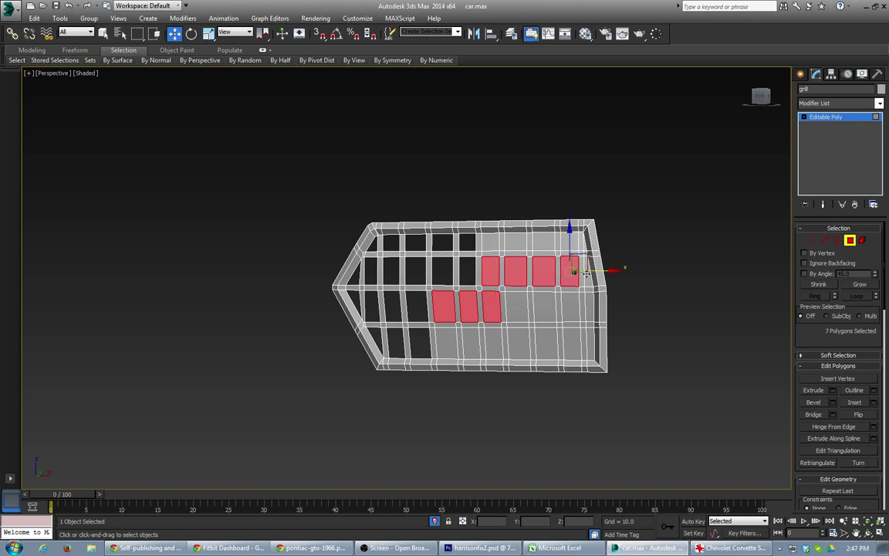
pyautogui.keyDown('ctrl'); pyautogui.click(589, 274); pyautogui.keyUp('ctrl')
pyautogui.keyDown('ctrl'); pyautogui.click(588, 239); pyautogui.keyUp('ctrl')
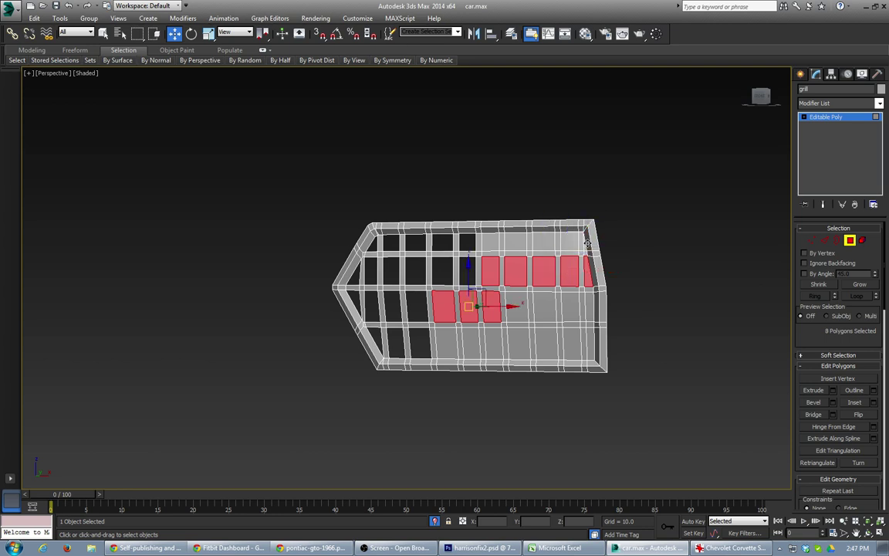
pyautogui.press('Delete')
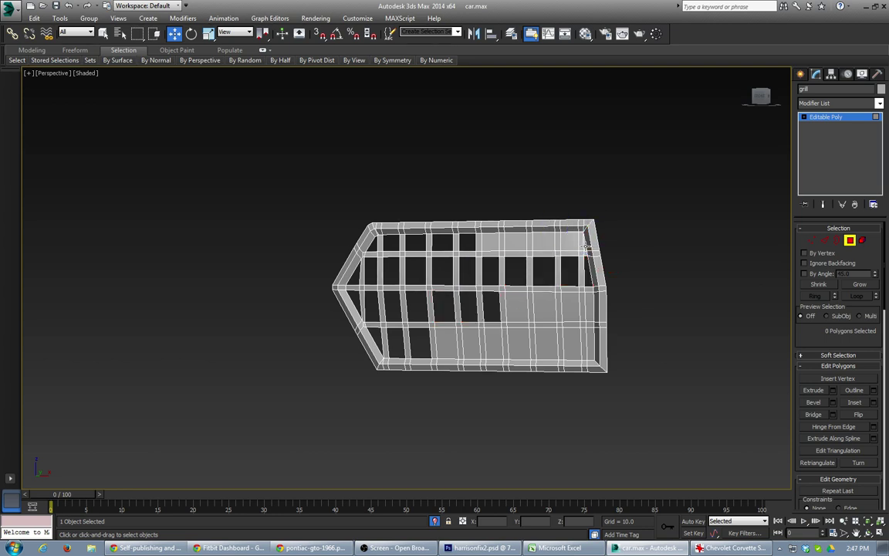
# Step: Delete all remaining panels in the grill's bottom, lower-middle and top rows, leaving only the rim and crossing bars
pyautogui.click(447, 341)
pyautogui.keyDown('ctrl'); pyautogui.click(474, 341); pyautogui.keyUp('ctrl')
pyautogui.keyDown('ctrl'); pyautogui.click(494, 343); pyautogui.keyUp('ctrl')
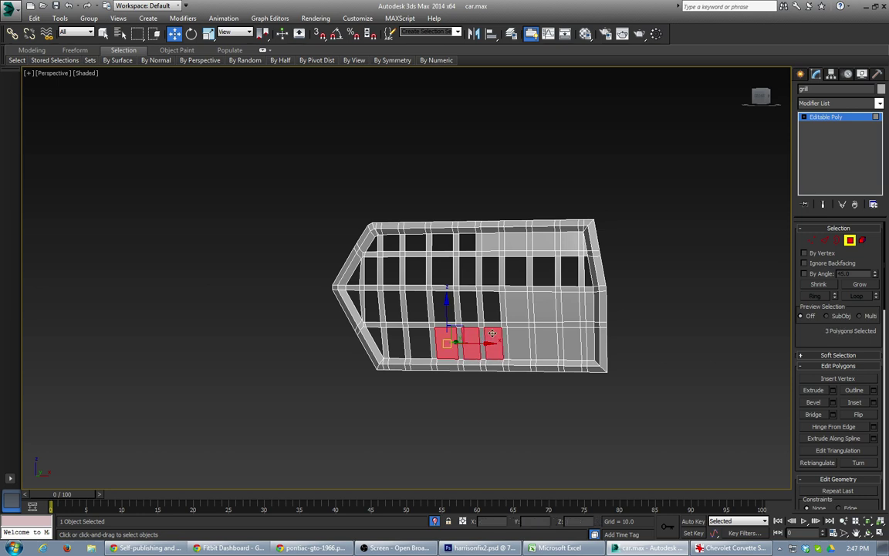
pyautogui.keyDown('ctrl'); pyautogui.click(519, 343); pyautogui.keyUp('ctrl')
pyautogui.keyDown('ctrl'); pyautogui.click(550, 342); pyautogui.keyUp('ctrl')
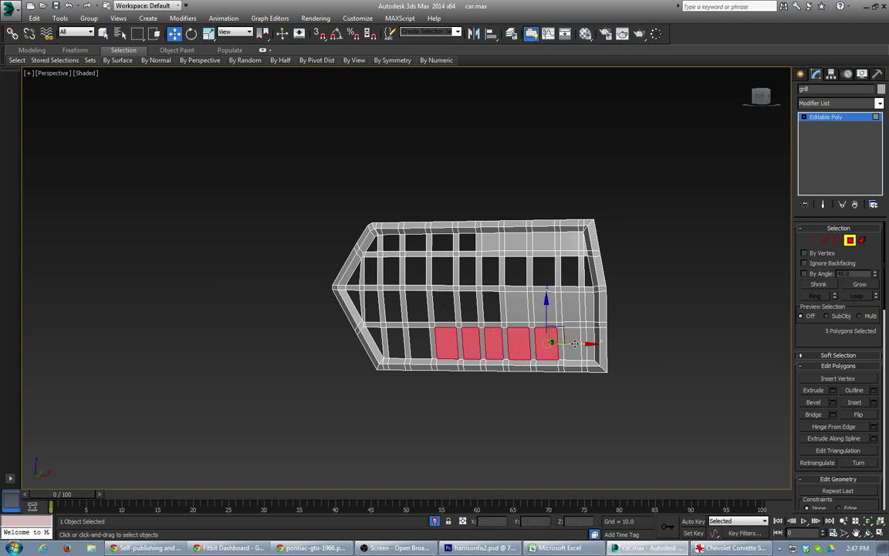
pyautogui.keyDown('ctrl'); pyautogui.click(572, 343); pyautogui.keyUp('ctrl')
pyautogui.keyDown('ctrl'); pyautogui.click(572, 304); pyautogui.keyUp('ctrl')
pyautogui.keyDown('ctrl'); pyautogui.click(544, 305); pyautogui.keyUp('ctrl')
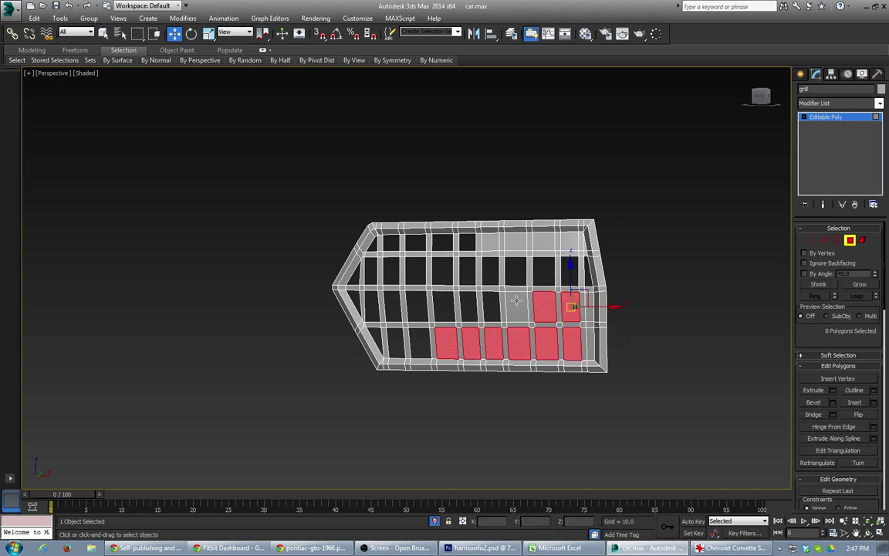
pyautogui.keyDown('ctrl'); pyautogui.click(517, 305); pyautogui.keyUp('ctrl')
pyautogui.keyDown('ctrl'); pyautogui.click(591, 307); pyautogui.keyUp('ctrl')
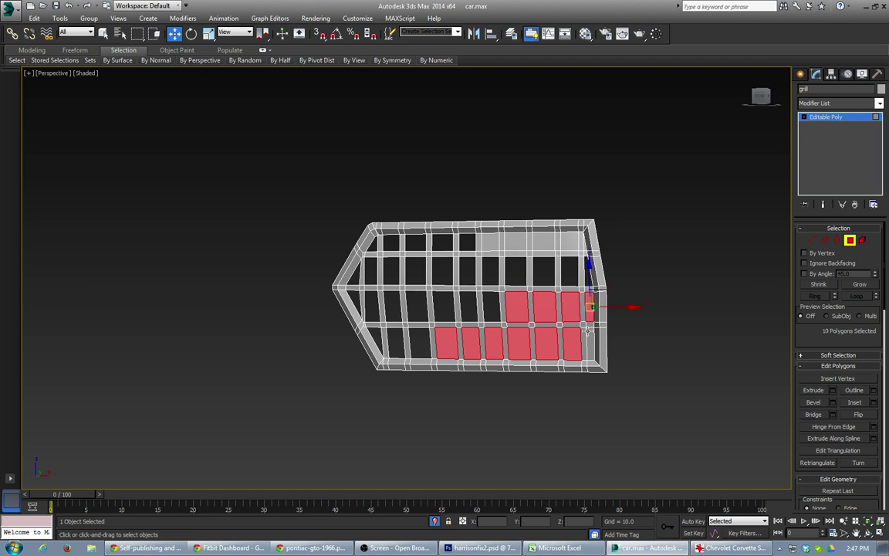
pyautogui.keyDown('ctrl'); pyautogui.click(590, 344); pyautogui.keyUp('ctrl')
pyautogui.keyDown('ctrl'); pyautogui.click(587, 245); pyautogui.keyUp('ctrl')
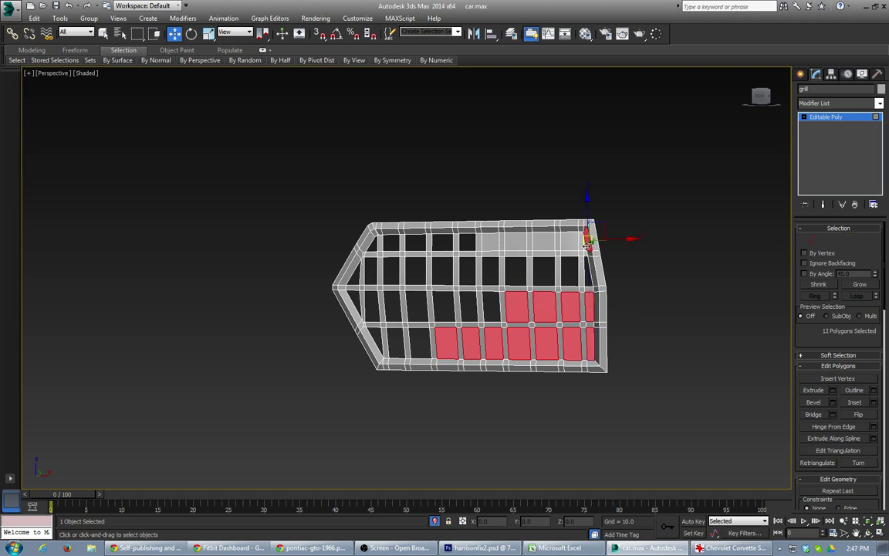
pyautogui.keyDown('alt'); pyautogui.click(586, 244); pyautogui.keyUp('alt')
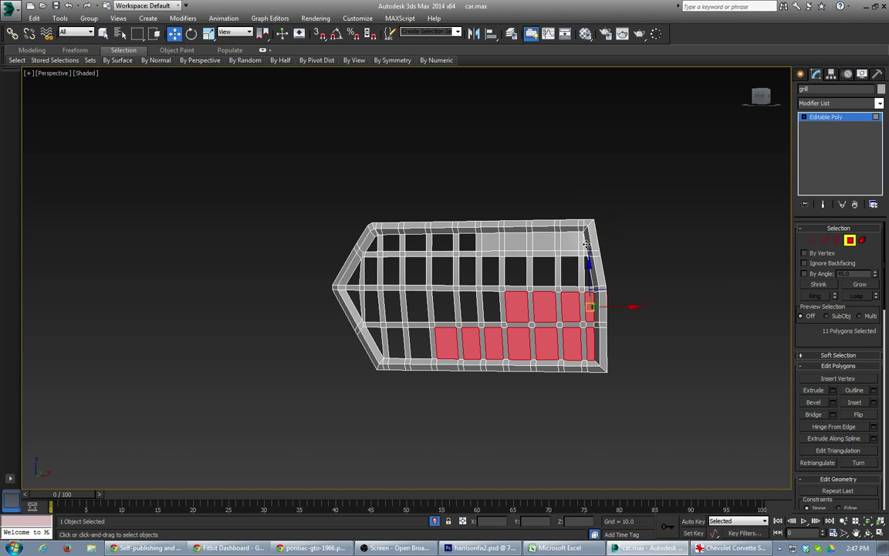
pyautogui.keyDown('ctrl'); pyautogui.click(587, 244); pyautogui.keyUp('ctrl')
pyautogui.keyDown('ctrl'); pyautogui.click(570, 242); pyautogui.keyUp('ctrl')
pyautogui.keyDown('ctrl'); pyautogui.click(544, 242); pyautogui.keyUp('ctrl')
pyautogui.keyDown('ctrl'); pyautogui.click(518, 242); pyautogui.keyUp('ctrl')
pyautogui.keyDown('ctrl'); pyautogui.click(488, 240); pyautogui.keyUp('ctrl')
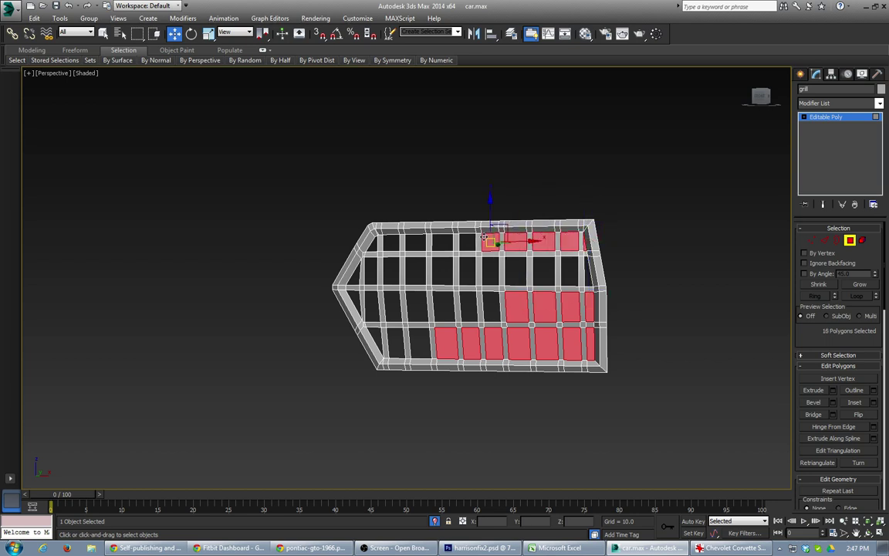
pyautogui.press('Delete')
# Step: Shift the lower inner vertex and the four middle-crossing vertices of the vertical bar nearest the pointed end slightly toward the tip
pyautogui.moveTo(464, 332); pyautogui.dragTo(398, 345, button='middle')
pyautogui.scroll(2, 398, 346)
pyautogui.moveTo(280, 315)
pyautogui.keyDown('alt'); pyautogui.mouseDown(button='middle')
pyautogui.moveTo(303, 308)
pyautogui.moveTo(295, 310)
pyautogui.mouseUp(button='middle'); pyautogui.keyUp('alt')
pyautogui.scroll(5, 248, 330)
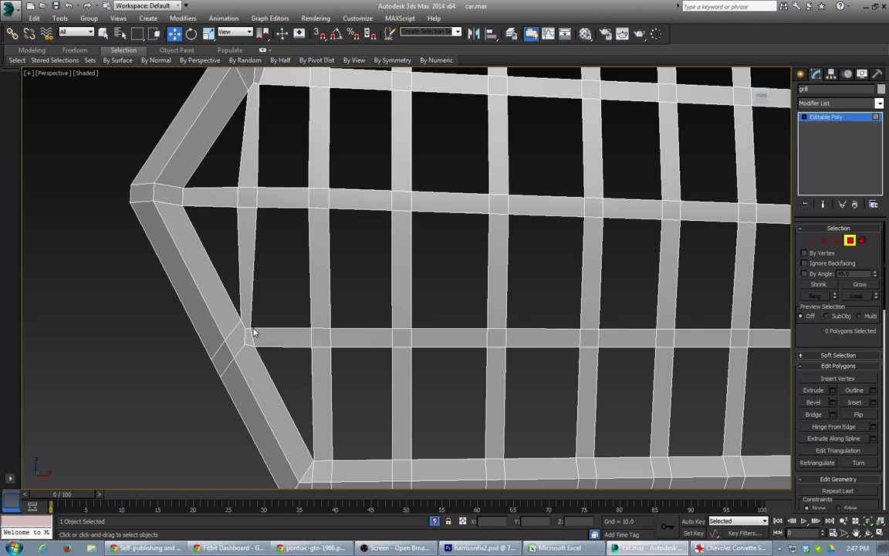
pyautogui.press('1')
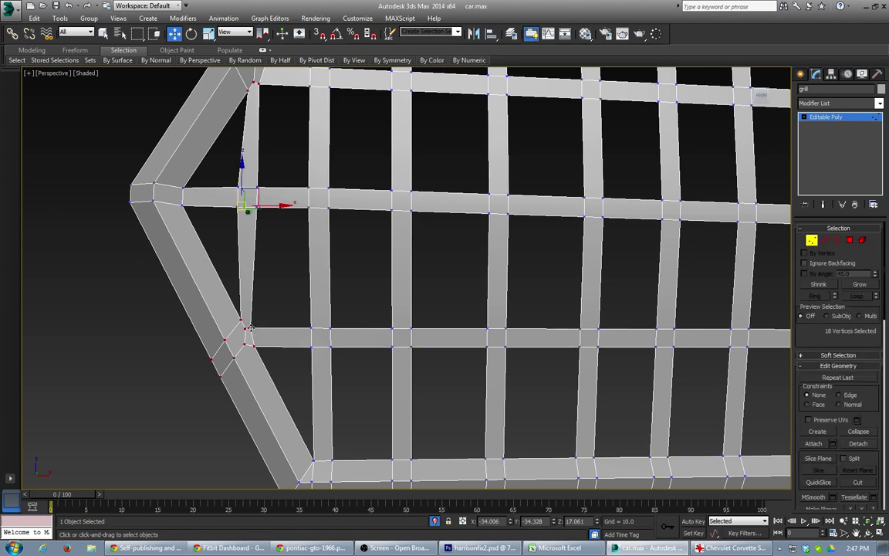
pyautogui.click(245, 330)
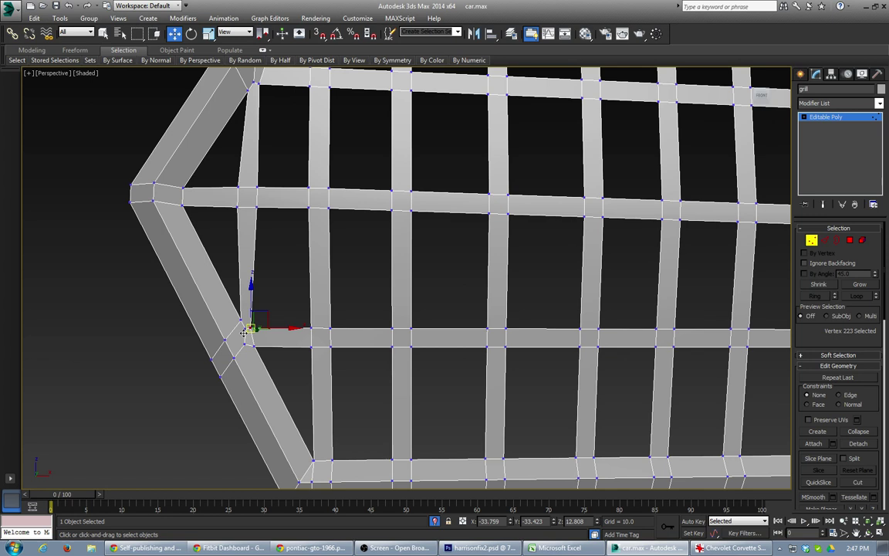
pyautogui.keyDown('ctrl'); pyautogui.click(244, 329); pyautogui.keyUp('ctrl')
pyautogui.hotkey('ctrl', 'alt', 'c')
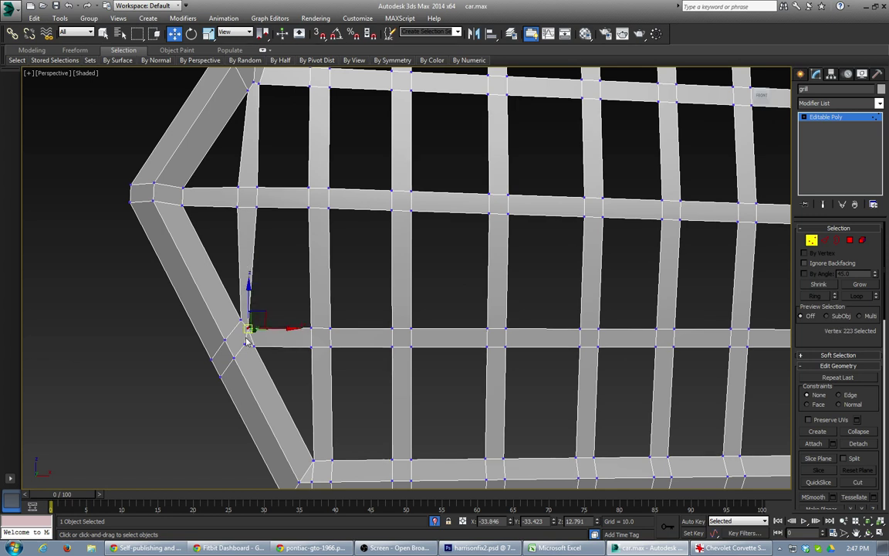
pyautogui.moveTo(270, 336); pyautogui.dragTo(269, 332)
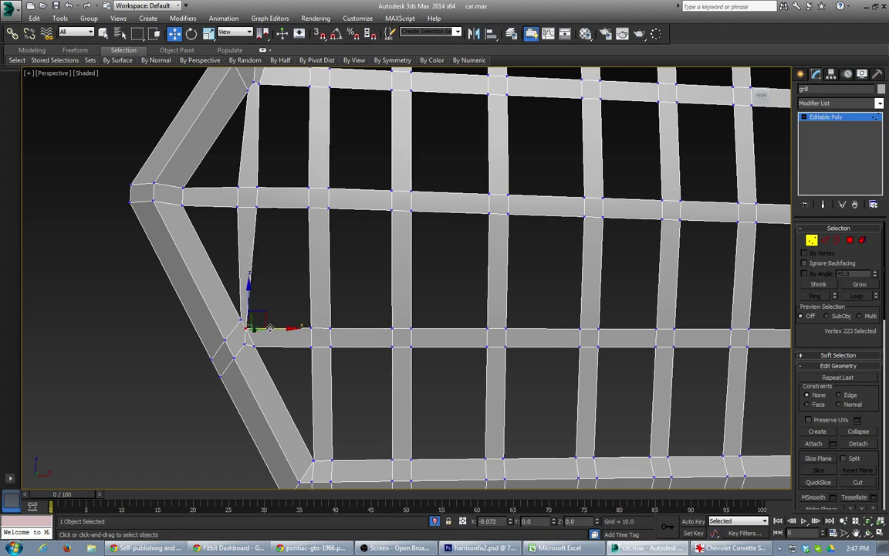
pyautogui.moveTo(232, 182); pyautogui.dragTo(279, 197)
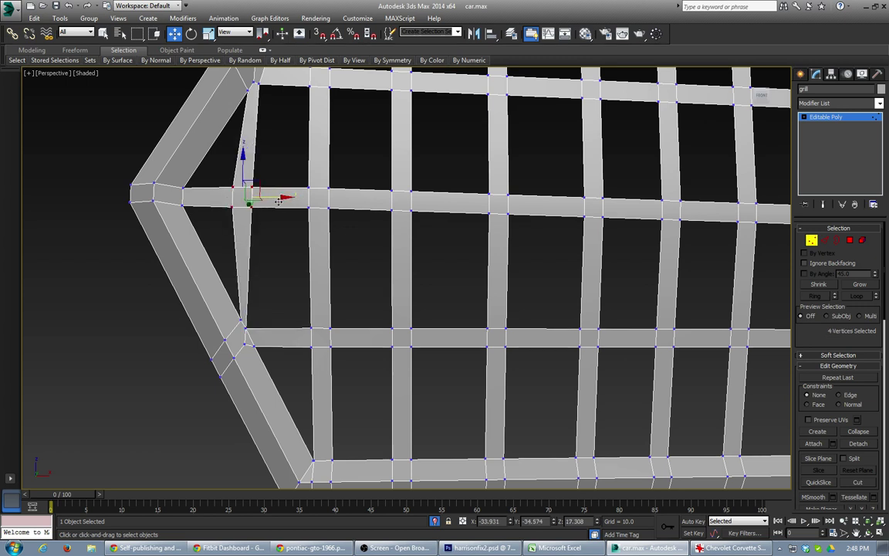
# Step: Constrain vertex movement to edges and slide the two vertices at that bar's lower end to widen its junction with the rim
pyautogui.click(241, 320)
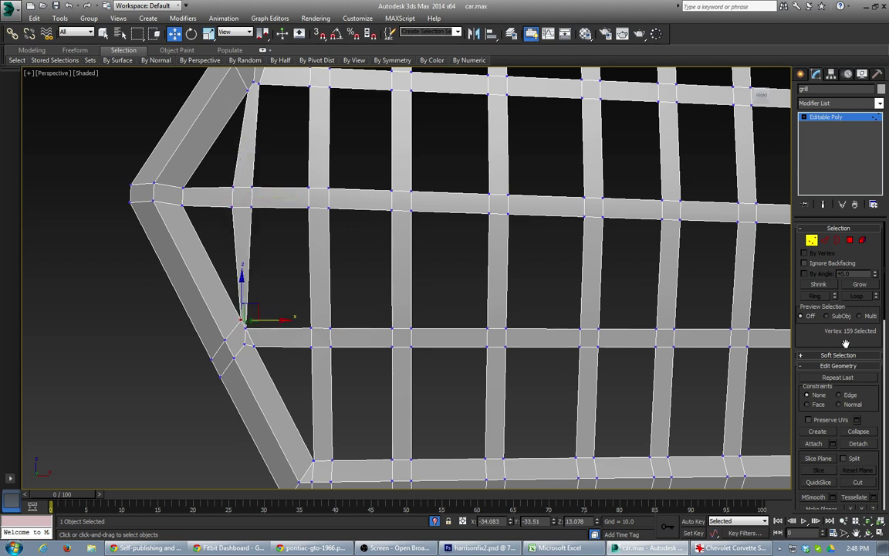
pyautogui.click(840, 394)
pyautogui.moveTo(260, 306)
pyautogui.mouseDown()
pyautogui.moveTo(251, 283)
pyautogui.moveTo(251, 302)
pyautogui.mouseUp()
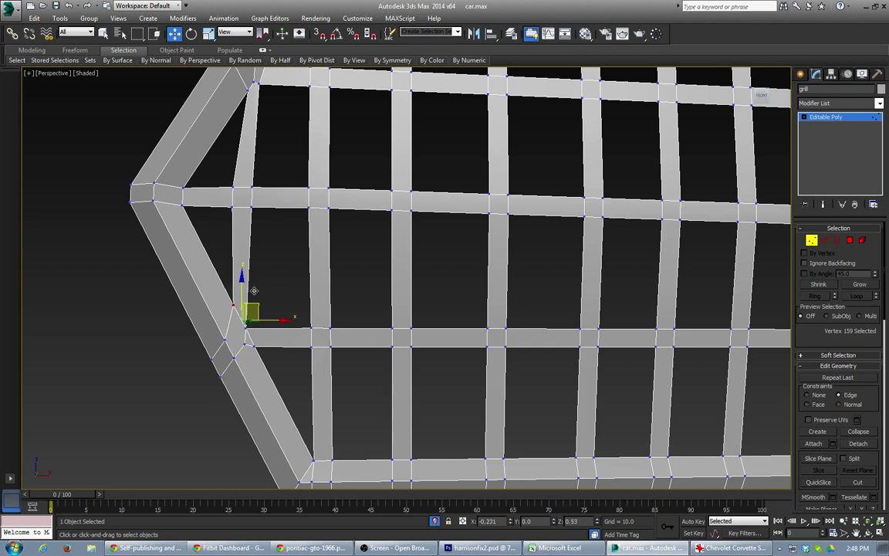
pyautogui.click(252, 330)
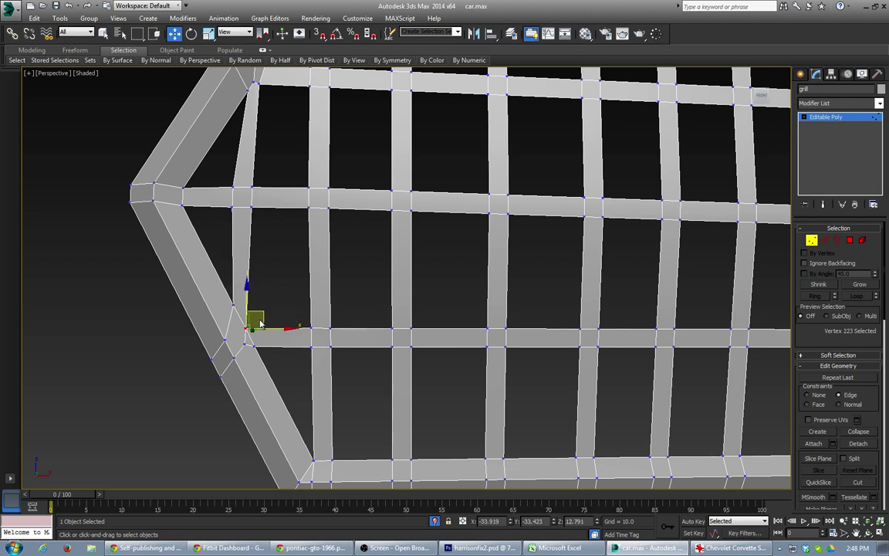
pyautogui.moveTo(260, 317); pyautogui.dragTo(264, 318)
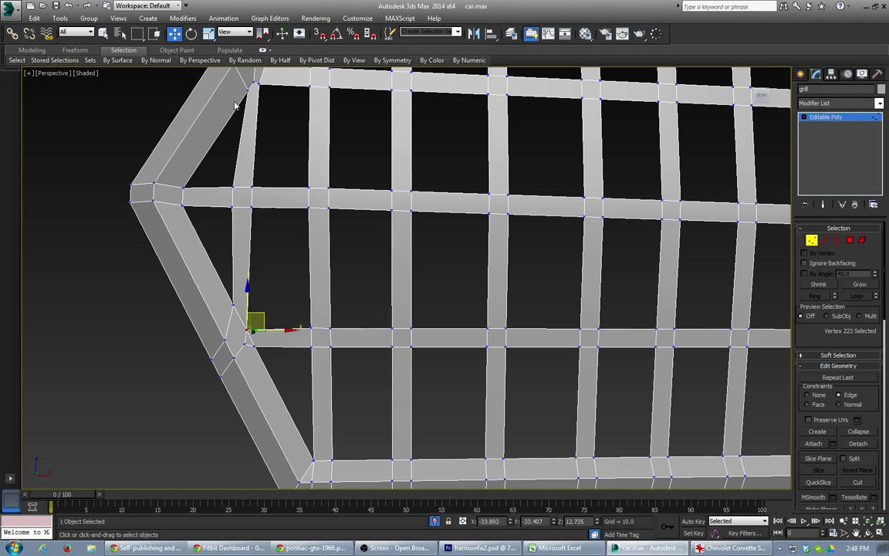
# Step: Select all of the grill's open borders except the outer rim's outline, leaving only the borders around the inner gaps
pyautogui.click(812, 240)
pyautogui.scroll(-5, 553, 312)
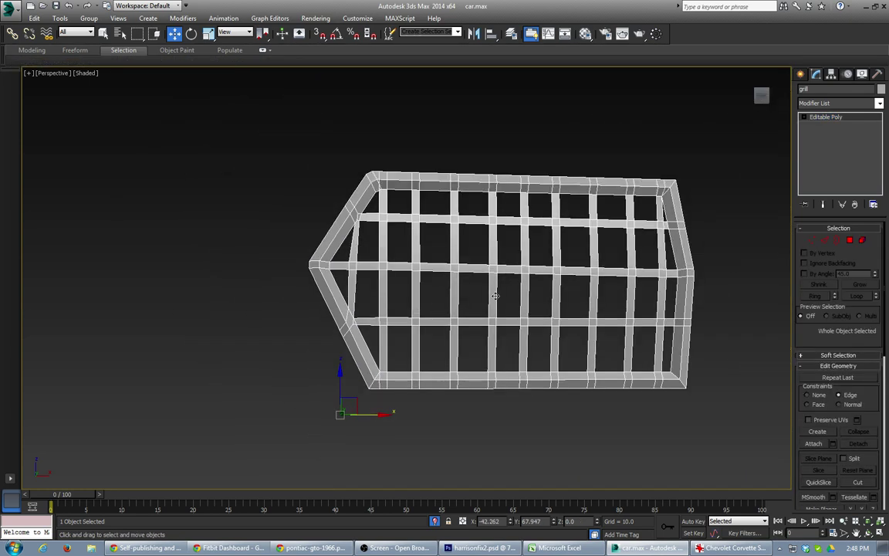
pyautogui.click(838, 240)
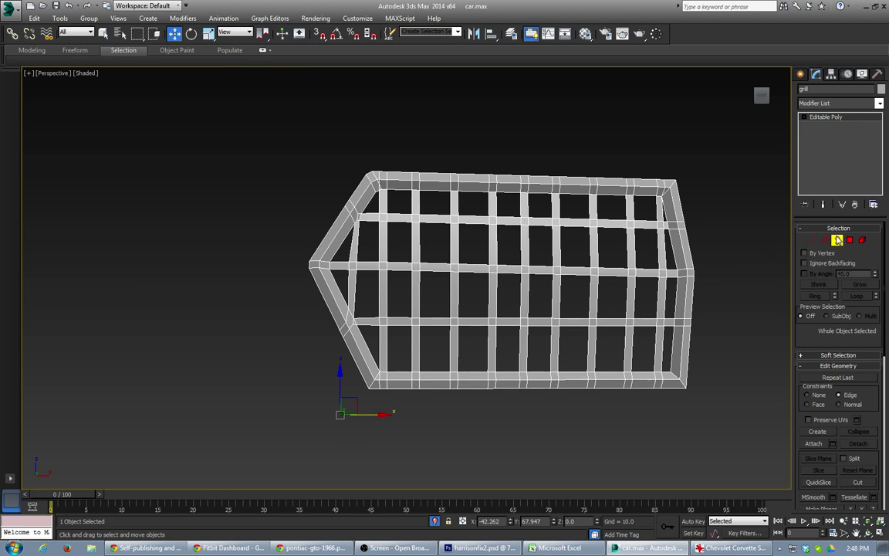
pyautogui.click(621, 270)
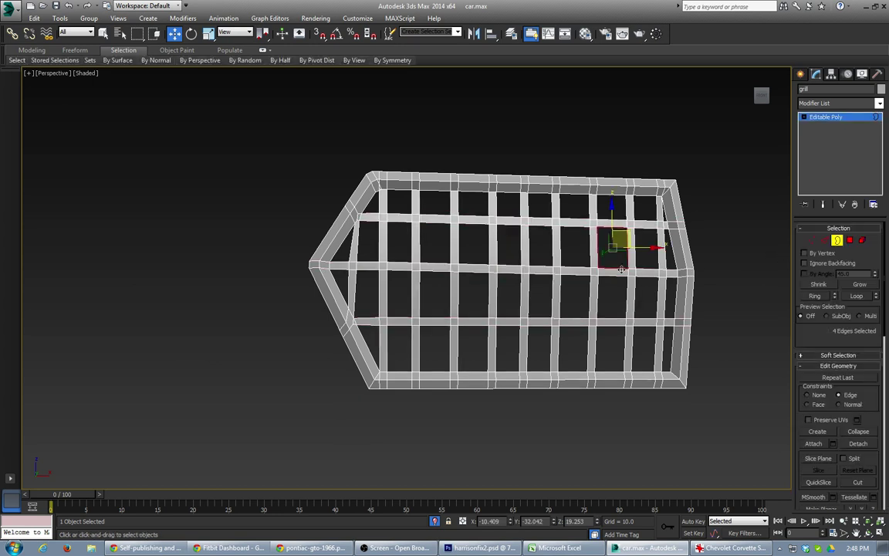
pyautogui.hotkey('ctrl', 'a')
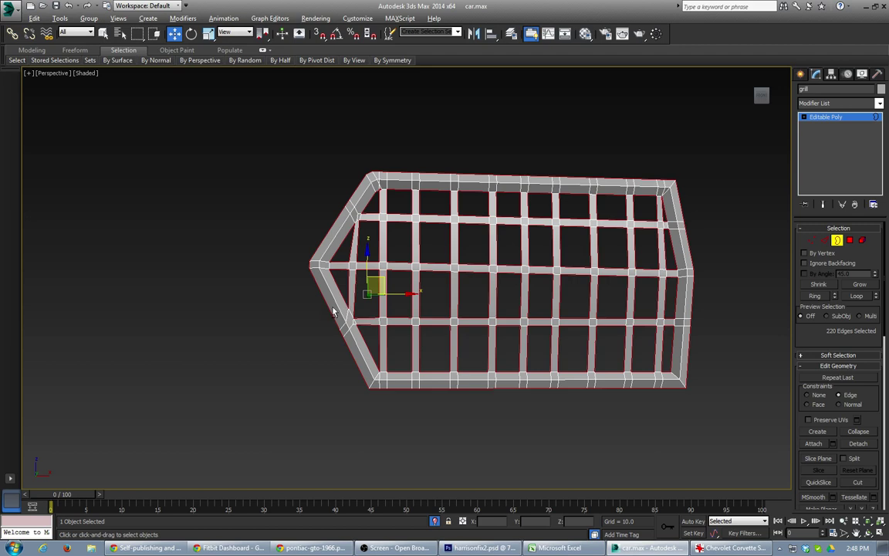
pyautogui.keyDown('alt'); pyautogui.click(328, 309); pyautogui.keyUp('alt')
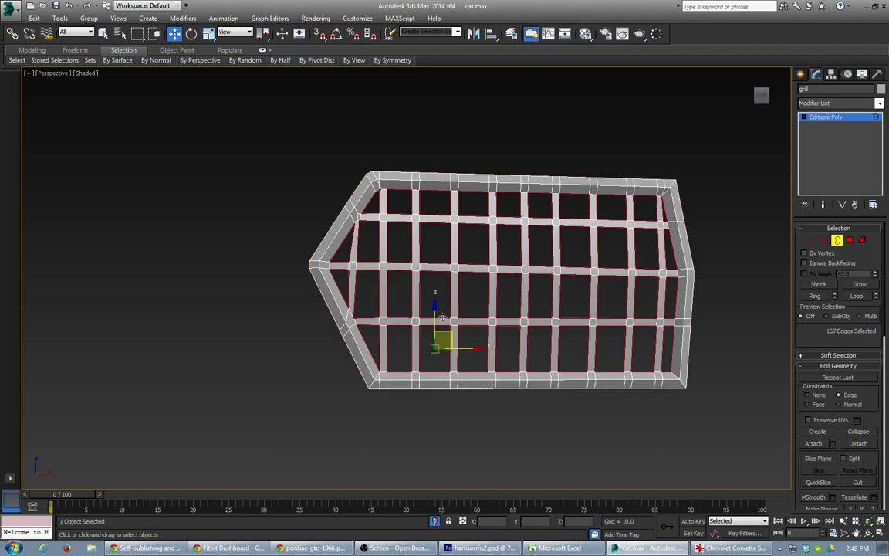
# Step: Try to shift the selected gap borders along the Y axis, and undo the move
pyautogui.keyDown('alt'); pyautogui.moveTo(387, 333); pyautogui.dragTo(417, 350, button='middle'); pyautogui.keyUp('alt')
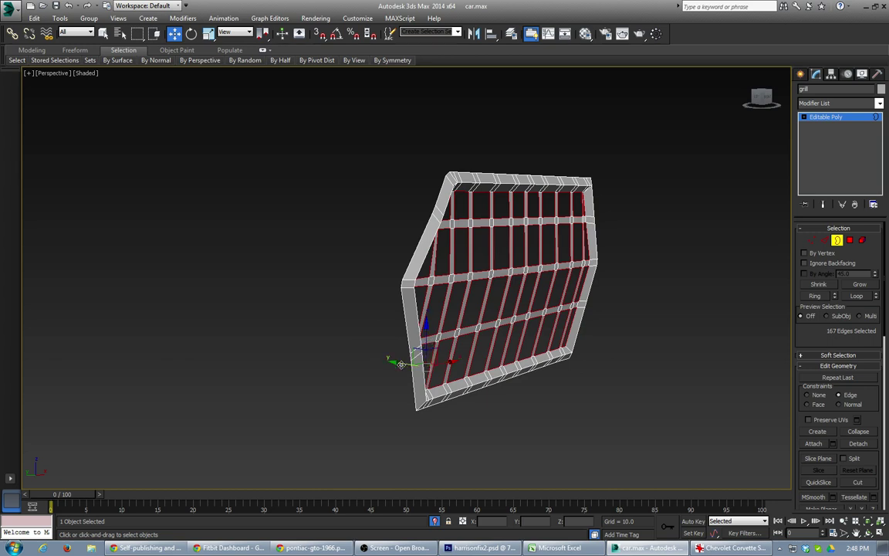
pyautogui.moveTo(401, 364); pyautogui.dragTo(396, 363)
pyautogui.hotkey('ctrl', 'z')
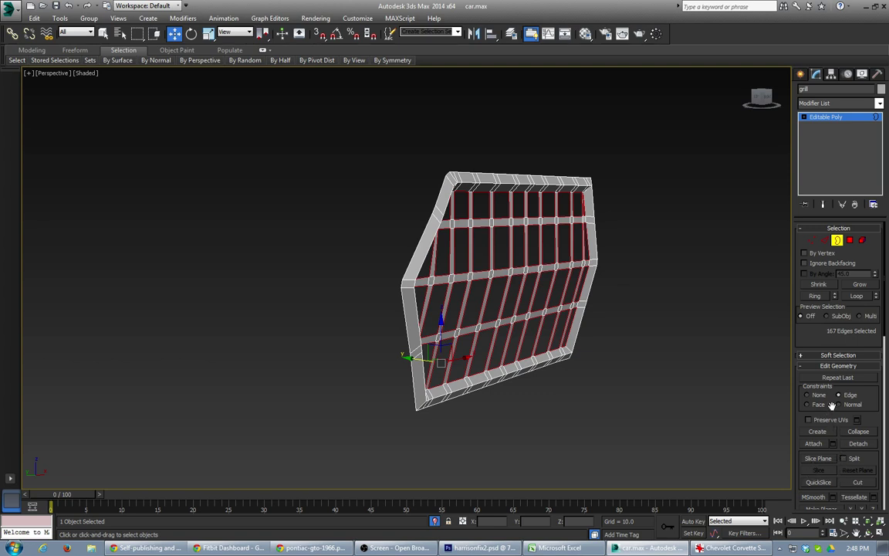
# Step: Extrude the selected gap borders backward to give the grill's crossing bars depth
pyautogui.scroll(-4, 825, 402)
pyautogui.scroll(1, 833, 364)
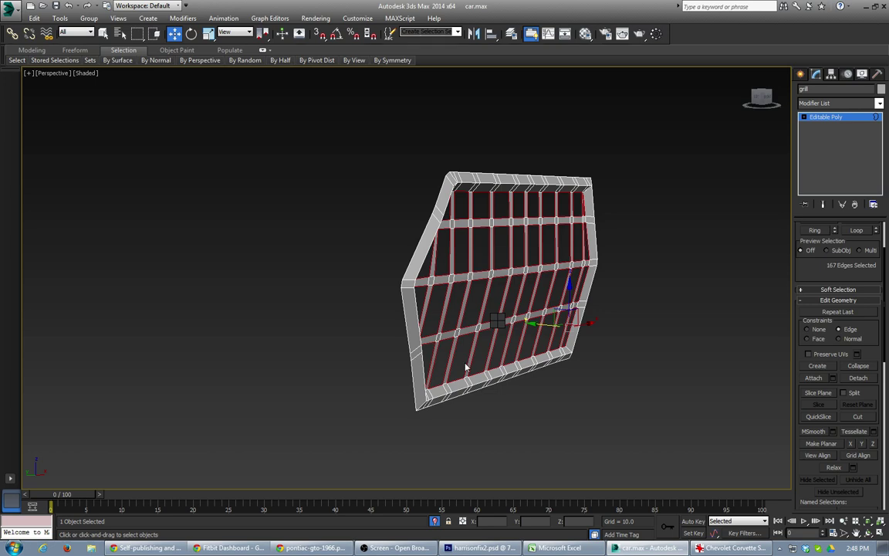
pyautogui.press('q')
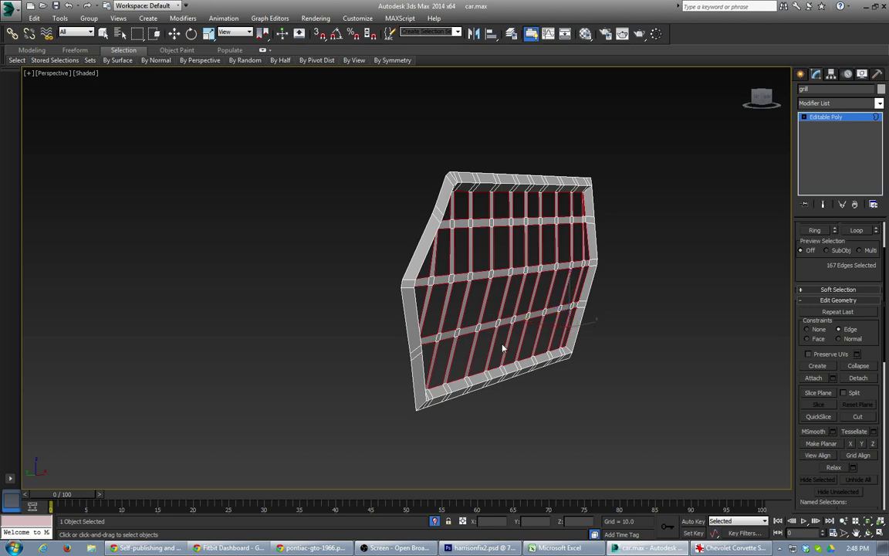
pyautogui.hotkey('ctrl', 'shift', 'c')
pyautogui.moveTo(524, 308)
pyautogui.mouseDown()
pyautogui.moveTo(525, 297)
pyautogui.moveTo(522, 312)
pyautogui.moveTo(514, 307)
pyautogui.mouseUp()
pyautogui.keyDown('alt'); pyautogui.moveTo(515, 369); pyautogui.dragTo(459, 364, button='middle'); pyautogui.keyUp('alt')
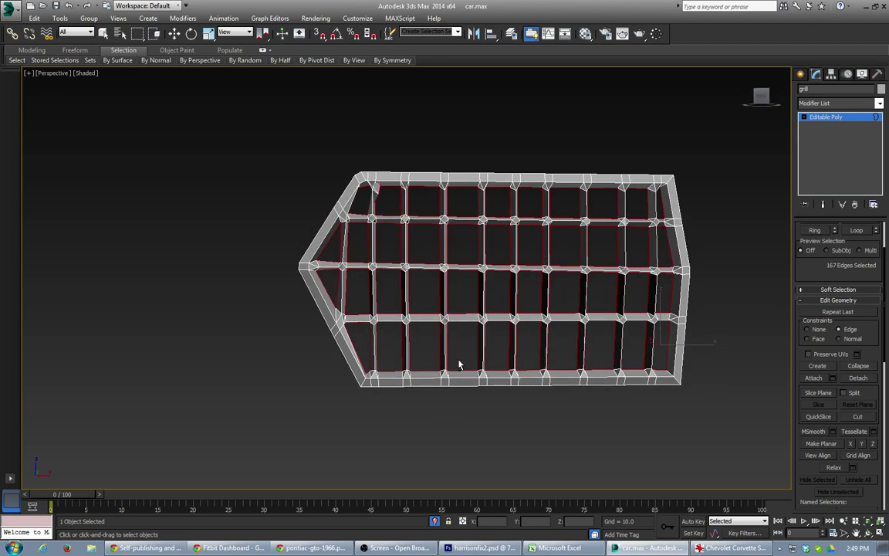
# Step: Leave border editing and end the grill's isolation to show it fitted in the whole car's front end
pyautogui.click(827, 119)
pyautogui.keyDown('alt'); pyautogui.moveTo(548, 321); pyautogui.dragTo(506, 337, button='middle'); pyautogui.keyUp('alt')
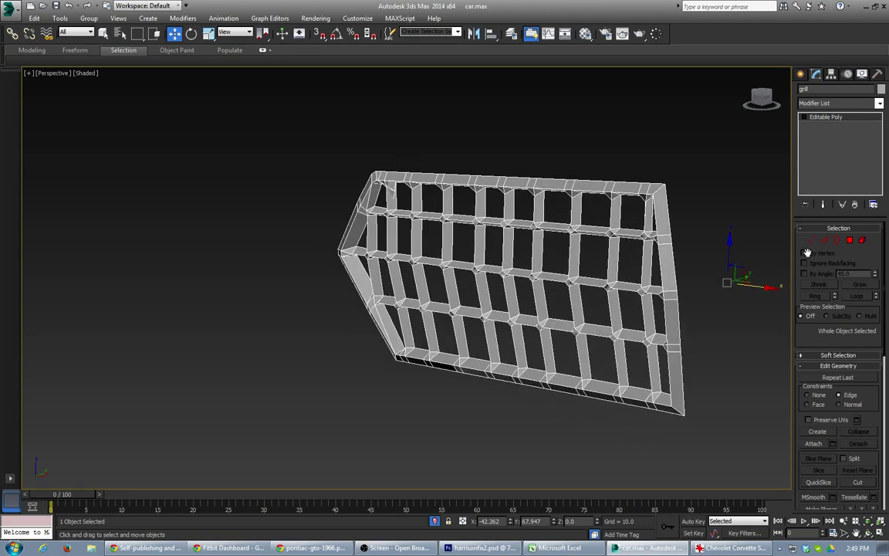
pyautogui.click(435, 521)
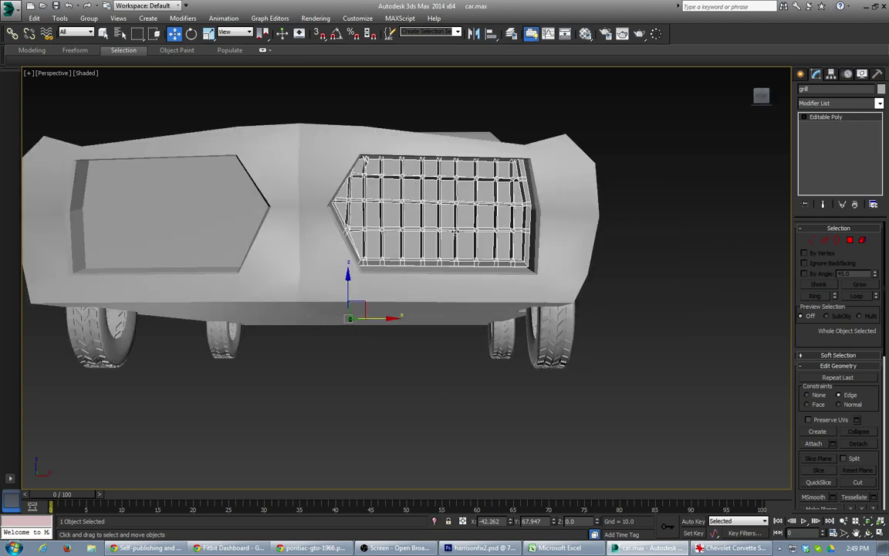
pyautogui.keyDown('alt'); pyautogui.moveTo(415, 201); pyautogui.dragTo(383, 216, button='middle'); pyautogui.keyUp('alt')
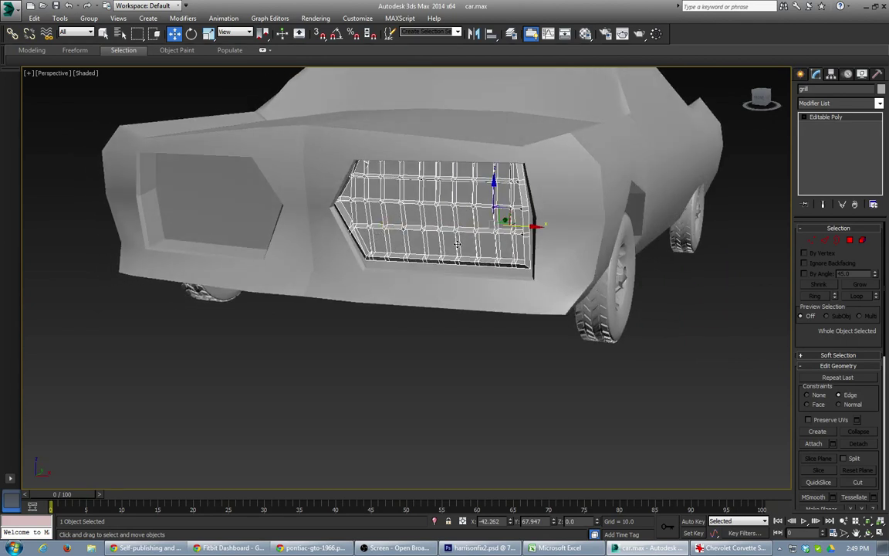
pyautogui.scroll(-5, 413, 199)
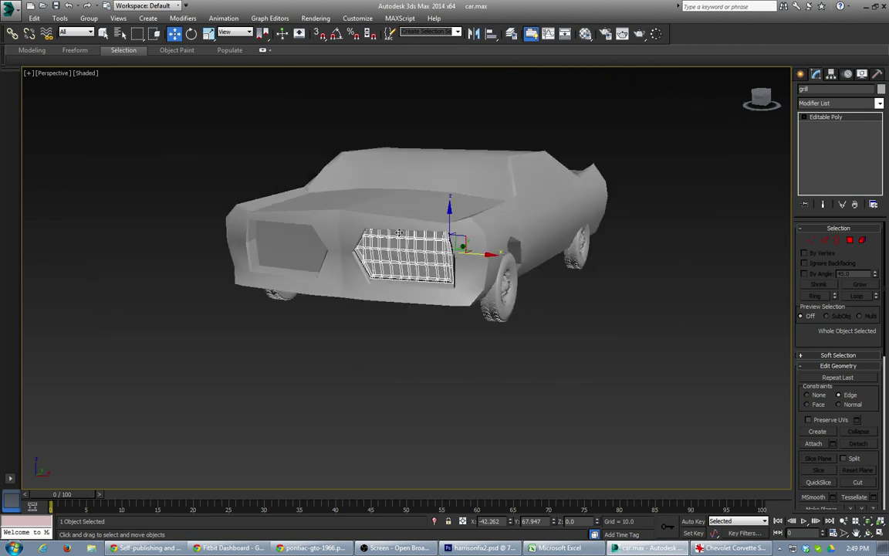
# Step: Attach the grill to the car body Box001 so the mirrored half receives it too
pyautogui.click(434, 224)
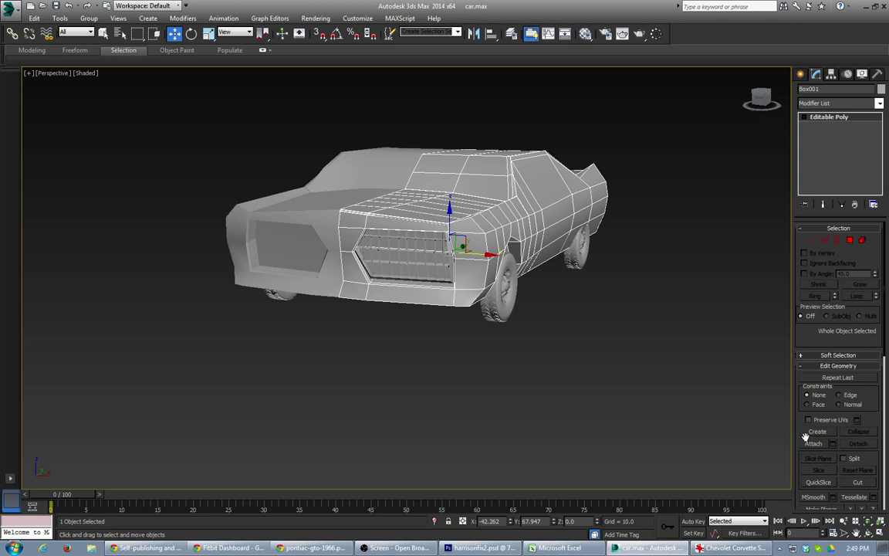
pyautogui.click(814, 443)
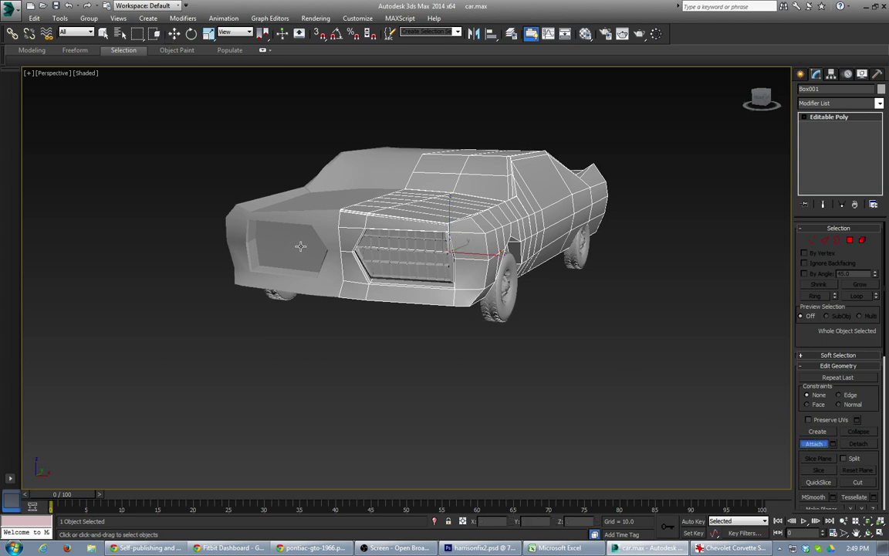
pyautogui.click(344, 223)
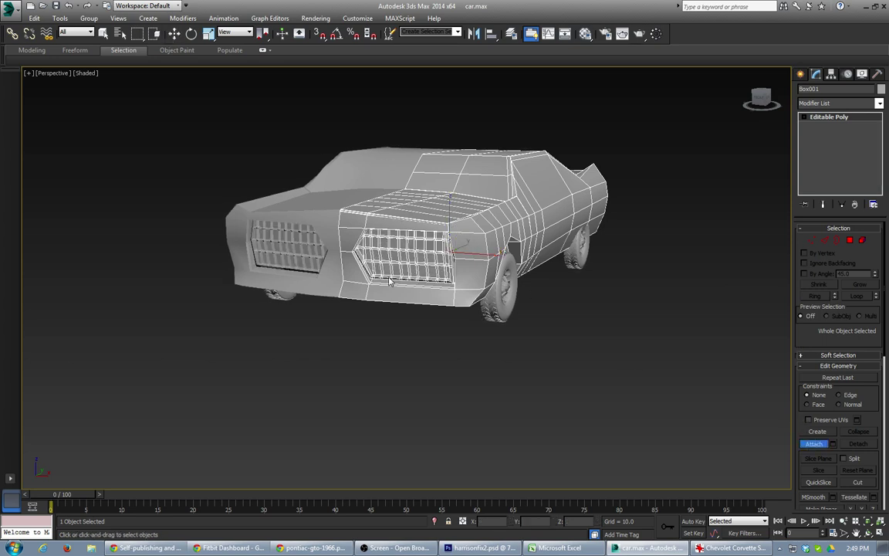
pyautogui.keyDown('alt'); pyautogui.moveTo(390, 282); pyautogui.dragTo(353, 298, button='middle'); pyautogui.keyUp('alt')
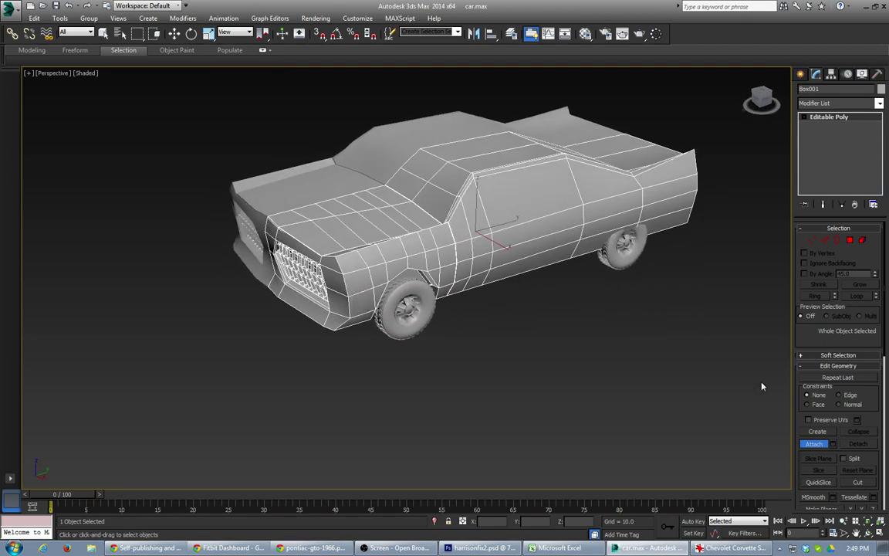
pyautogui.press('w')
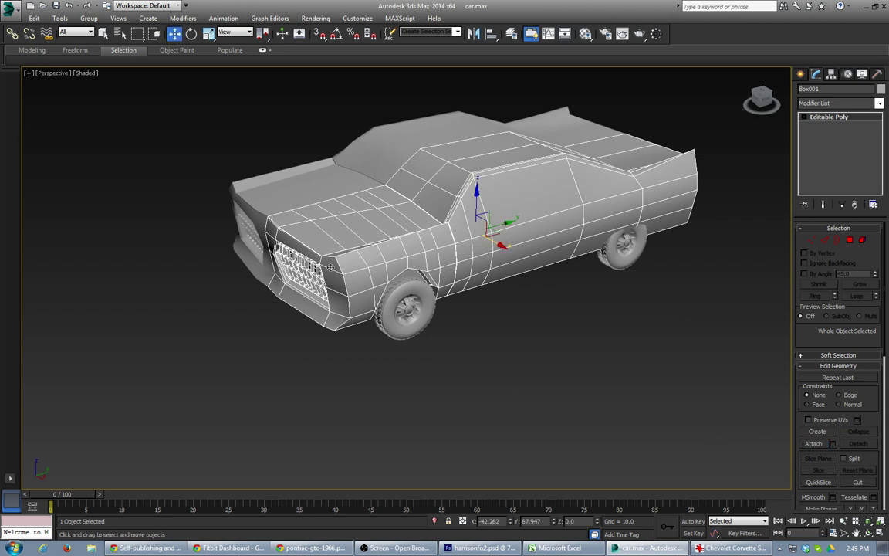
# Step: Bevel the three polygons between the grill and the front fender inward to form a headlight recess with a narrow border
pyautogui.press('4')
pyautogui.click(331, 266)
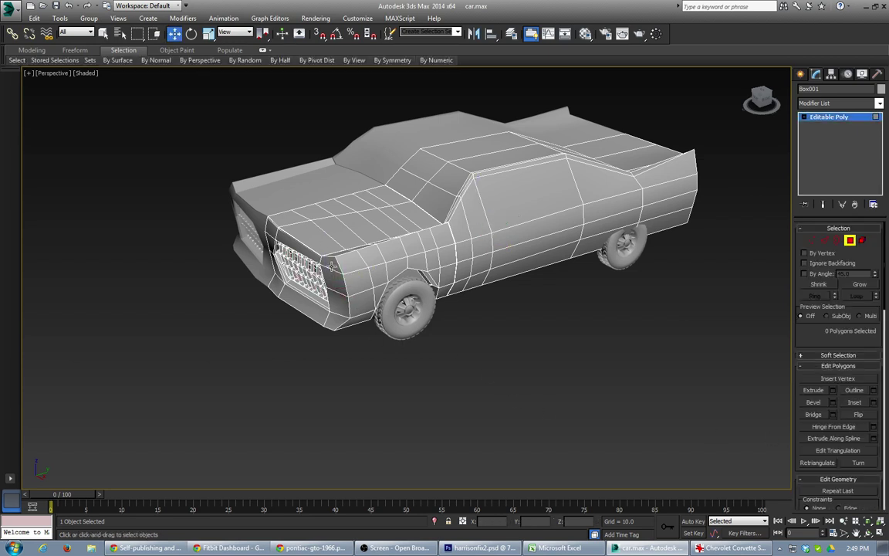
pyautogui.keyDown('ctrl'); pyautogui.click(332, 284); pyautogui.keyUp('ctrl')
pyautogui.keyDown('ctrl'); pyautogui.click(334, 305); pyautogui.keyUp('ctrl')
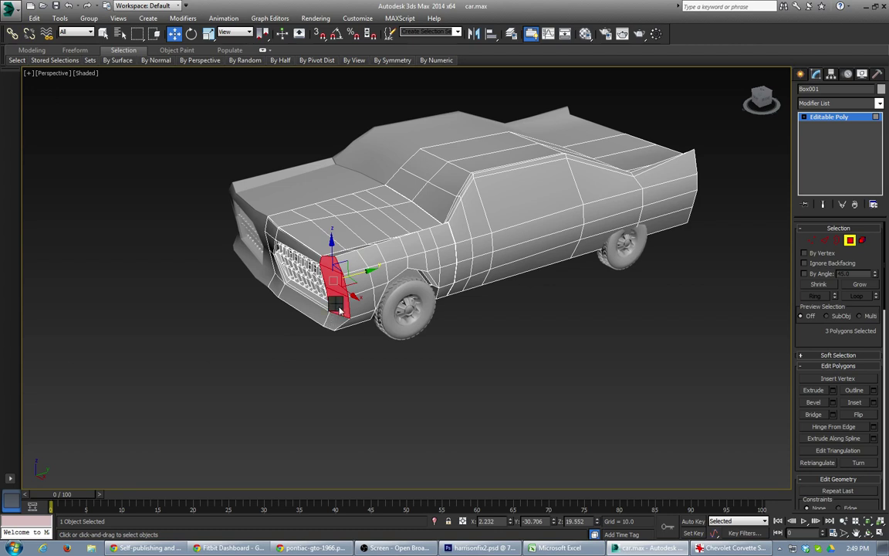
pyautogui.click(324, 354)
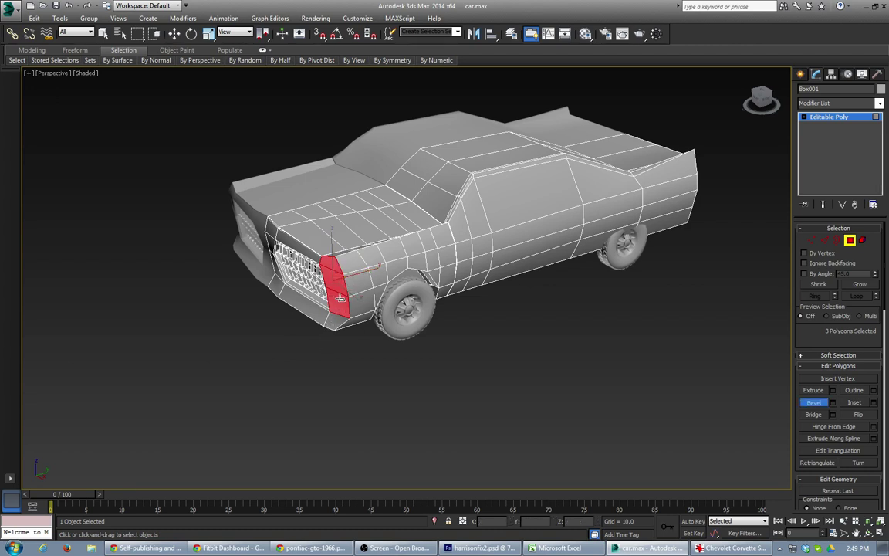
pyautogui.moveTo(341, 303); pyautogui.dragTo(336, 313)
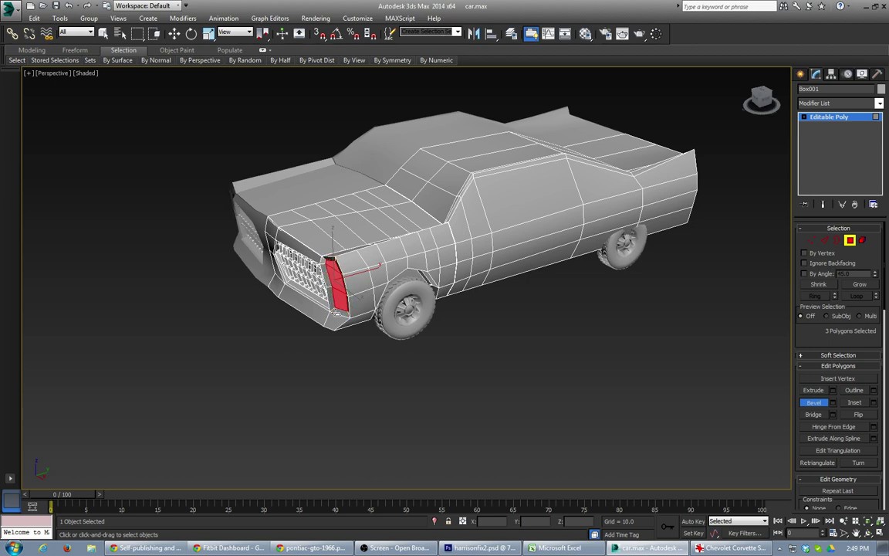
pyautogui.keyDown('alt'); pyautogui.moveTo(316, 261); pyautogui.dragTo(384, 269, button='middle'); pyautogui.keyUp('alt')
pyautogui.scroll(6, 341, 296)
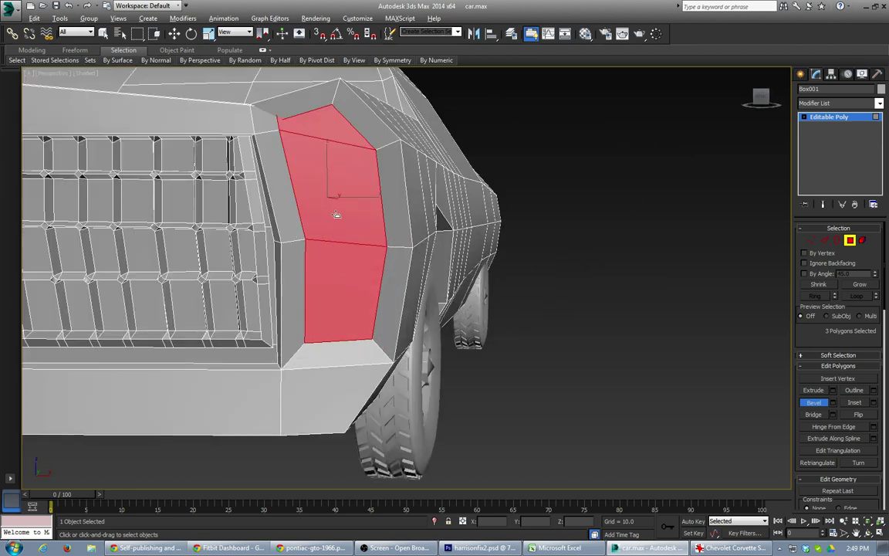
pyautogui.keyDown('alt'); pyautogui.moveTo(348, 221); pyautogui.dragTo(341, 223, button='middle'); pyautogui.keyUp('alt')
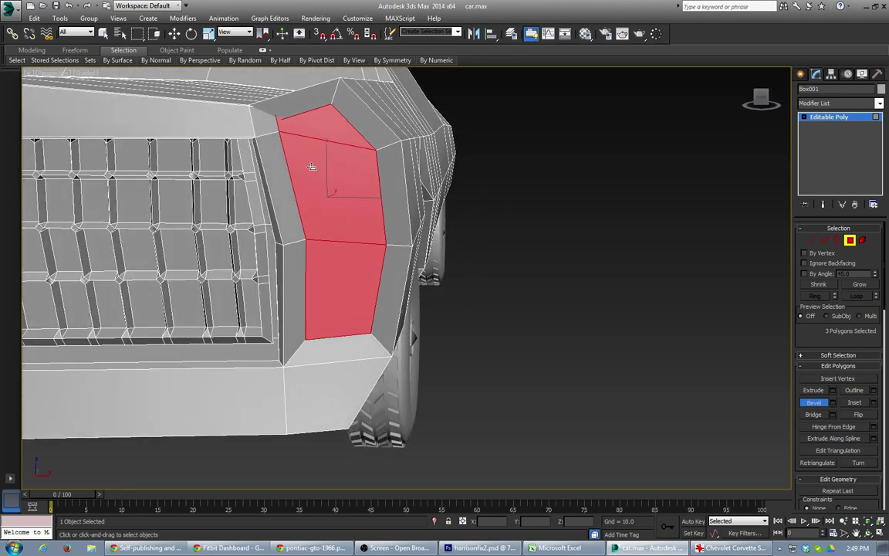
# Step: Make the body see-through, collapse the two neighbouring vertices at the headlight recess's upper inner corner into one, and restore solid display
pyautogui.press('1')
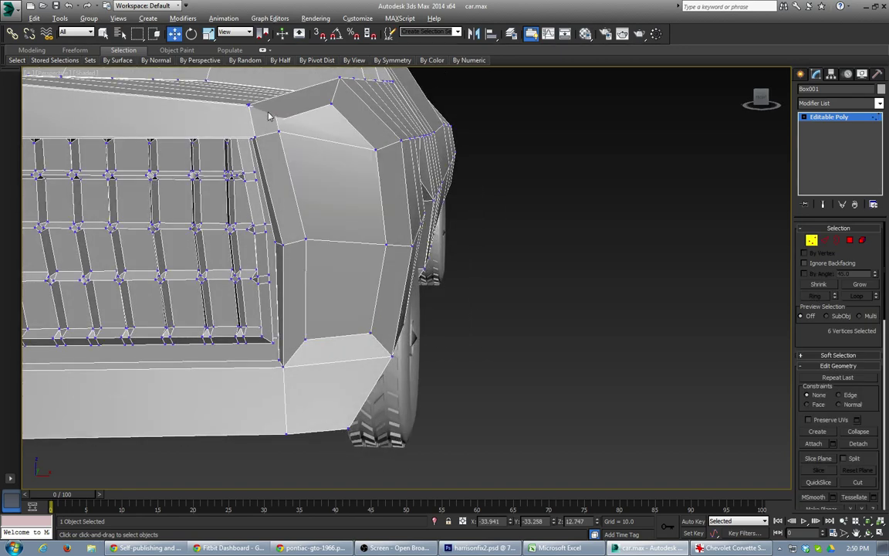
pyautogui.hotkey('alt', 'x')
pyautogui.keyDown('alt'); pyautogui.moveTo(335, 169); pyautogui.dragTo(316, 169, button='middle'); pyautogui.keyUp('alt')
pyautogui.keyDown('alt'); pyautogui.moveTo(228, 134); pyautogui.dragTo(251, 149, button='middle'); pyautogui.keyUp('alt')
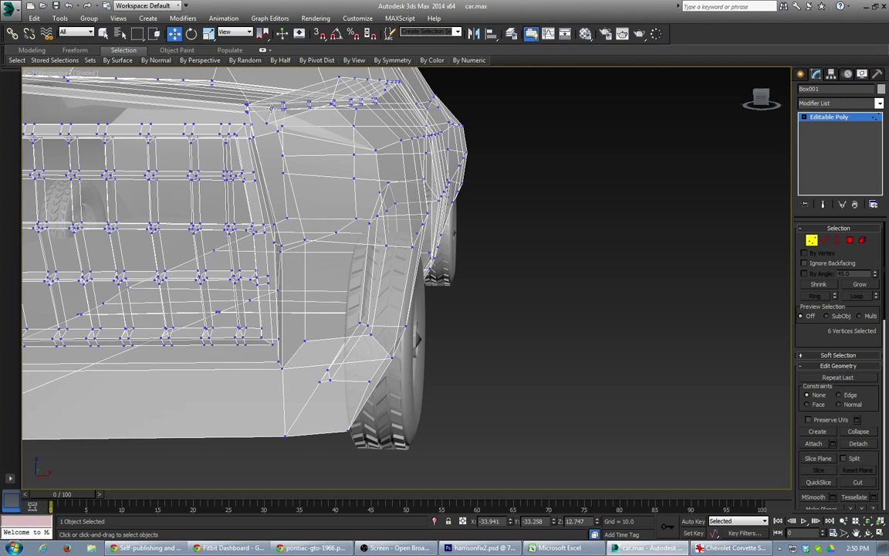
pyautogui.click(278, 106)
pyautogui.keyDown('ctrl'); pyautogui.click(268, 122); pyautogui.keyUp('ctrl')
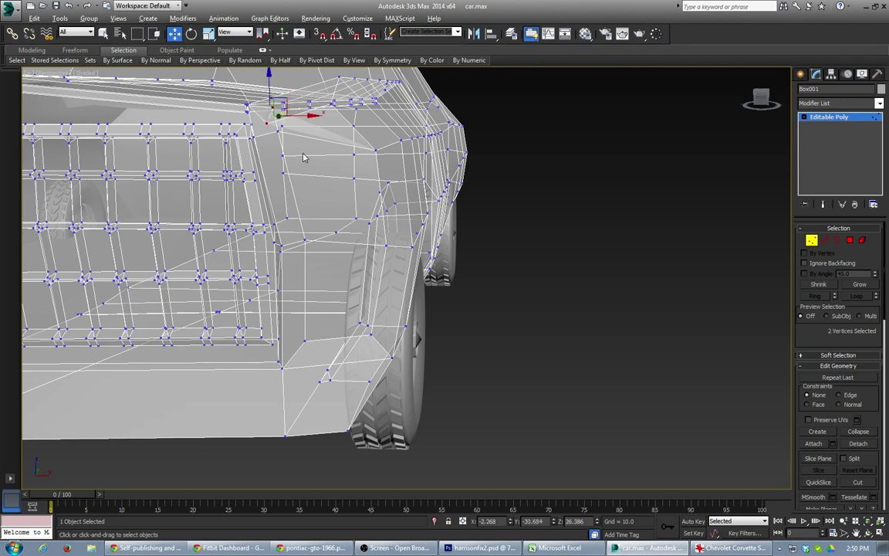
pyautogui.hotkey('ctrl', 'alt', 'c')
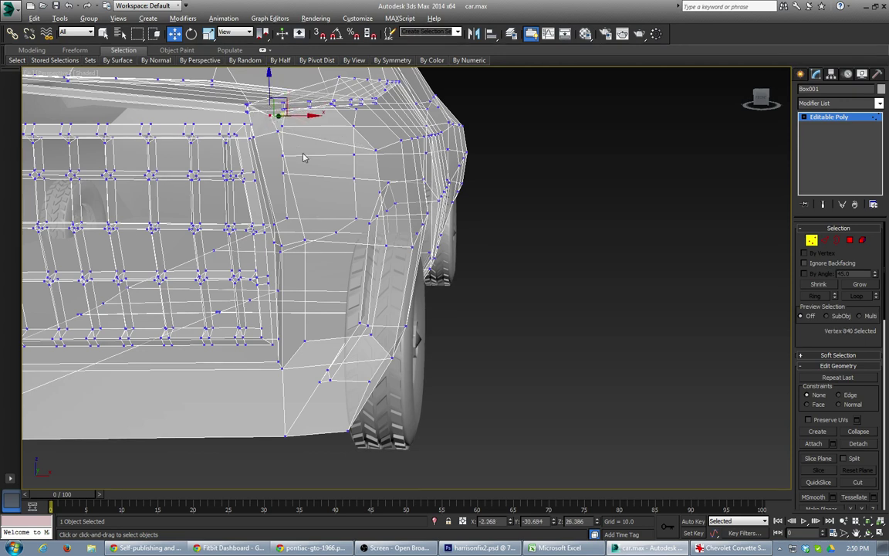
pyautogui.hotkey('alt', 'x')
# Step: Move the vertex just below the headlight recess's upper inner corner backward along Y to about -30.6
pyautogui.keyDown('alt'); pyautogui.moveTo(399, 232); pyautogui.dragTo(295, 178, button='middle'); pyautogui.keyUp('alt')
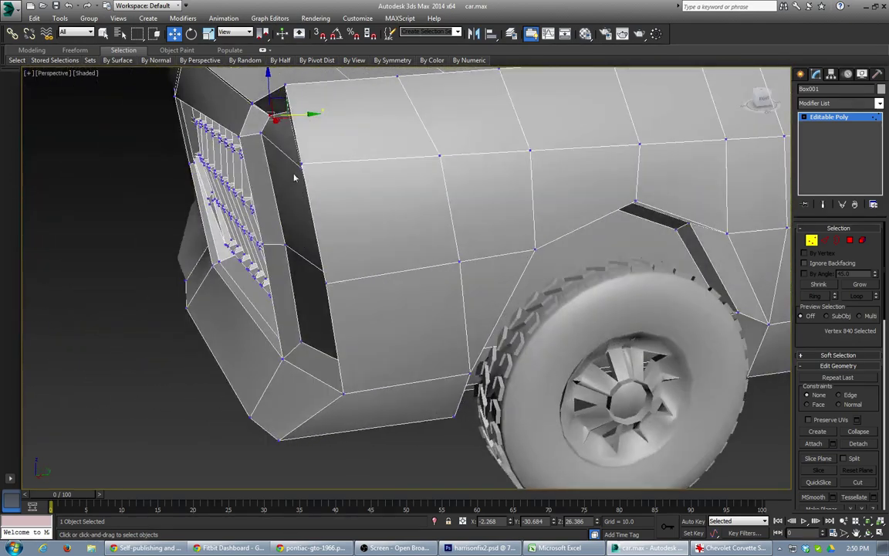
pyautogui.click(262, 134)
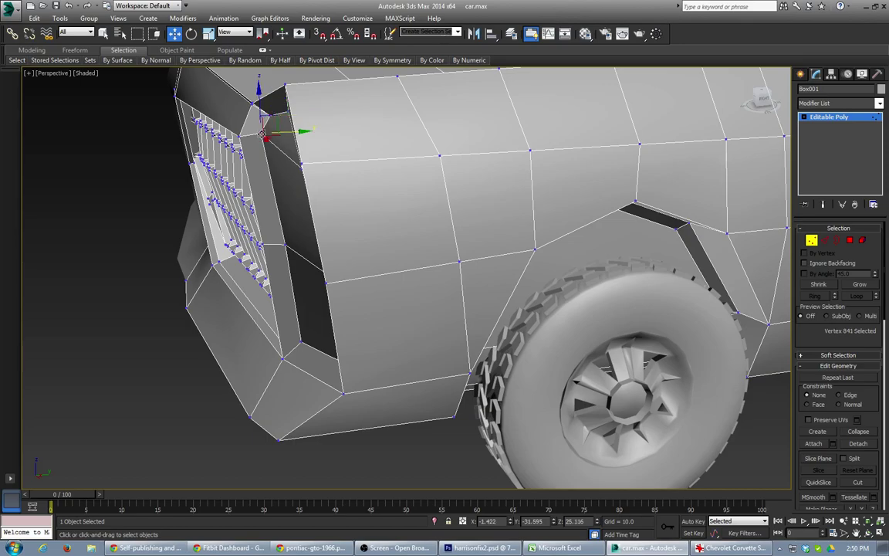
pyautogui.moveTo(288, 131); pyautogui.dragTo(300, 130)
pyautogui.moveTo(277, 257)
pyautogui.keyDown('alt'); pyautogui.mouseDown(button='middle')
pyautogui.moveTo(338, 234)
pyautogui.moveTo(333, 278)
pyautogui.moveTo(272, 266)
pyautogui.moveTo(274, 259)
pyautogui.mouseUp(button='middle'); pyautogui.keyUp('alt')
pyautogui.scroll(5, 285, 180)
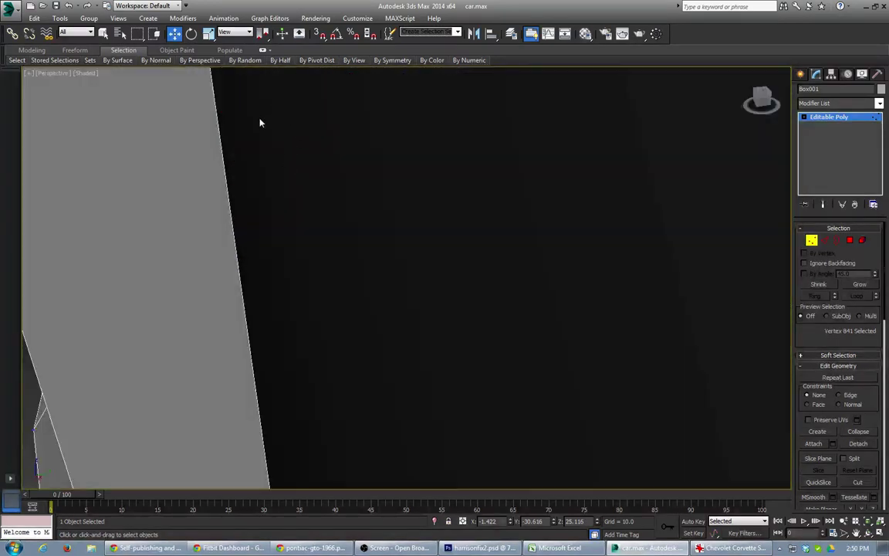
pyautogui.scroll(-7, 259, 119)
# Step: Move the vertex at the headlight recess's top outer corner forward along Y to about -31.4
pyautogui.click(257, 83)
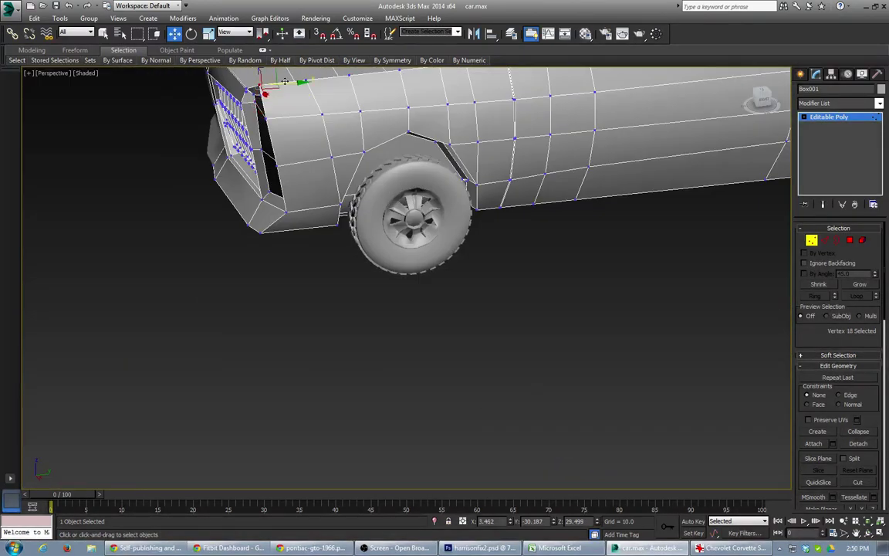
pyautogui.keyDown('alt'); pyautogui.moveTo(236, 160); pyautogui.dragTo(238, 124, button='middle'); pyautogui.keyUp('alt')
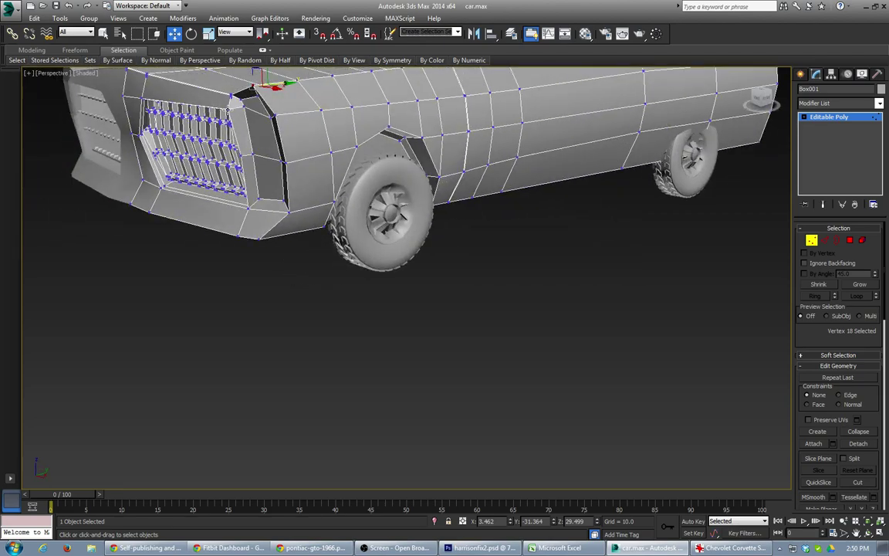
pyautogui.click(230, 107)
pyautogui.keyDown('alt'); pyautogui.moveTo(284, 199); pyautogui.dragTo(368, 320, button='middle'); pyautogui.keyUp('alt')
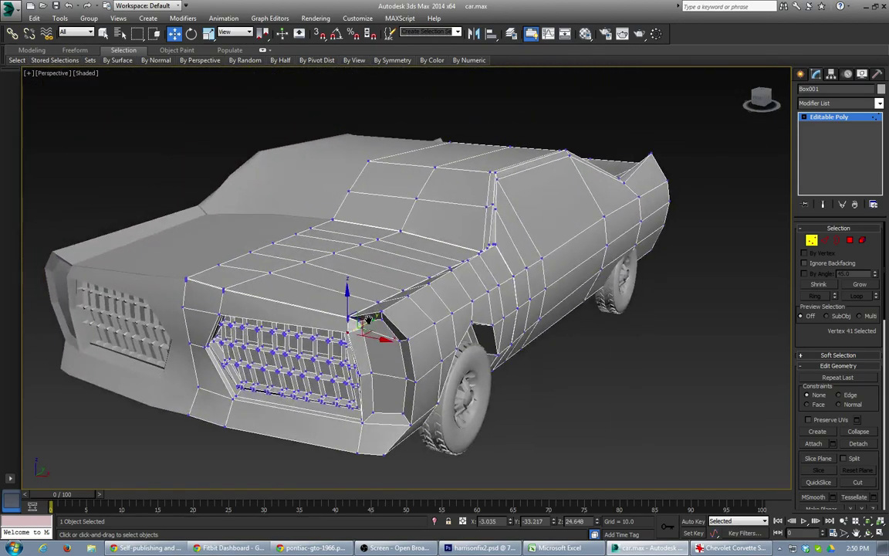
pyautogui.keyDown('alt'); pyautogui.moveTo(394, 358); pyautogui.dragTo(428, 432, button='middle'); pyautogui.keyUp('alt')
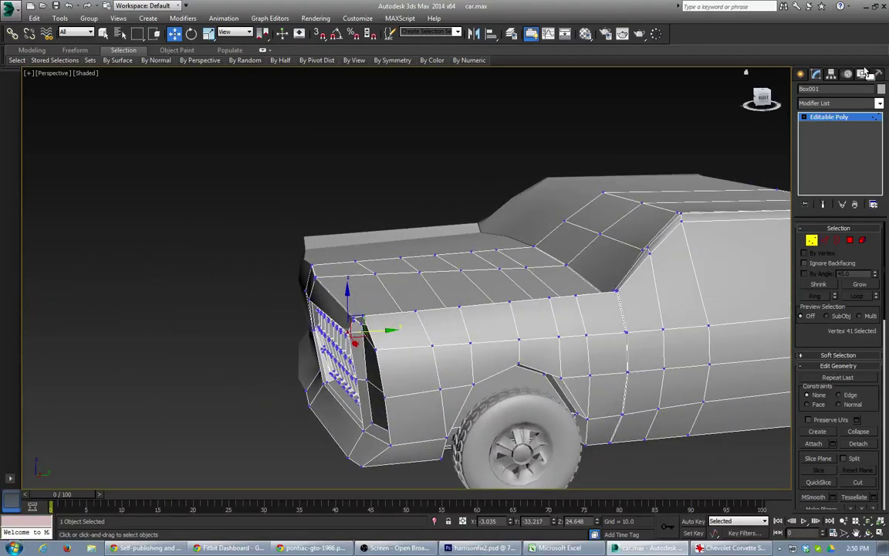
# Step: Create a sphere with a radius of about 5 over the upper part of the headlight recess in the front view
pyautogui.click(801, 73)
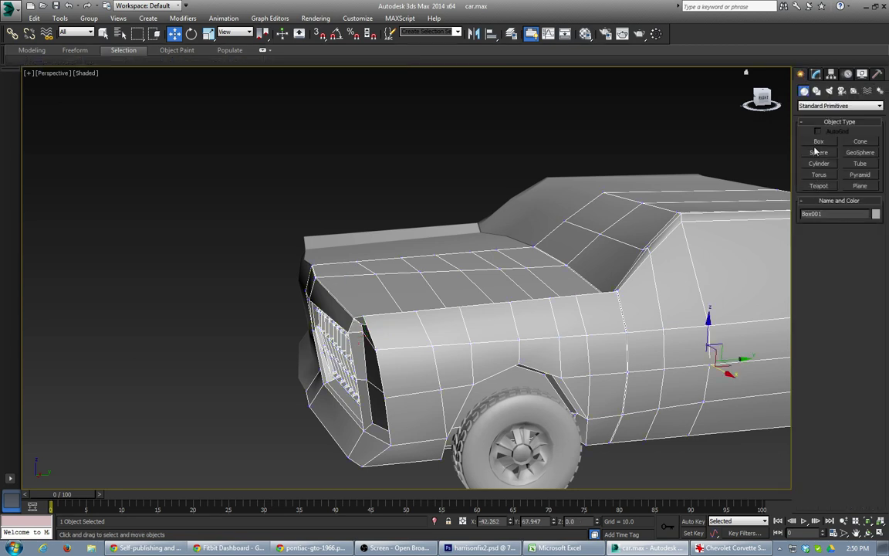
pyautogui.click(821, 152)
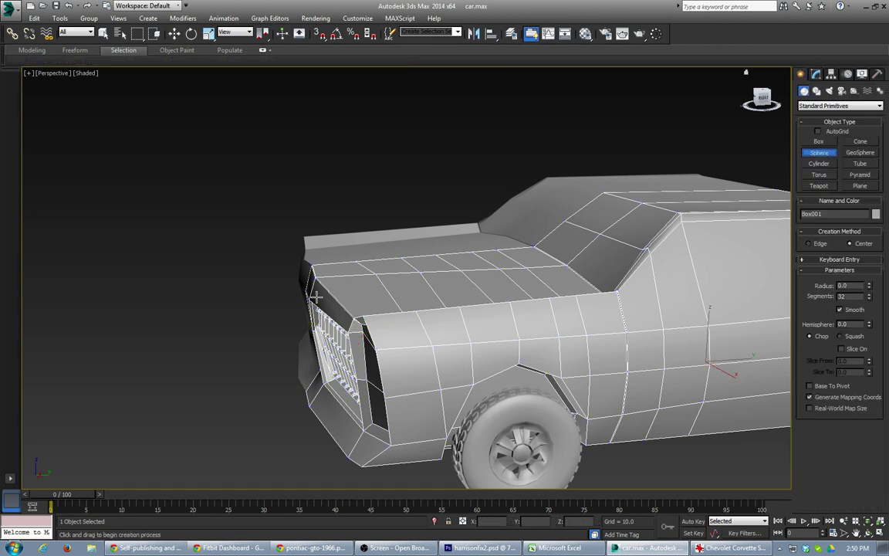
pyautogui.hotkey('alt', 'w')
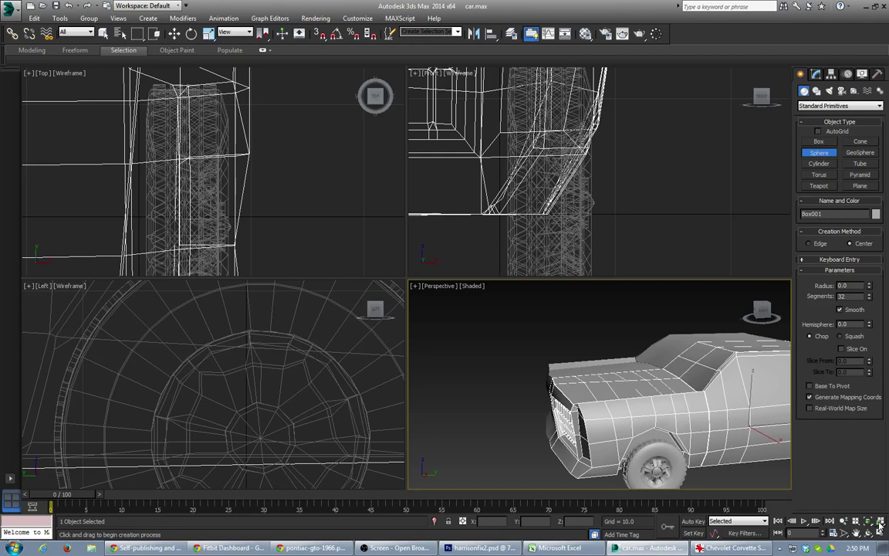
pyautogui.hotkey('ctrl', 'shift', 'z')
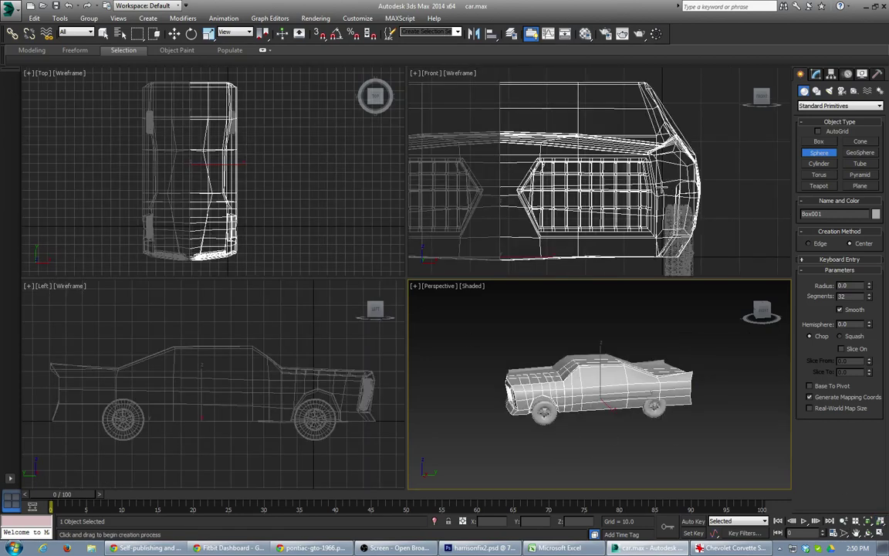
pyautogui.moveTo(669, 166); pyautogui.dragTo(689, 176)
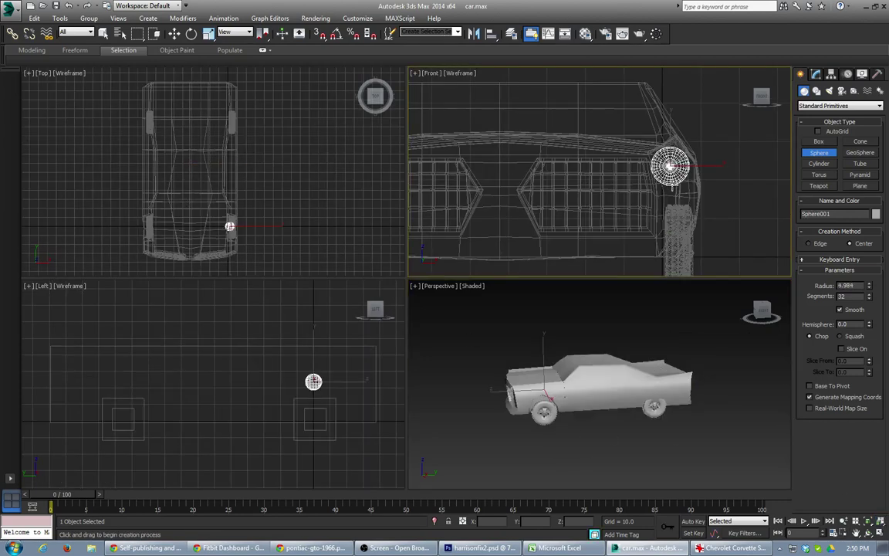
# Step: Move the sphere forward to the car's nose, at about Y -29.4
pyautogui.rightClick(273, 402)
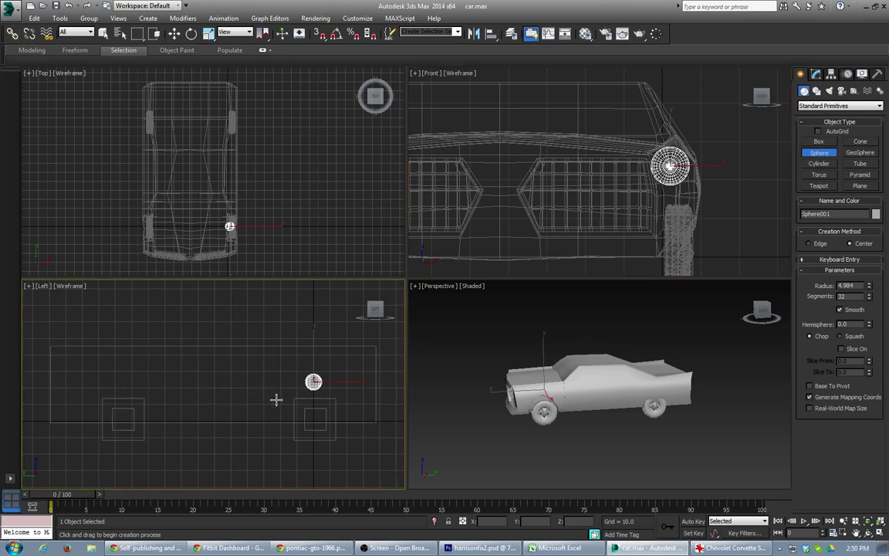
pyautogui.press('w')
pyautogui.moveTo(337, 384); pyautogui.dragTo(387, 384)
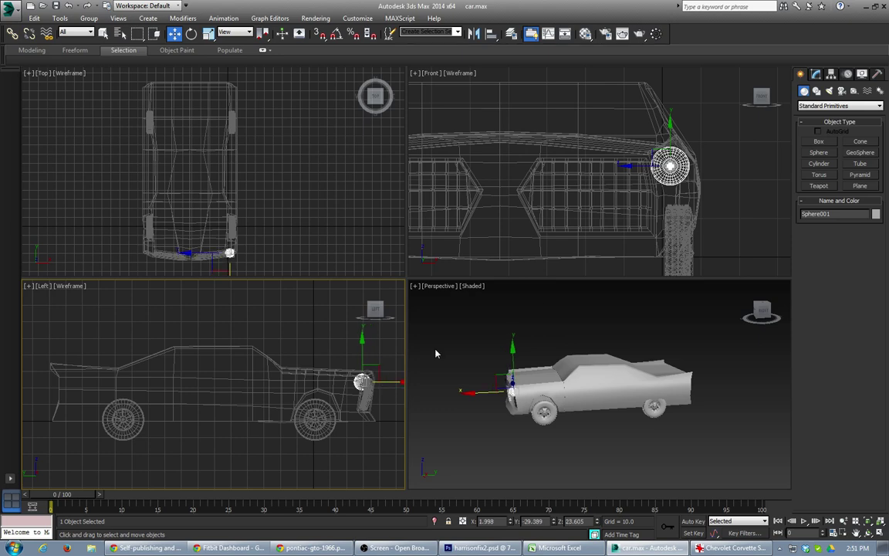
# Step: Set the sphere's Hemisphere value to 0.75 to leave a shallow headlight dome
pyautogui.click(816, 74)
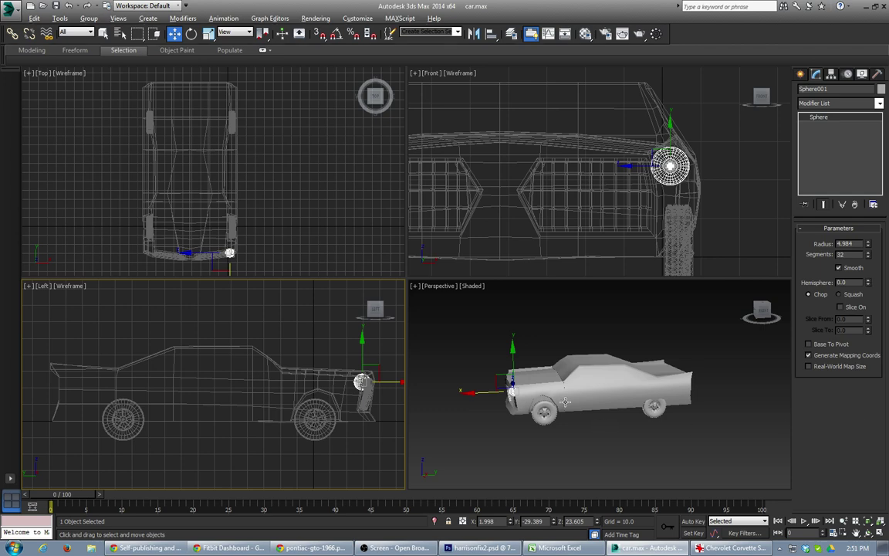
pyautogui.hotkey('alt', 'w')
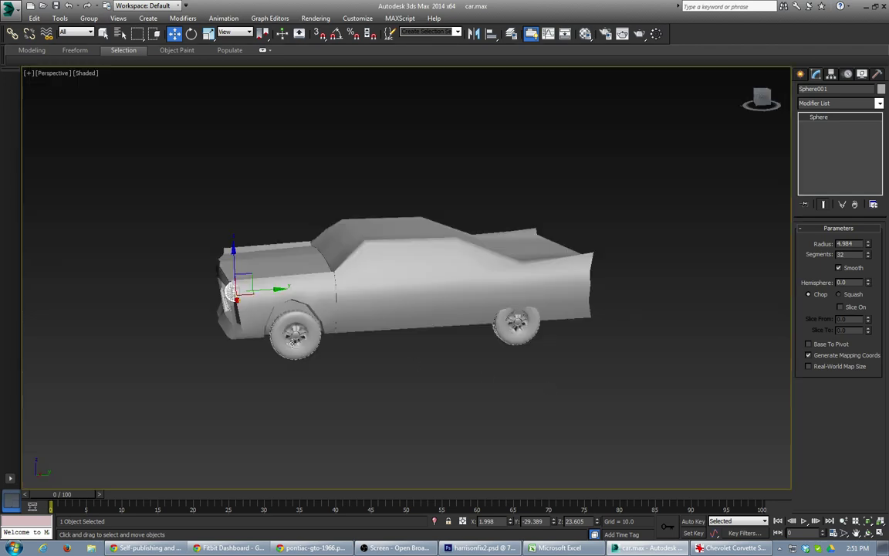
pyautogui.keyDown('alt'); pyautogui.moveTo(255, 298); pyautogui.dragTo(296, 303, button='middle'); pyautogui.keyUp('alt')
pyautogui.scroll(5, 248, 332)
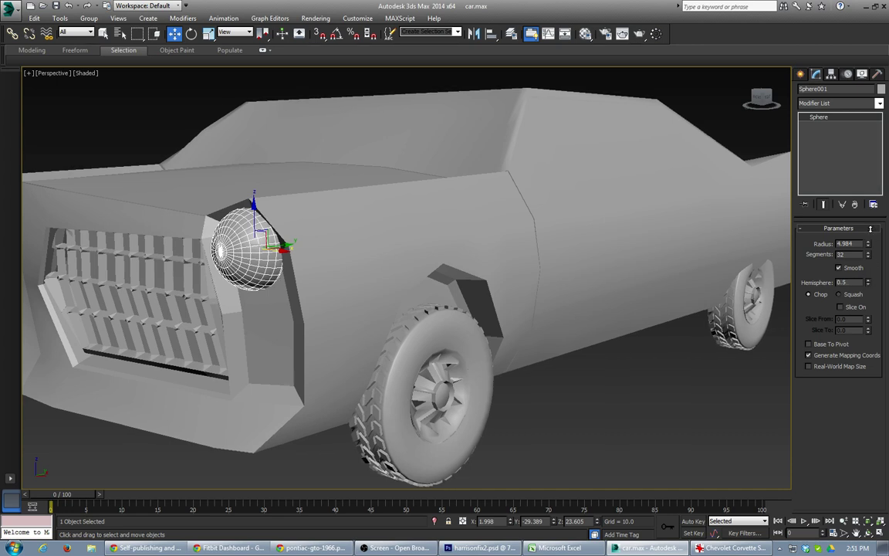
pyautogui.moveTo(868, 284); pyautogui.dragTo(864, 202)
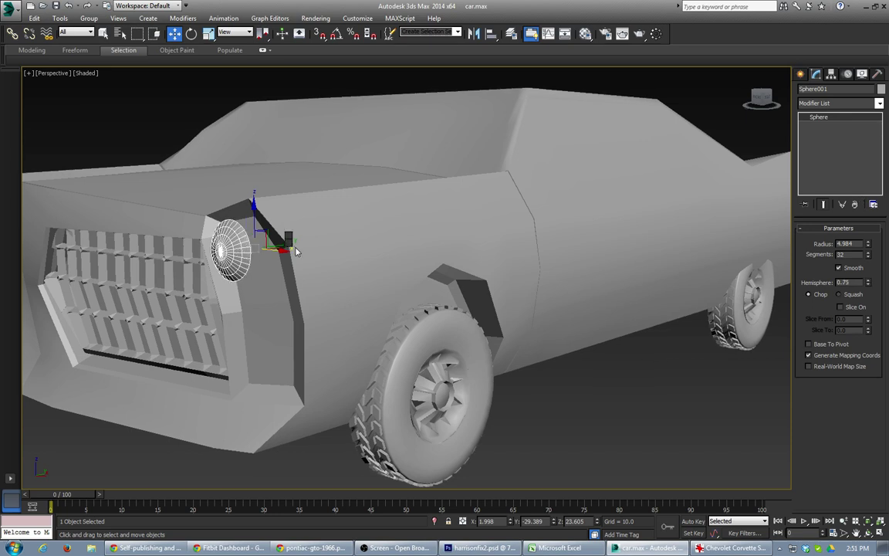
# Step: Position the headlight dome in the recess at about X 2.1, Y -26.3, Z 22.7
pyautogui.moveTo(286, 244); pyautogui.dragTo(306, 233)
pyautogui.keyDown('alt'); pyautogui.moveTo(240, 288); pyautogui.dragTo(236, 266, button='middle'); pyautogui.keyUp('alt')
pyautogui.keyDown('alt'); pyautogui.moveTo(281, 247); pyautogui.dragTo(268, 287, button='middle'); pyautogui.keyUp('alt')
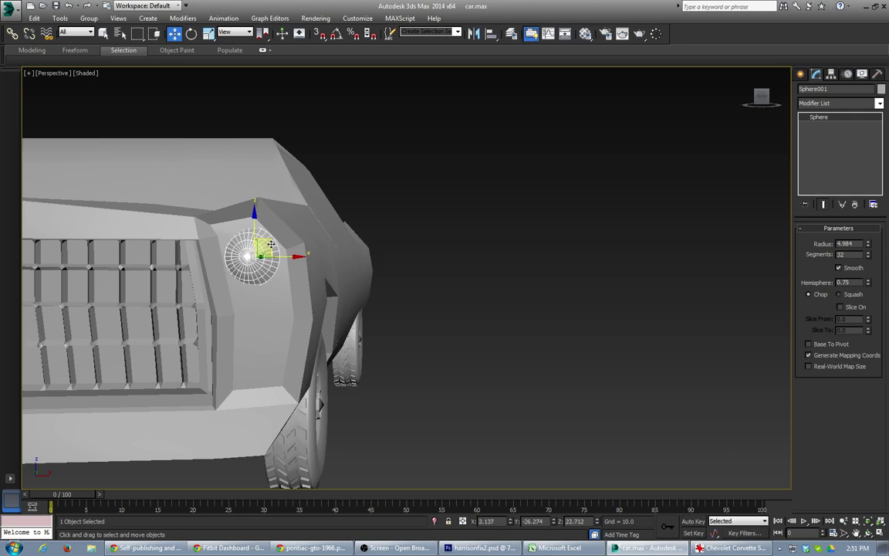
# Step: Make the car body's edge across the middle of the headlight recess planar in Y and move it slightly backward
pyautogui.keyDown('alt'); pyautogui.moveTo(268, 245); pyautogui.dragTo(236, 293, button='middle'); pyautogui.keyUp('alt')
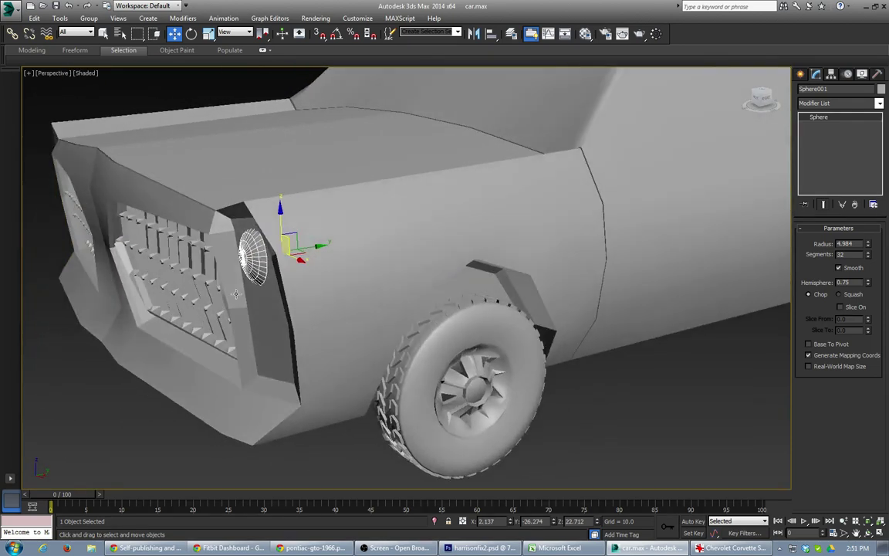
pyautogui.click(271, 263)
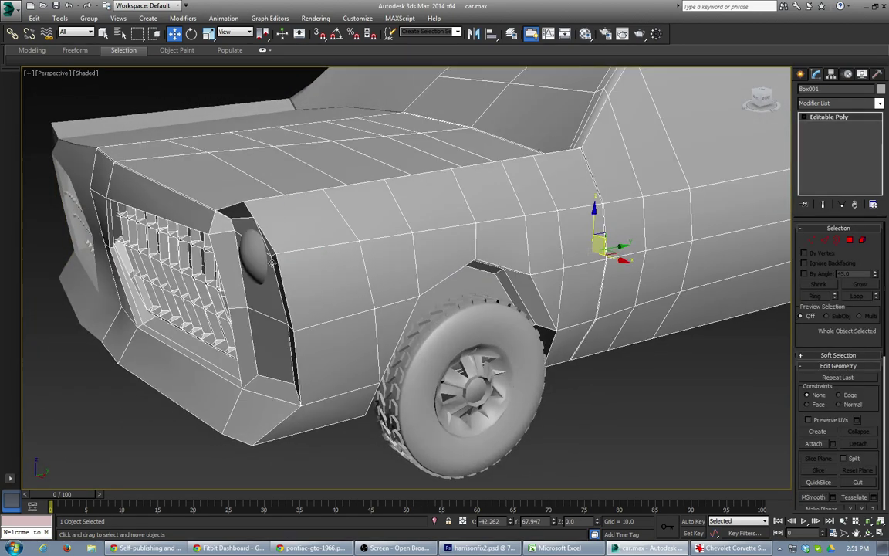
pyautogui.press('2')
pyautogui.click(270, 317)
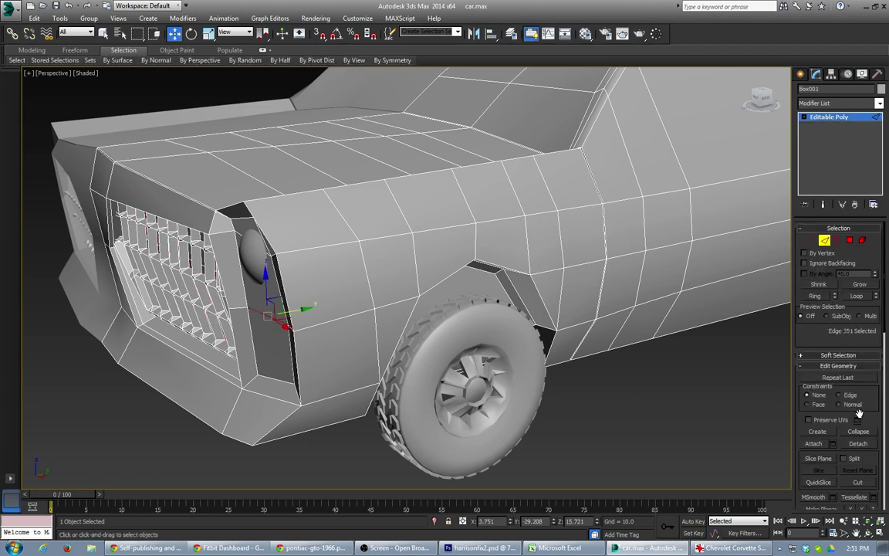
pyautogui.scroll(-10, 859, 414)
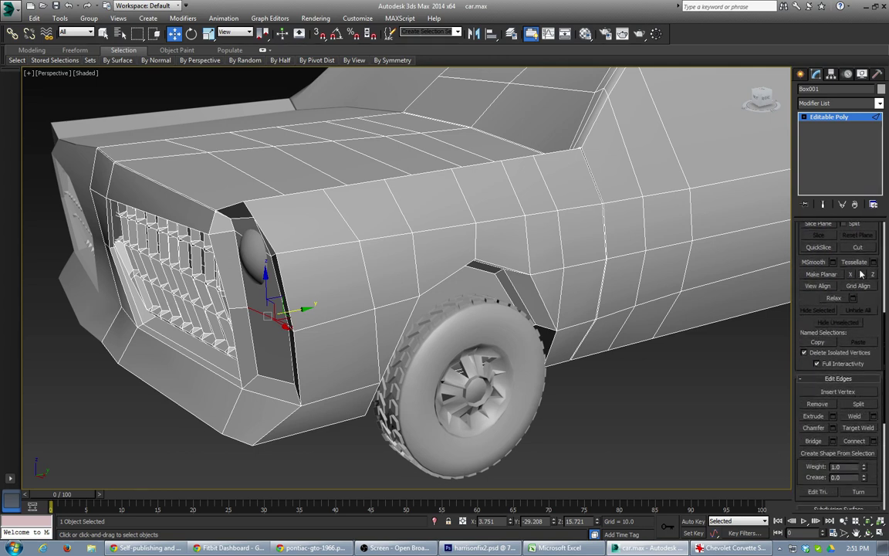
pyautogui.click(862, 275)
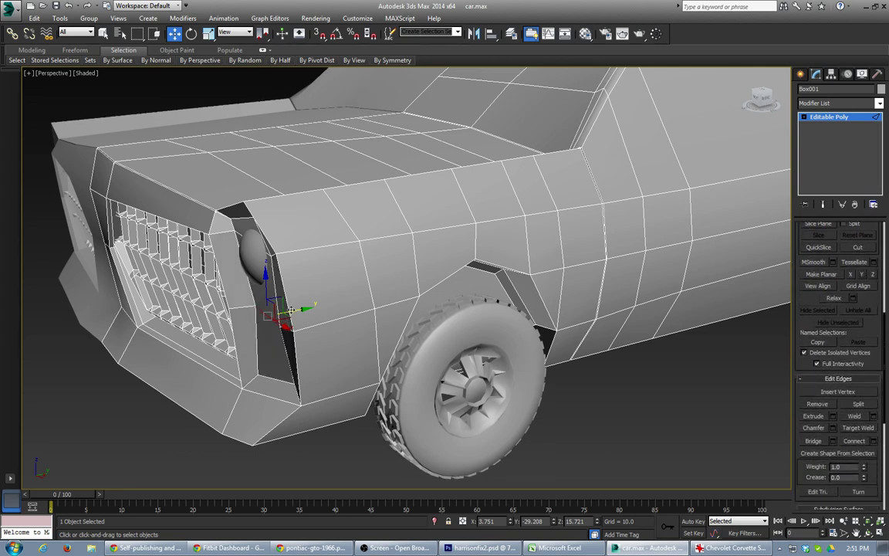
pyautogui.moveTo(295, 312); pyautogui.dragTo(304, 310)
# Step: Make the upper edge across the headlight recess planar in Y and move it backward to about Y -29.8
pyautogui.click(217, 211)
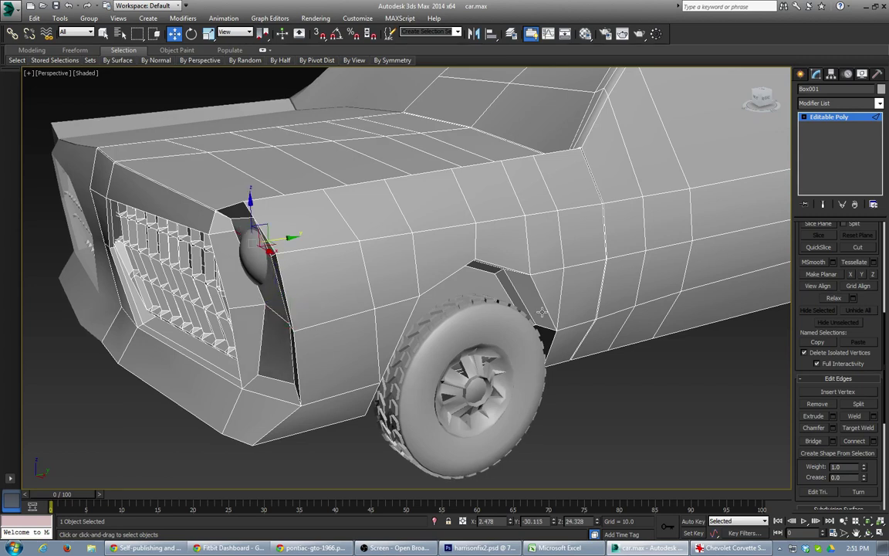
pyautogui.click(862, 276)
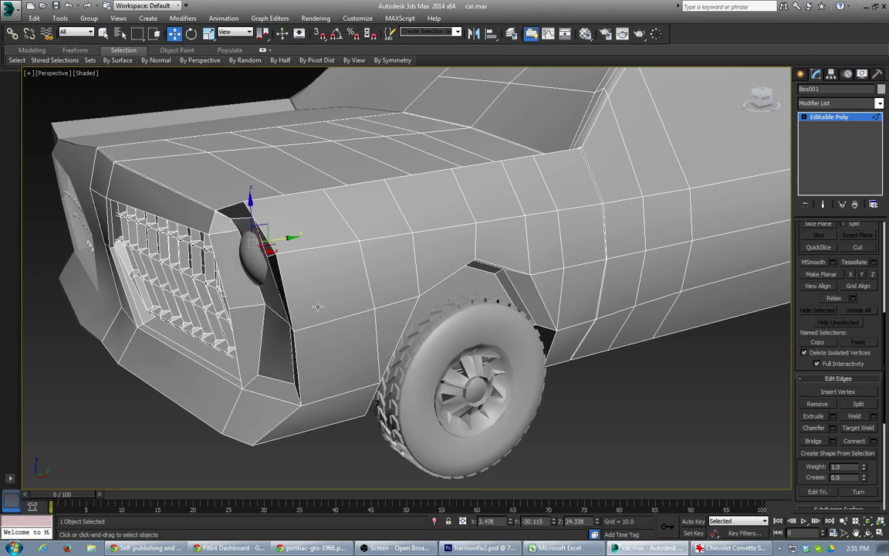
pyautogui.moveTo(284, 239); pyautogui.dragTo(286, 239)
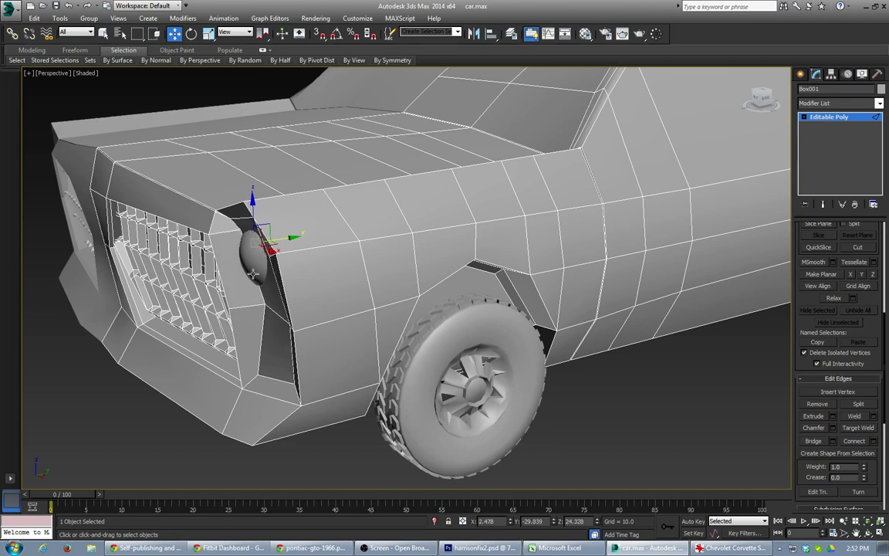
# Step: Shift the headlight dome to about X 3.1, Z 21.4 and set its radius to 4.685
pyautogui.keyDown('alt'); pyautogui.moveTo(285, 238); pyautogui.dragTo(284, 268, button='middle'); pyautogui.keyUp('alt')
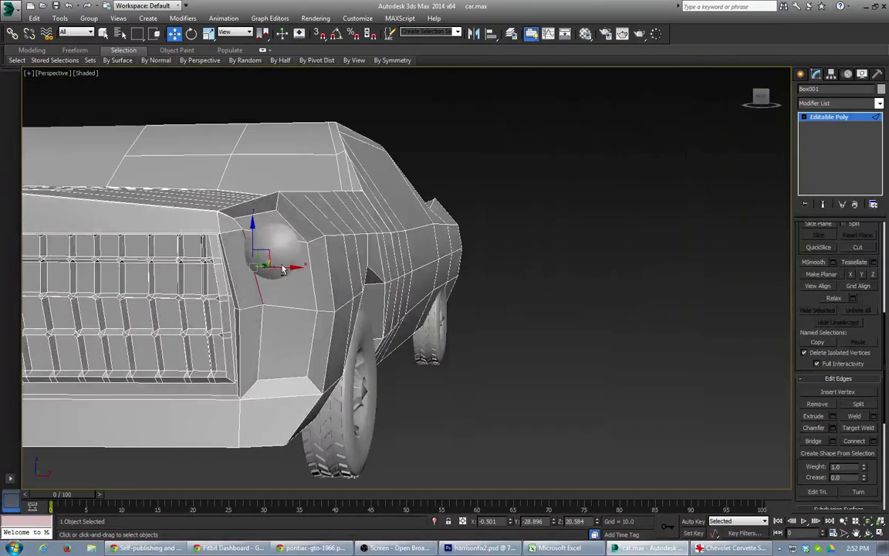
pyautogui.click(281, 253)
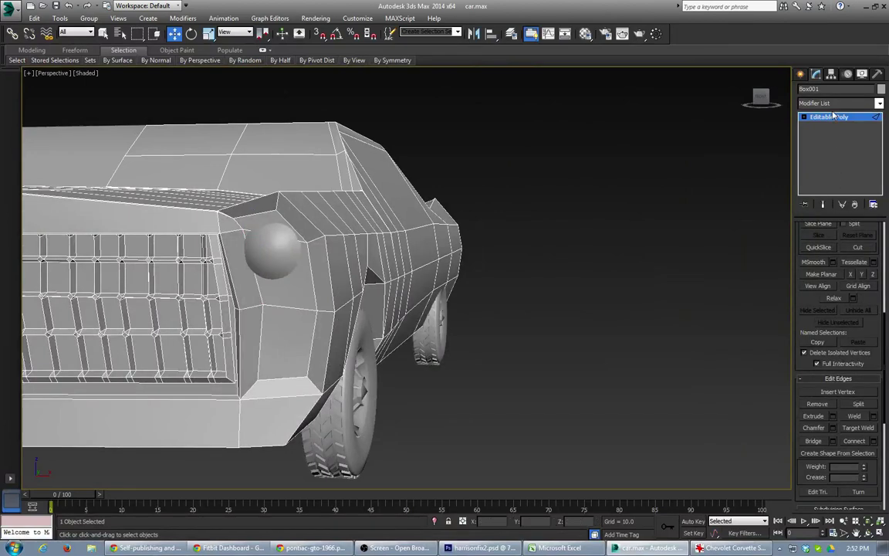
pyautogui.click(270, 253)
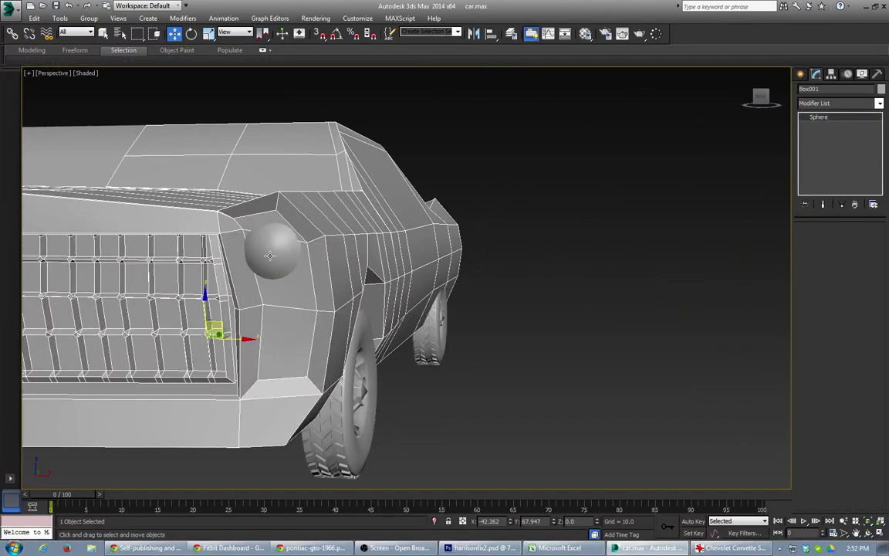
pyautogui.moveTo(298, 240); pyautogui.dragTo(305, 250)
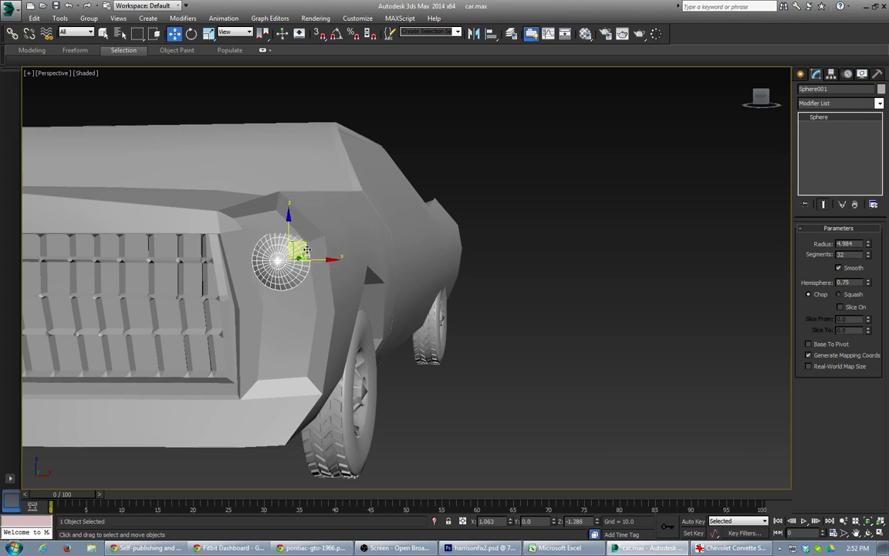
pyautogui.moveTo(869, 250); pyautogui.dragTo(868, 247)
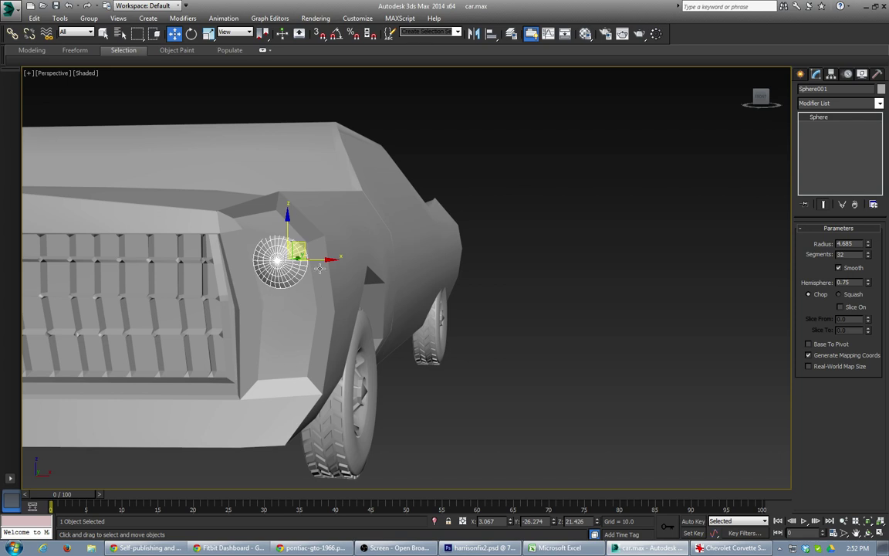
# Step: Move the headlight dome out beside the car to about X 23.1 and convert it to an Editable Poly
pyautogui.moveTo(327, 258); pyautogui.dragTo(481, 270)
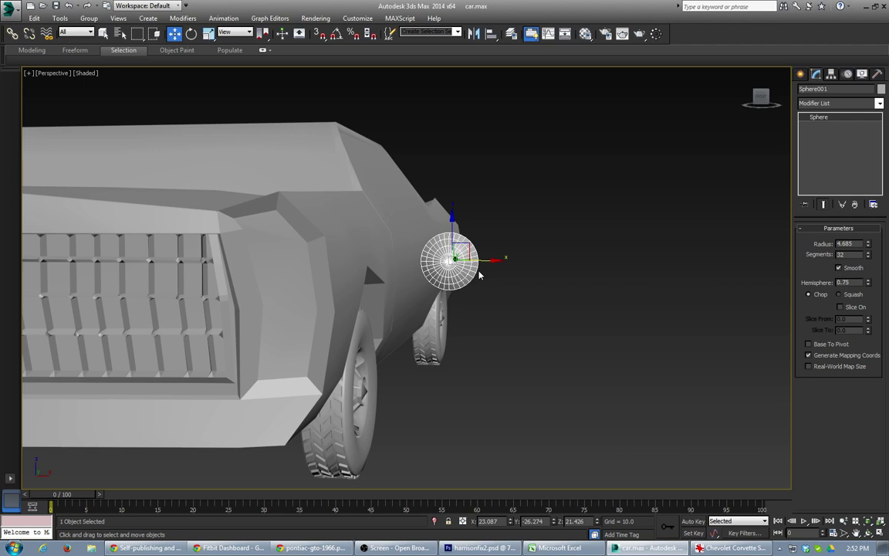
pyautogui.rightClick(819, 118)
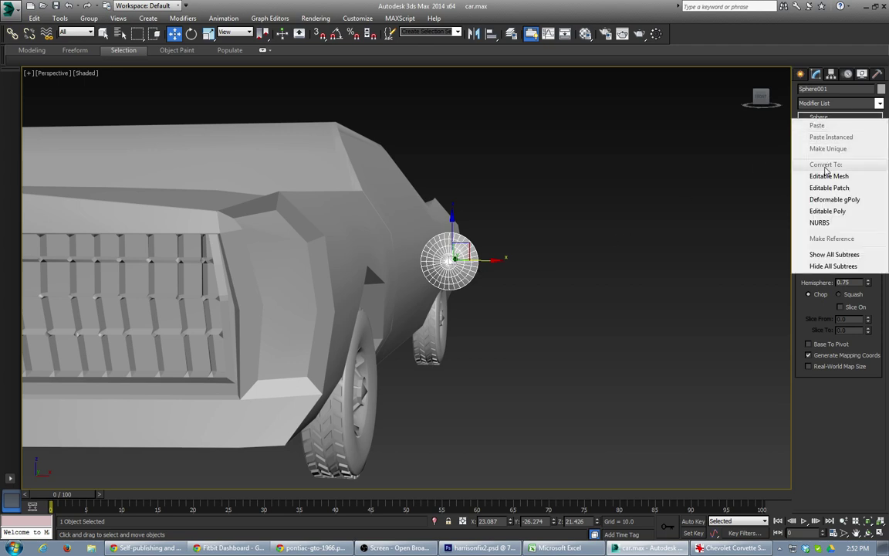
pyautogui.click(827, 211)
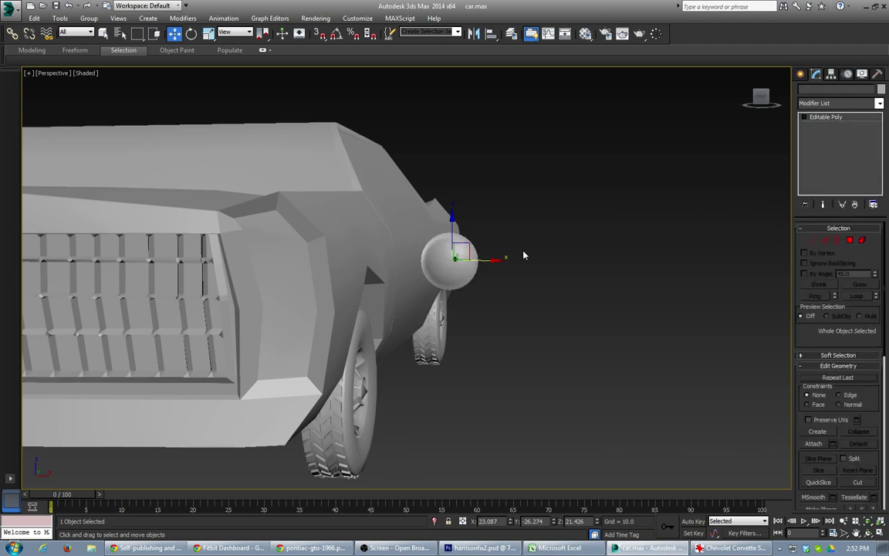
# Step: Connect the ring of radial edges around the headlight dome's outer band to add a new edge loop near its rim
pyautogui.click(432, 268)
pyautogui.scroll(5, 446, 265)
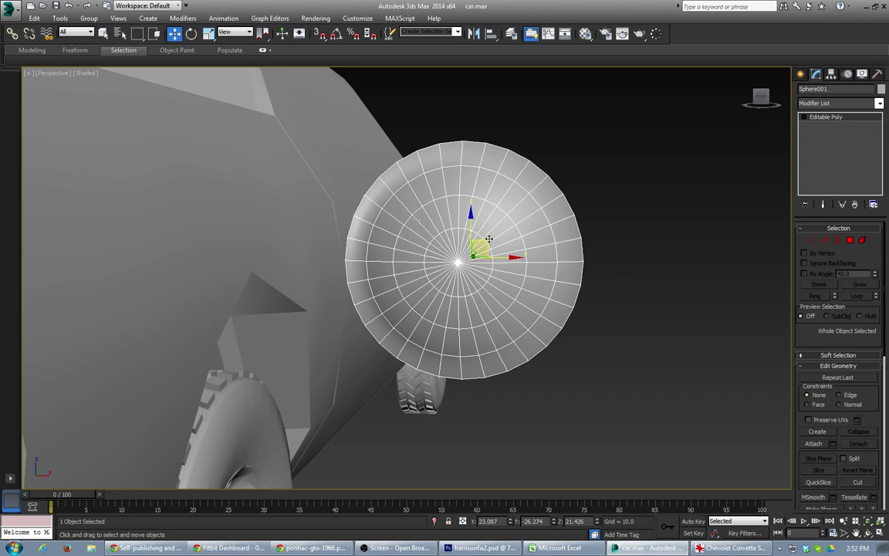
pyautogui.click(824, 240)
pyautogui.click(572, 238)
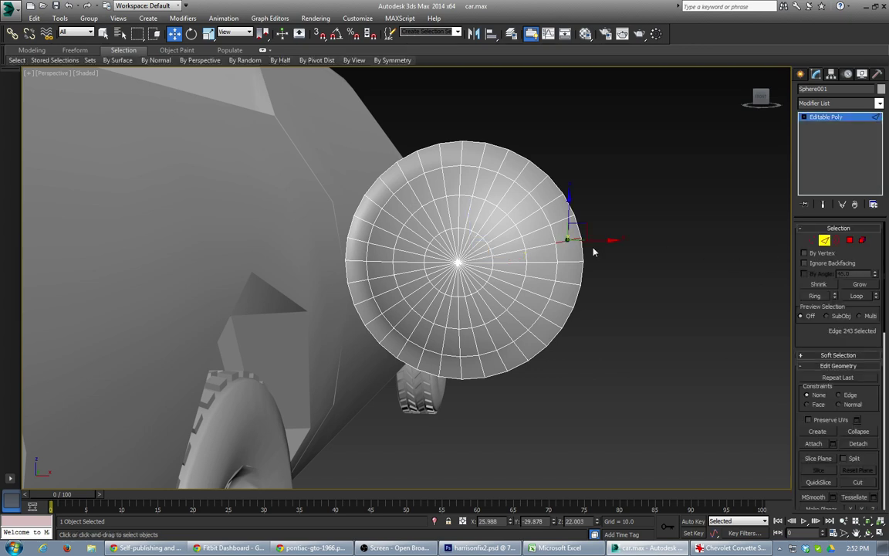
pyautogui.click(814, 295)
pyautogui.rightClick(565, 235)
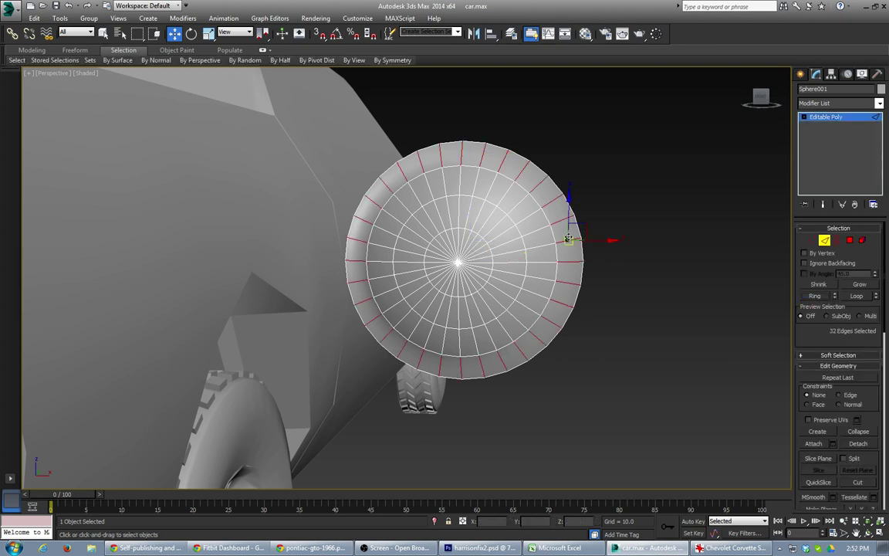
pyautogui.click(538, 277)
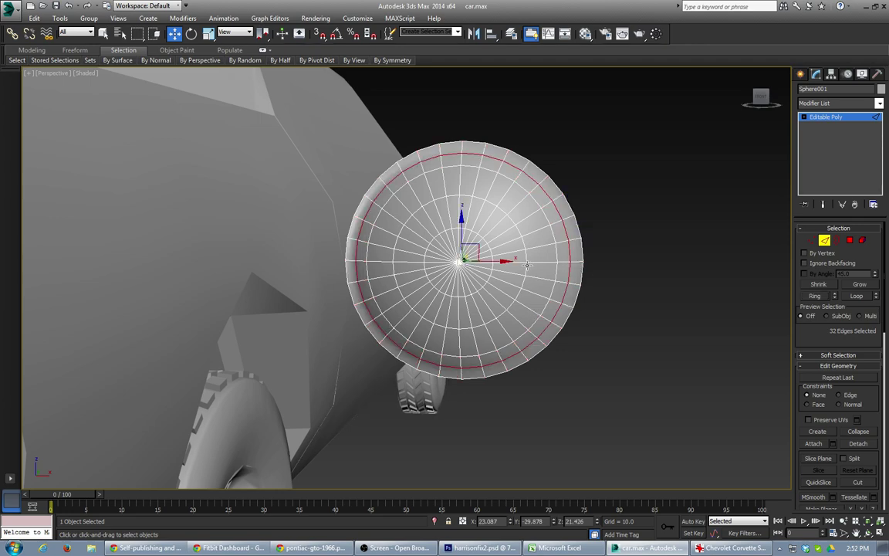
# Step: Move the dome's new edge loop forward to about Y -30.06 and the adjacent inner loop back to about Y -29.93
pyautogui.keyDown('alt'); pyautogui.moveTo(523, 273); pyautogui.dragTo(479, 270, button='middle'); pyautogui.keyUp('alt')
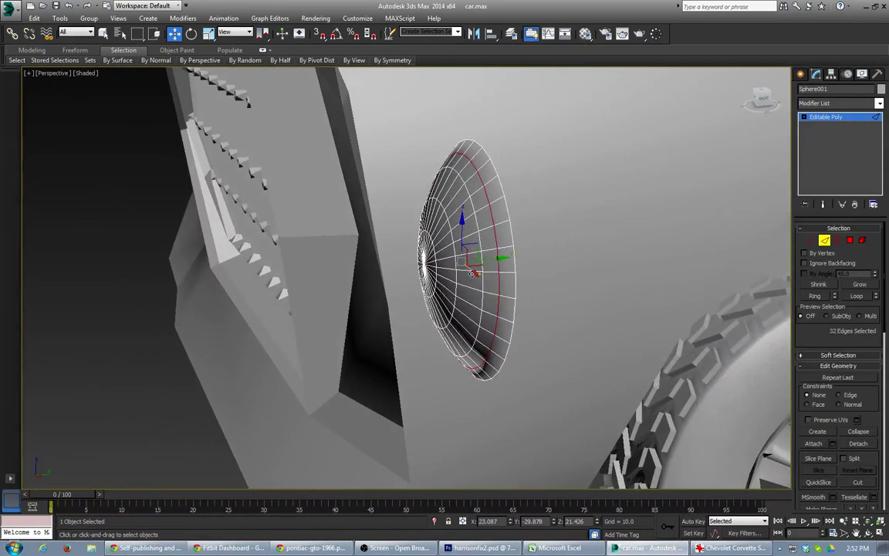
pyautogui.moveTo(490, 260); pyautogui.dragTo(485, 259)
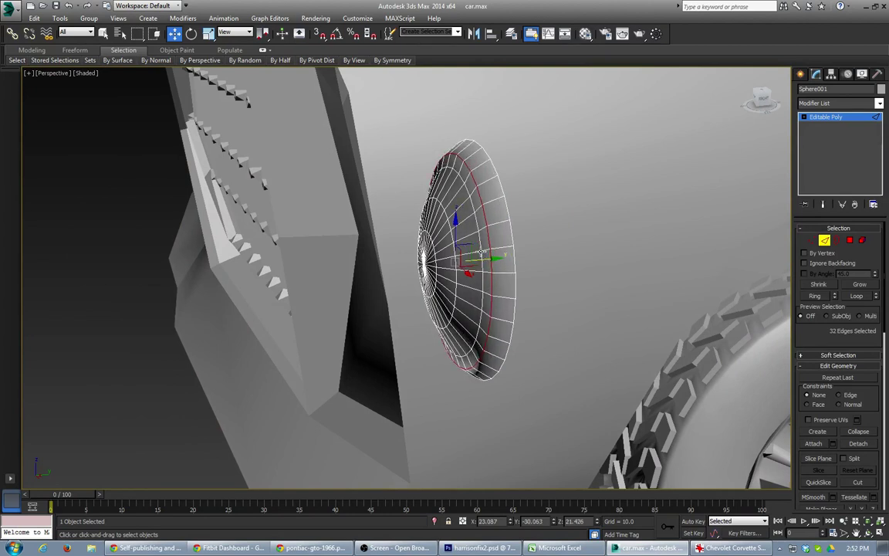
pyautogui.doubleClick(480, 241)
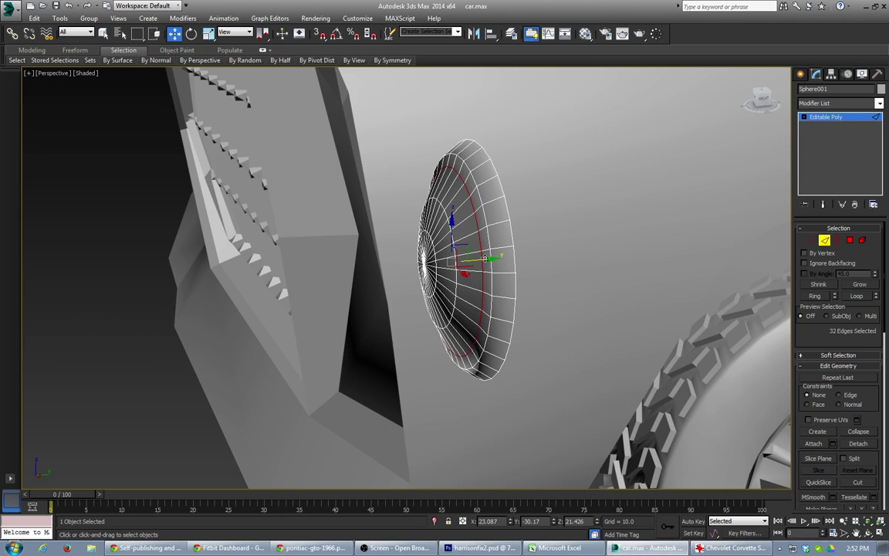
pyautogui.moveTo(486, 258); pyautogui.dragTo(492, 259)
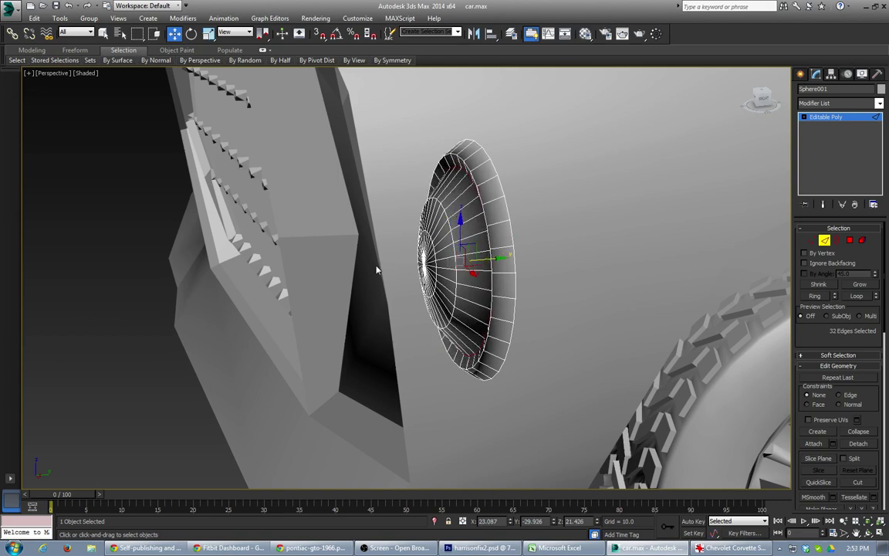
# Step: Select a polygon at the centre of the headlight dome and grow the selection outward over the surrounding polygons
pyautogui.keyDown('alt'); pyautogui.moveTo(376, 270); pyautogui.dragTo(423, 242, button='middle'); pyautogui.keyUp('alt')
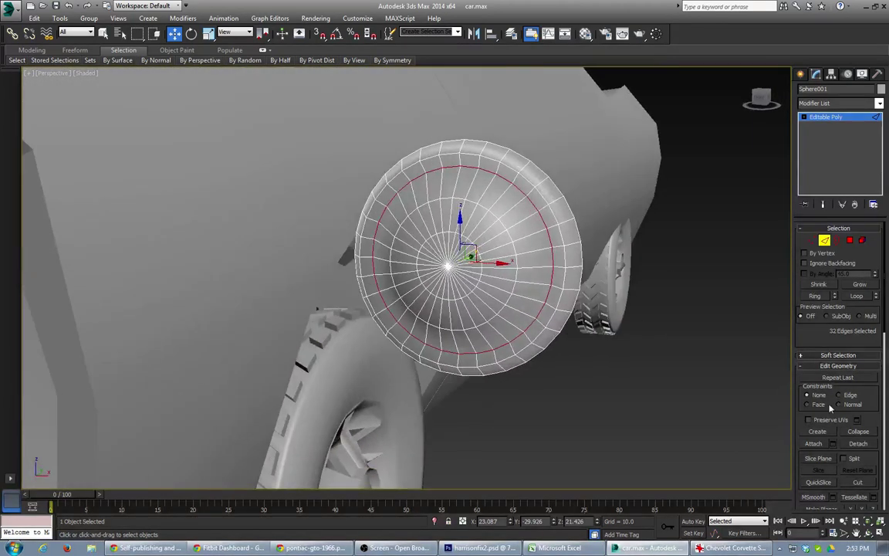
pyautogui.scroll(-5, 852, 402)
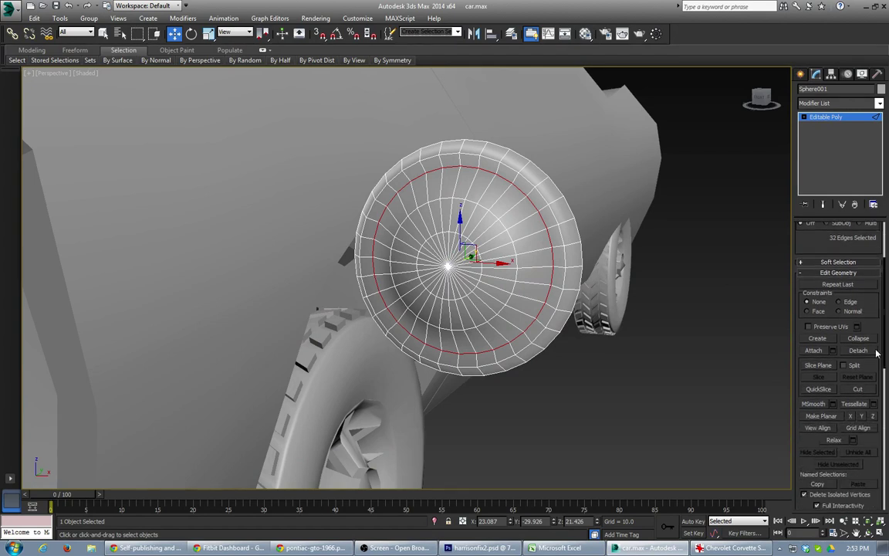
pyautogui.scroll(-3, 846, 394)
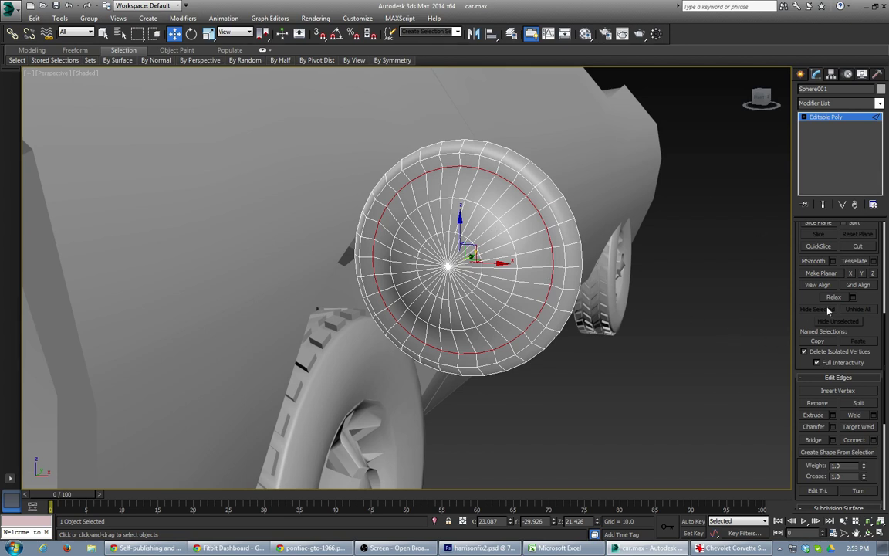
pyautogui.press('4')
pyautogui.click(459, 262)
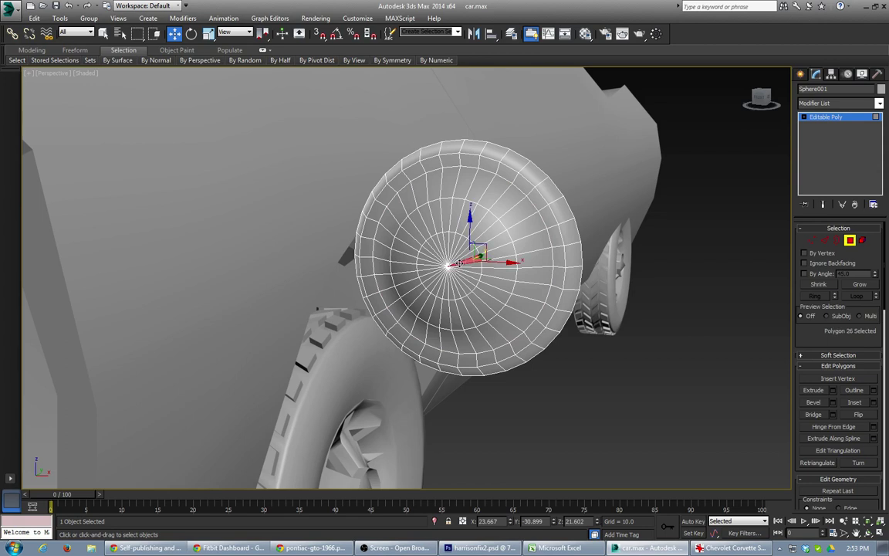
pyautogui.click(854, 286)
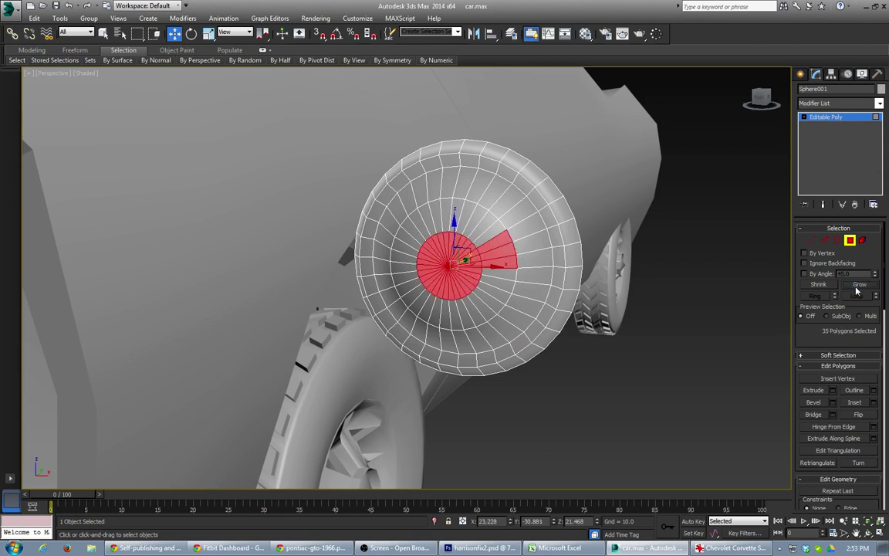
# Step: Deselect the stray wedge polygons on the headlight, grow the centre selection twice to cover the inner dome, and assign it smoothing group 2
pyautogui.keyDown('alt'); pyautogui.click(504, 261); pyautogui.keyUp('alt')
pyautogui.keyDown('alt'); pyautogui.click(503, 246); pyautogui.keyUp('alt')
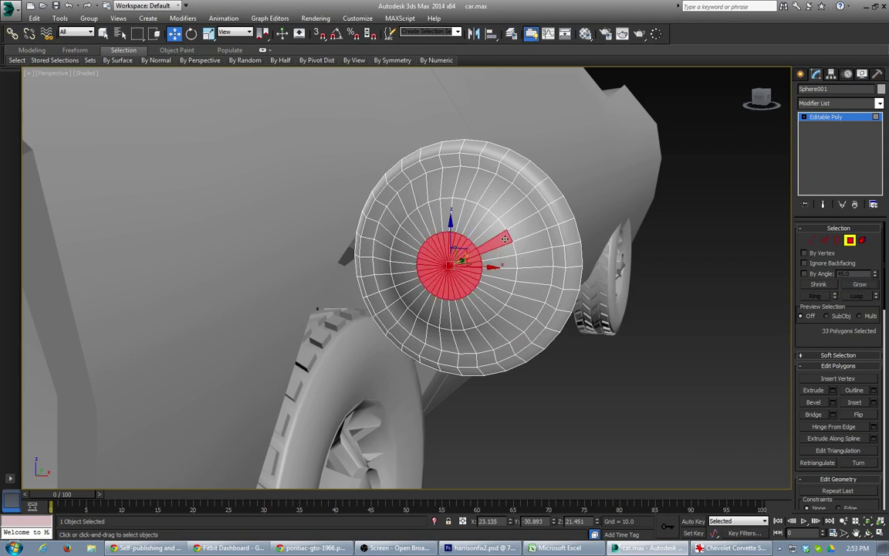
pyautogui.keyDown('alt'); pyautogui.click(503, 239); pyautogui.keyUp('alt')
pyautogui.click(854, 285)
pyautogui.click(854, 287)
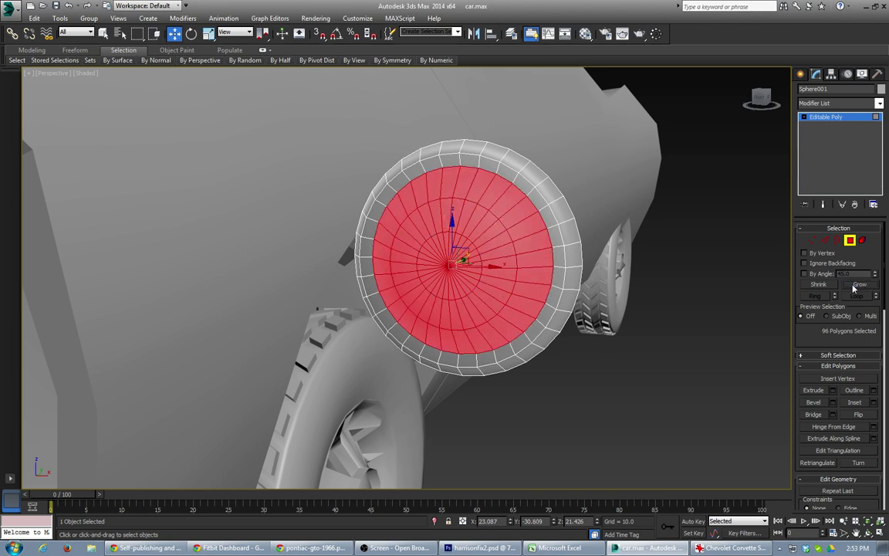
pyautogui.scroll(-10, 856, 332)
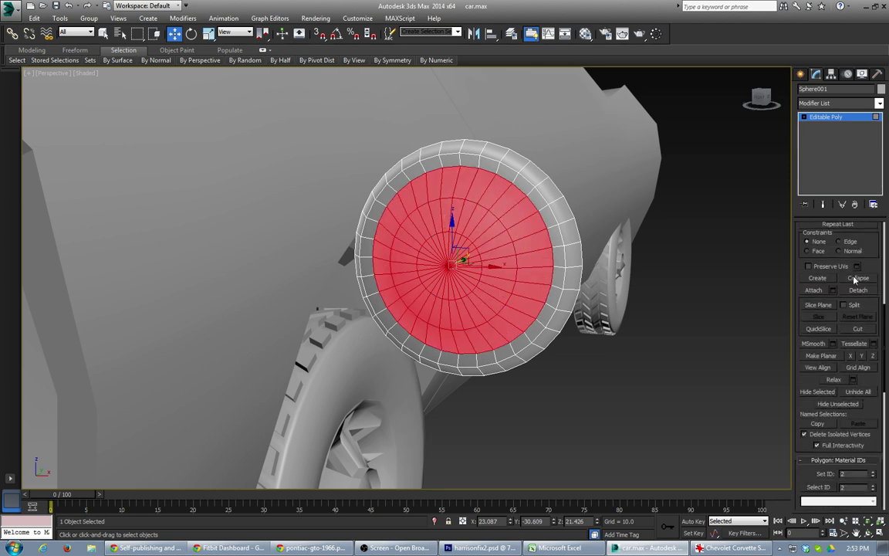
pyautogui.scroll(-4, 845, 383)
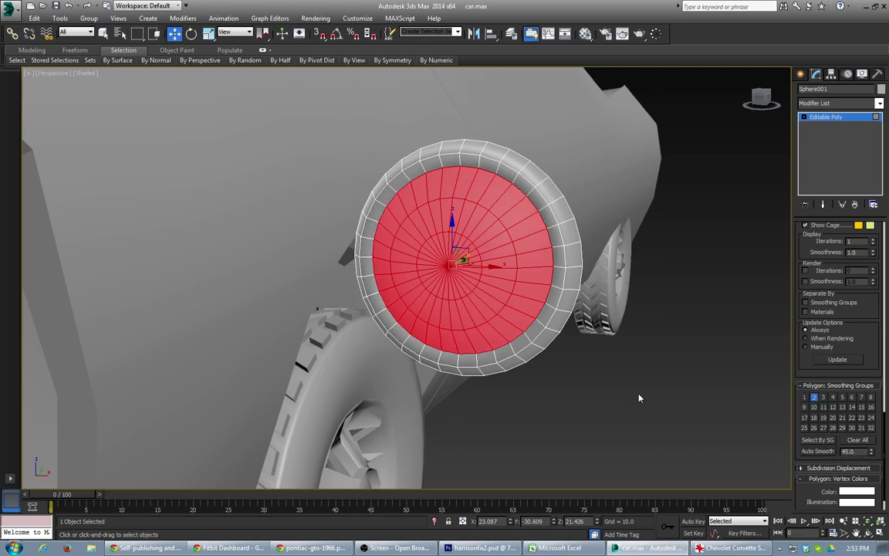
pyautogui.click(577, 358)
# Step: Leave polygon editing and move the whole headlight about -20.3 along X into the recess beside the front grille
pyautogui.keyDown('alt'); pyautogui.moveTo(392, 294); pyautogui.dragTo(350, 299, button='middle'); pyautogui.keyUp('alt')
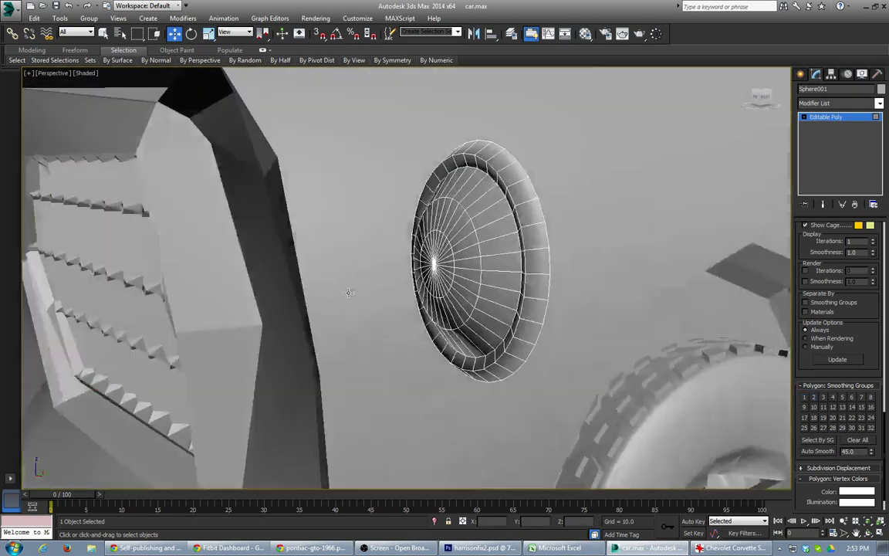
pyautogui.scroll(-5, 349, 299)
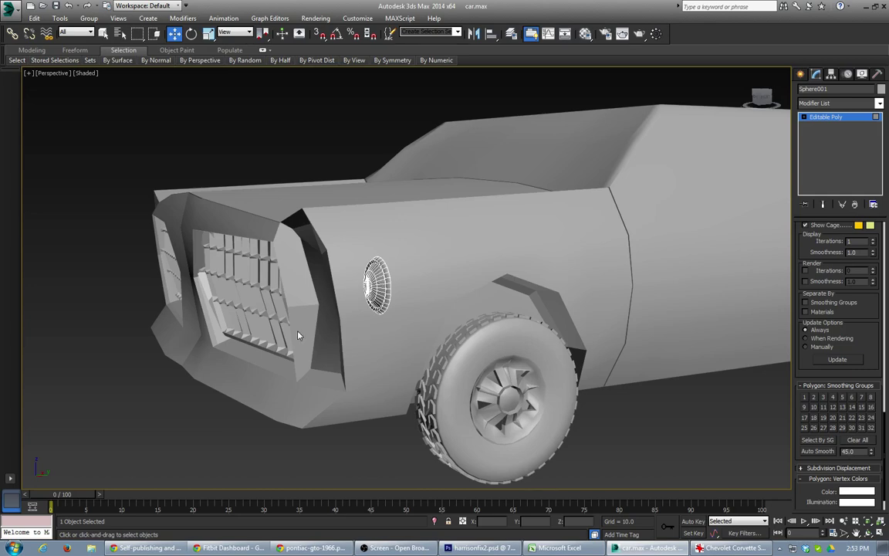
pyautogui.keyDown('alt'); pyautogui.moveTo(298, 334); pyautogui.dragTo(361, 305, button='middle'); pyautogui.keyUp('alt')
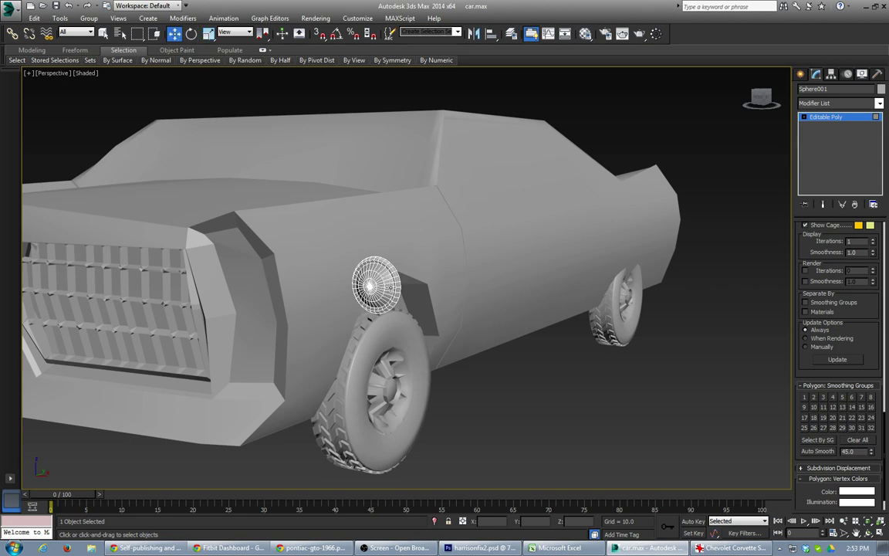
pyautogui.click(385, 286)
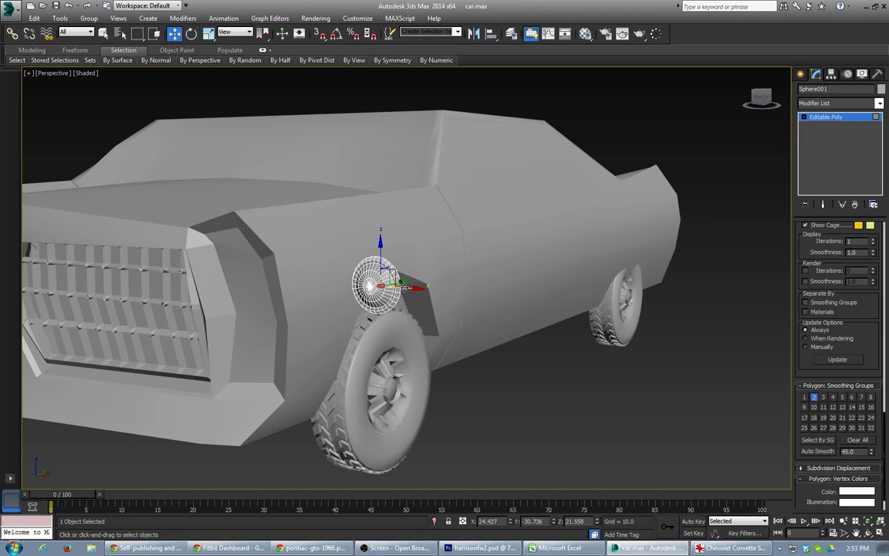
pyautogui.press('4')
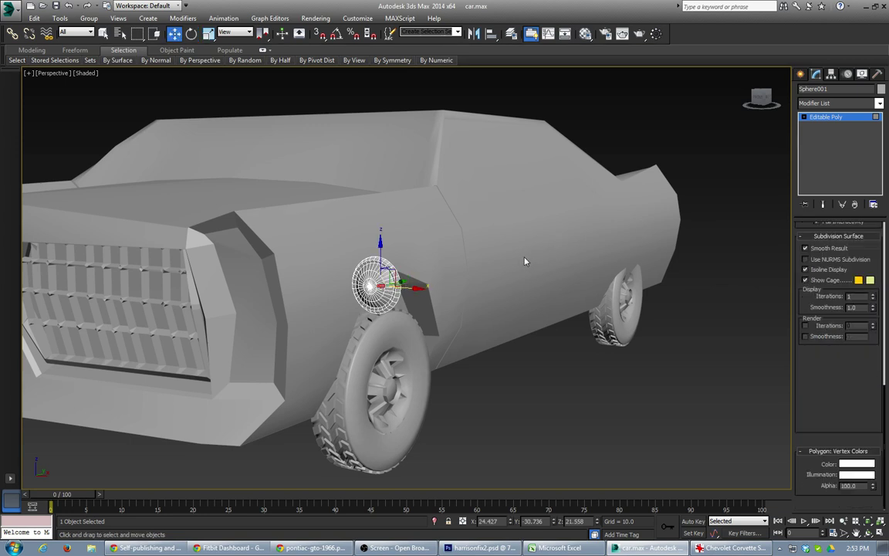
pyautogui.moveTo(412, 284); pyautogui.dragTo(277, 274)
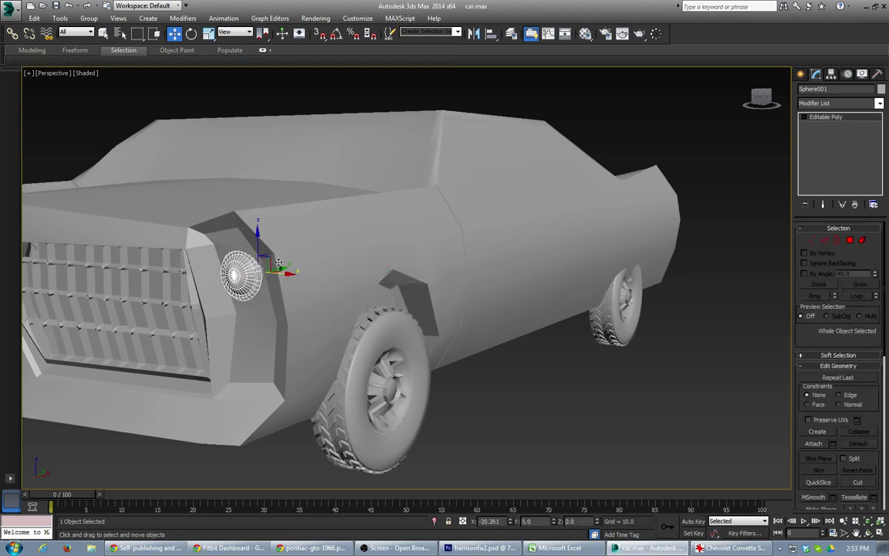
# Step: Flatten the three recessed polygons behind the headlight on the car body with Make Planar along Y, and leave polygon editing
pyautogui.click(236, 235)
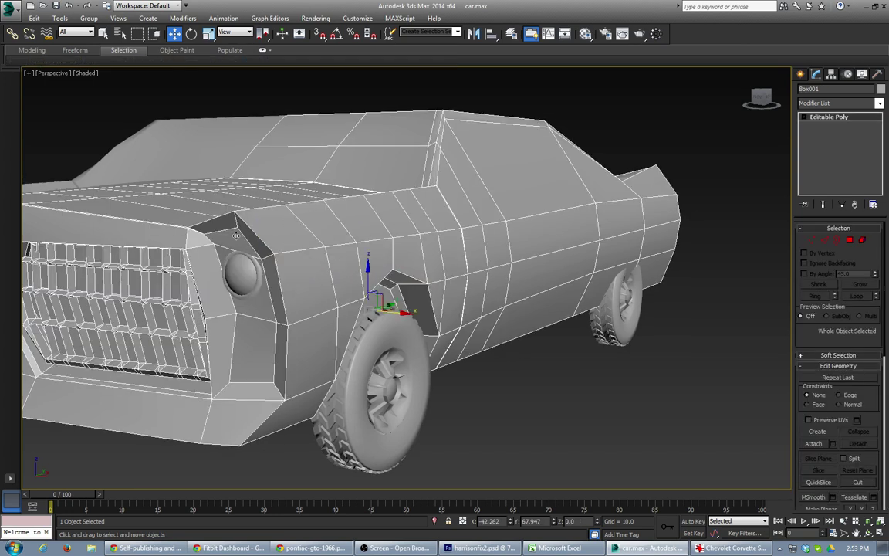
pyautogui.press('4')
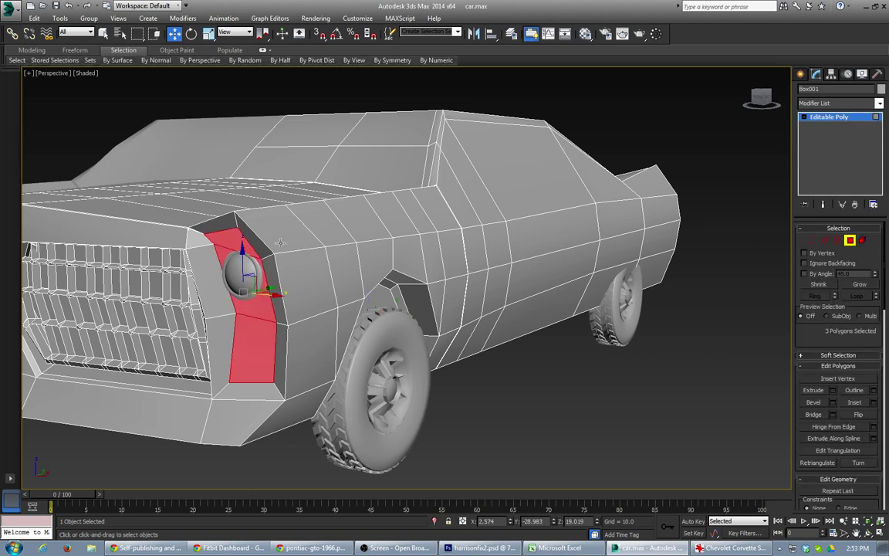
pyautogui.scroll(-10, 877, 341)
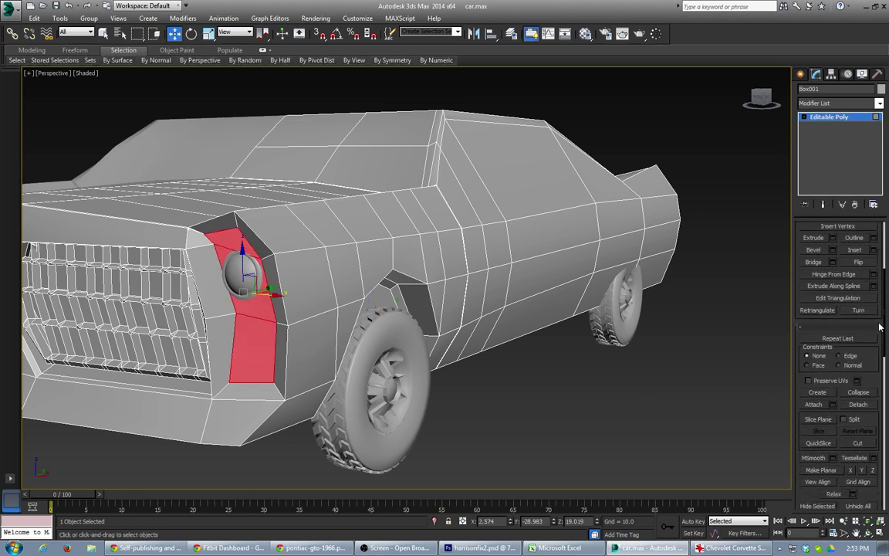
pyautogui.click(874, 311)
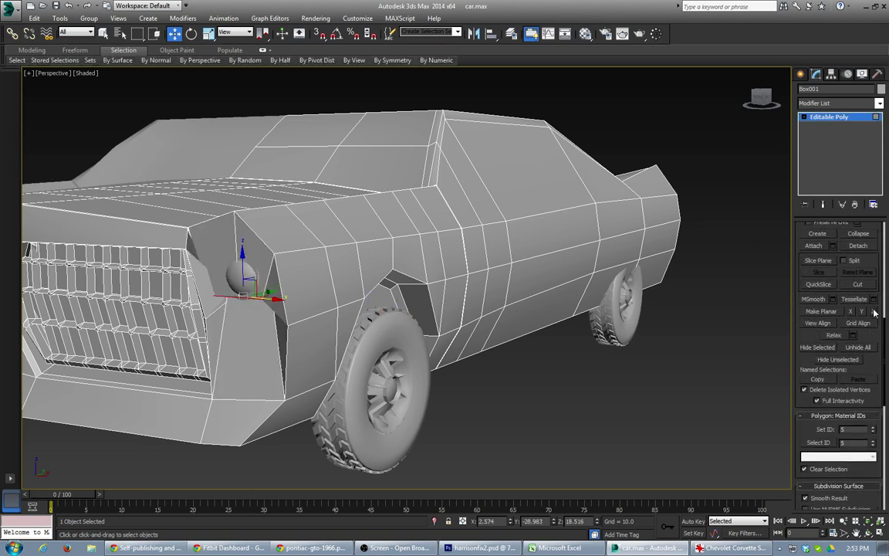
pyautogui.click(863, 311)
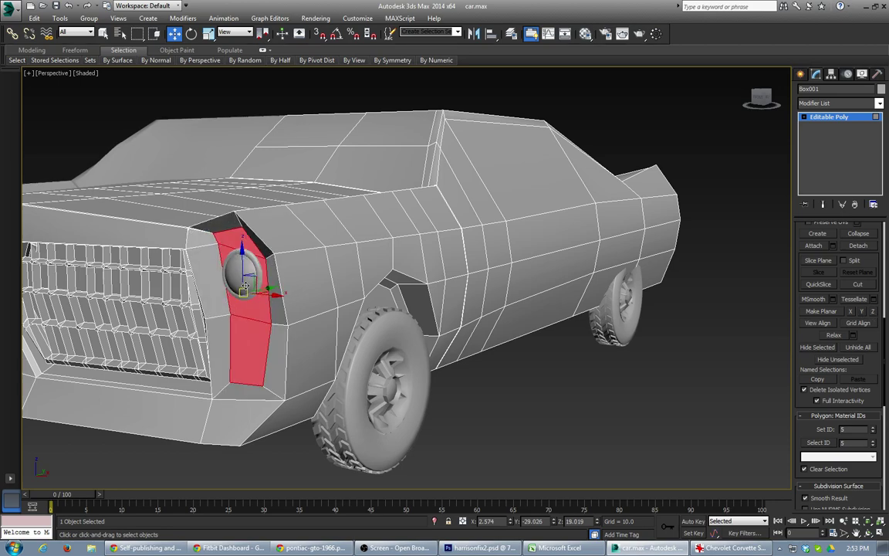
pyautogui.keyDown('alt'); pyautogui.moveTo(232, 255); pyautogui.dragTo(254, 292, button='middle'); pyautogui.keyUp('alt')
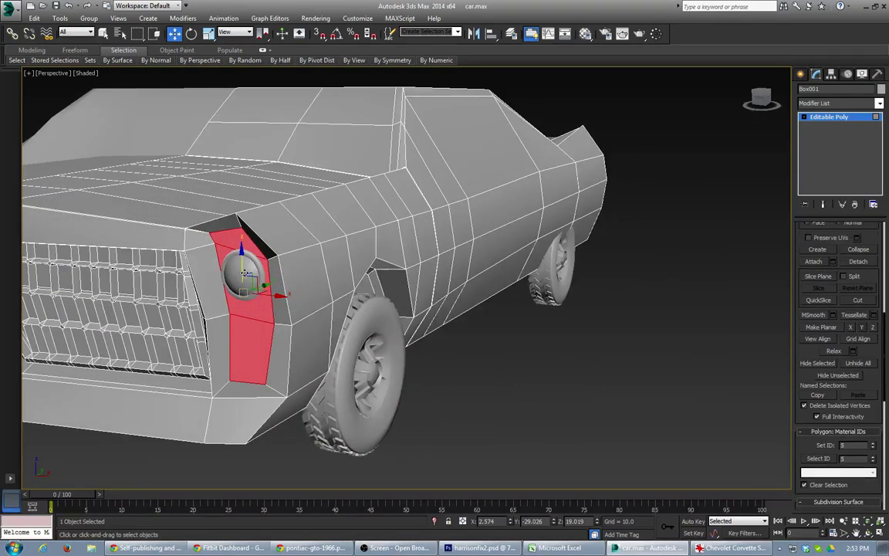
pyautogui.click(247, 285)
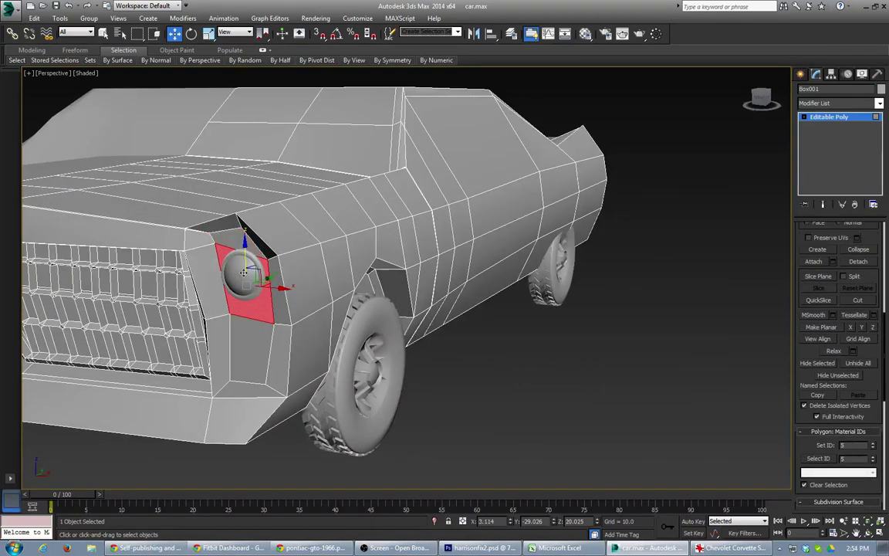
pyautogui.click(837, 118)
# Step: Move the headlight back along Y to about -25.68 so it sits against the flattened recess panel
pyautogui.click(241, 275)
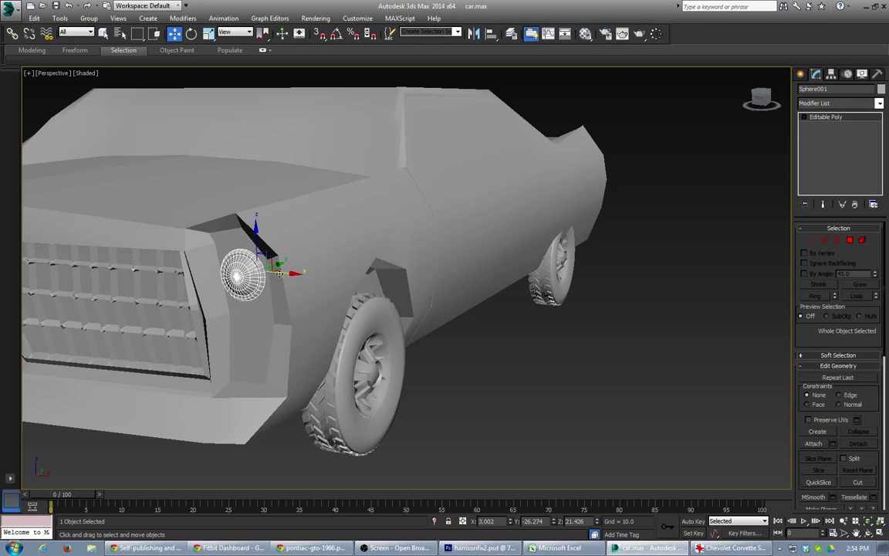
pyautogui.keyDown('alt'); pyautogui.moveTo(327, 293); pyautogui.dragTo(286, 289, button='middle'); pyautogui.keyUp('alt')
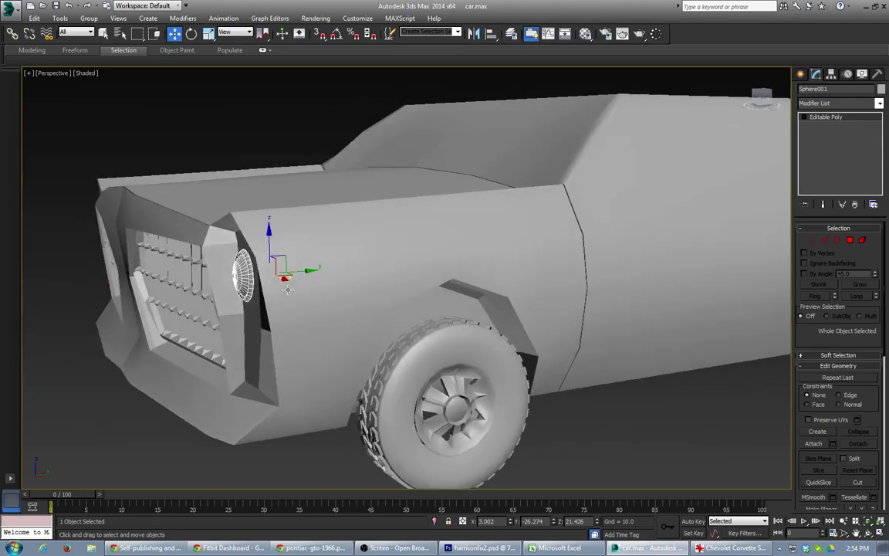
pyautogui.moveTo(300, 269); pyautogui.dragTo(305, 268)
# Step: Clone the headlight as one instance directly below the original, at about X 3.96 and Z 14.44
pyautogui.keyDown('alt'); pyautogui.moveTo(305, 268); pyautogui.dragTo(298, 284, button='middle'); pyautogui.keyUp('alt')
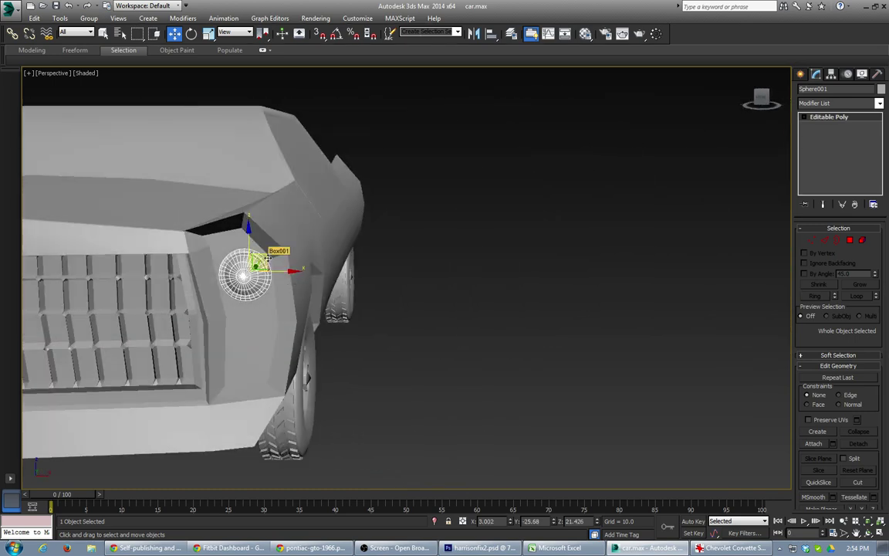
pyautogui.keyDown('shift'); pyautogui.moveTo(274, 267); pyautogui.dragTo(276, 311); pyautogui.keyUp('shift')
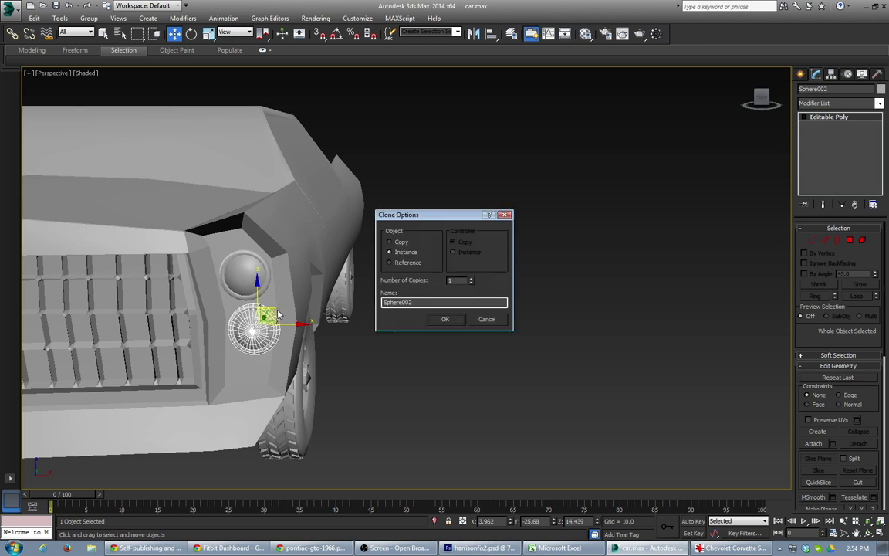
pyautogui.click(442, 320)
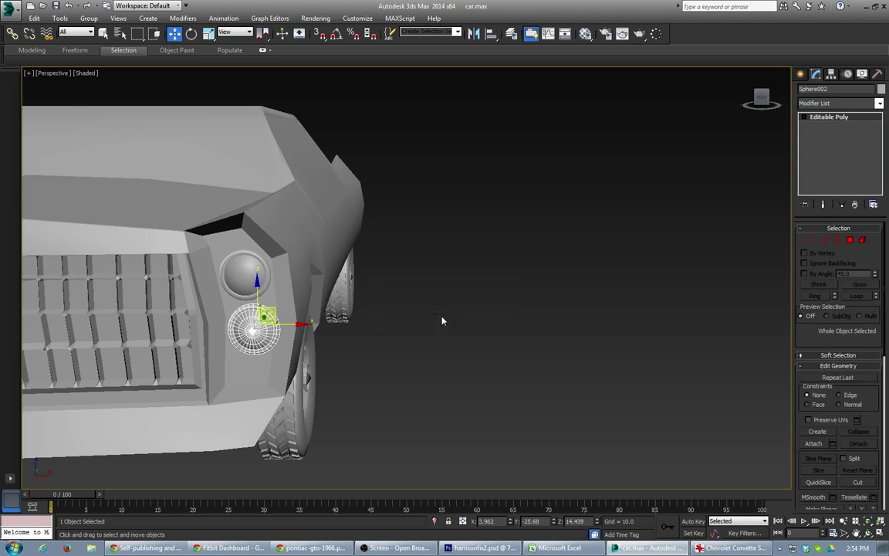
# Step: Try to scale down the element of the cloned lower light uniformly
pyautogui.click(863, 240)
pyautogui.click(246, 324)
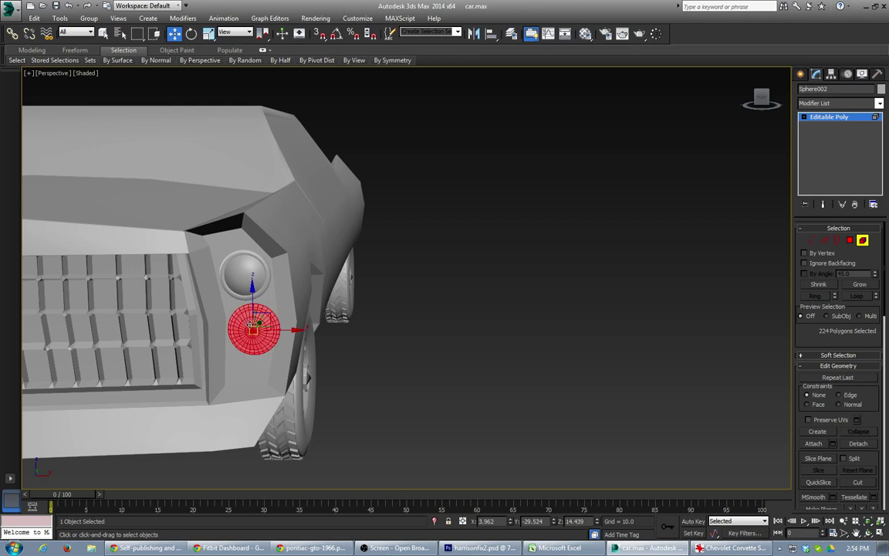
pyautogui.press('e')
pyautogui.press('r')
pyautogui.moveTo(263, 322); pyautogui.dragTo(258, 331)
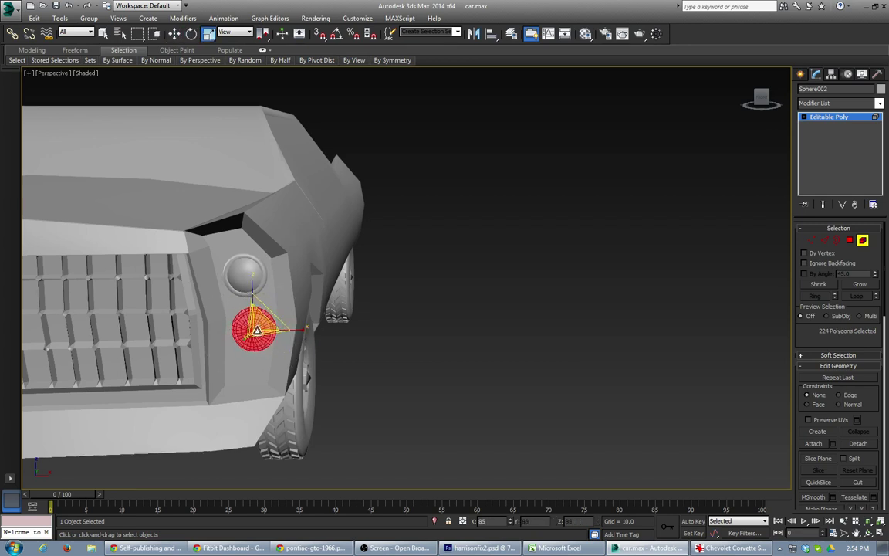
pyautogui.hotkey('ctrl', 'z')
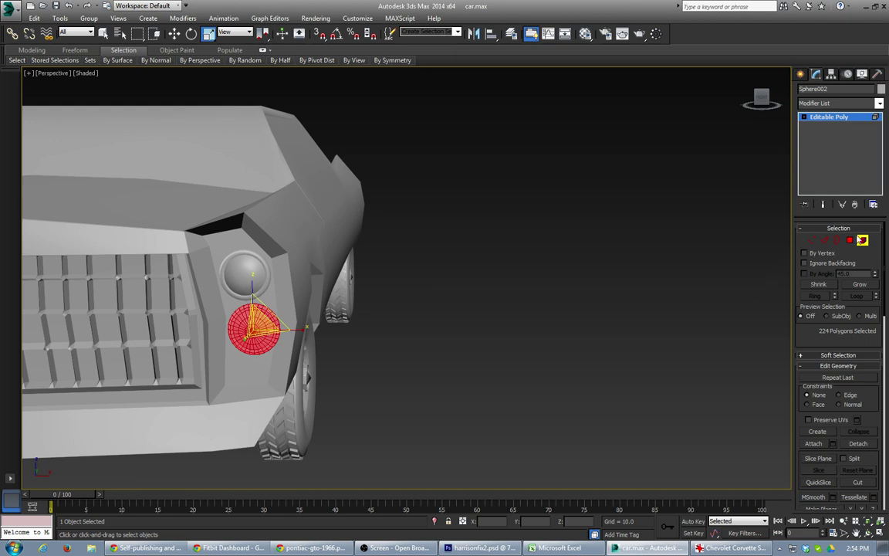
# Step: Make the cloned lower light unique and uniformly scale its element down so it is smaller than the upper headlight
pyautogui.click(862, 240)
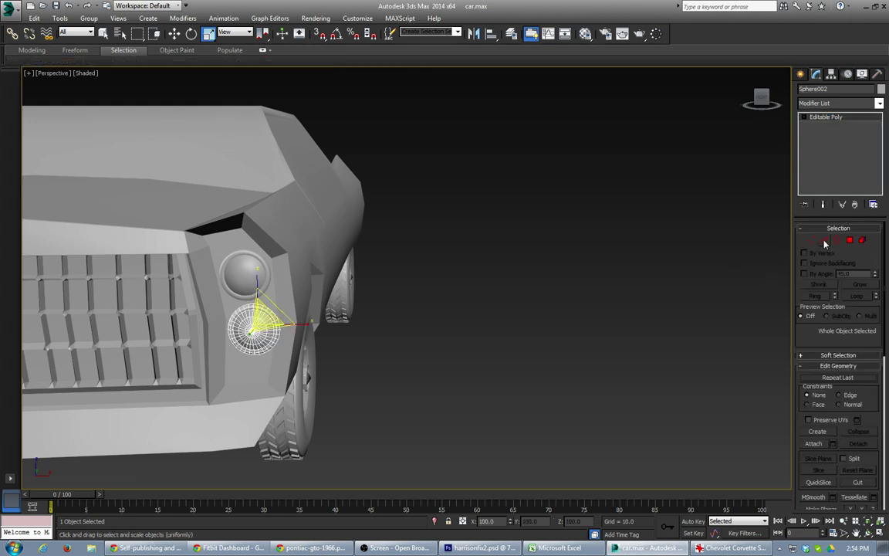
pyautogui.click(862, 240)
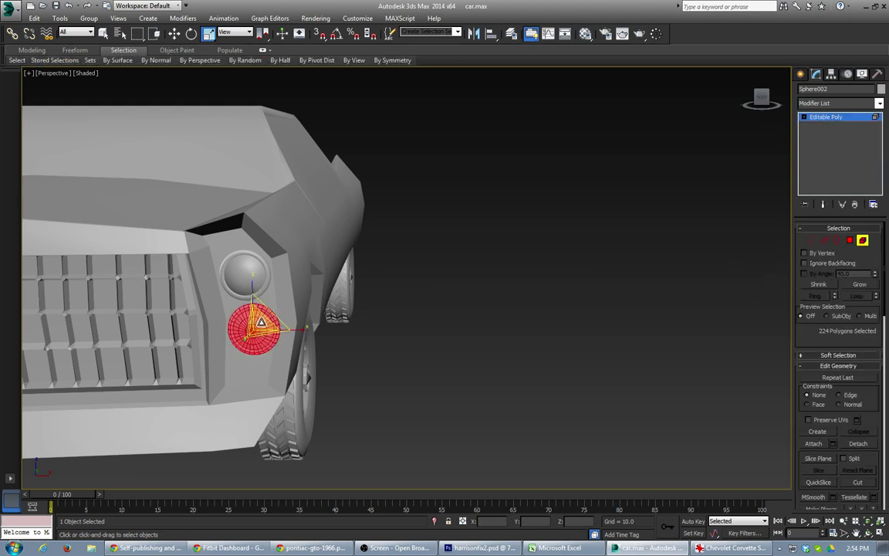
pyautogui.moveTo(261, 322); pyautogui.dragTo(258, 337)
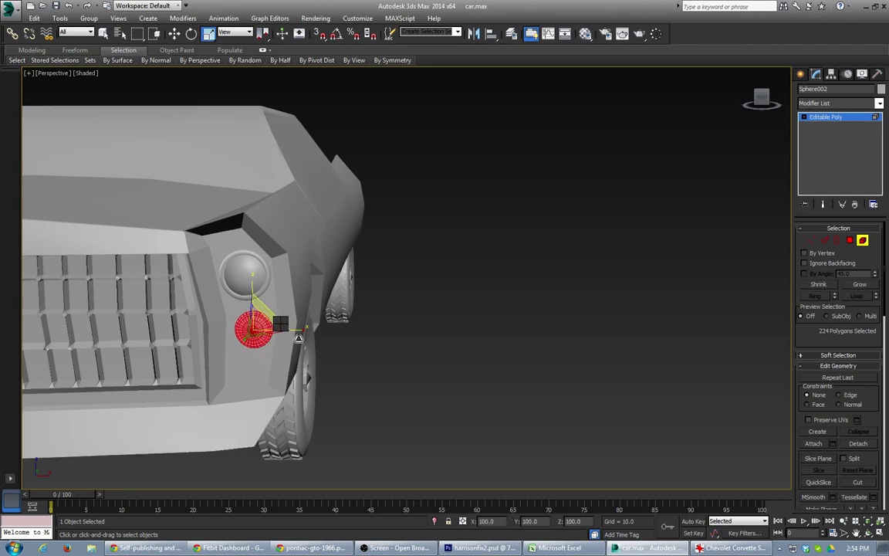
# Step: Move the lower light's element to about X 3.58, Y -29.41 so it sits against the recess panel under the headlight
pyautogui.press('w')
pyautogui.keyDown('alt'); pyautogui.moveTo(370, 376); pyautogui.dragTo(247, 335, button='middle'); pyautogui.keyUp('alt')
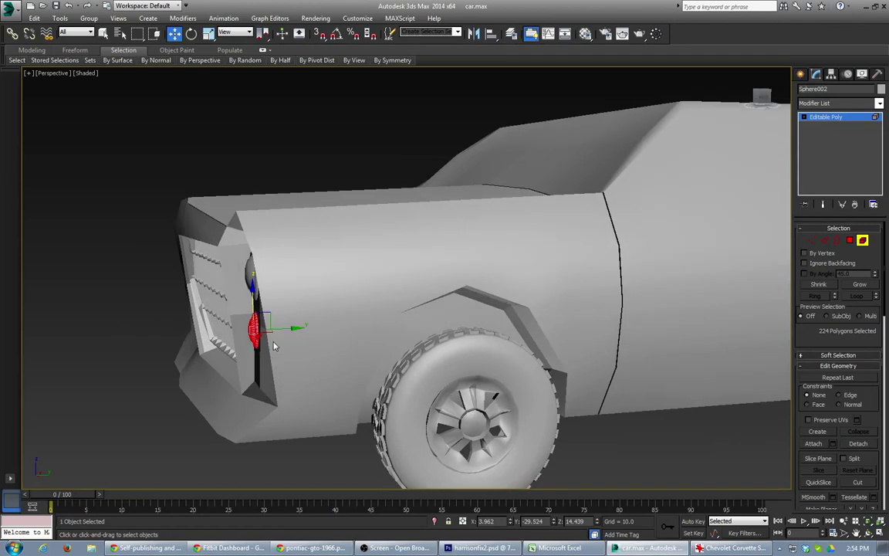
pyautogui.moveTo(276, 330); pyautogui.dragTo(280, 328)
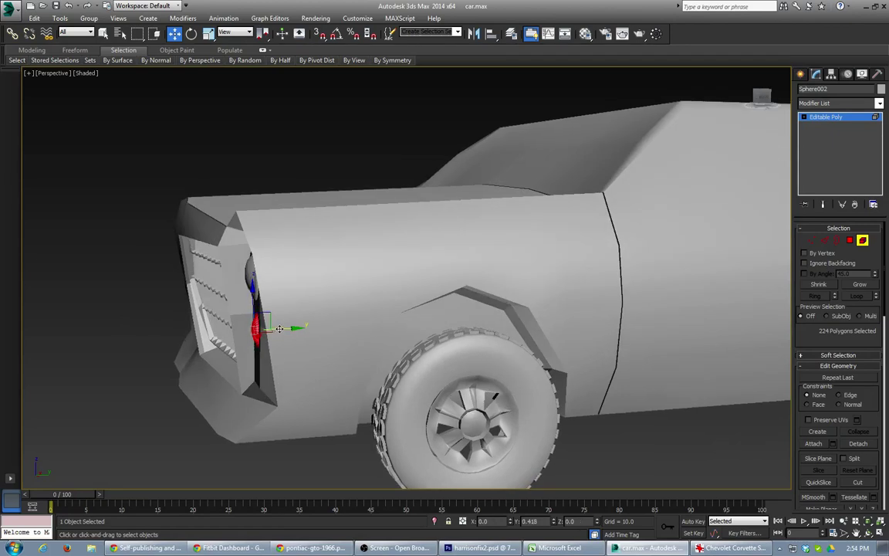
pyautogui.keyDown('alt'); pyautogui.moveTo(280, 328); pyautogui.dragTo(317, 341, button='middle'); pyautogui.keyUp('alt')
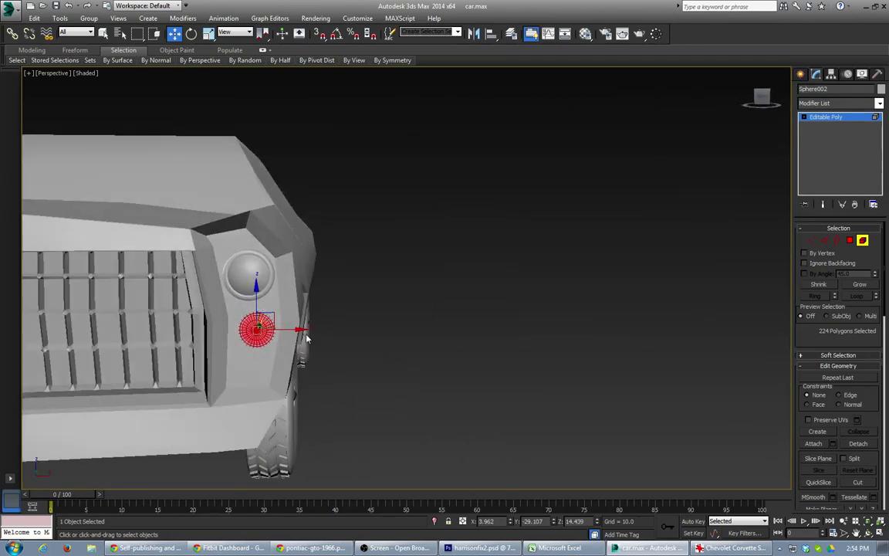
pyautogui.moveTo(299, 330); pyautogui.dragTo(294, 329)
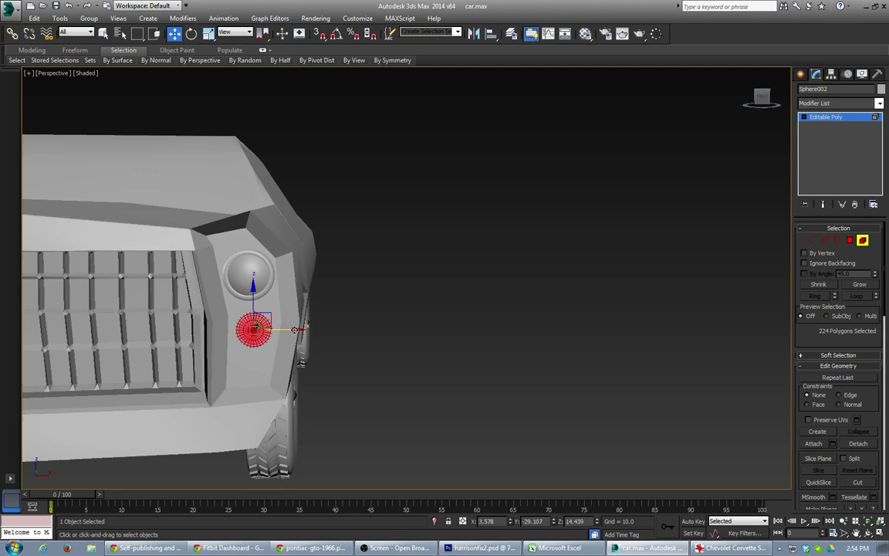
pyautogui.keyDown('alt'); pyautogui.moveTo(294, 330); pyautogui.dragTo(309, 324, button='middle'); pyautogui.keyUp('alt')
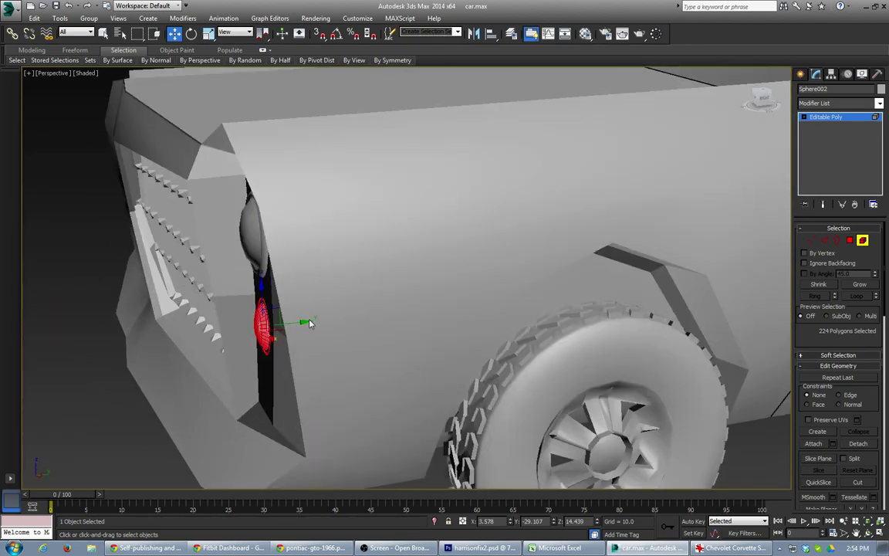
pyautogui.moveTo(296, 323); pyautogui.dragTo(294, 323)
pyautogui.keyDown('alt'); pyautogui.moveTo(204, 330); pyautogui.dragTo(265, 317, button='middle'); pyautogui.keyUp('alt')
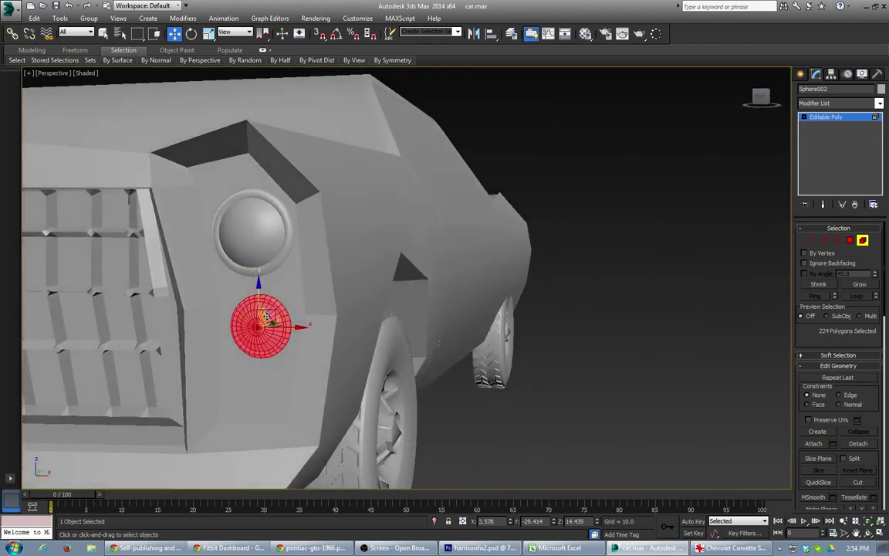
pyautogui.scroll(-5, 266, 316)
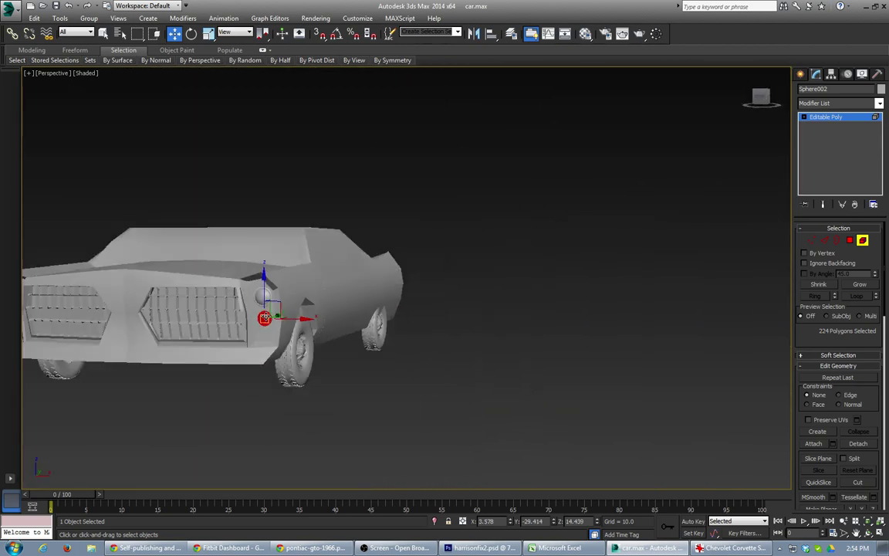
# Step: Attach the upper headlight and the smaller lower light to the car body mesh
pyautogui.click(863, 241)
pyautogui.click(341, 299)
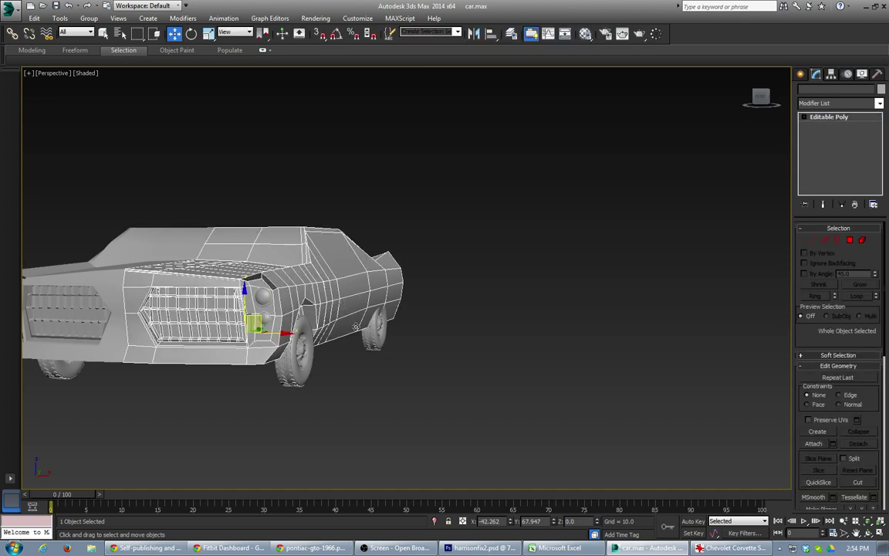
pyautogui.click(815, 443)
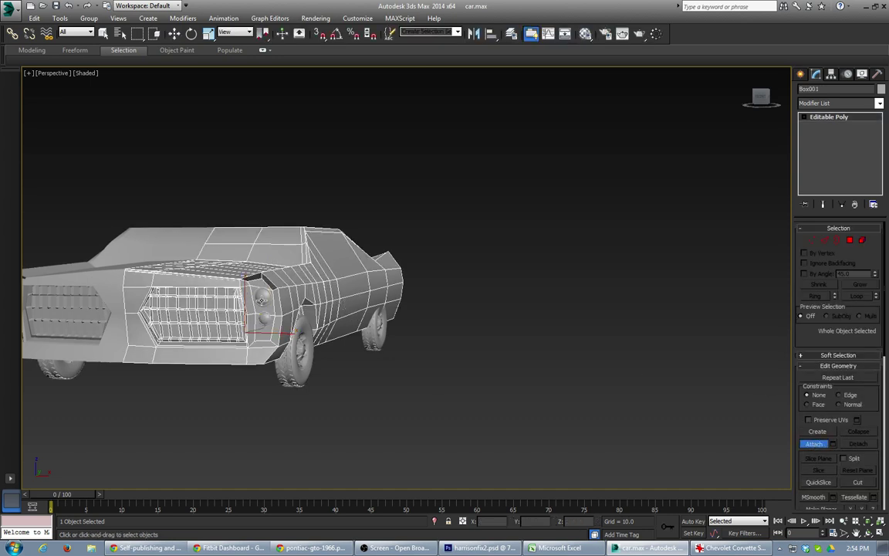
pyautogui.click(263, 319)
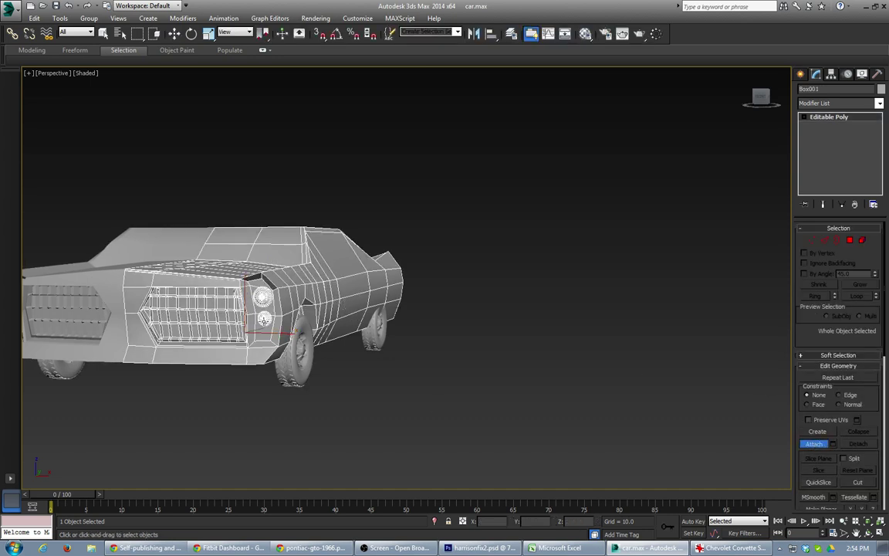
pyautogui.click(815, 444)
pyautogui.moveTo(256, 324); pyautogui.dragTo(349, 338, button='middle')
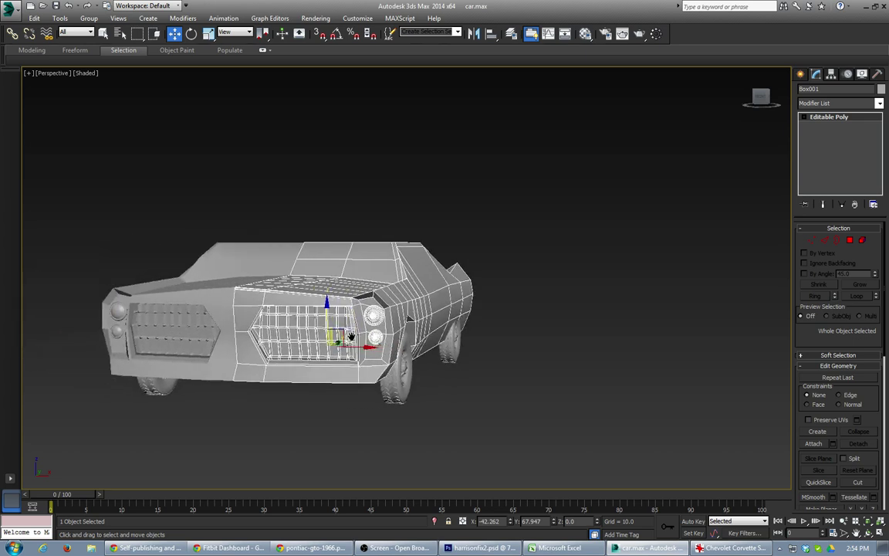
pyautogui.click(517, 362)
# Step: Cut a new edge along the car's side, from the windshield pillar base to the rear base of the roof
pyautogui.keyDown('alt'); pyautogui.moveTo(461, 347); pyautogui.dragTo(434, 363, button='middle'); pyautogui.keyUp('alt')
pyautogui.keyDown('alt'); pyautogui.moveTo(415, 364); pyautogui.dragTo(423, 361, button='middle'); pyautogui.keyUp('alt')
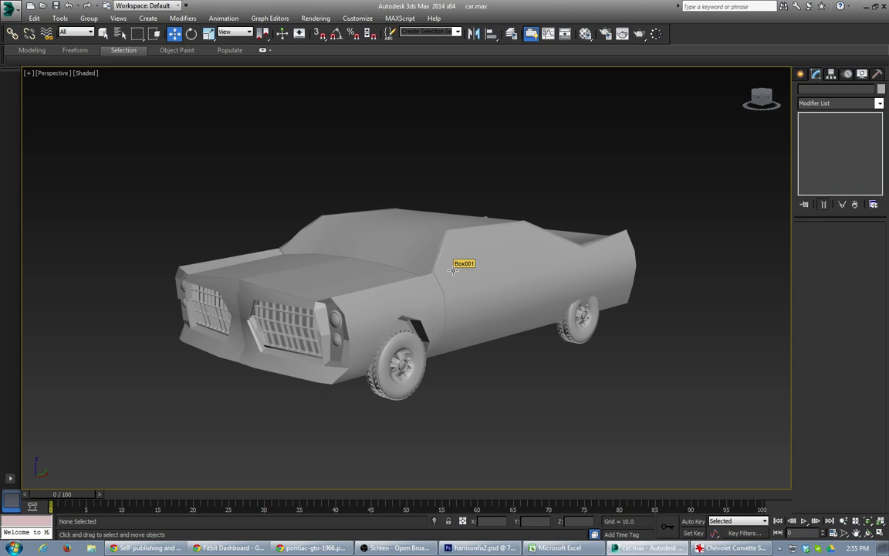
pyautogui.scroll(5, 453, 270)
pyautogui.scroll(4, 453, 270)
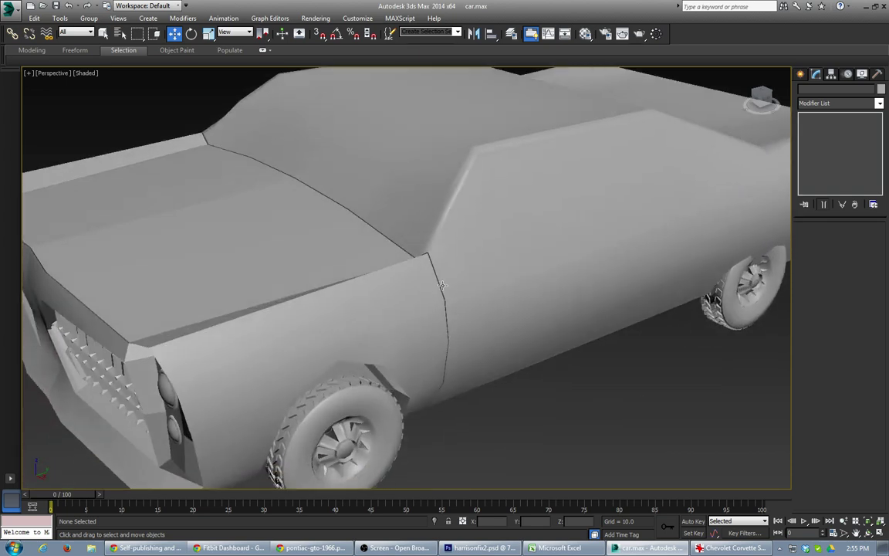
pyautogui.moveTo(531, 250); pyautogui.dragTo(424, 291, button='middle')
pyautogui.scroll(3, 409, 268)
pyautogui.click(399, 254)
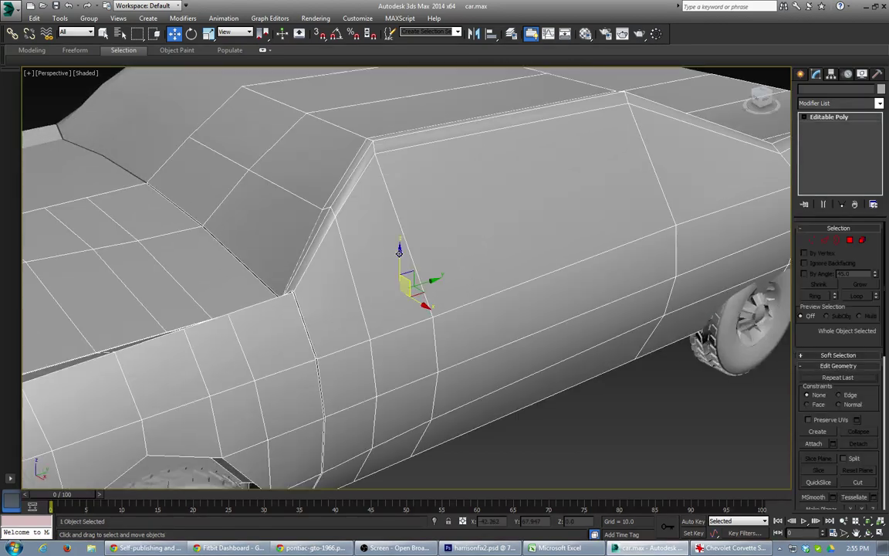
pyautogui.scroll(-2, 399, 253)
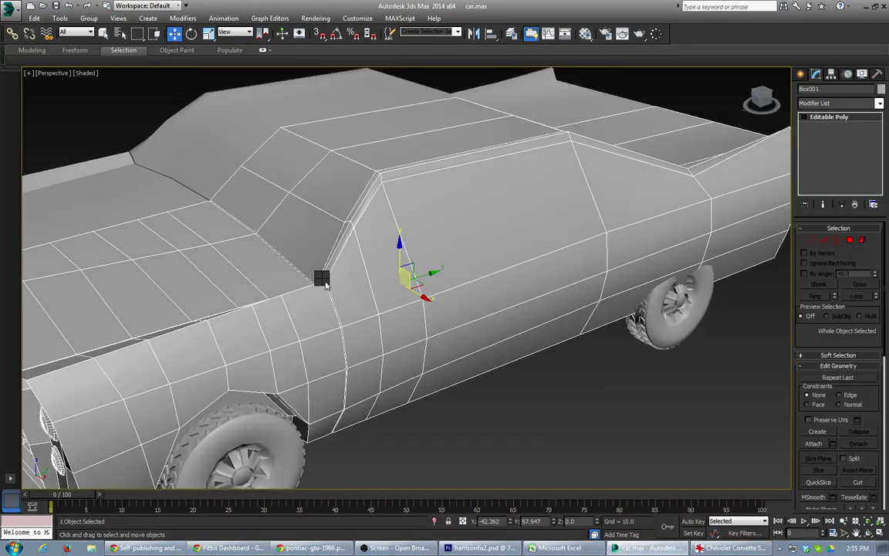
pyautogui.hotkey('alt', 'c')
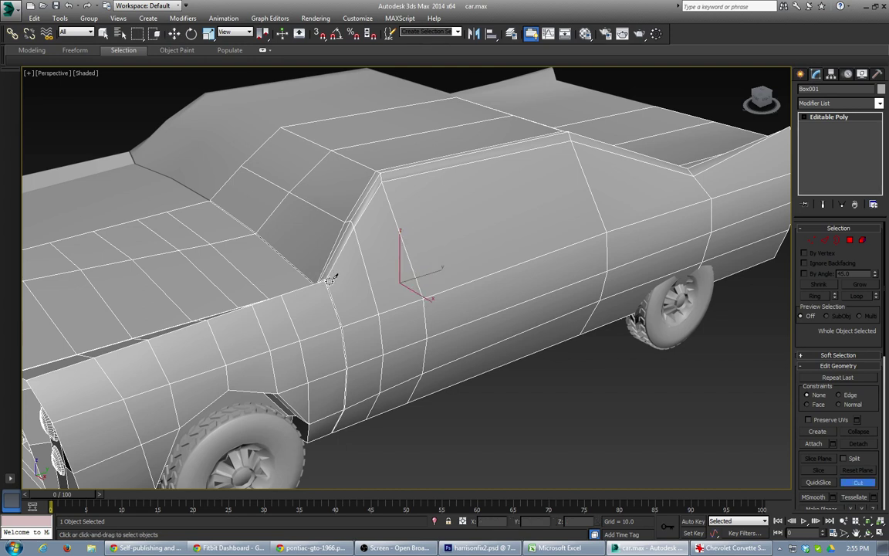
pyautogui.click(325, 279)
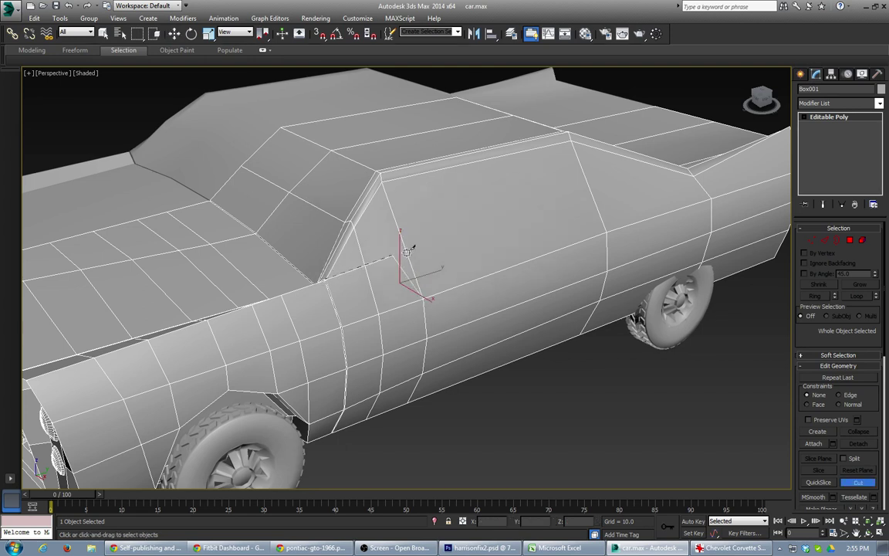
pyautogui.click(694, 176)
pyautogui.rightClick(695, 176)
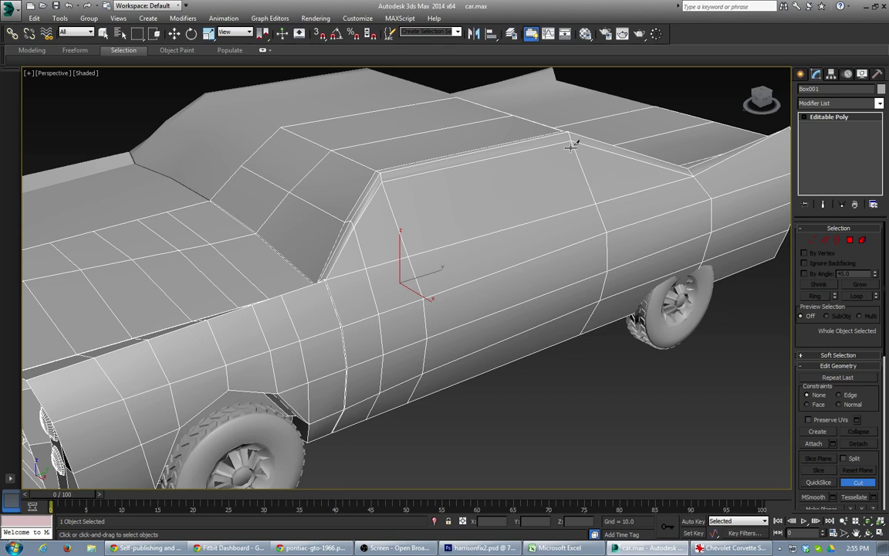
pyautogui.press('w')
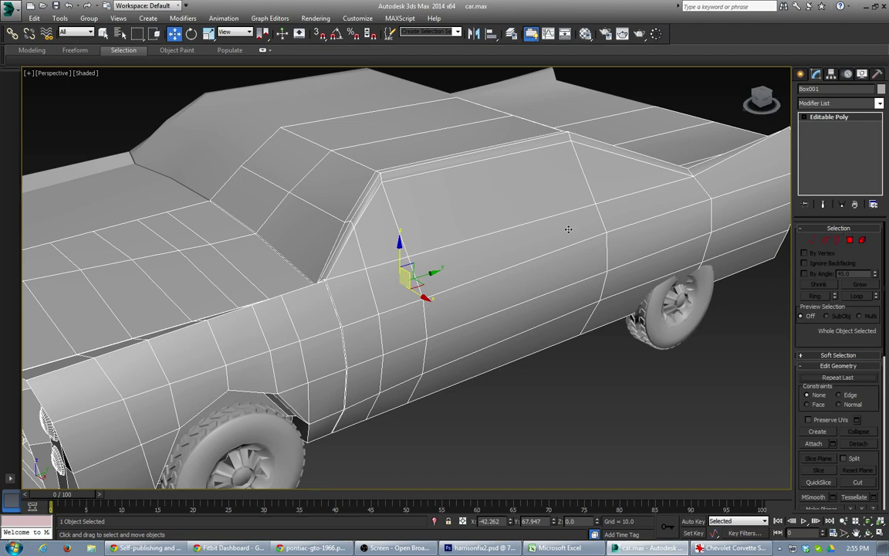
# Step: Connect the ring of lengthwise edges through the door section with one vertical edge loop and shift it rearward to about Y 78.74
pyautogui.keyDown('alt'); pyautogui.moveTo(581, 168); pyautogui.dragTo(548, 181, button='middle'); pyautogui.keyUp('alt')
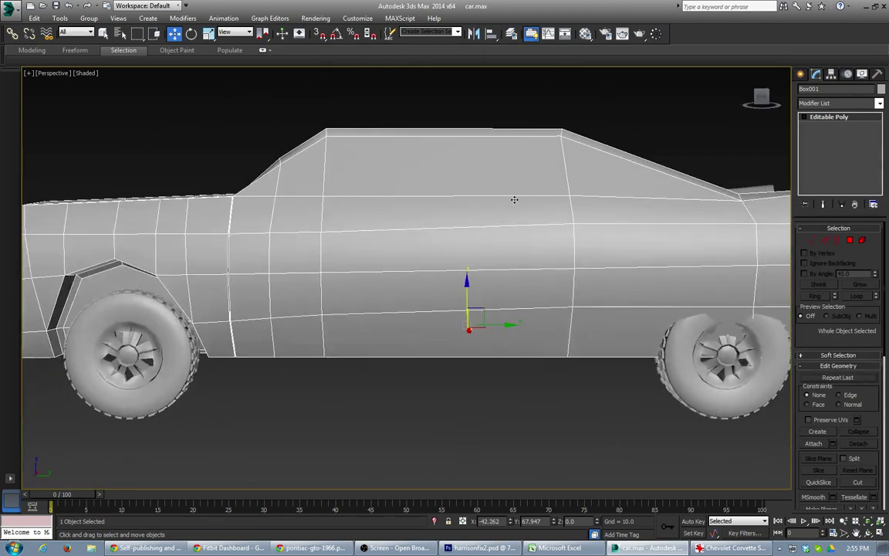
pyautogui.press('2')
pyautogui.doubleClick(513, 196)
pyautogui.click(513, 197)
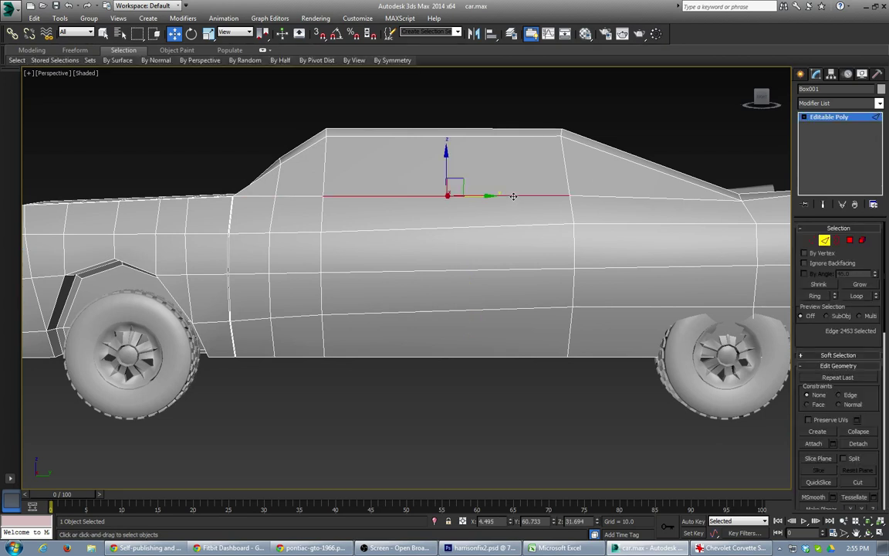
pyautogui.doubleClick(514, 196)
pyautogui.click(513, 196)
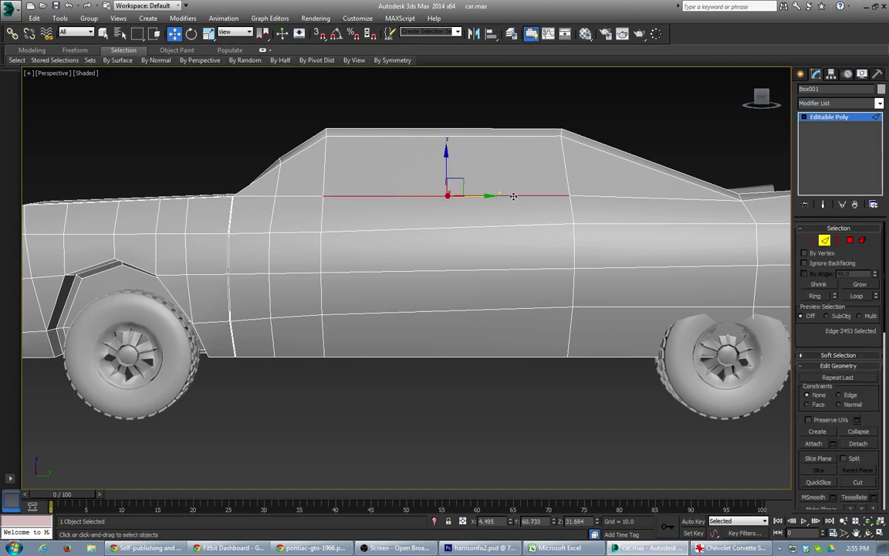
pyautogui.click(814, 296)
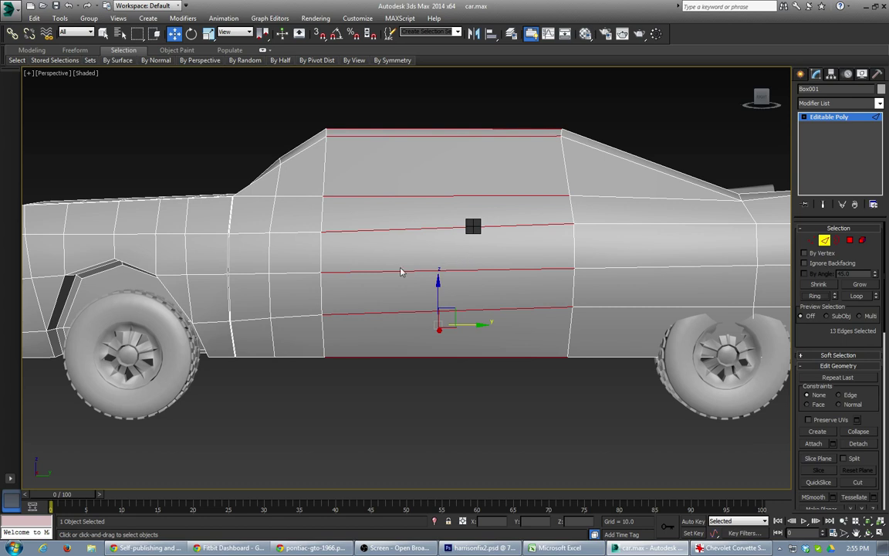
pyautogui.hotkey('ctrl', 'shift', 'e')
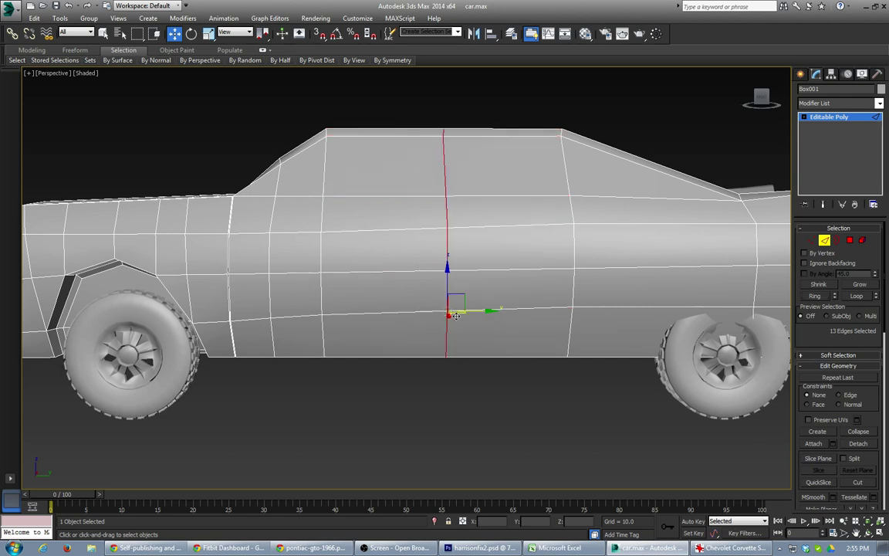
pyautogui.hotkey('ctrl', 'z')
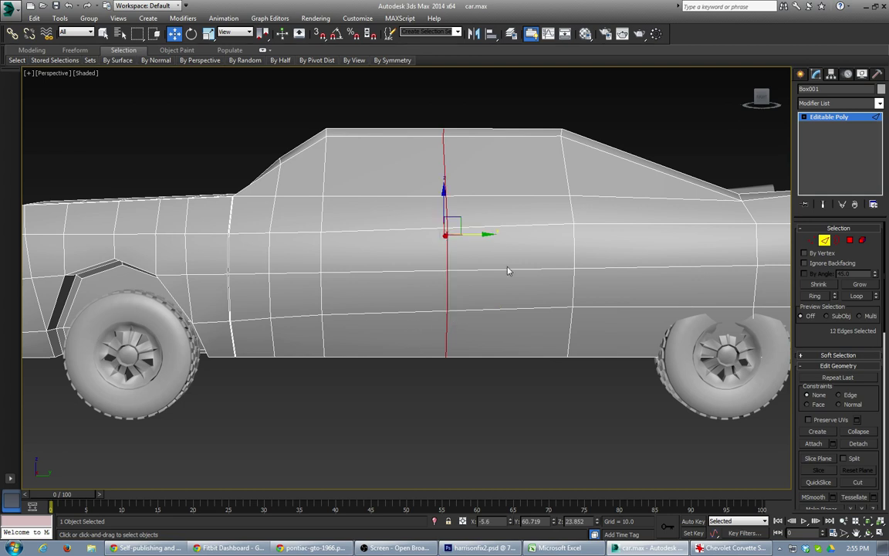
pyautogui.moveTo(475, 237); pyautogui.dragTo(568, 234)
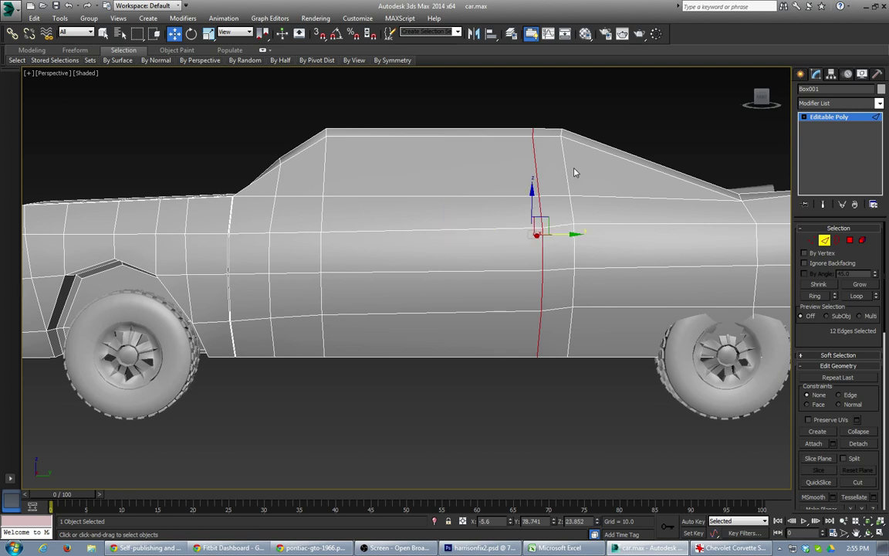
# Step: Bevel the two side window polygons inward together to form a recessed window
pyautogui.click(372, 196)
pyautogui.keyDown('alt'); pyautogui.moveTo(372, 196); pyautogui.dragTo(461, 206, button='middle'); pyautogui.keyUp('alt')
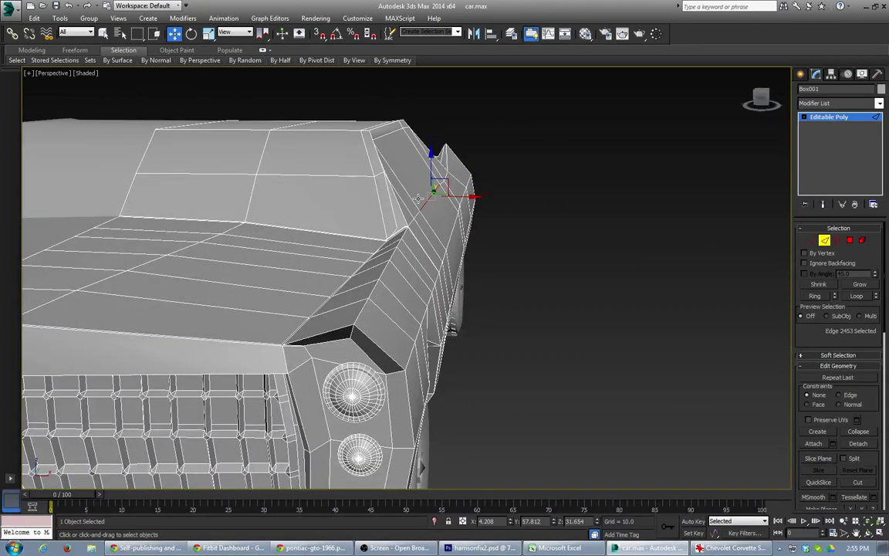
pyautogui.click(850, 240)
pyautogui.click(426, 190)
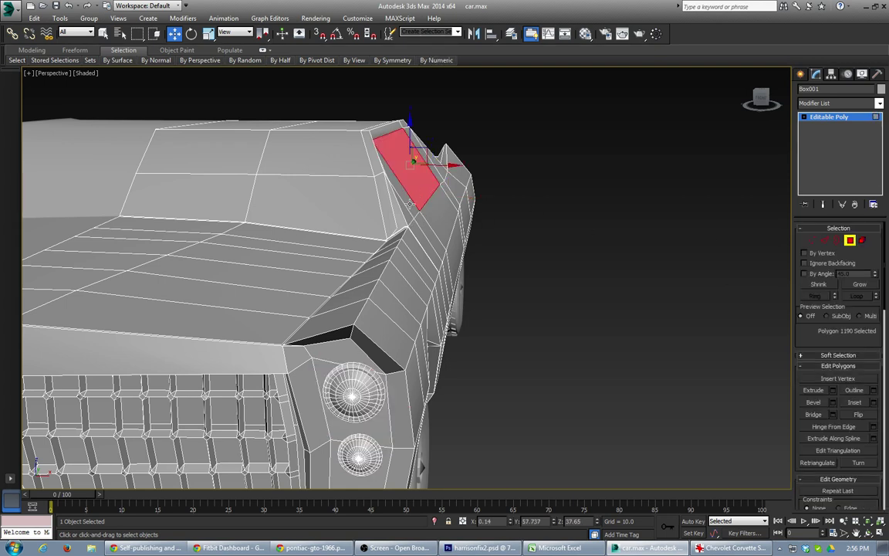
pyautogui.keyDown('ctrl'); pyautogui.click(410, 203); pyautogui.keyUp('ctrl')
pyautogui.keyDown('alt'); pyautogui.moveTo(477, 204); pyautogui.dragTo(391, 208, button='middle'); pyautogui.keyUp('alt')
pyautogui.scroll(3, 392, 213)
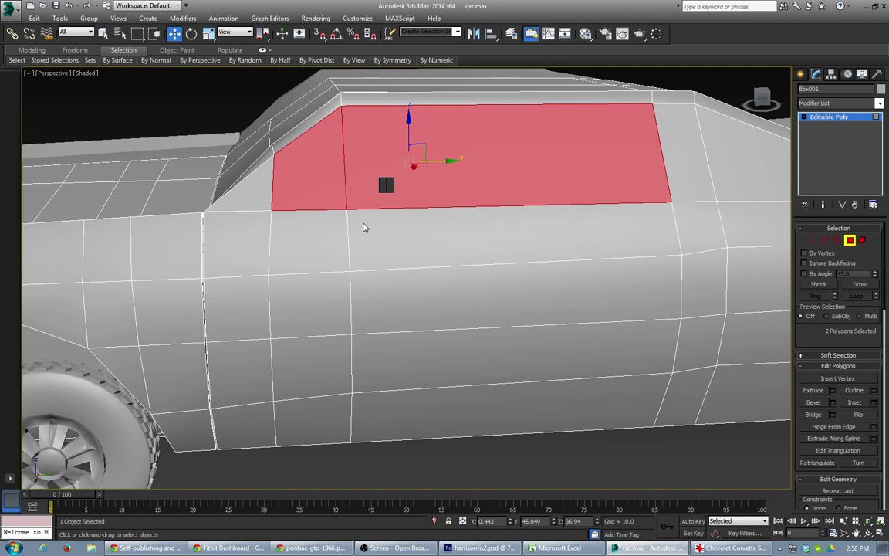
pyautogui.hotkey('ctrl', 'shift', 'b')
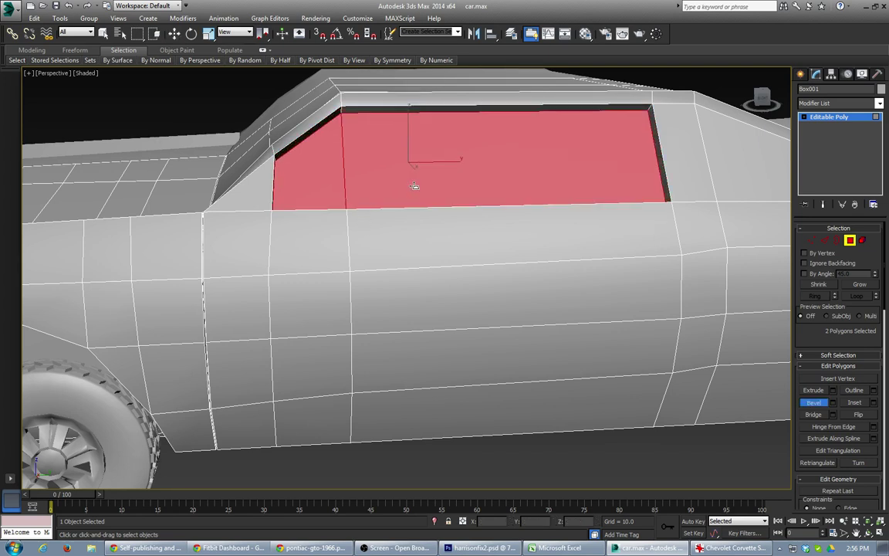
pyautogui.moveTo(414, 183); pyautogui.dragTo(409, 186)
# Step: Chamfer the six outer border edges around the recessed side window
pyautogui.keyDown('alt'); pyautogui.moveTo(469, 169); pyautogui.dragTo(502, 159, button='middle'); pyautogui.keyUp('alt')
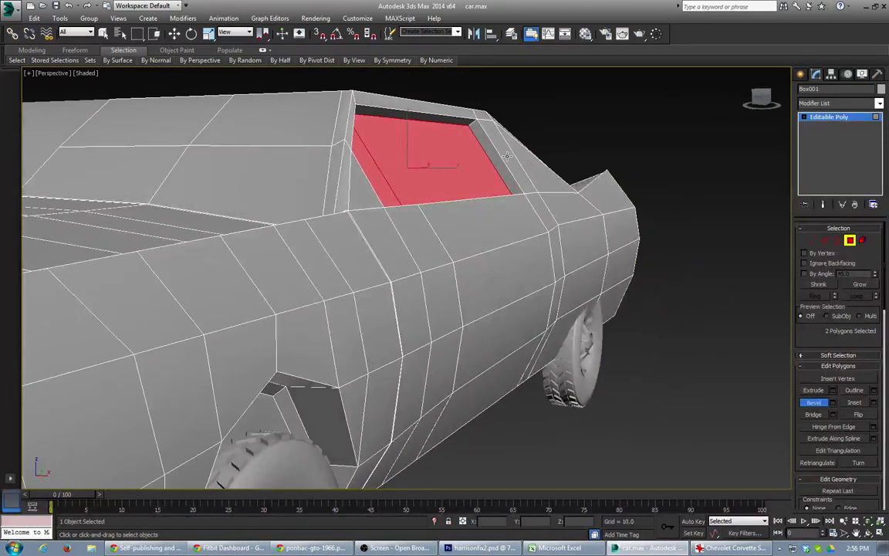
pyautogui.press('2')
pyautogui.press('w')
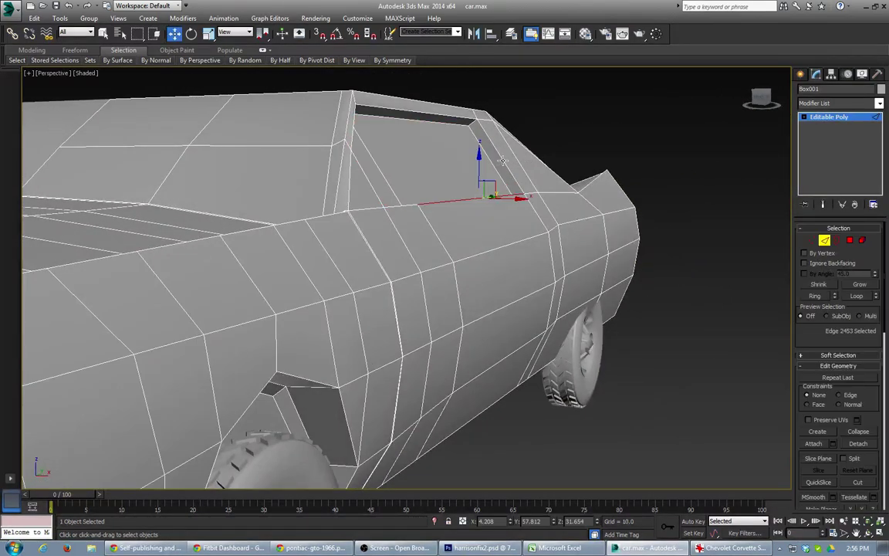
pyautogui.click(501, 161)
pyautogui.keyDown('ctrl'); pyautogui.click(463, 119); pyautogui.keyUp('ctrl')
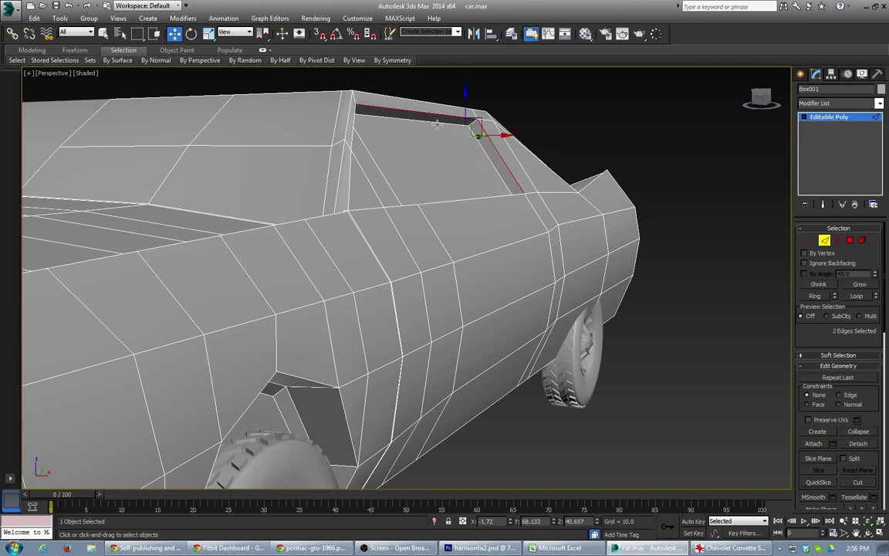
pyautogui.keyDown('ctrl'); pyautogui.click(352, 125); pyautogui.keyUp('ctrl')
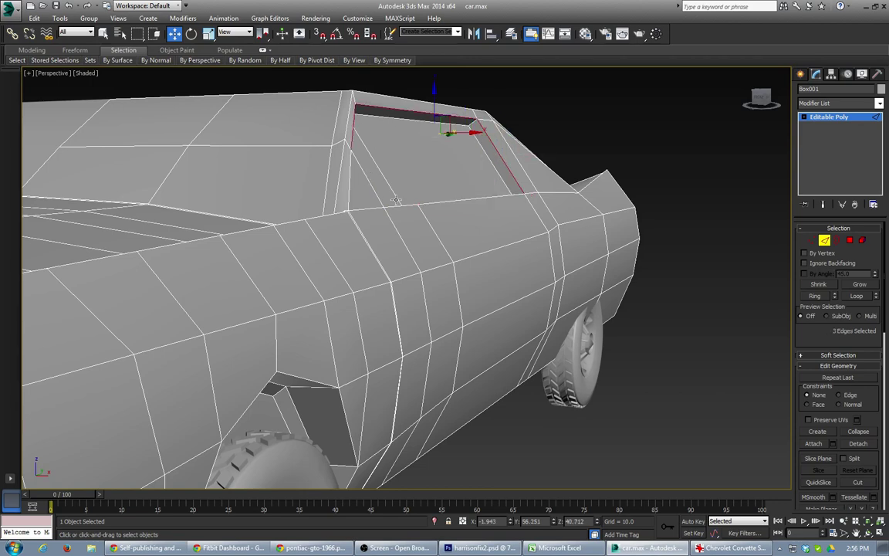
pyautogui.keyDown('alt'); pyautogui.moveTo(352, 125); pyautogui.dragTo(287, 206, button='middle'); pyautogui.keyUp('alt')
pyautogui.keyDown('ctrl'); pyautogui.click(252, 193); pyautogui.keyUp('ctrl')
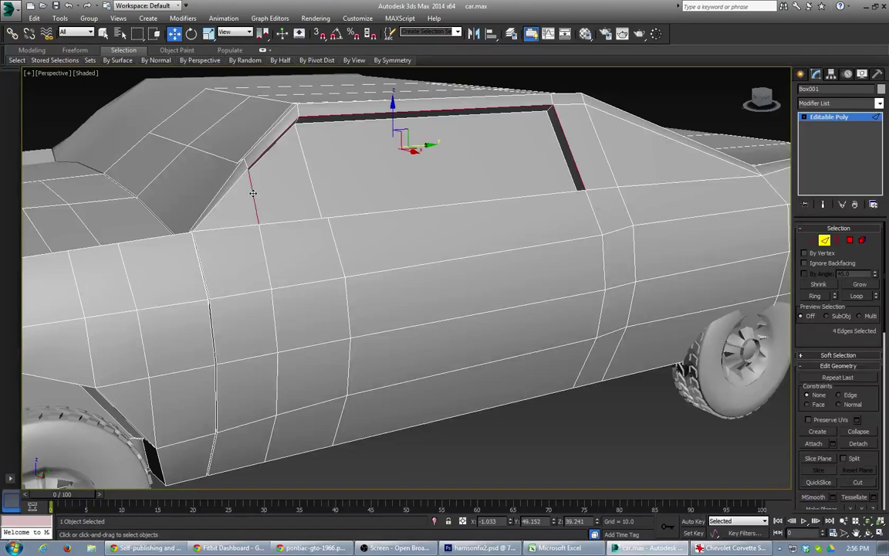
pyautogui.keyDown('ctrl'); pyautogui.click(294, 221); pyautogui.keyUp('ctrl')
pyautogui.keyDown('ctrl'); pyautogui.click(457, 206); pyautogui.keyUp('ctrl')
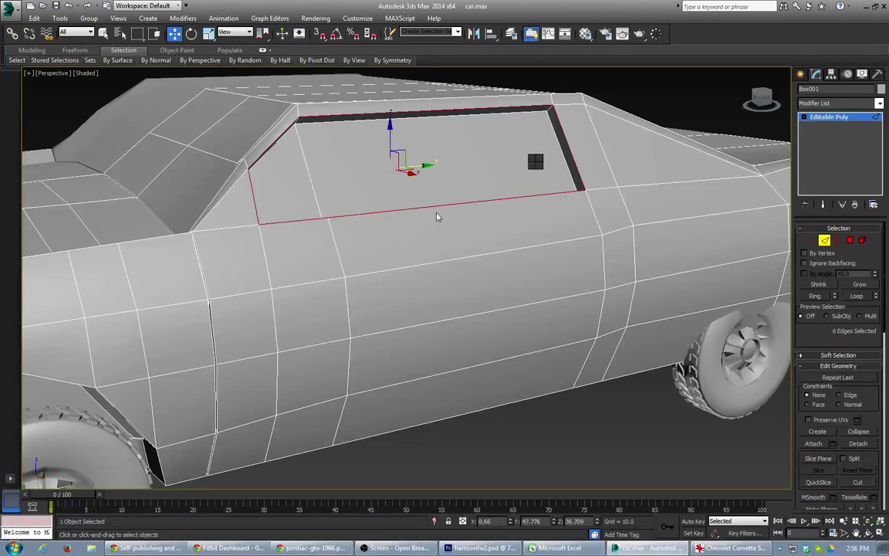
pyautogui.click(438, 227)
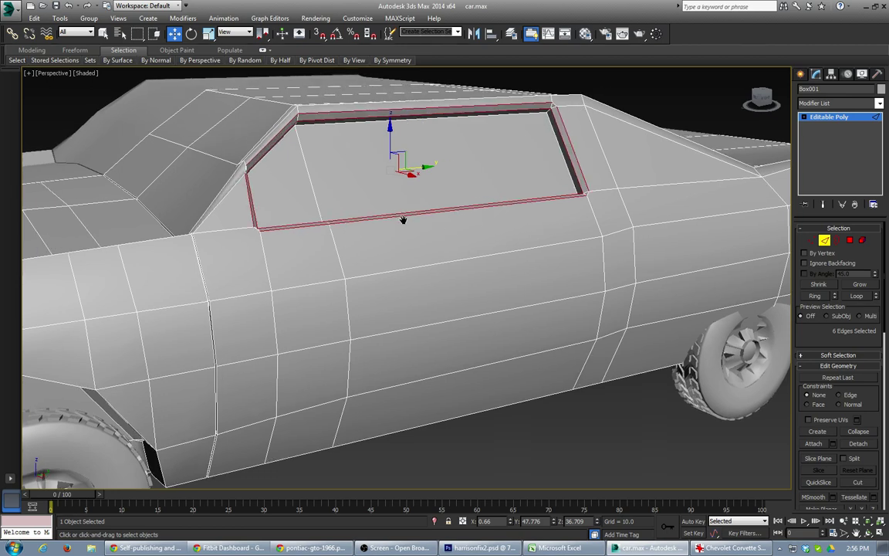
pyautogui.scroll(-5, 403, 222)
pyautogui.keyDown('alt'); pyautogui.moveTo(403, 228); pyautogui.dragTo(423, 240, button='middle'); pyautogui.keyUp('alt')
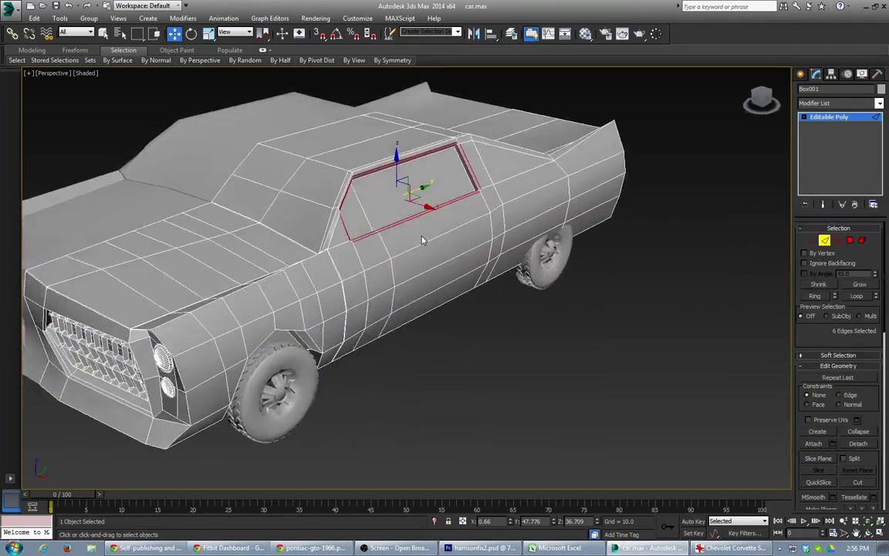
pyautogui.click(823, 241)
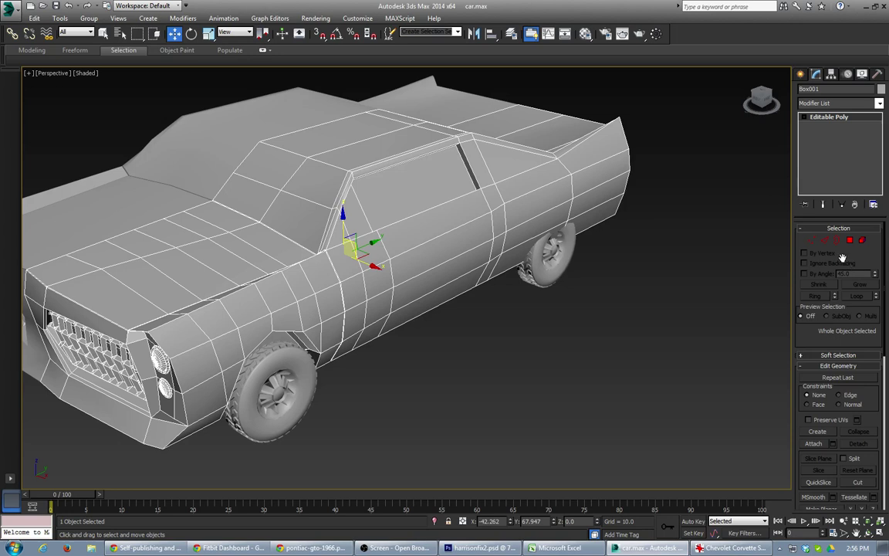
pyautogui.click(627, 280)
# Step: Create a sphere with a radius of about 5.26 and 32 segments in the Front view, just outside the car's front fender
pyautogui.click(801, 75)
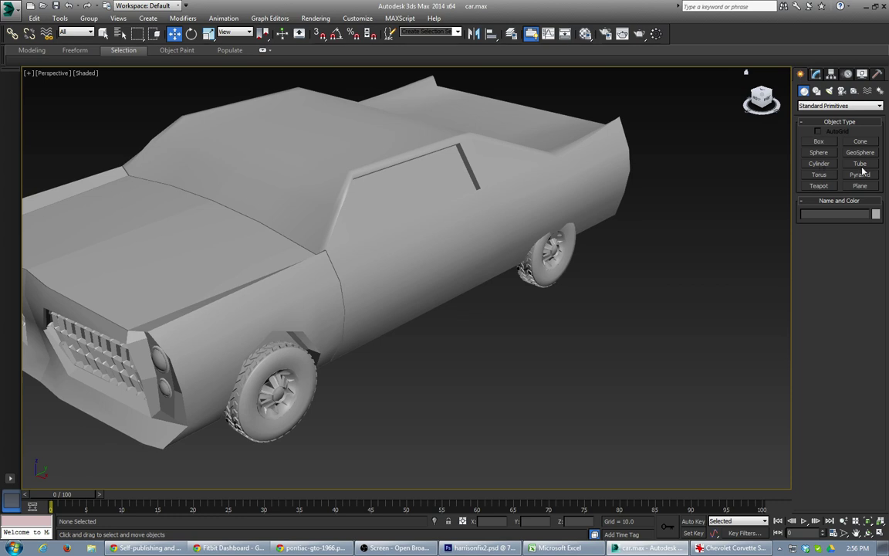
pyautogui.click(819, 154)
pyautogui.hotkey('alt', 'w')
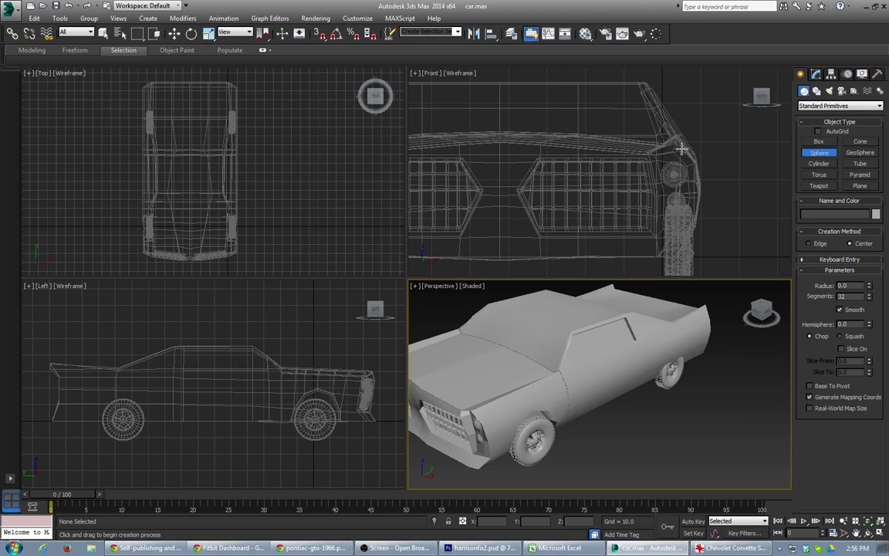
pyautogui.moveTo(709, 137); pyautogui.dragTo(729, 139)
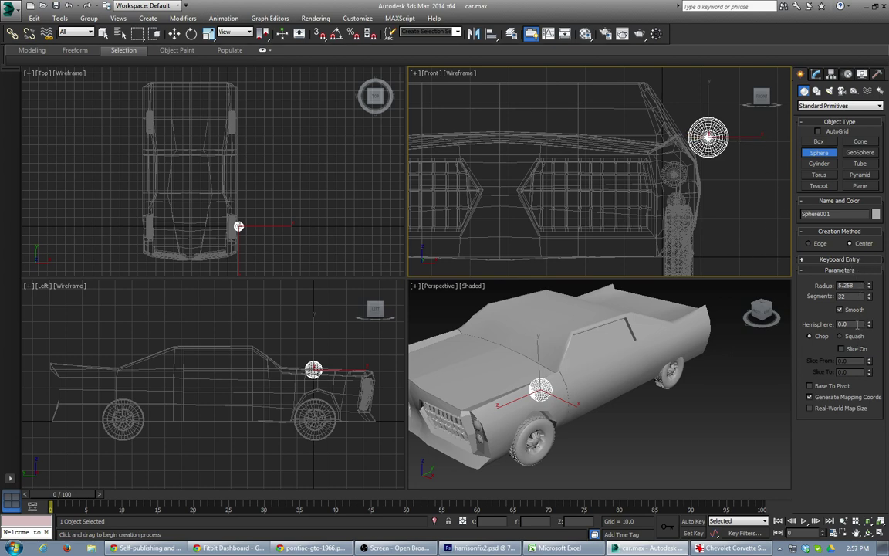
# Step: Set the sphere's hemisphere value to 0.5 and move it rearward to about Y 35.3, beside the base of the windshield
pyautogui.write('0.5')
pyautogui.press('Return')
pyautogui.rightClick(235, 229)
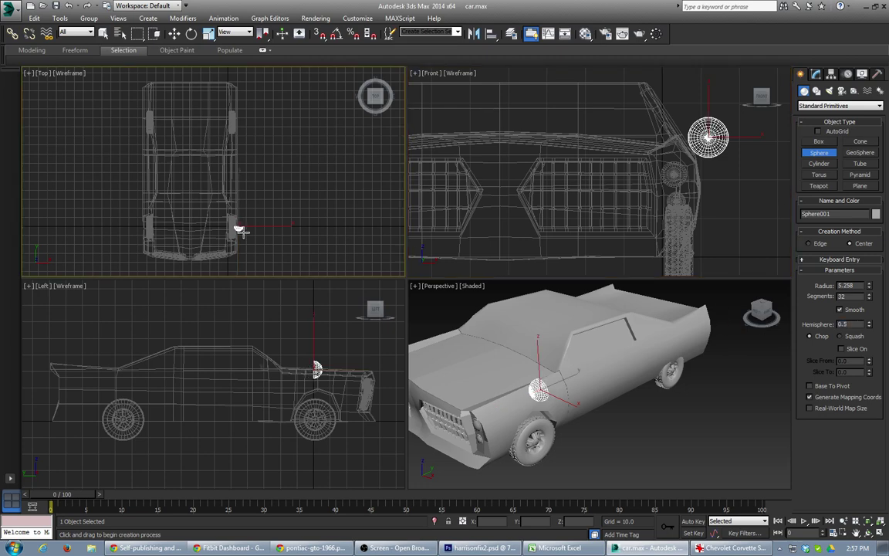
pyautogui.press('w')
pyautogui.moveTo(240, 193); pyautogui.dragTo(243, 161)
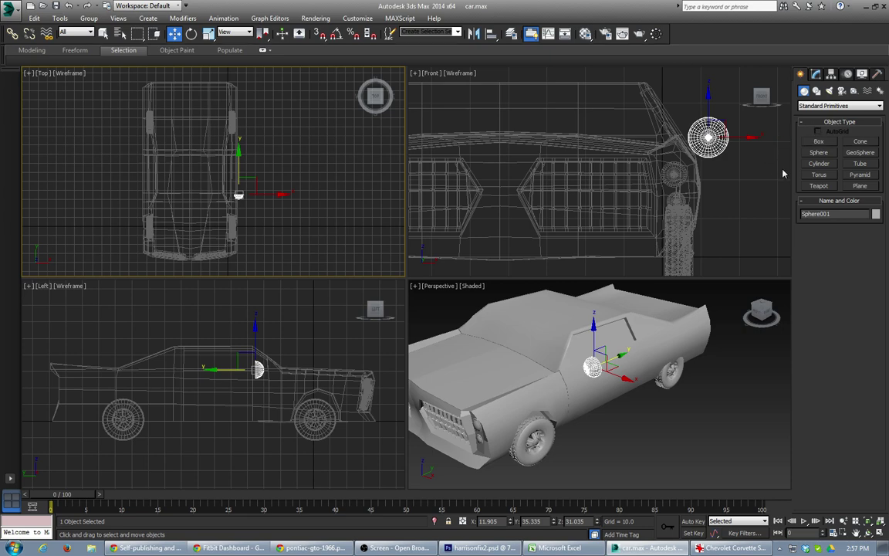
# Step: Reduce the half sphere's segments to 16
pyautogui.click(816, 73)
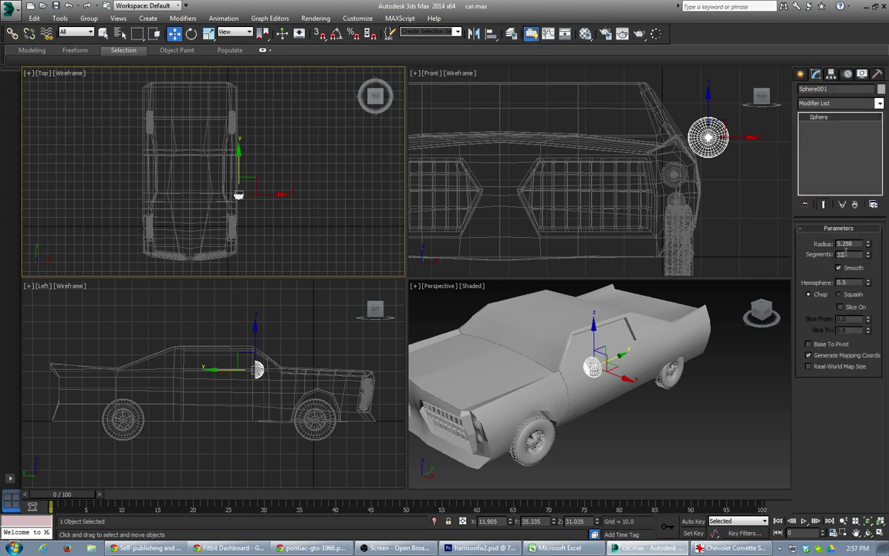
pyautogui.moveTo(845, 253); pyautogui.dragTo(814, 255)
pyautogui.write('16')
pyautogui.press('Return')
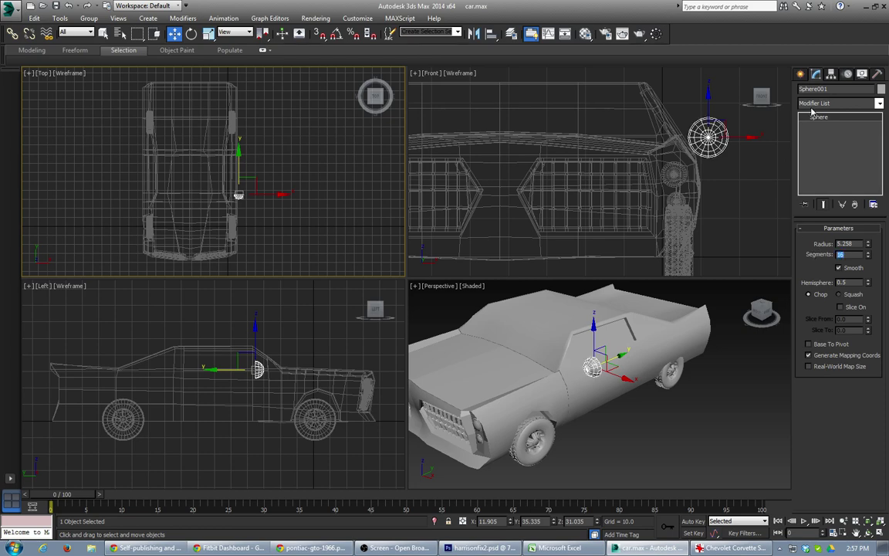
# Step: Apply an FFD 2x2x2 modifier to the half sphere and pull its front control points forward to about Y 25.3
pyautogui.click(840, 102)
pyautogui.scroll(-5, 839, 202)
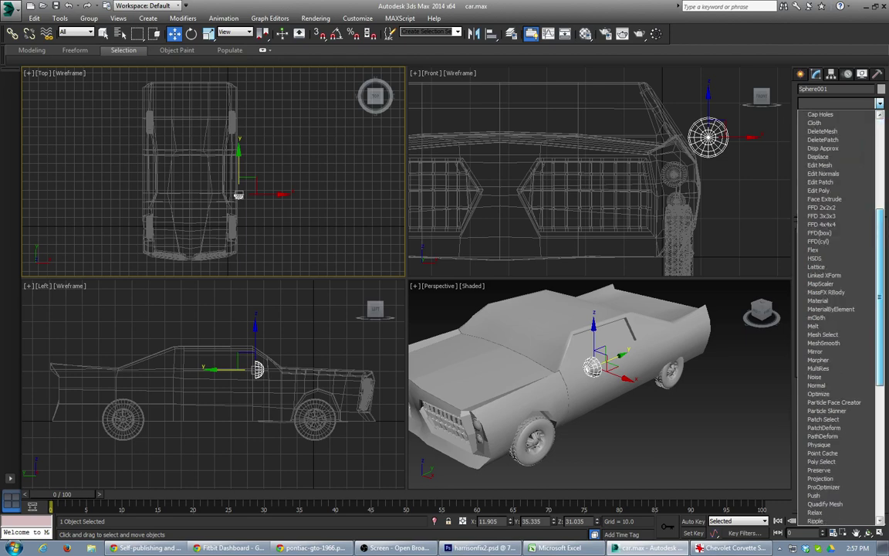
pyautogui.click(833, 208)
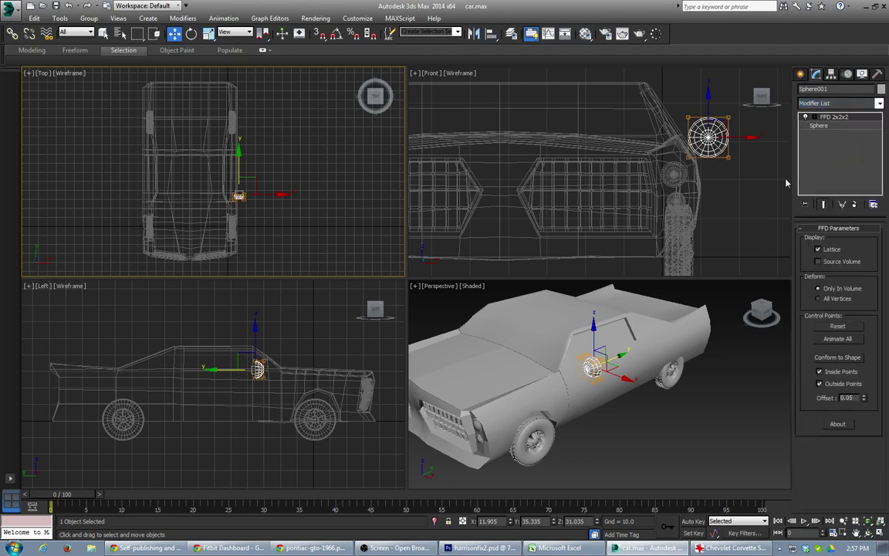
pyautogui.click(816, 116)
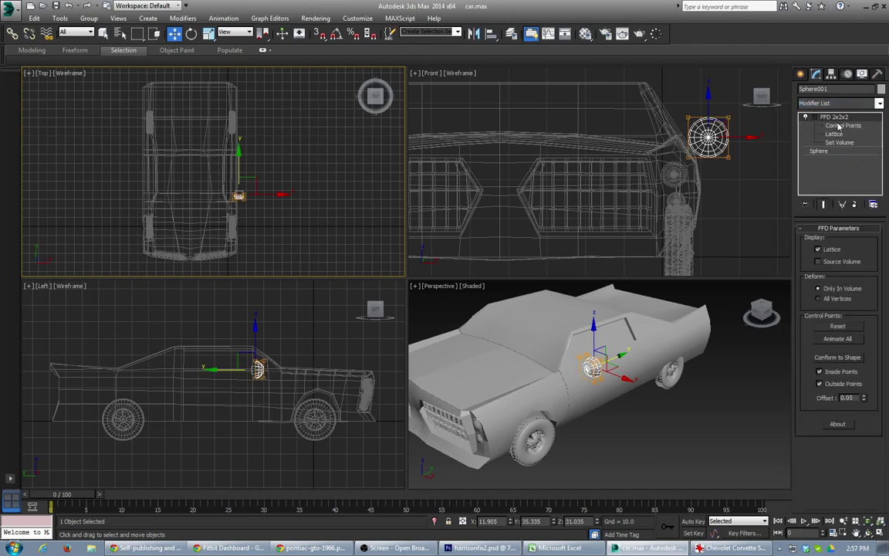
pyautogui.click(841, 125)
pyautogui.scroll(10, 234, 198)
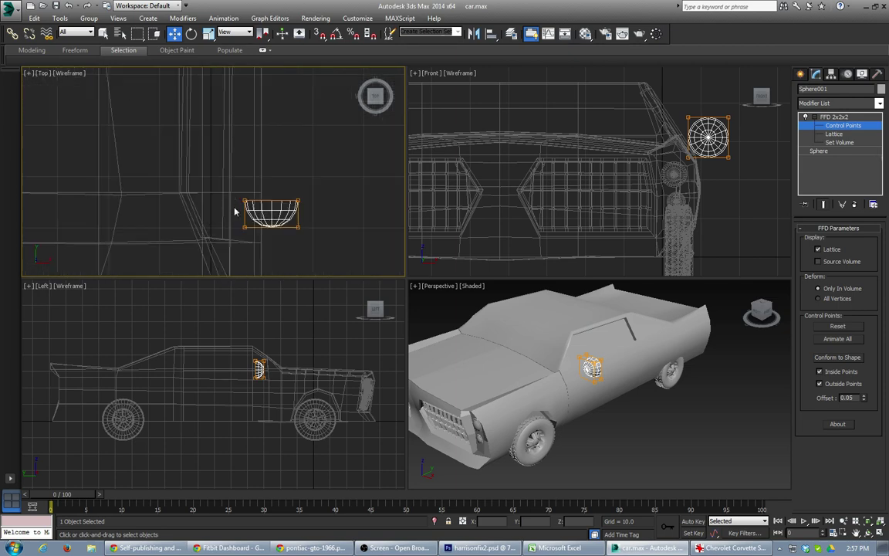
pyautogui.moveTo(231, 213); pyautogui.dragTo(309, 250)
pyautogui.moveTo(275, 198); pyautogui.dragTo(276, 222)
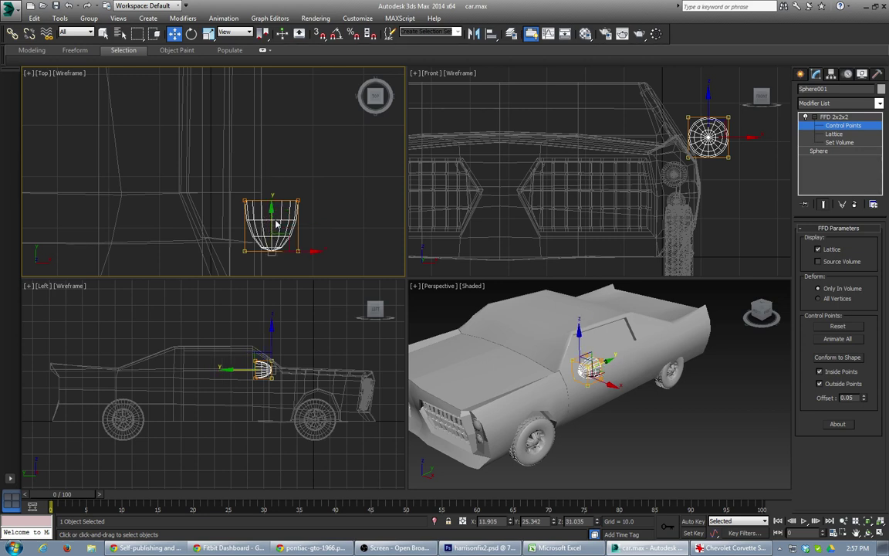
# Step: Scale the front control points inward to taper the shell, and shrink the whole lattice to roughly half size
pyautogui.press('e')
pyautogui.press('r')
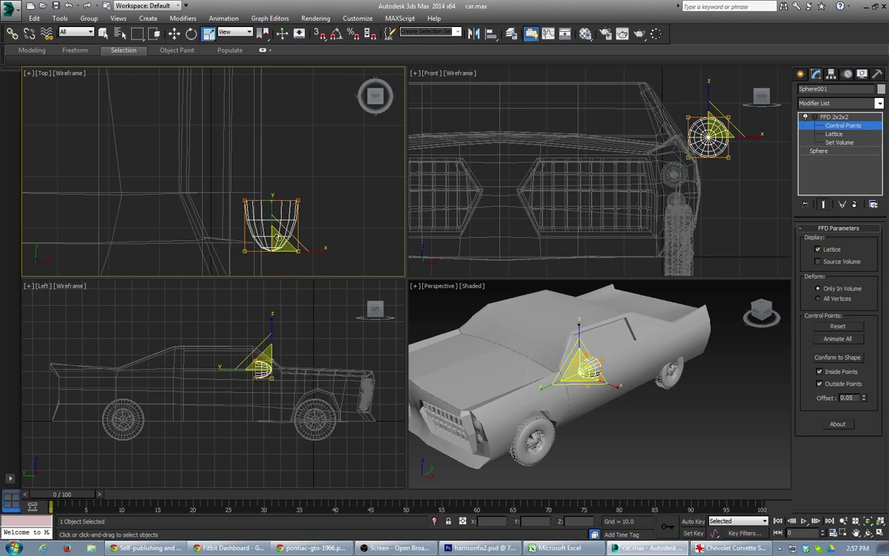
pyautogui.moveTo(275, 244); pyautogui.dragTo(278, 268)
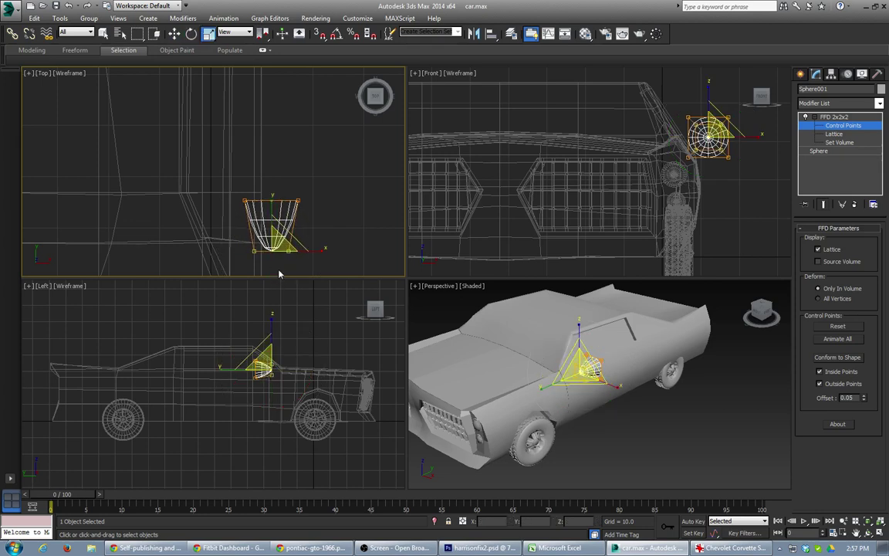
pyautogui.moveTo(226, 162); pyautogui.dragTo(335, 271)
pyautogui.moveTo(279, 213); pyautogui.dragTo(278, 261)
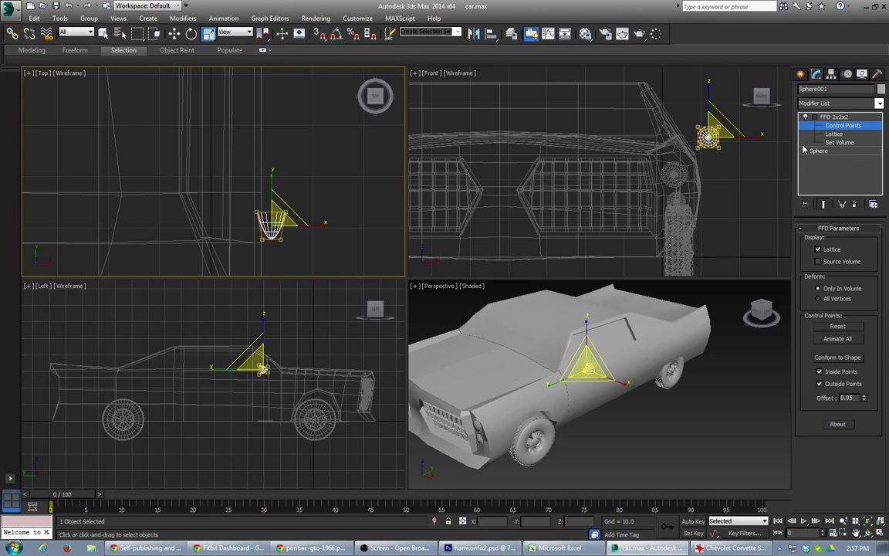
# Step: Collapse the tapered shell's entire modifier stack and convert it to an Editable Poly
pyautogui.click(834, 117)
pyautogui.rightClick(833, 116)
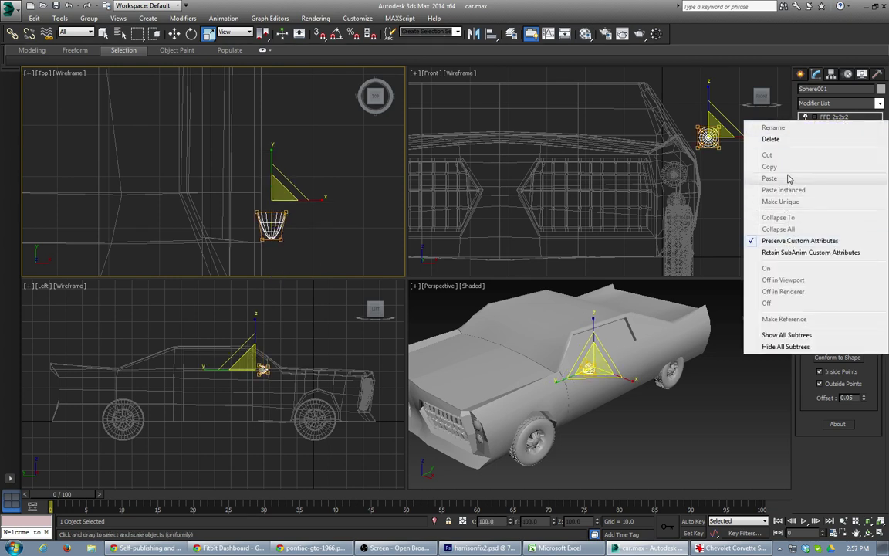
pyautogui.click(716, 145)
pyautogui.click(834, 125)
pyautogui.click(842, 118)
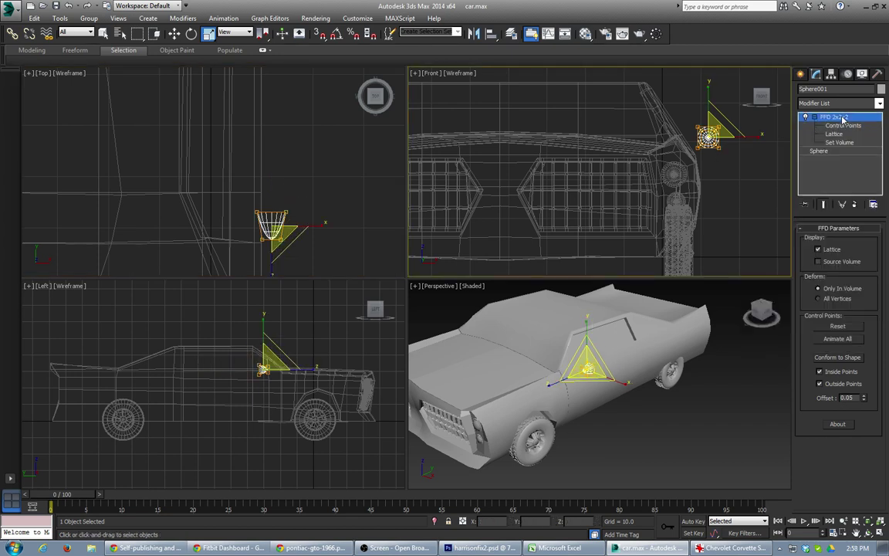
pyautogui.rightClick(843, 117)
pyautogui.click(718, 198)
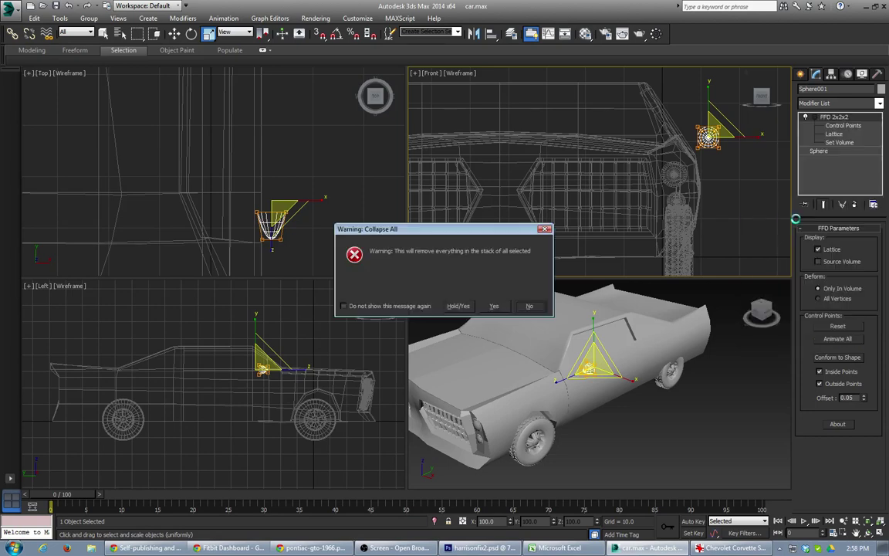
pyautogui.click(494, 307)
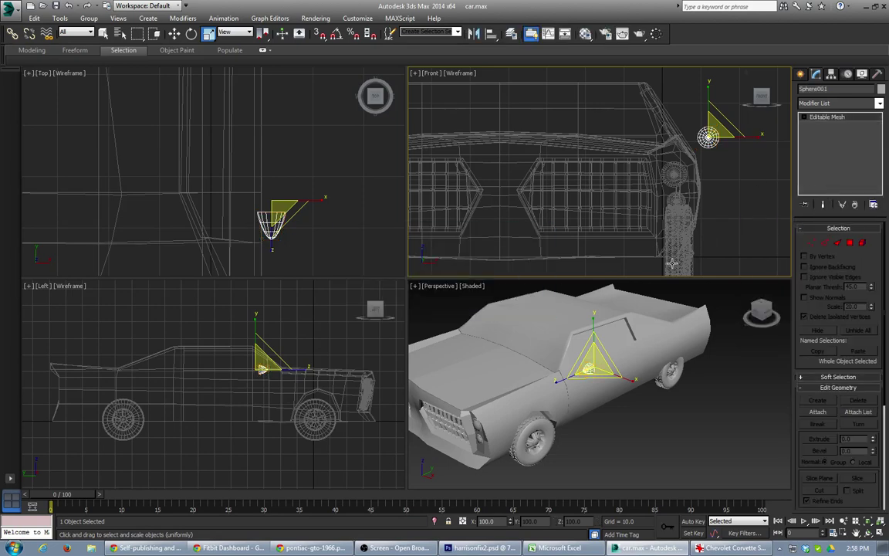
pyautogui.rightClick(820, 122)
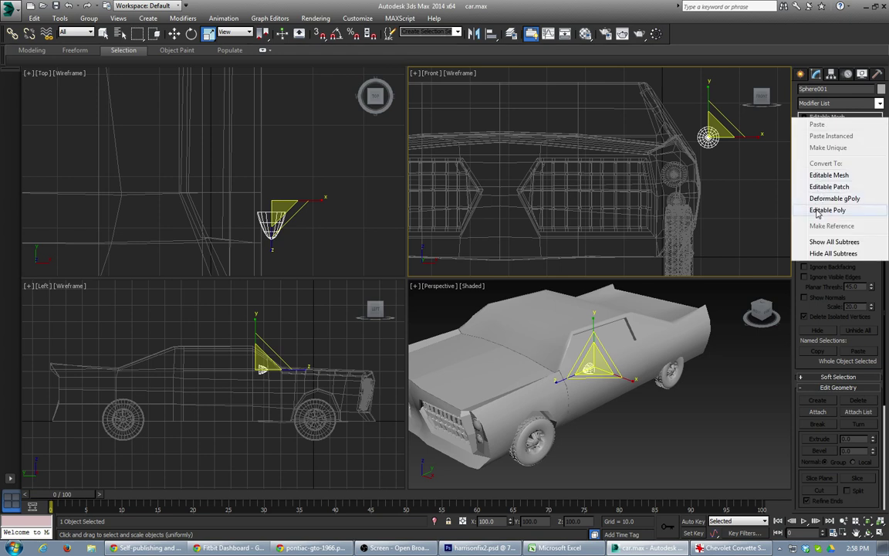
pyautogui.click(818, 178)
# Step: Isolate the tapered shell and extrude one lower side polygon facing the car into a short stub
pyautogui.click(804, 117)
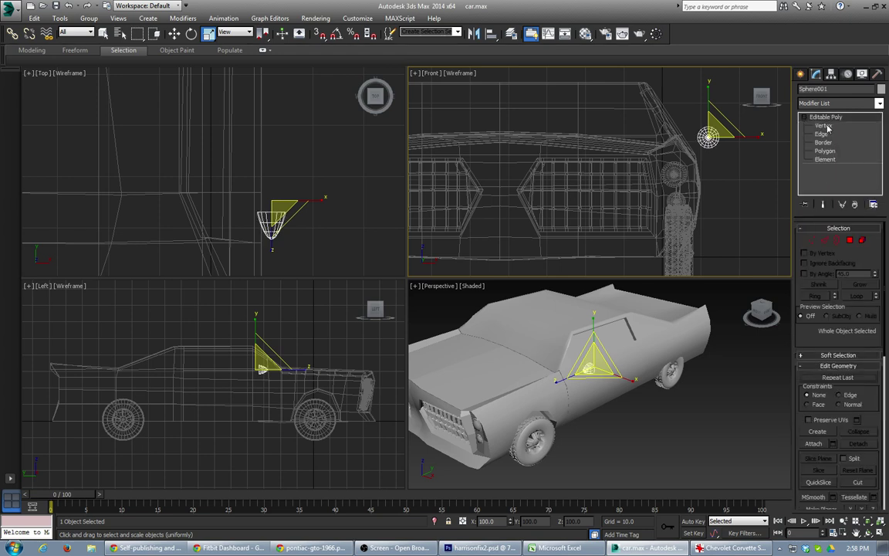
pyautogui.click(825, 151)
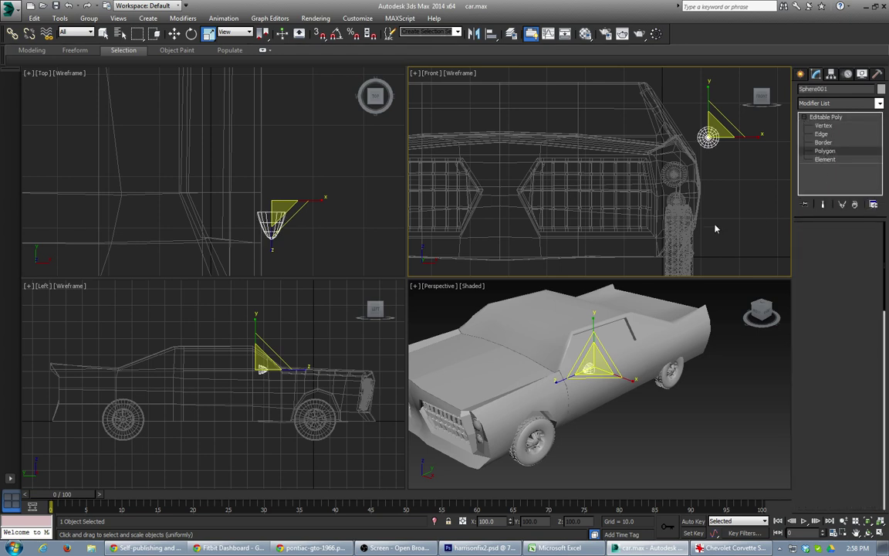
pyautogui.scroll(10, 552, 372)
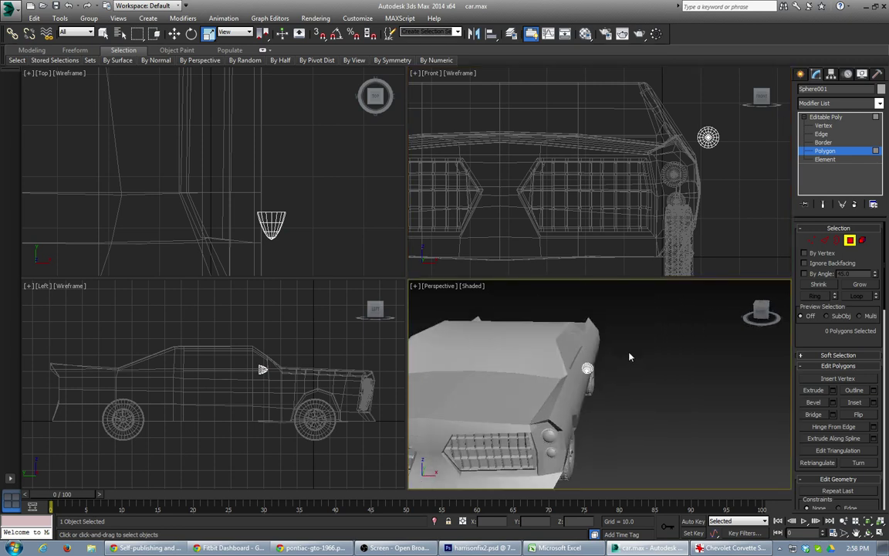
pyautogui.keyDown('alt'); pyautogui.moveTo(577, 373); pyautogui.dragTo(564, 385, button='middle'); pyautogui.keyUp('alt')
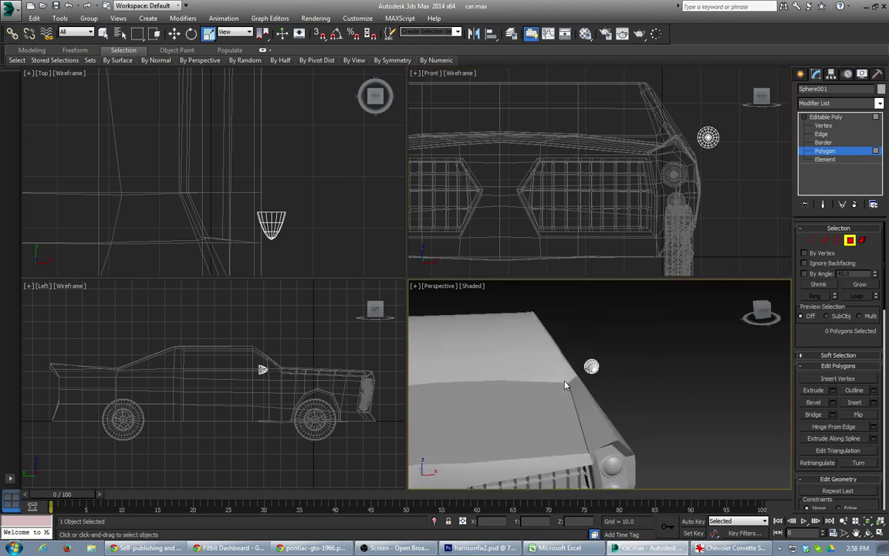
pyautogui.scroll(5, 575, 386)
pyautogui.scroll(-3, 710, 379)
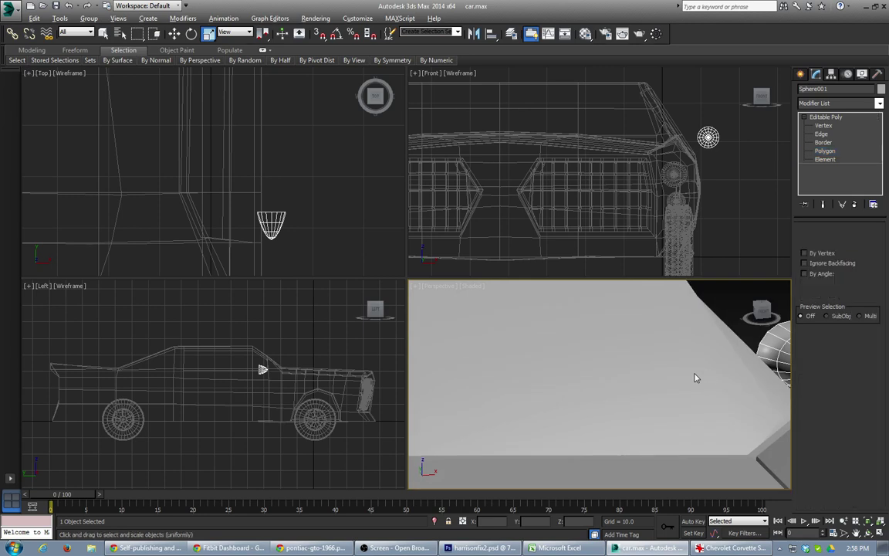
pyautogui.hotkey('alt', 'q')
pyautogui.hotkey('alt', 'w')
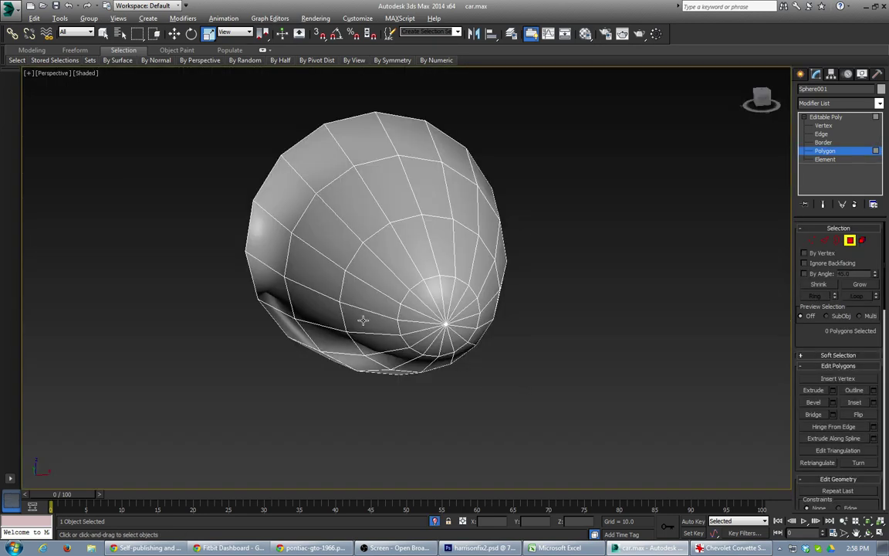
pyautogui.click(307, 336)
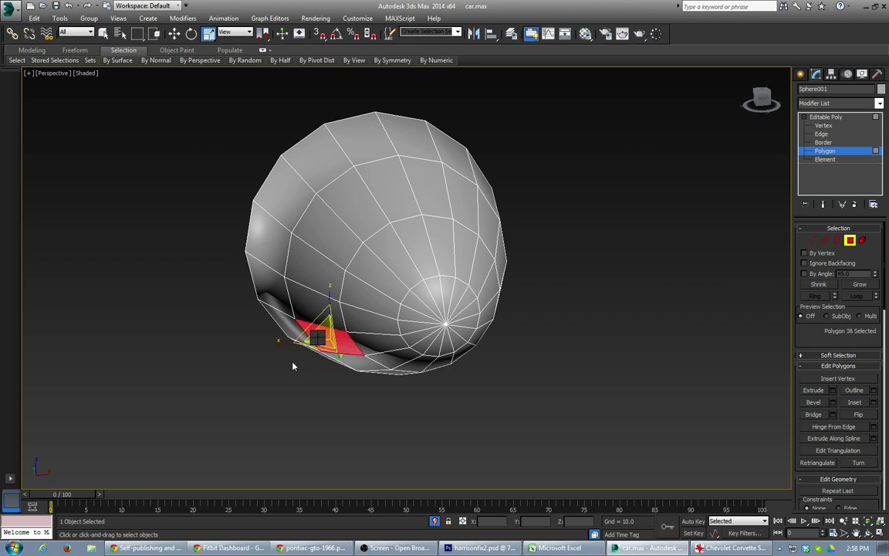
pyautogui.hotkey('shift', 'e')
pyautogui.moveTo(315, 335)
pyautogui.mouseDown()
pyautogui.moveTo(313, 322)
pyautogui.moveTo(313, 331)
pyautogui.mouseUp()
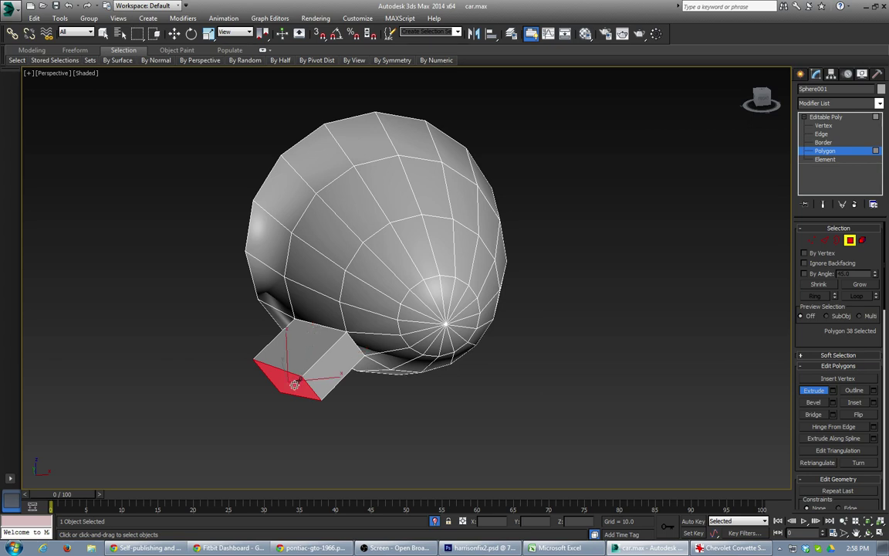
# Step: Scale down the stub's end polygon and bevel it outward into a wide flared mounting base
pyautogui.press('r')
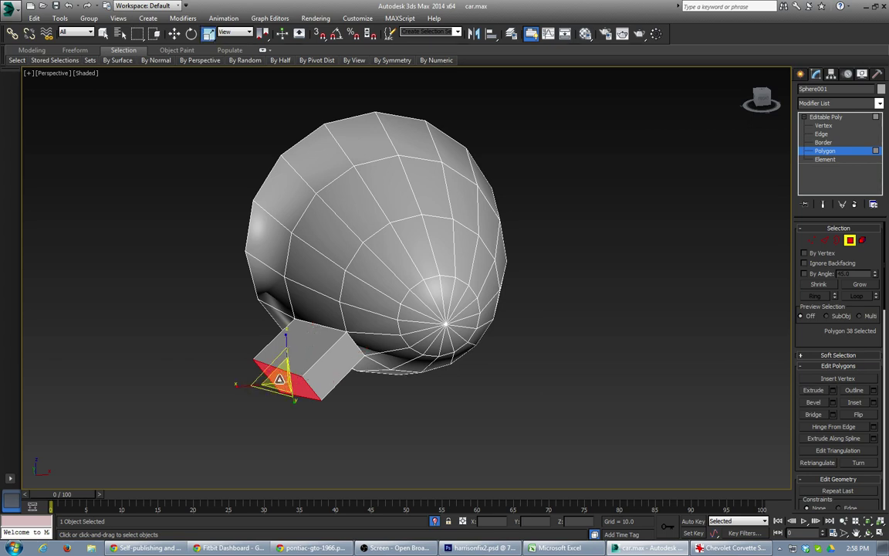
pyautogui.moveTo(279, 378); pyautogui.dragTo(276, 399)
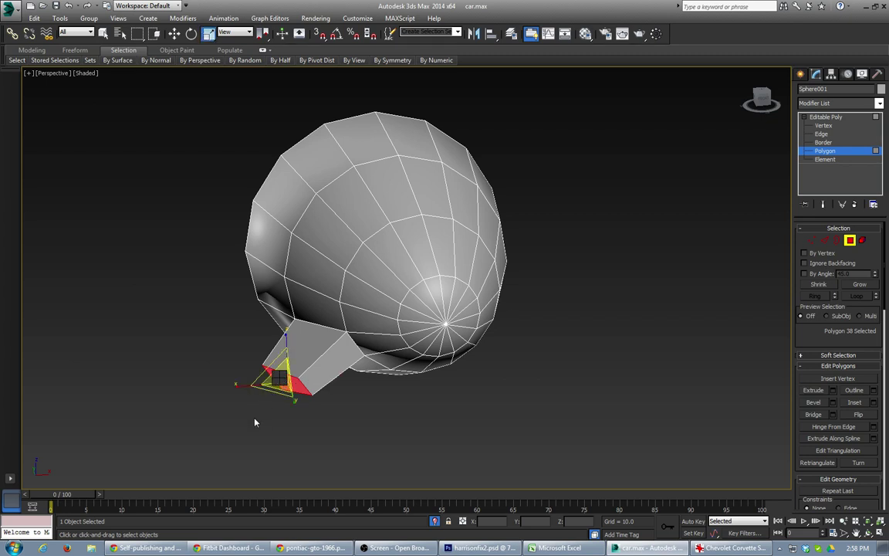
pyautogui.hotkey('ctrl', 'shift', 'b')
pyautogui.moveTo(284, 385); pyautogui.dragTo(283, 378)
pyautogui.click(283, 373)
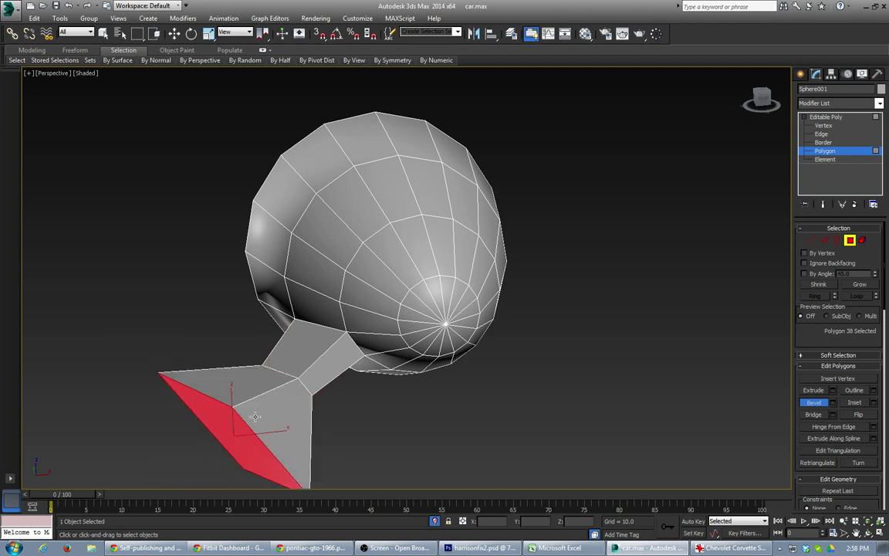
# Step: Select the polygons of the shell's flat circular face by growing the selection from one wedge
pyautogui.keyDown('alt'); pyautogui.moveTo(271, 383); pyautogui.dragTo(328, 345, button='middle'); pyautogui.keyUp('alt')
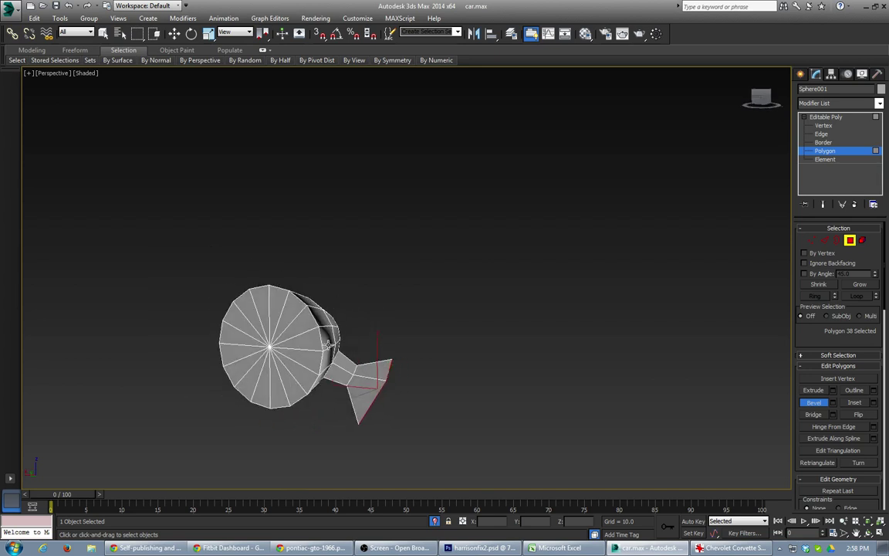
pyautogui.click(290, 360)
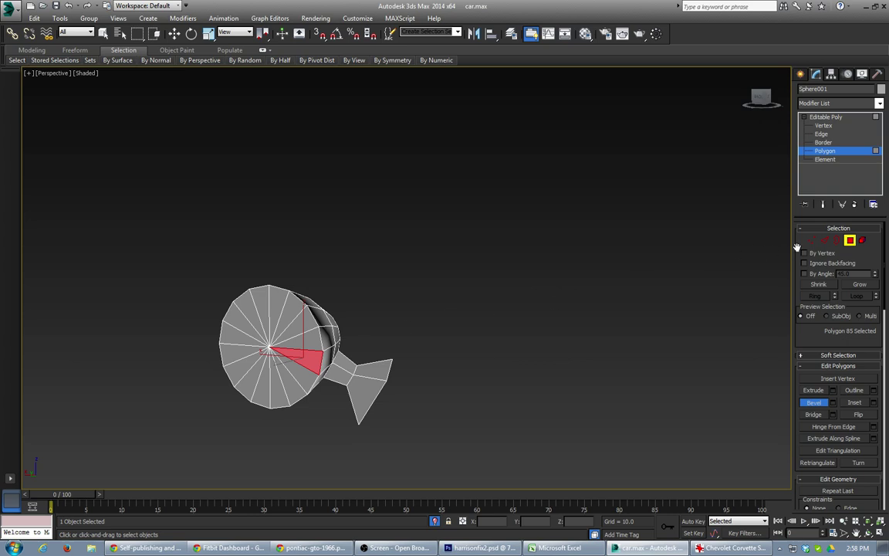
pyautogui.click(859, 285)
pyautogui.keyDown('alt'); pyautogui.moveTo(300, 327); pyautogui.dragTo(343, 367, button='middle'); pyautogui.keyUp('alt')
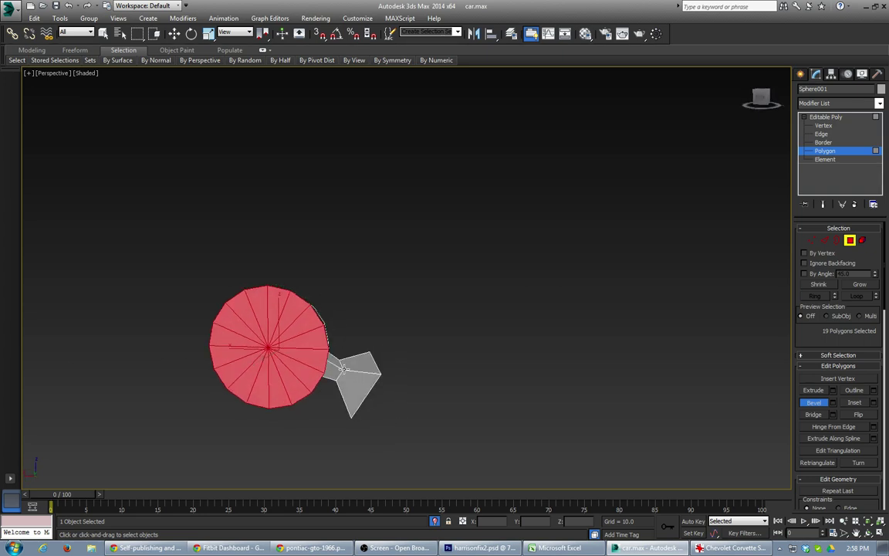
# Step: Try to inset the selected circular face of the shell, and undo the inset
pyautogui.rightClick(285, 340)
pyautogui.hotkey('shift', 'i')
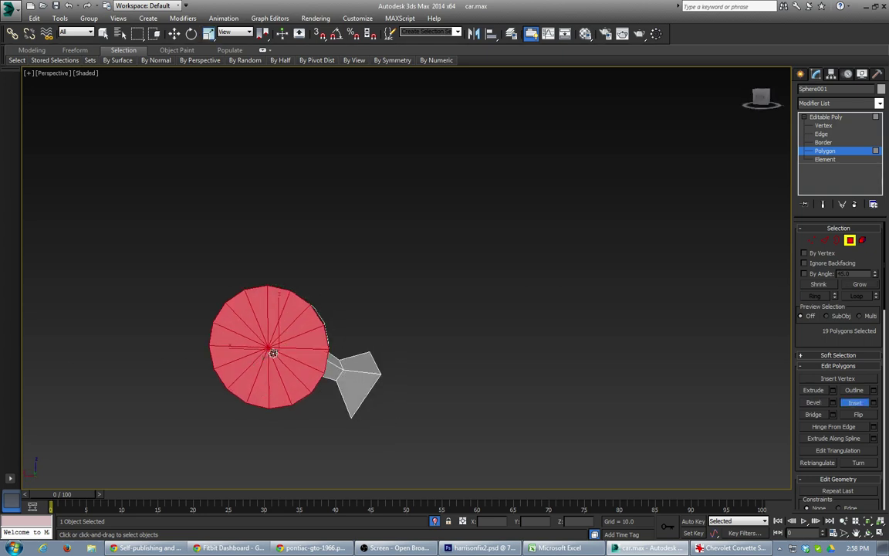
pyautogui.moveTo(274, 353); pyautogui.dragTo(271, 352)
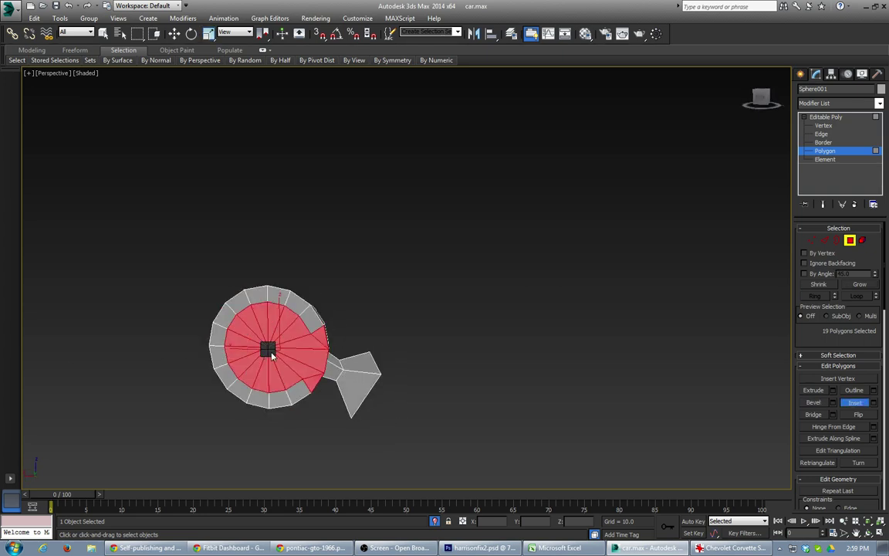
pyautogui.rightClick(257, 363)
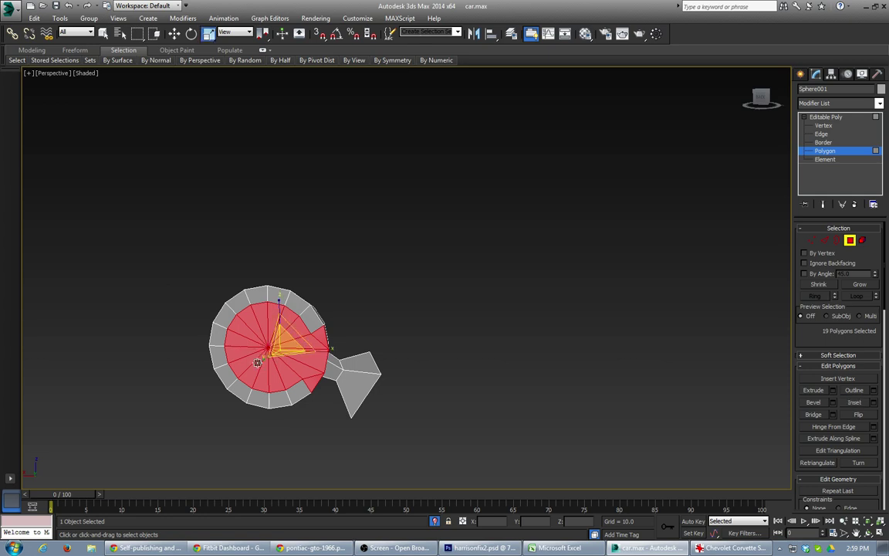
pyautogui.hotkey('ctrl', 'z')
pyautogui.keyDown('alt'); pyautogui.moveTo(309, 390); pyautogui.dragTo(258, 376, button='middle'); pyautogui.keyUp('alt')
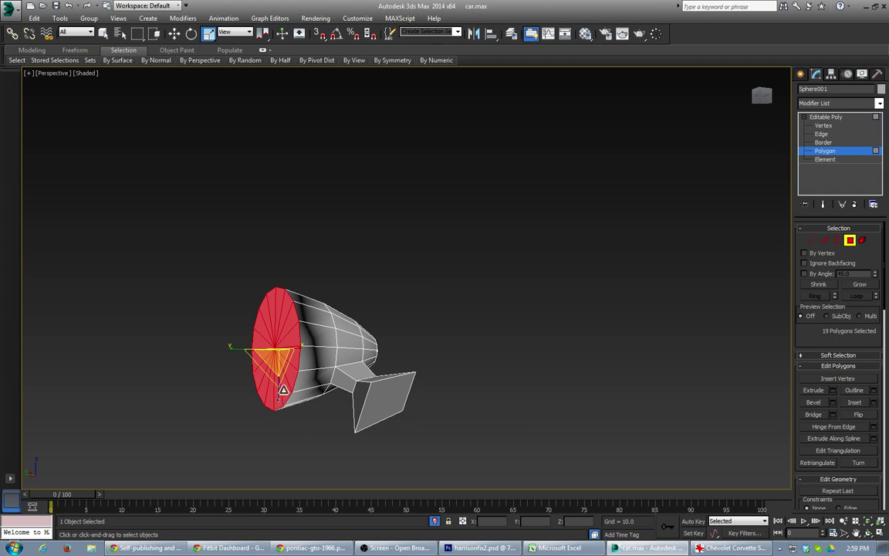
# Step: Try again to inset the selected polygons of the shell's flat circular face
pyautogui.hotkey('alt', 'x')
pyautogui.hotkey('shift', 'i')
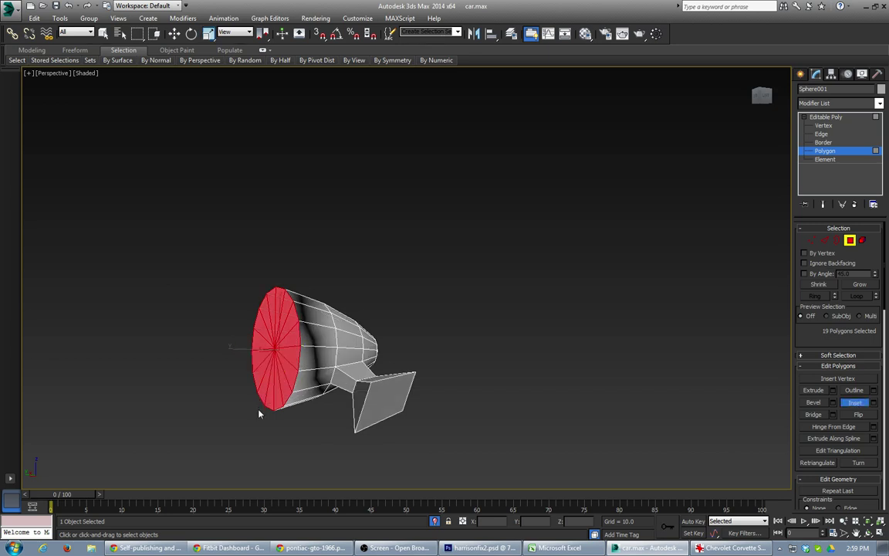
pyautogui.moveTo(275, 354); pyautogui.dragTo(276, 358)
pyautogui.keyDown('alt'); pyautogui.moveTo(272, 378); pyautogui.dragTo(321, 396, button='middle'); pyautogui.keyUp('alt')
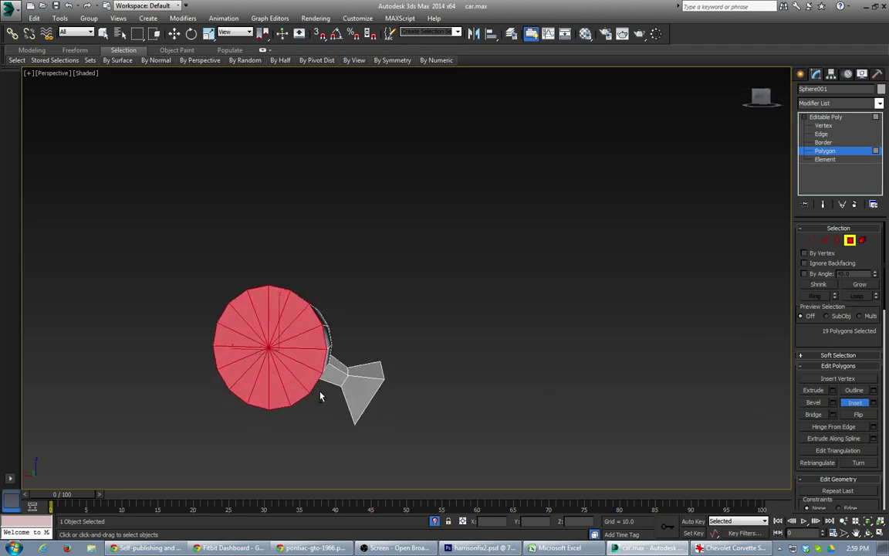
# Step: Try to reselect the circular face by adding its wedge polygons one at a time
pyautogui.click(320, 396)
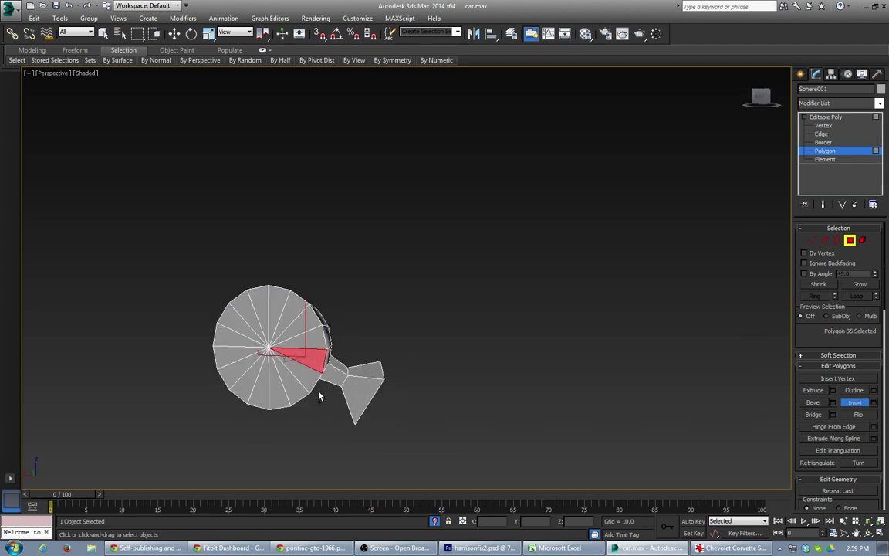
pyautogui.click(312, 406)
pyautogui.click(299, 371)
pyautogui.keyDown('ctrl'); pyautogui.click(299, 357); pyautogui.keyUp('ctrl')
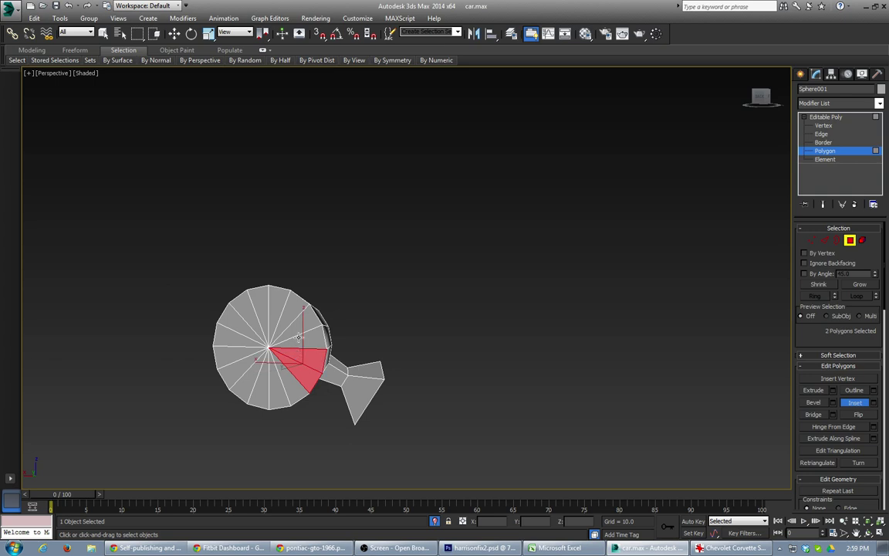
pyautogui.keyDown('ctrl'); pyautogui.click(303, 342); pyautogui.keyUp('ctrl')
pyautogui.keyDown('ctrl'); pyautogui.click(301, 329); pyautogui.keyUp('ctrl')
pyautogui.keyDown('ctrl'); pyautogui.click(290, 317); pyautogui.keyUp('ctrl')
pyautogui.keyDown('ctrl'); pyautogui.click(278, 313); pyautogui.keyUp('ctrl')
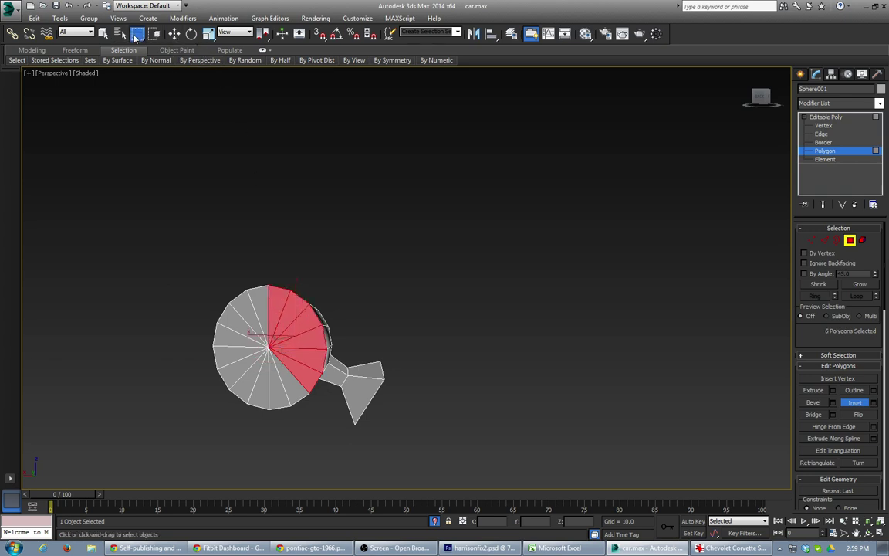
pyautogui.click(121, 34)
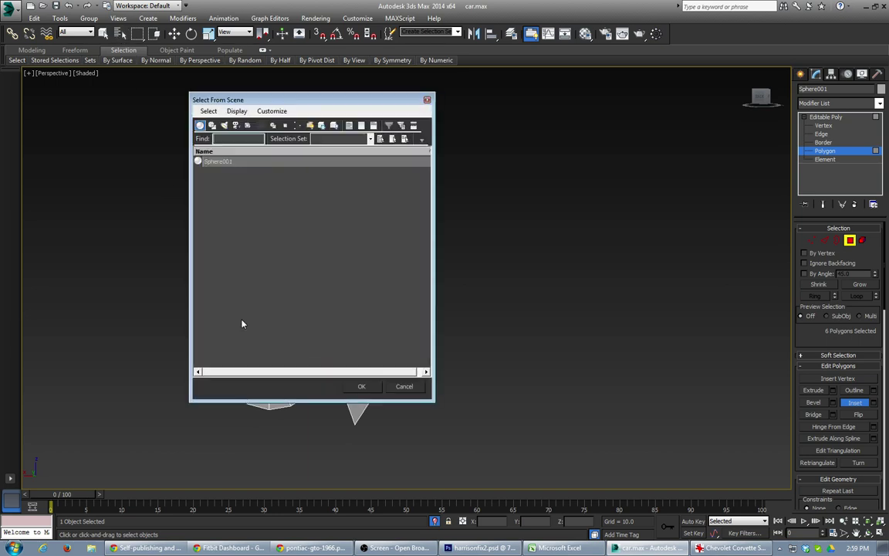
pyautogui.click(427, 101)
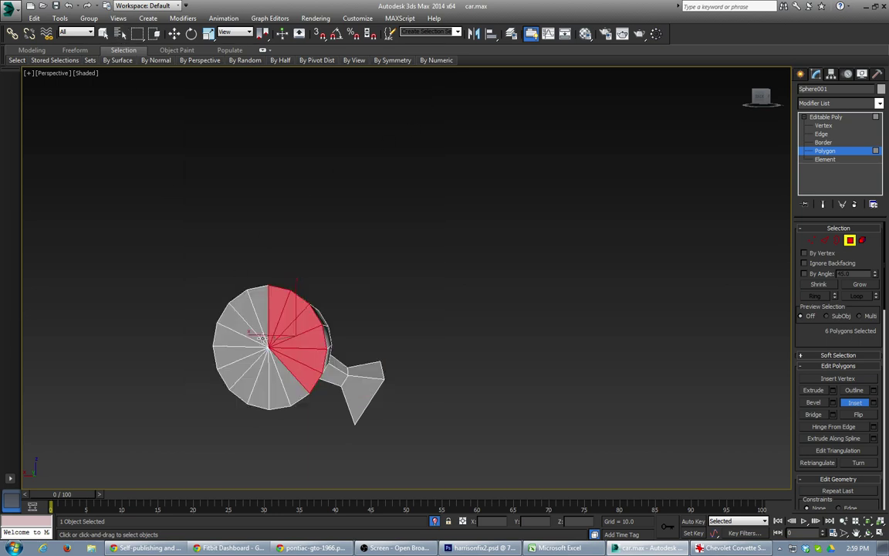
# Step: Select the circular face's wedges with a region and exclude the shell's side polygons from the selection
pyautogui.click(103, 33)
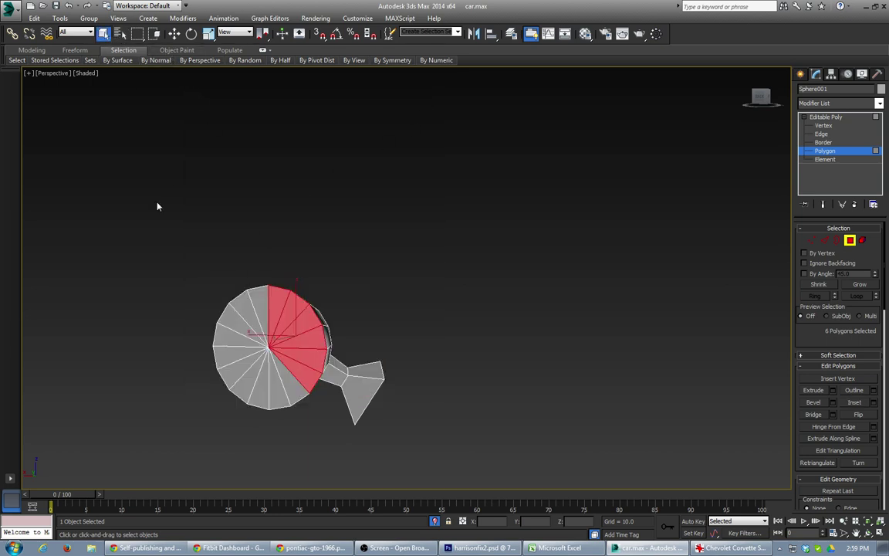
pyautogui.moveTo(231, 300); pyautogui.dragTo(281, 369)
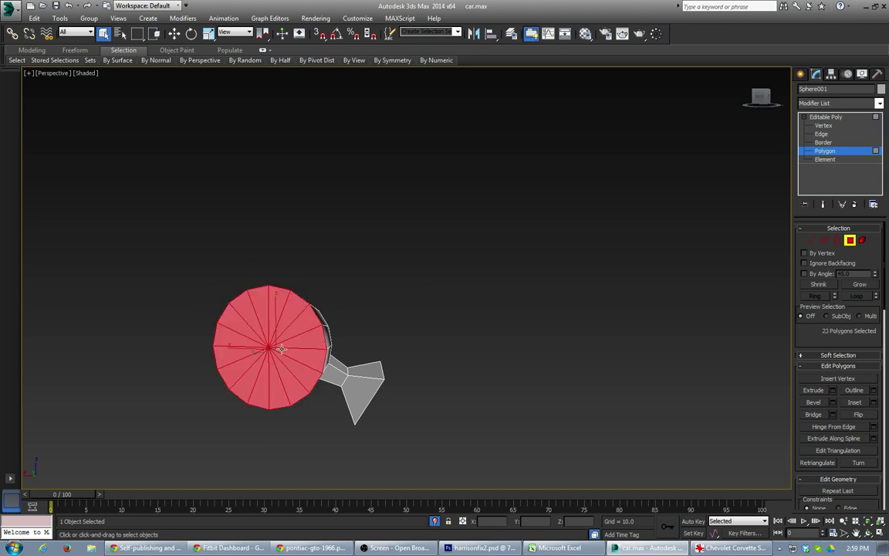
pyautogui.keyDown('alt'); pyautogui.moveTo(282, 349); pyautogui.dragTo(224, 382, button='middle'); pyautogui.keyUp('alt')
pyautogui.moveTo(418, 268); pyautogui.dragTo(240, 448)
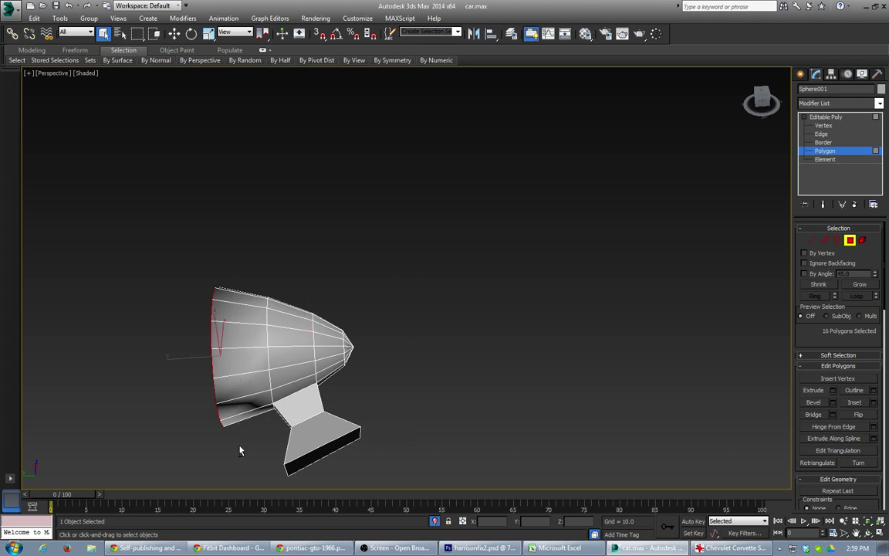
# Step: Inset the circular face and scale up the inner polygons until only a thin rim surrounds them
pyautogui.click(175, 34)
pyautogui.keyDown('alt'); pyautogui.moveTo(161, 345); pyautogui.dragTo(241, 351, button='middle'); pyautogui.keyUp('alt')
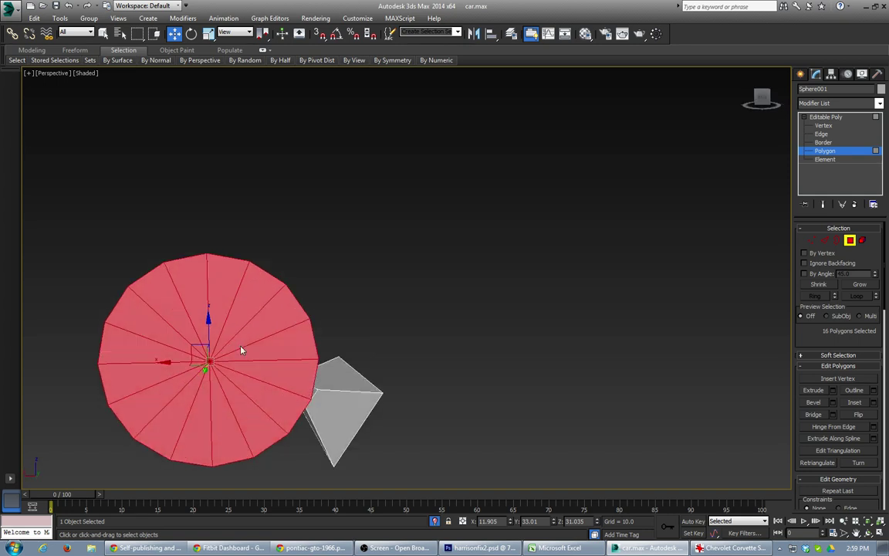
pyautogui.click(218, 399)
pyautogui.moveTo(217, 364)
pyautogui.mouseDown()
pyautogui.moveTo(218, 351)
pyautogui.moveTo(217, 383)
pyautogui.moveTo(216, 370)
pyautogui.mouseUp()
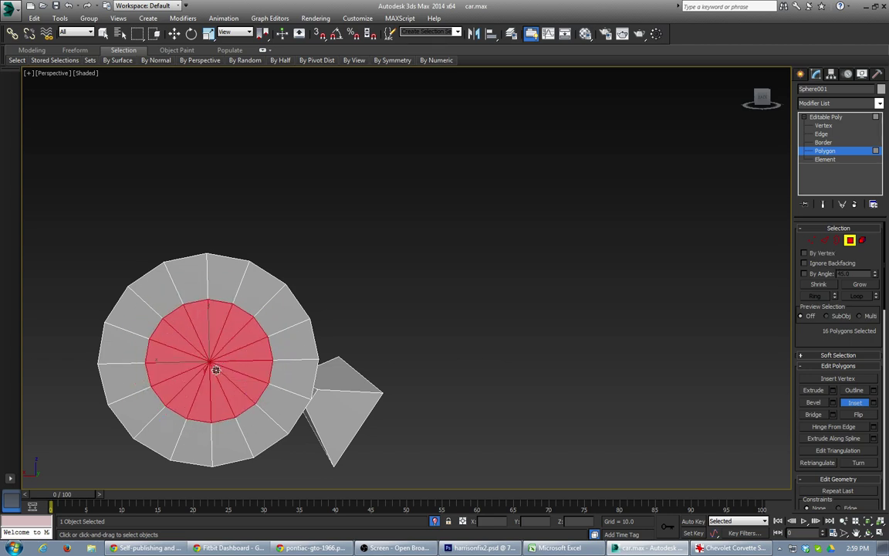
pyautogui.press('w')
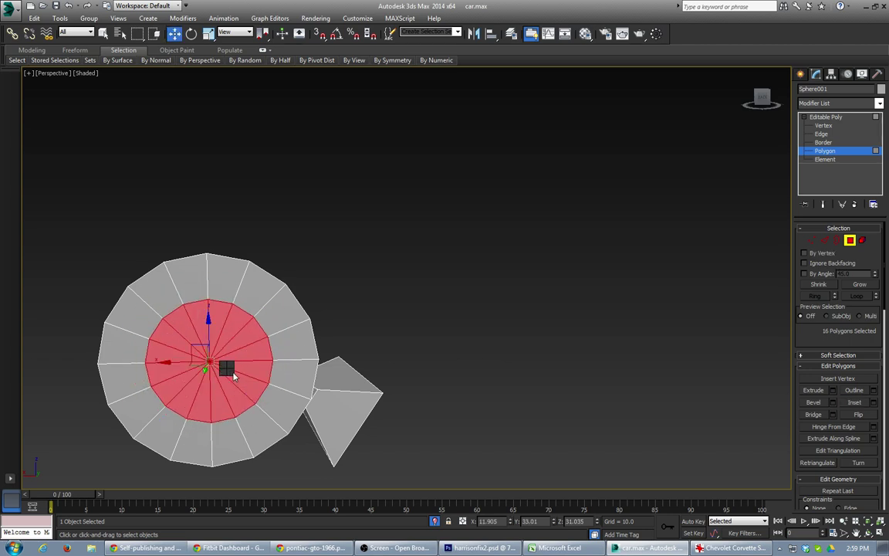
pyautogui.press('r')
pyautogui.moveTo(184, 324); pyautogui.dragTo(203, 324)
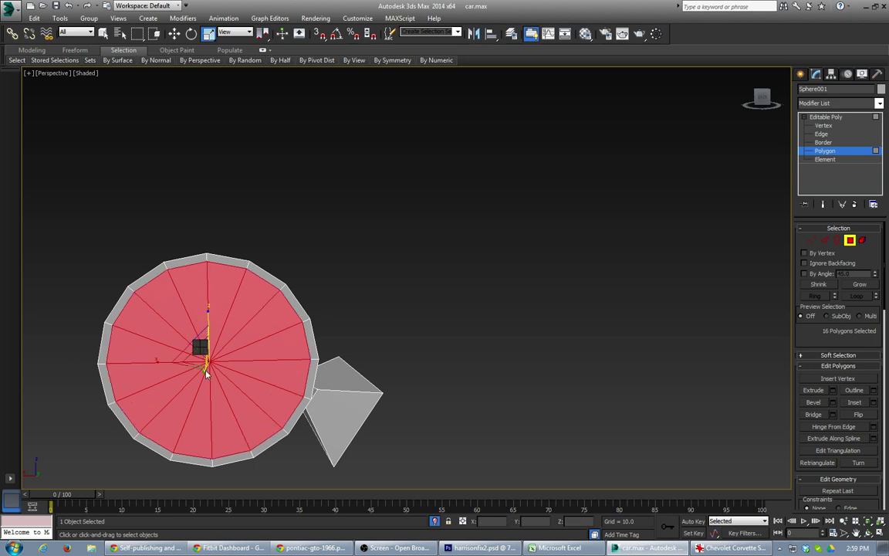
# Step: Bevel the inner circular polygons inward to recess the mirror face inside the shell
pyautogui.hotkey('ctrl', 'shift', 'b')
pyautogui.moveTo(219, 357); pyautogui.dragTo(252, 363)
pyautogui.click(252, 362)
pyautogui.keyDown('alt'); pyautogui.moveTo(325, 362); pyautogui.dragTo(288, 363, button='middle'); pyautogui.keyUp('alt')
pyautogui.scroll(2, 218, 355)
pyautogui.scroll(-5, 219, 355)
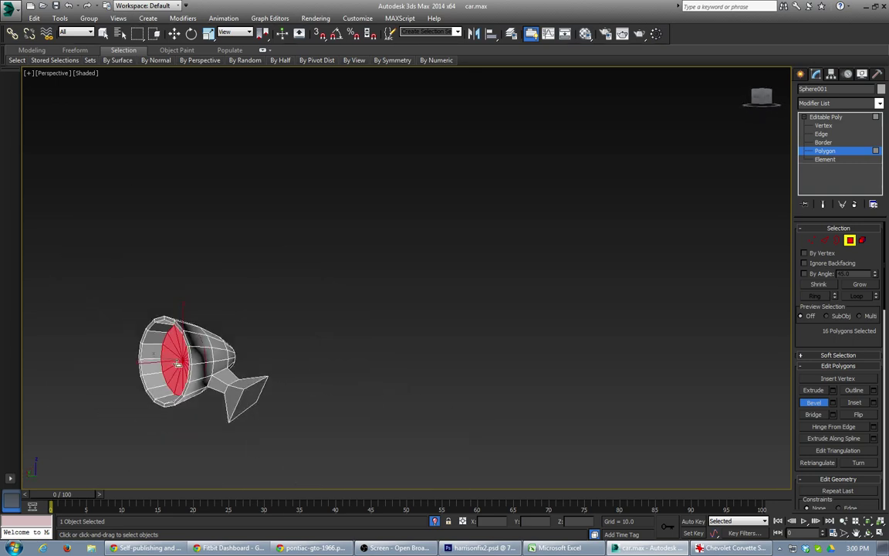
# Step: Pull the centre vertex of the recessed face outward along Y to give the mirror glass a convex shape
pyautogui.press('w')
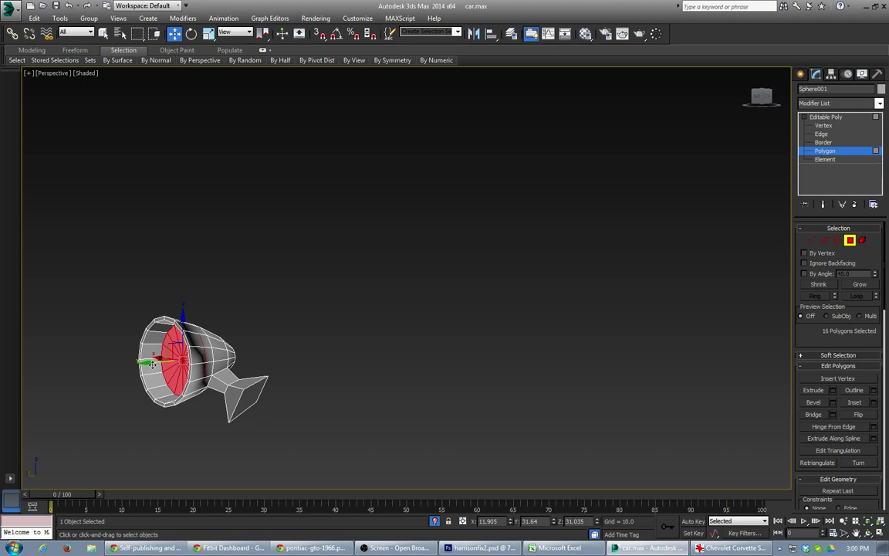
pyautogui.click(179, 358)
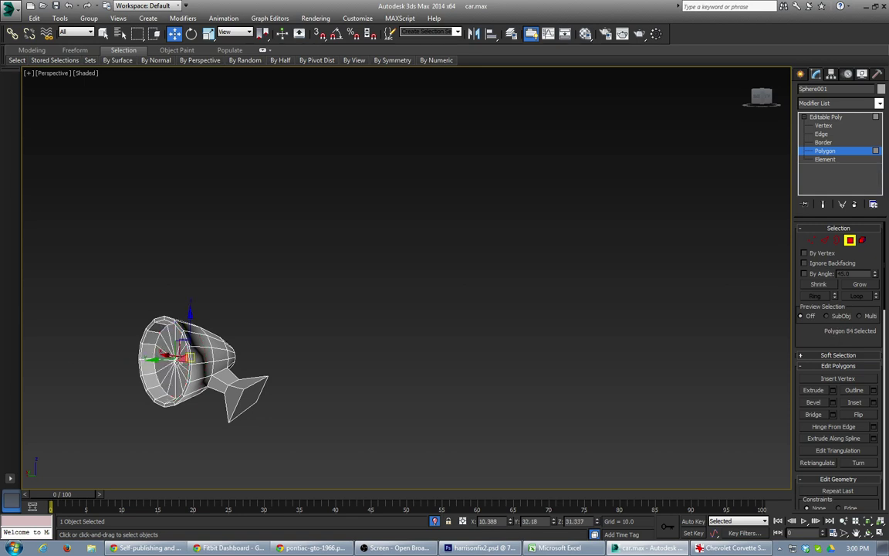
pyautogui.press('1')
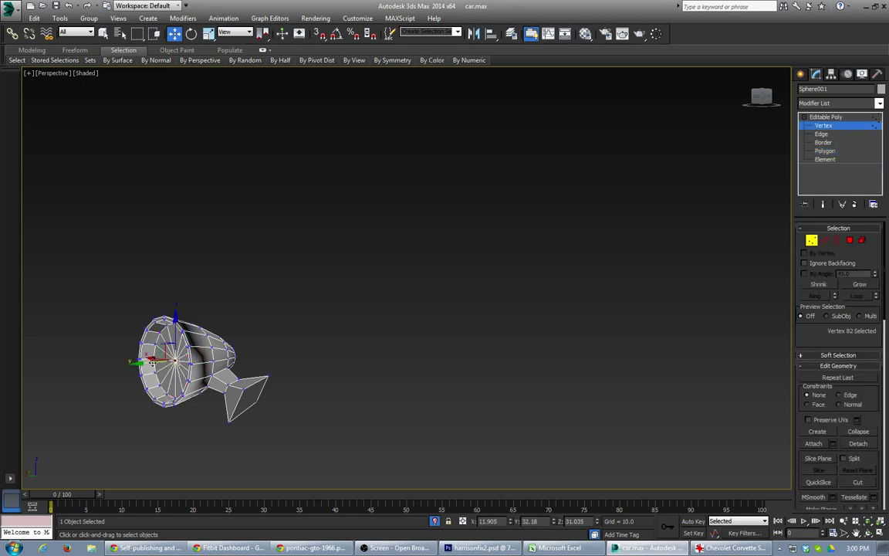
pyautogui.moveTo(148, 363); pyautogui.dragTo(141, 363)
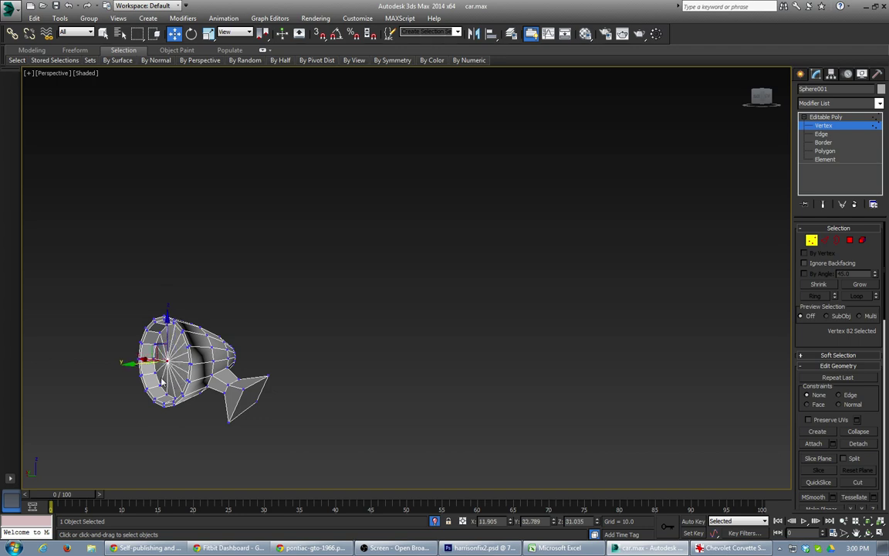
pyautogui.keyDown('alt'); pyautogui.moveTo(163, 386); pyautogui.dragTo(215, 390, button='middle'); pyautogui.keyUp('alt')
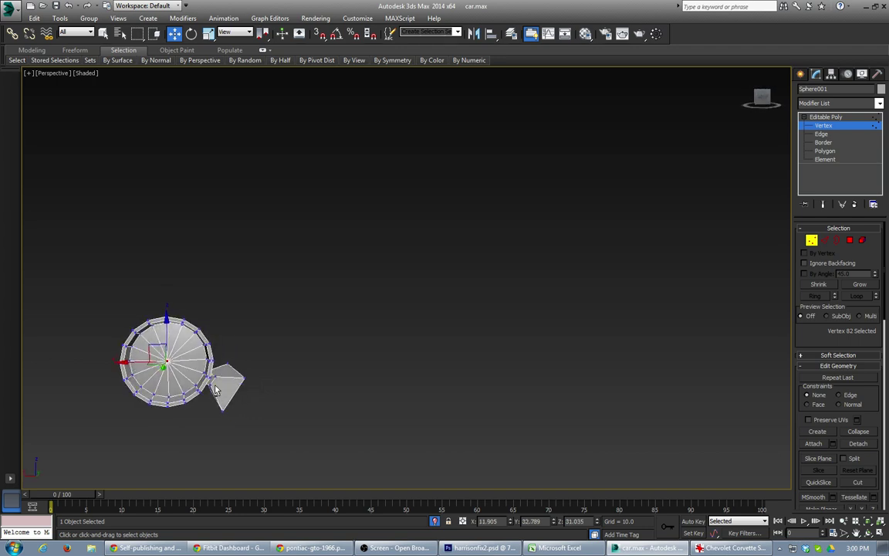
# Step: Enable pivot-only editing for the mirror and move its pivot roughly toward the mounting base in the perspective view
pyautogui.click(831, 73)
pyautogui.click(837, 142)
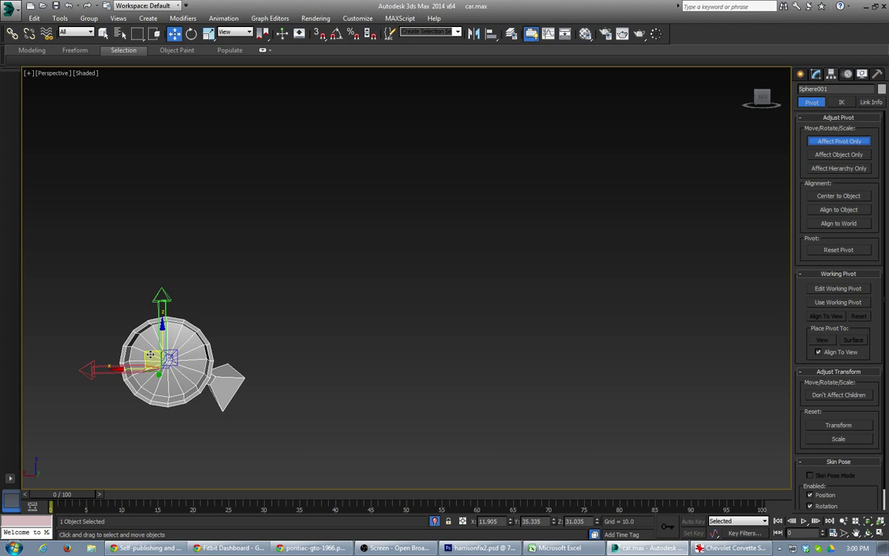
pyautogui.moveTo(150, 354); pyautogui.dragTo(223, 372)
pyautogui.keyDown('alt'); pyautogui.moveTo(263, 428); pyautogui.dragTo(160, 436, button='middle'); pyautogui.keyUp('alt')
pyautogui.moveTo(125, 390); pyautogui.dragTo(226, 402)
pyautogui.moveTo(142, 402)
pyautogui.keyDown('alt'); pyautogui.mouseDown(button='middle')
pyautogui.moveTo(210, 397)
pyautogui.moveTo(158, 407)
pyautogui.mouseUp(button='middle'); pyautogui.keyUp('alt')
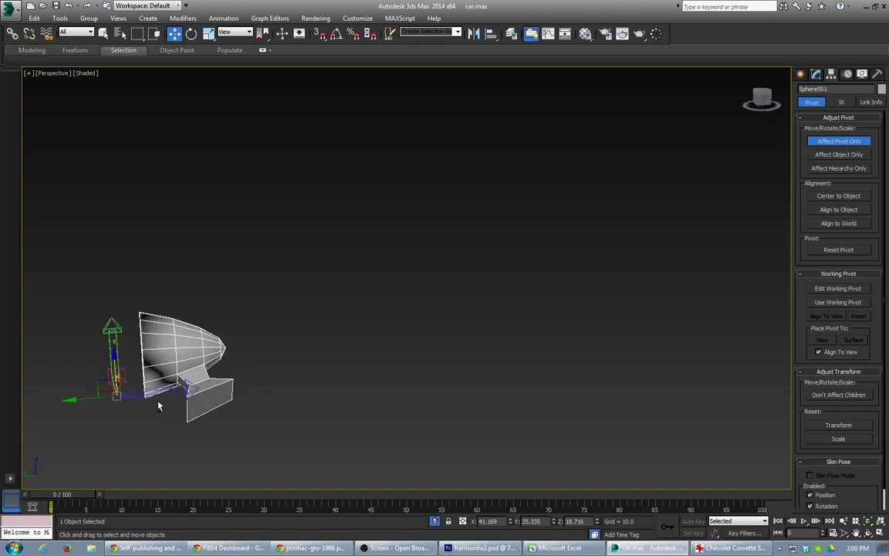
# Step: Align the pivot with the mirror's mounting base in the top and front views, and end pivot editing
pyautogui.hotkey('alt', 'w')
pyautogui.scroll(-4, 272, 214)
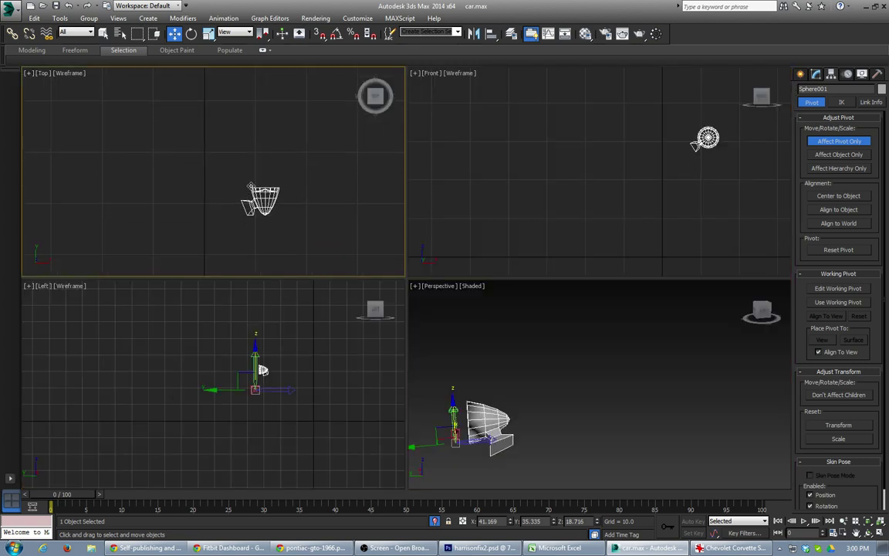
pyautogui.scroll(2, 315, 183)
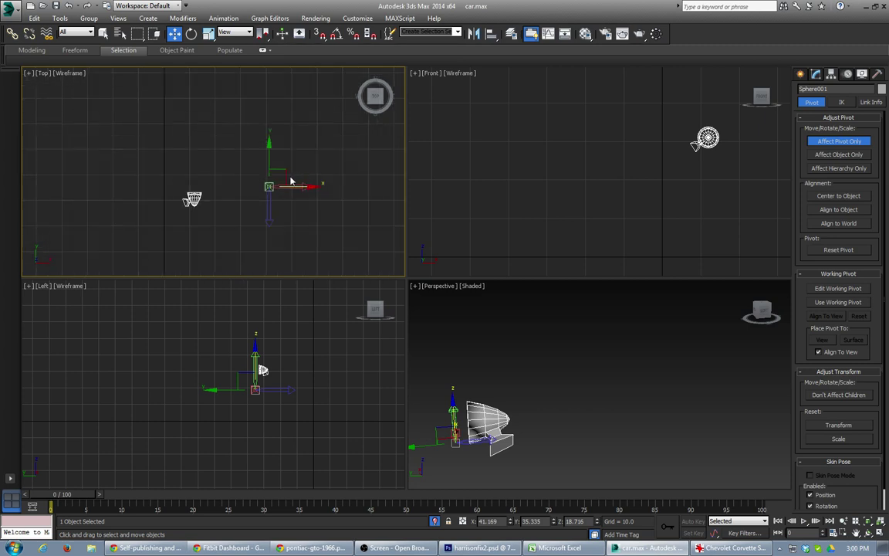
pyautogui.moveTo(290, 182); pyautogui.dragTo(207, 195)
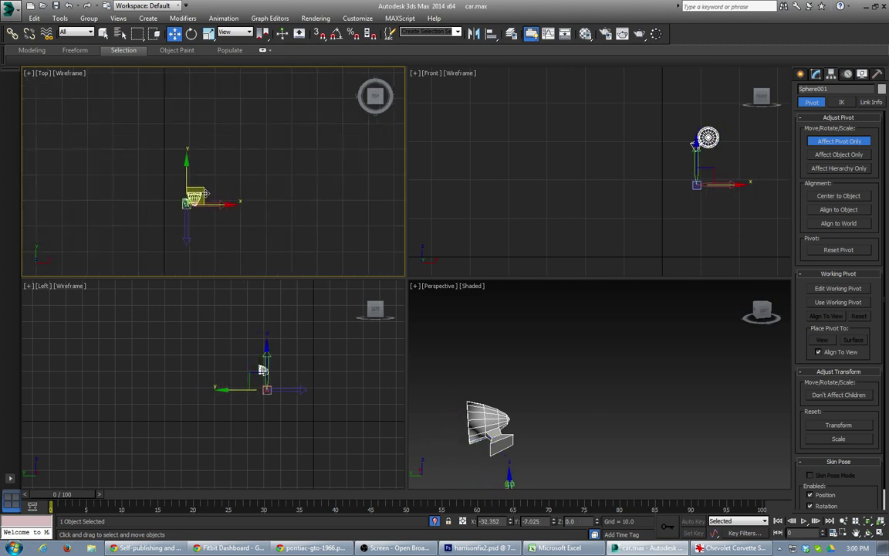
pyautogui.click(714, 169)
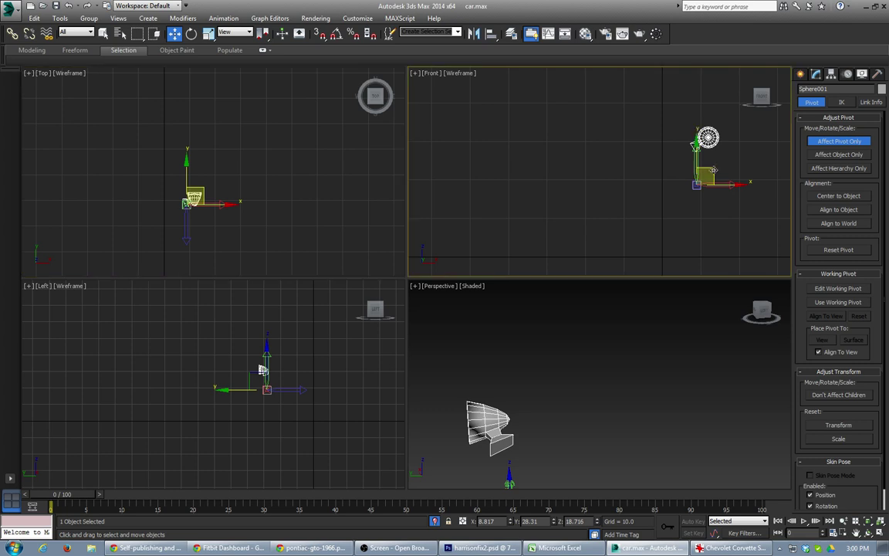
pyautogui.moveTo(716, 176); pyautogui.dragTo(695, 147)
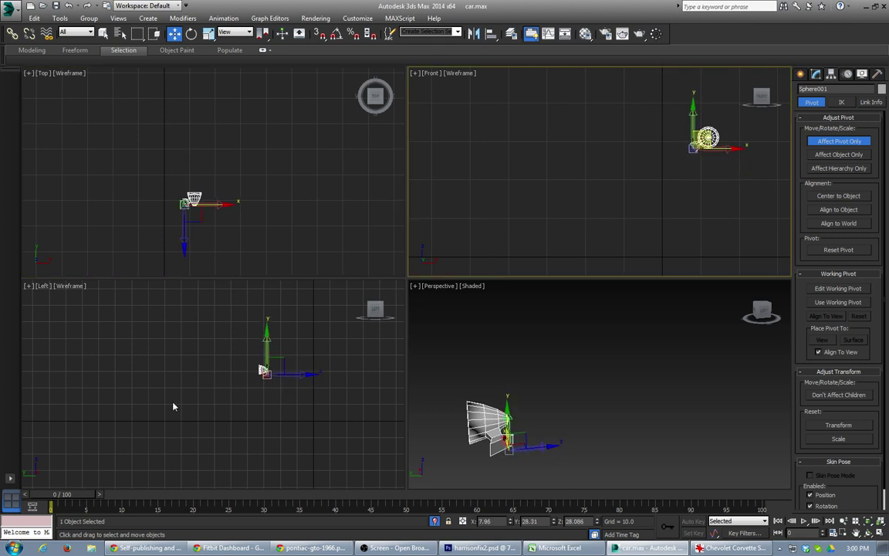
pyautogui.scroll(2, 315, 391)
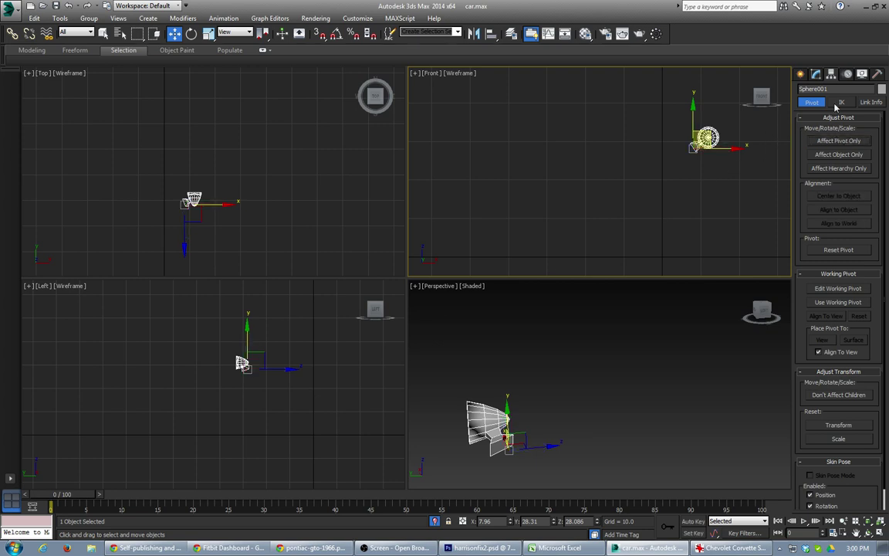
pyautogui.click(817, 74)
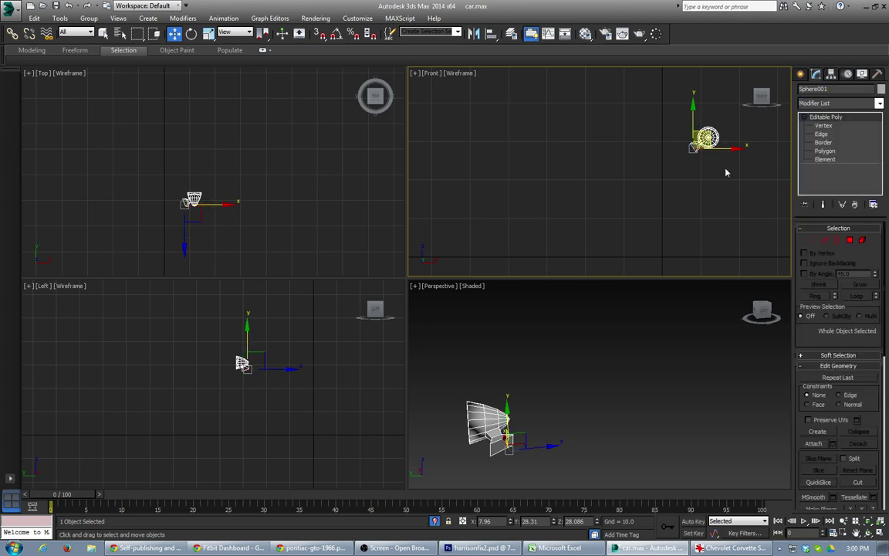
# Step: End the mirror's isolation to bring the car back, then move the mirror inward over the body and up toward the windshield pillar
pyautogui.click(434, 524)
pyautogui.keyDown('alt'); pyautogui.moveTo(508, 363); pyautogui.dragTo(407, 377, button='middle'); pyautogui.keyUp('alt')
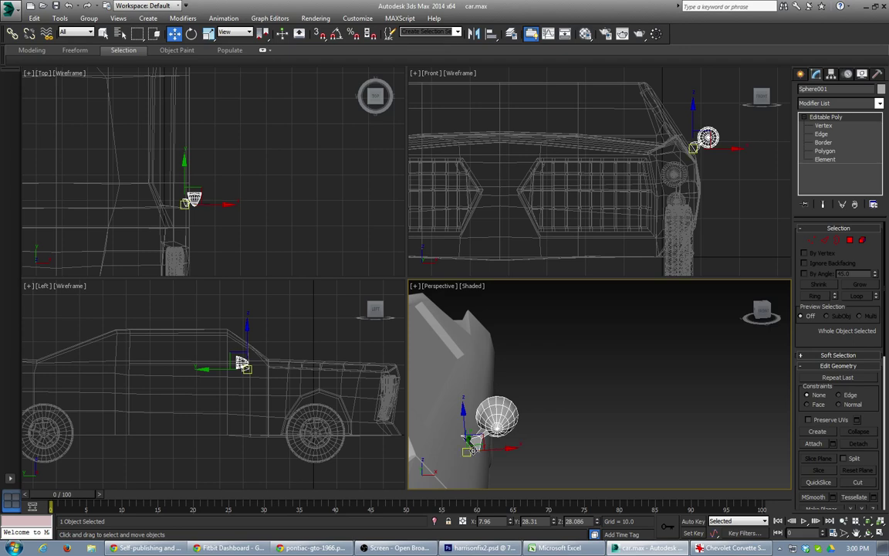
pyautogui.moveTo(474, 442); pyautogui.dragTo(433, 435)
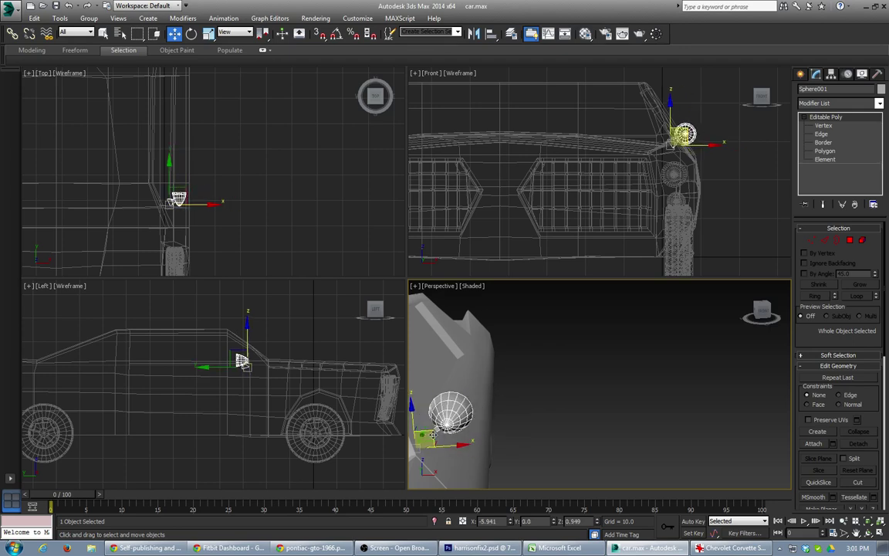
pyautogui.scroll(2, 670, 145)
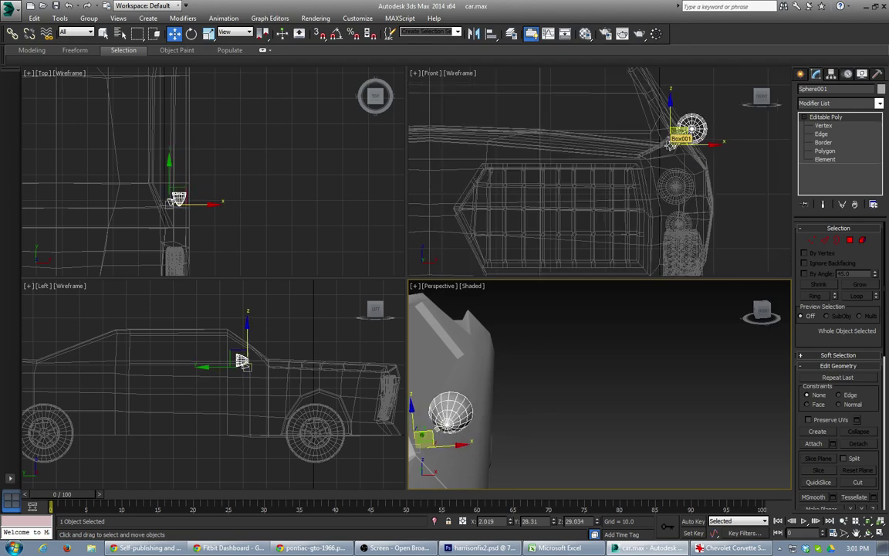
pyautogui.keyDown('alt'); pyautogui.moveTo(654, 200); pyautogui.dragTo(701, 145, button='middle'); pyautogui.keyUp('alt')
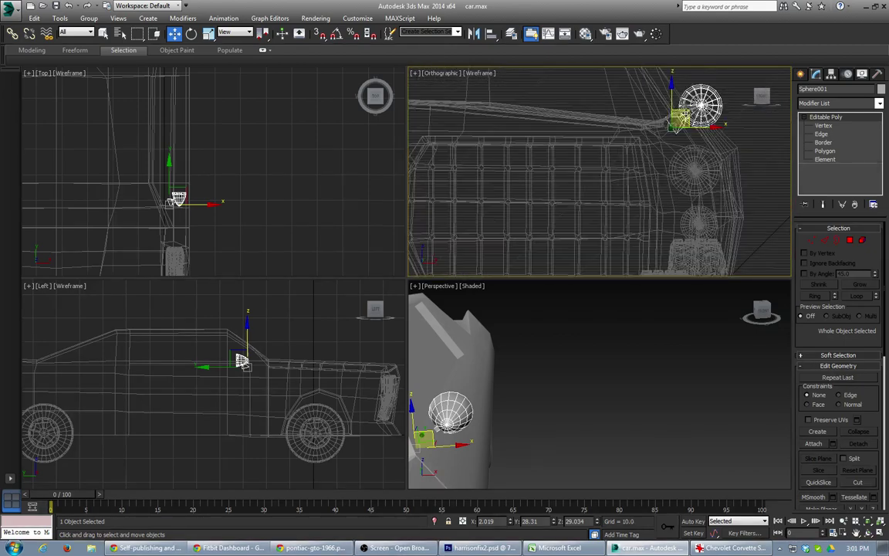
pyautogui.moveTo(685, 114); pyautogui.dragTo(684, 80)
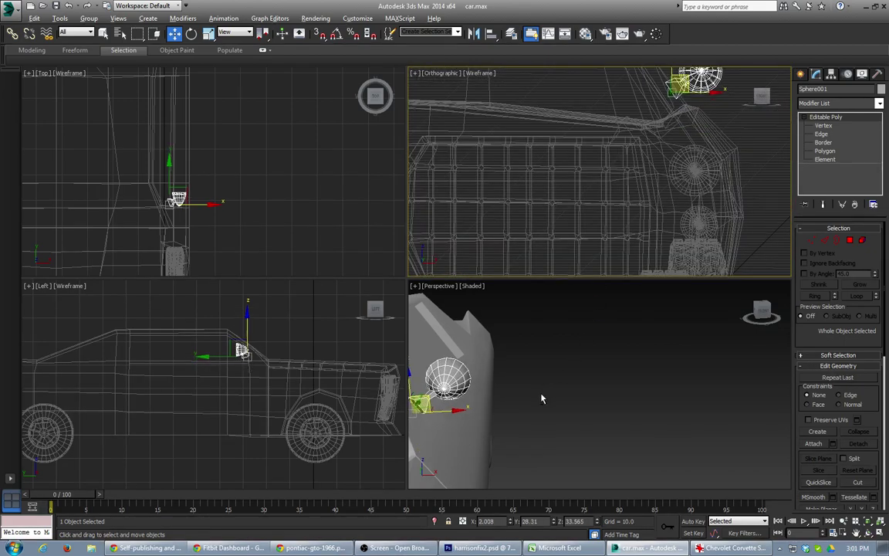
# Step: Shift the mirror along Y toward the front of the car, to the front corner of the side window
pyautogui.keyDown('alt'); pyautogui.moveTo(542, 398); pyautogui.dragTo(516, 343, button='middle'); pyautogui.keyUp('alt')
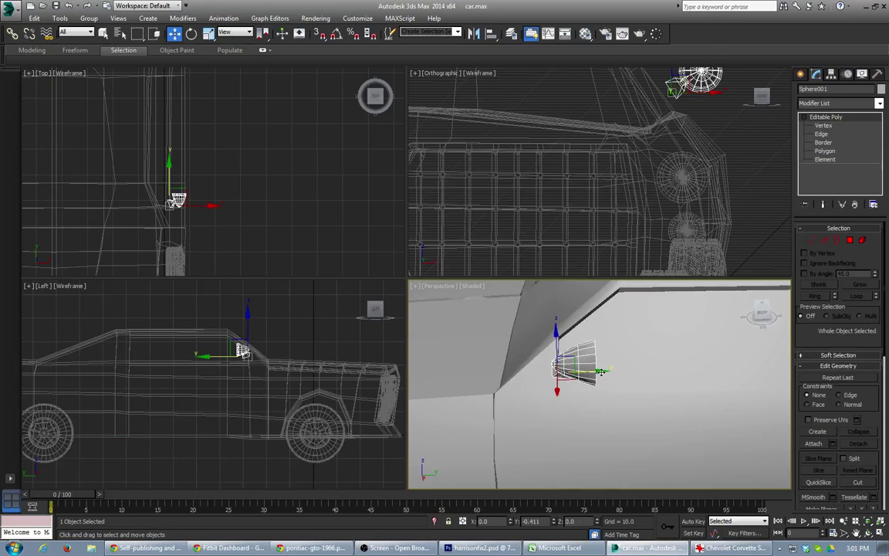
pyautogui.moveTo(601, 372); pyautogui.dragTo(571, 377)
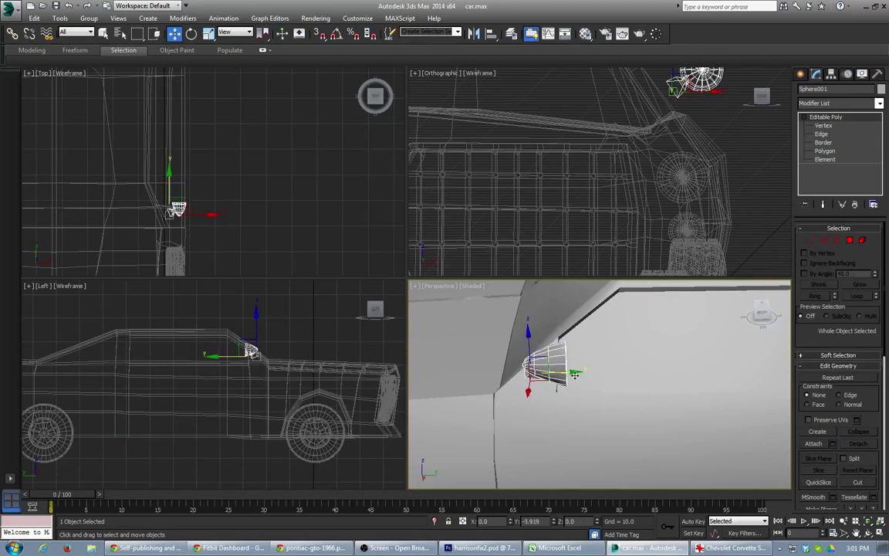
pyautogui.keyDown('alt'); pyautogui.moveTo(571, 375); pyautogui.dragTo(511, 349, button='middle'); pyautogui.keyUp('alt')
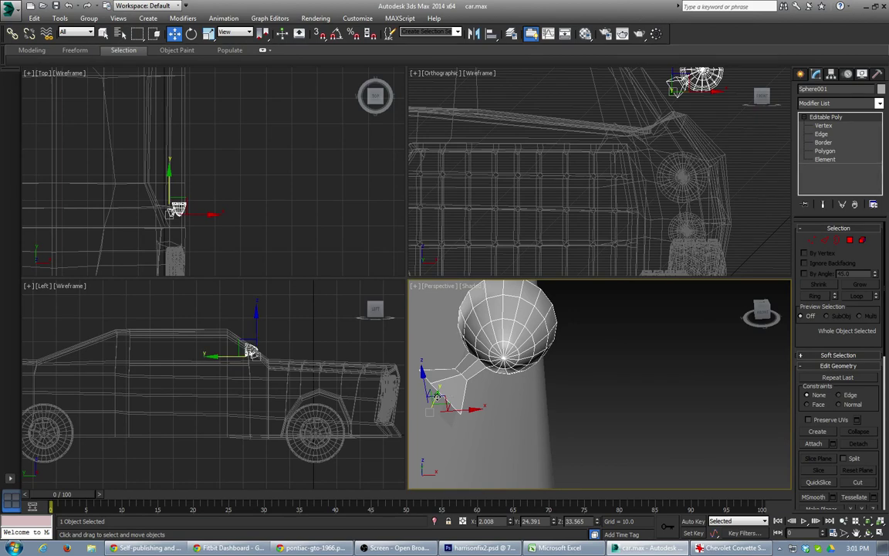
# Step: Rotate the end polygon of the mirror's mounting base to follow the car's slanted surface, and leave polygon editing
pyautogui.press('4')
pyautogui.keyDown('alt'); pyautogui.moveTo(438, 402); pyautogui.dragTo(454, 389, button='middle'); pyautogui.keyUp('alt')
pyautogui.click(455, 388)
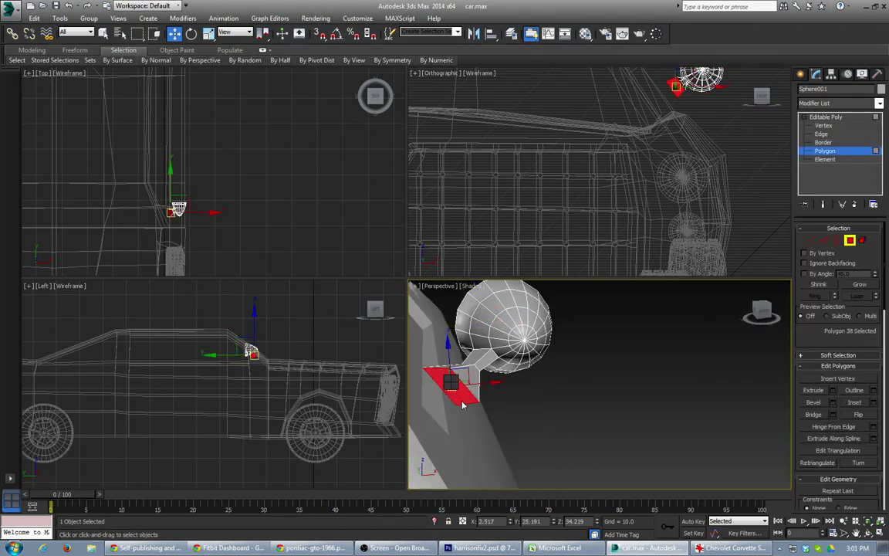
pyautogui.press('e')
pyautogui.moveTo(464, 390); pyautogui.dragTo(440, 394)
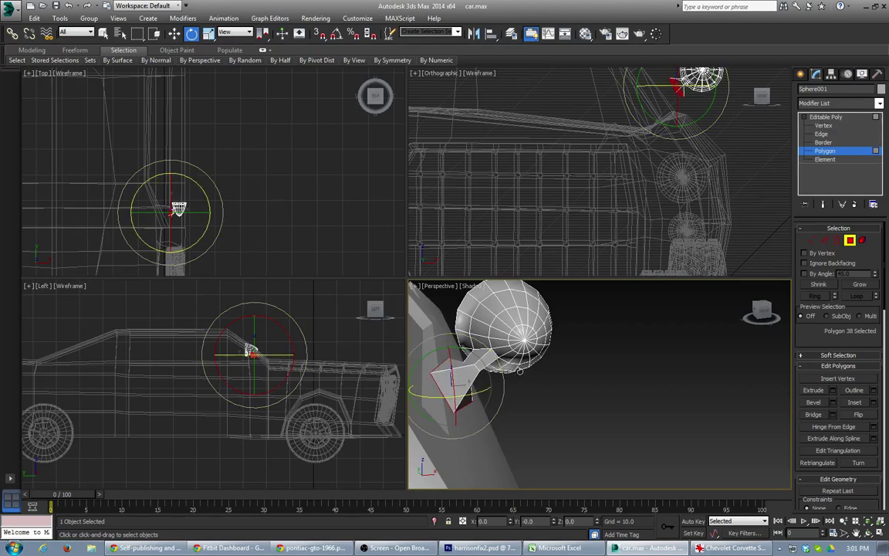
pyautogui.moveTo(477, 383); pyautogui.dragTo(481, 381)
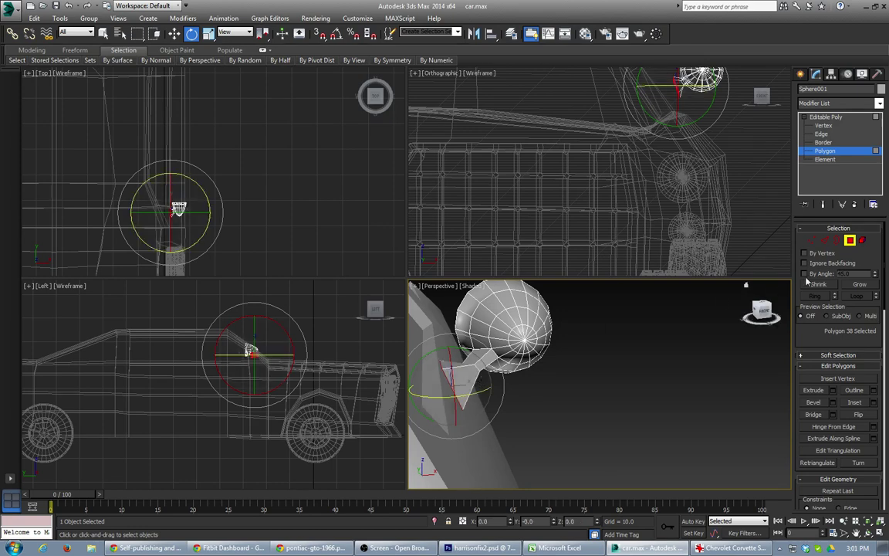
pyautogui.scroll(-3, 503, 354)
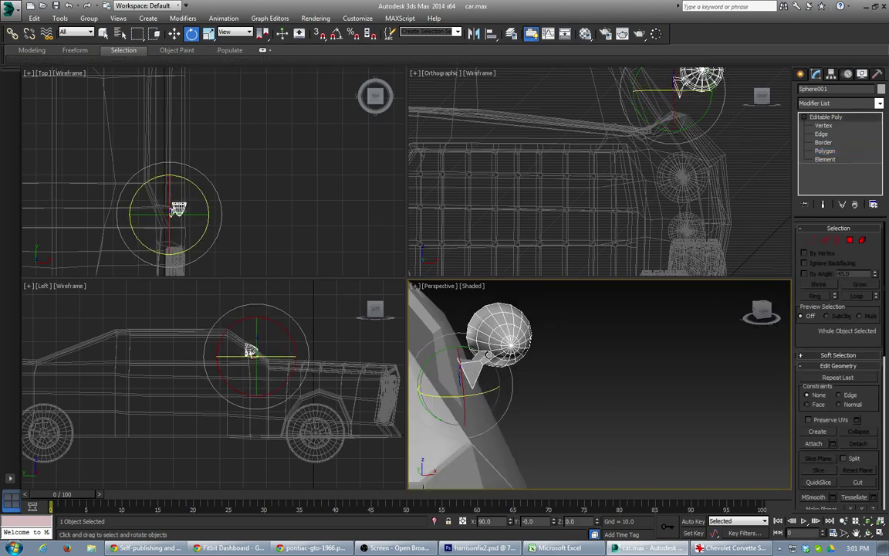
# Step: Move the whole mirror inward and slightly down so its mounting base sits closer to the windshield pillar
pyautogui.press('w')
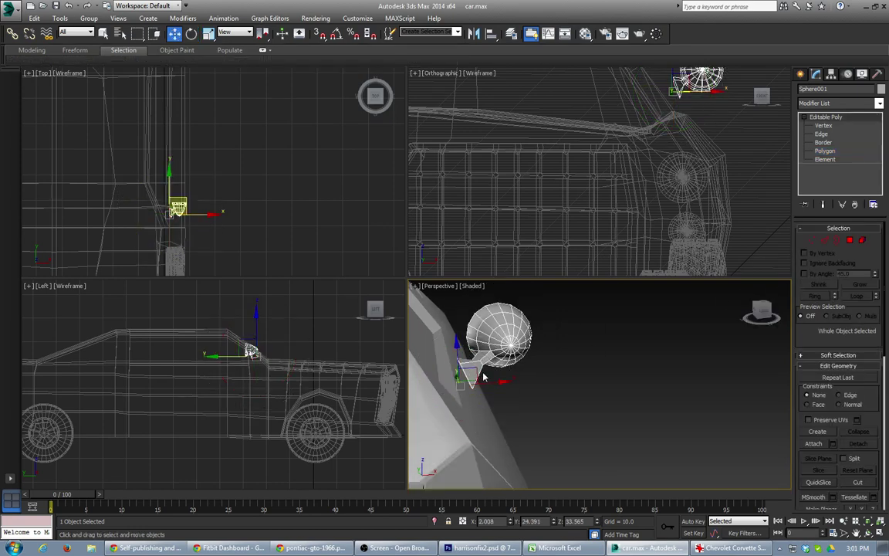
pyautogui.moveTo(478, 371); pyautogui.dragTo(452, 377)
pyautogui.moveTo(583, 167); pyautogui.dragTo(514, 266, button='middle')
pyautogui.scroll(5, 517, 258)
pyautogui.moveTo(663, 146); pyautogui.dragTo(429, 312, button='middle')
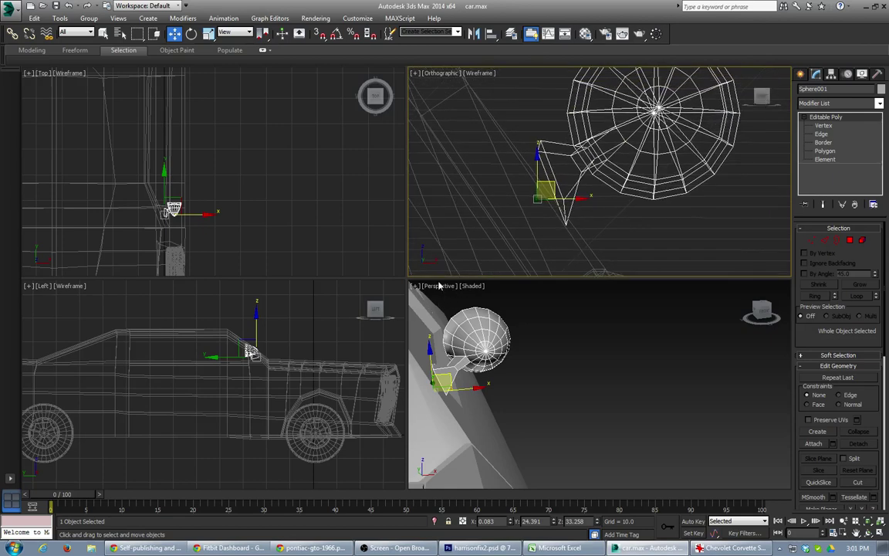
# Step: Pull the upper vertices of the mirror's mounting base toward the car body and lower them to fit the pillar
pyautogui.press('1')
pyautogui.press('1')
pyautogui.moveTo(525, 122); pyautogui.dragTo(551, 182)
pyautogui.moveTo(574, 145); pyautogui.dragTo(553, 155)
pyautogui.keyDown('alt'); pyautogui.moveTo(538, 327); pyautogui.dragTo(511, 400, button='middle'); pyautogui.keyUp('alt')
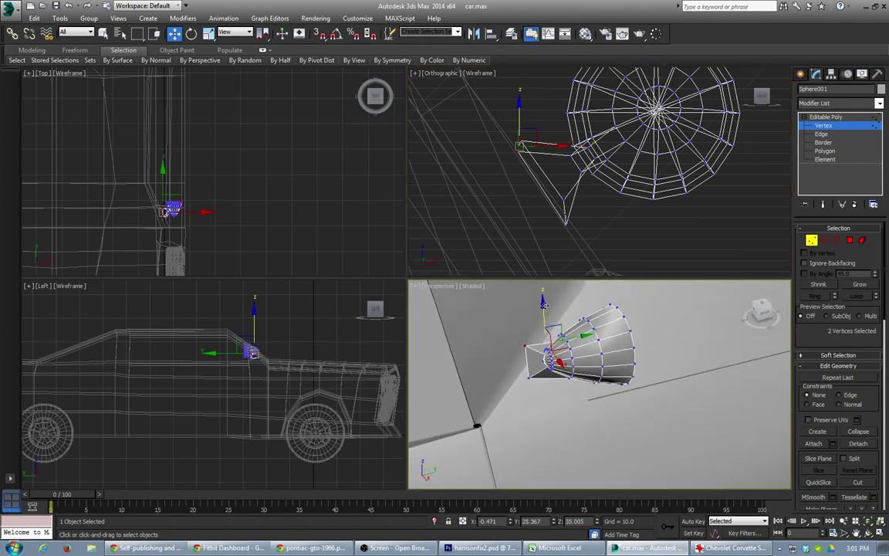
pyautogui.moveTo(544, 320); pyautogui.dragTo(534, 390)
pyautogui.click(526, 351)
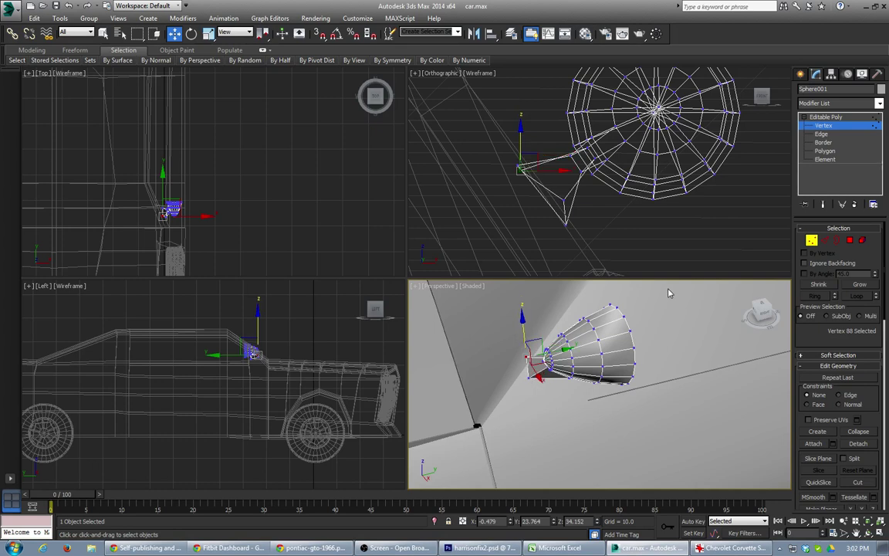
# Step: Fine-tune the mounting base's individual lower and upper vertices against the car surface, and leave vertex editing
pyautogui.keyDown('alt'); pyautogui.moveTo(517, 327); pyautogui.dragTo(572, 328, button='middle'); pyautogui.keyUp('alt')
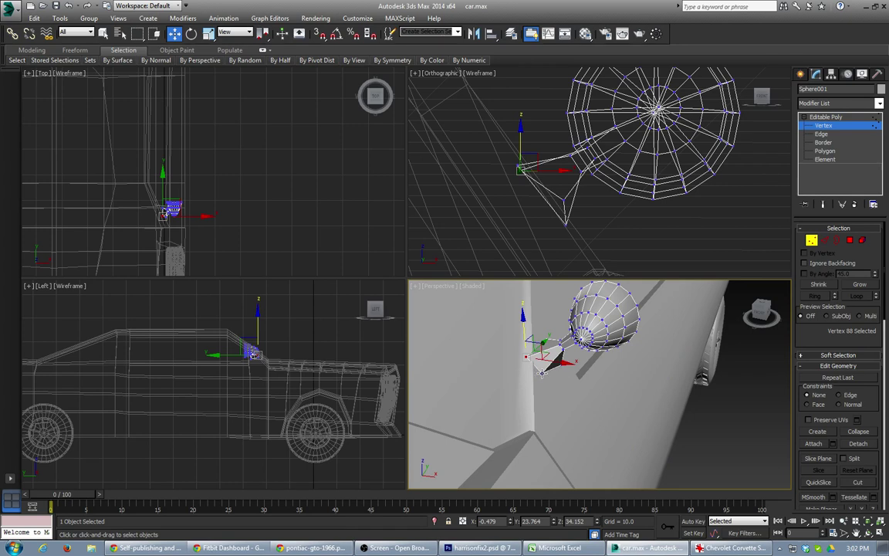
pyautogui.click(541, 373)
pyautogui.moveTo(538, 337); pyautogui.dragTo(537, 344)
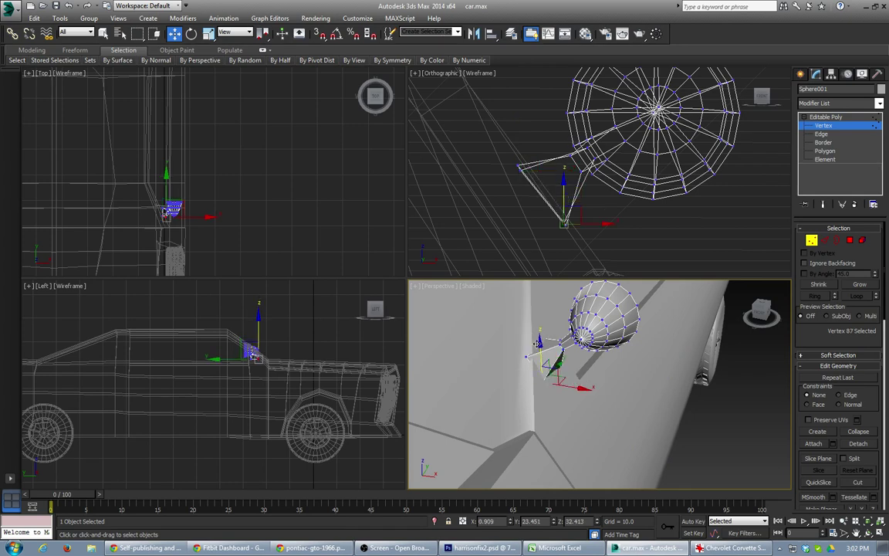
pyautogui.click(562, 347)
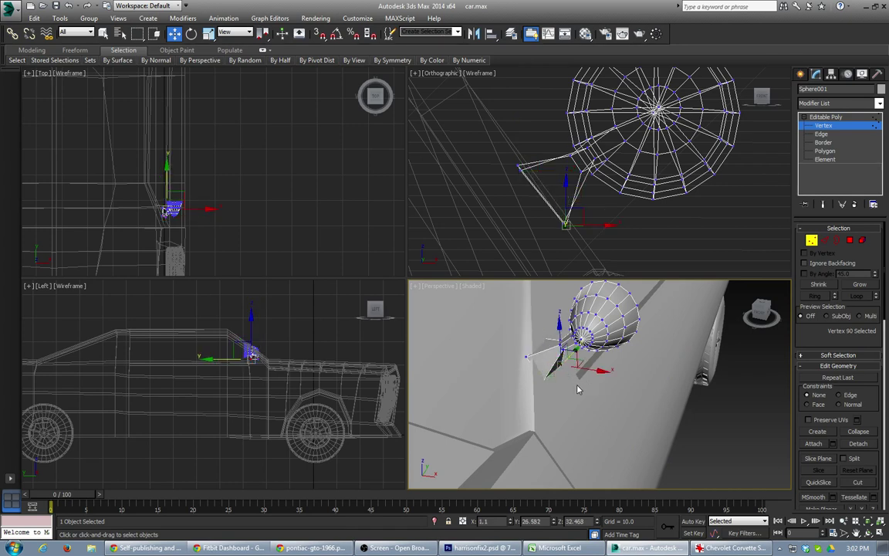
pyautogui.moveTo(599, 375); pyautogui.dragTo(597, 376)
pyautogui.click(541, 339)
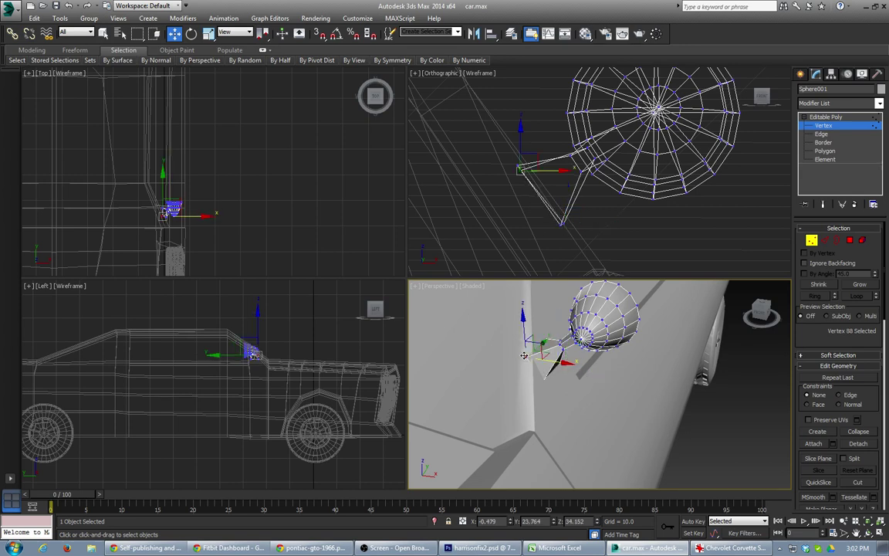
pyautogui.moveTo(545, 340); pyautogui.dragTo(548, 339)
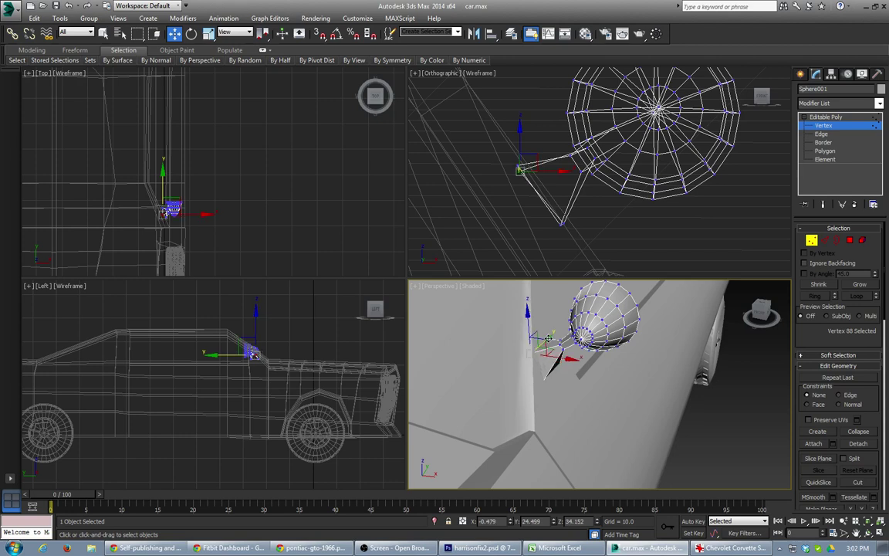
pyautogui.click(813, 239)
# Step: Attach the side mirror to the car body's editable poly and end the Attach command
pyautogui.scroll(-5, 565, 347)
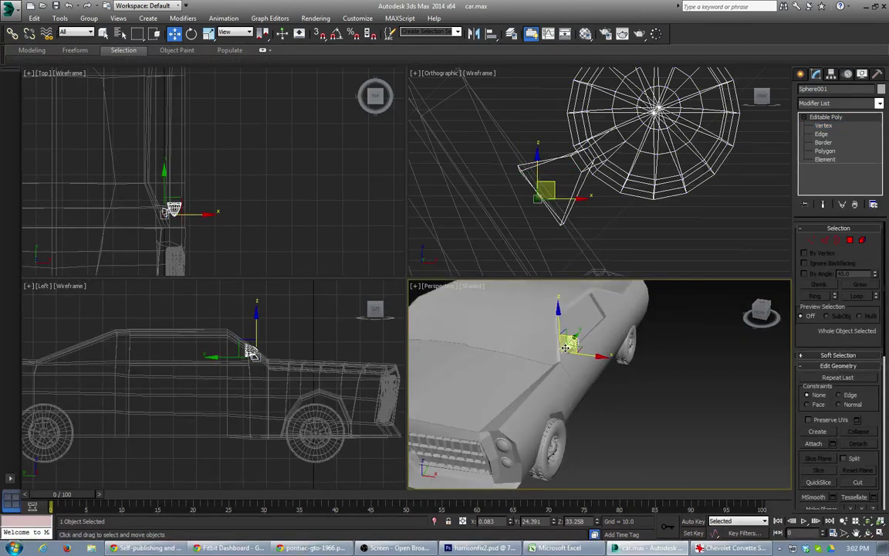
pyautogui.keyDown('alt'); pyautogui.moveTo(518, 394); pyautogui.dragTo(545, 379, button='middle'); pyautogui.keyUp('alt')
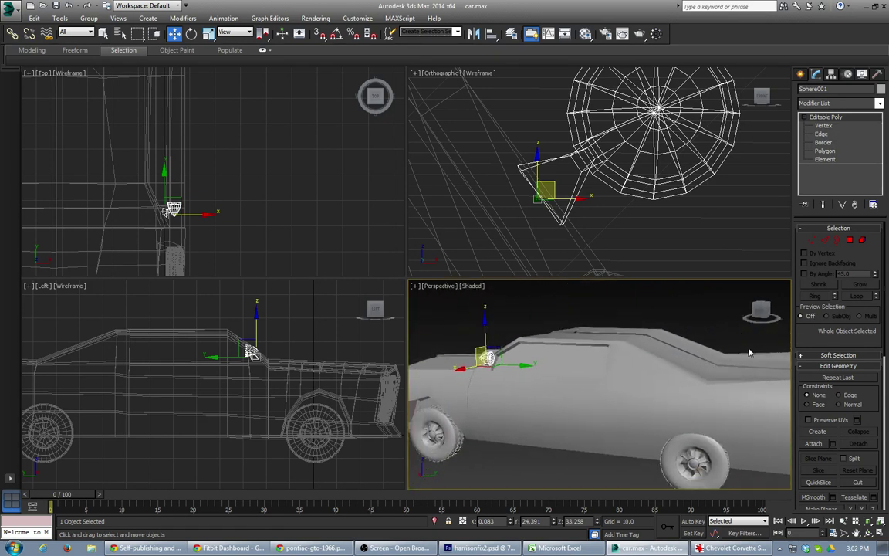
pyautogui.click(503, 379)
pyautogui.keyDown('alt'); pyautogui.moveTo(504, 392); pyautogui.dragTo(576, 390, button='middle'); pyautogui.keyUp('alt')
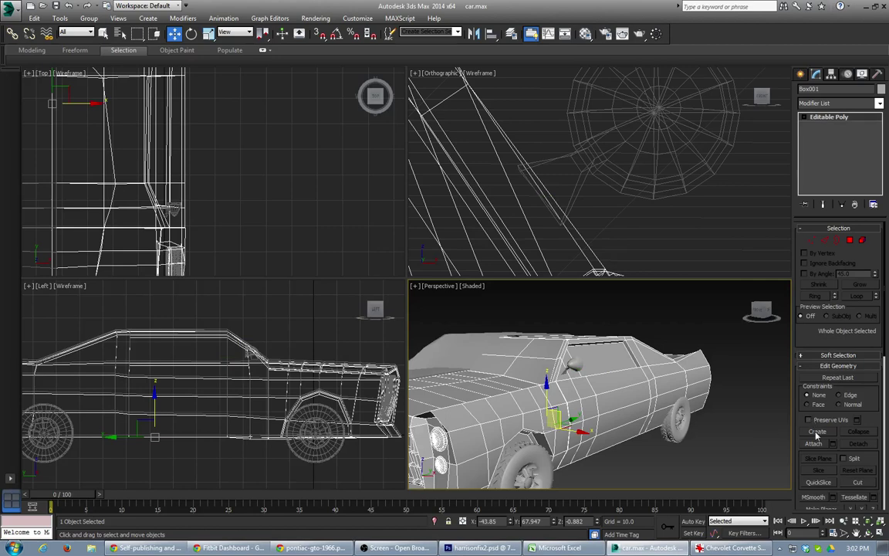
pyautogui.click(815, 443)
pyautogui.click(572, 362)
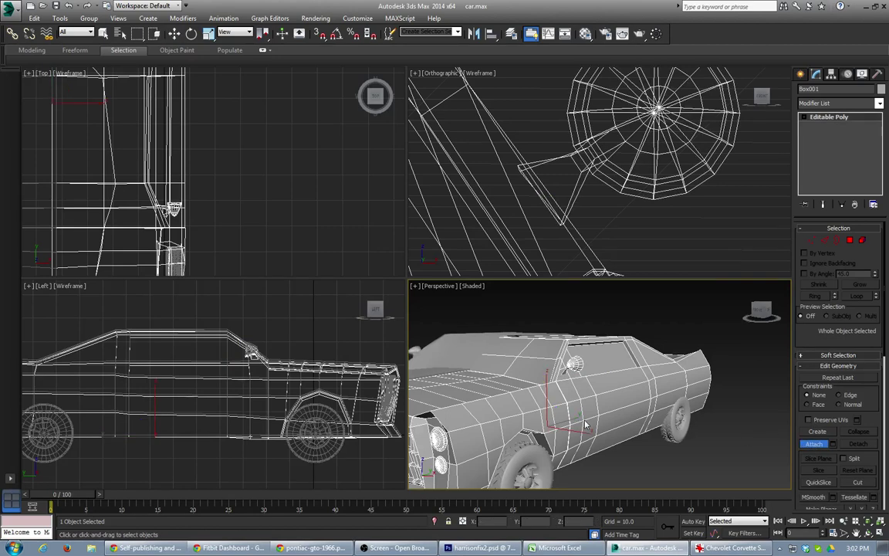
pyautogui.scroll(-5, 584, 424)
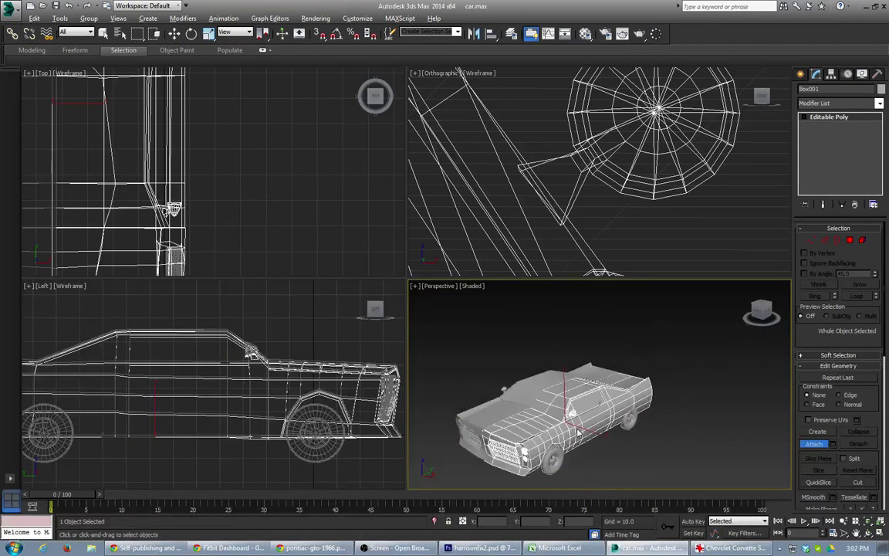
pyautogui.keyDown('alt'); pyautogui.moveTo(577, 432); pyautogui.dragTo(556, 423, button='middle'); pyautogui.keyUp('alt')
pyautogui.scroll(4, 555, 423)
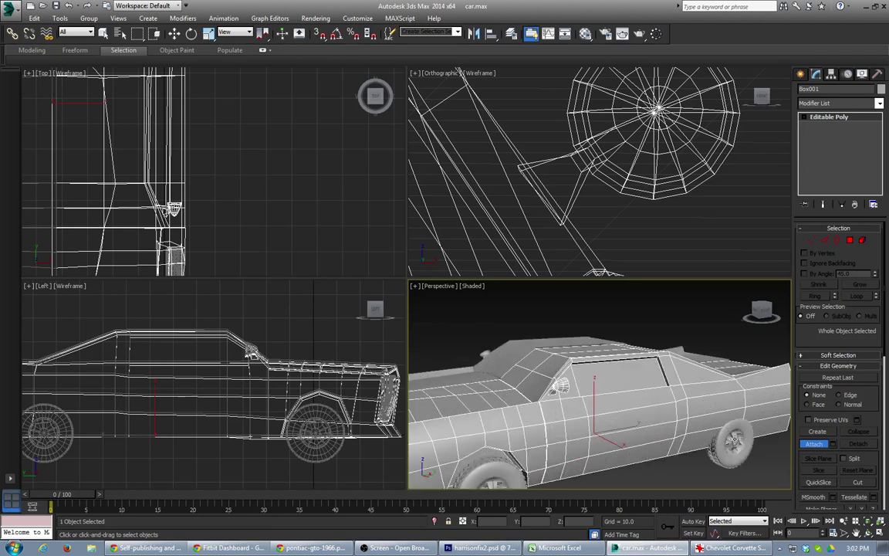
pyautogui.click(814, 445)
pyautogui.moveTo(623, 400); pyautogui.dragTo(576, 409, button='middle')
pyautogui.scroll(3, 576, 410)
pyautogui.scroll(-1, 553, 367)
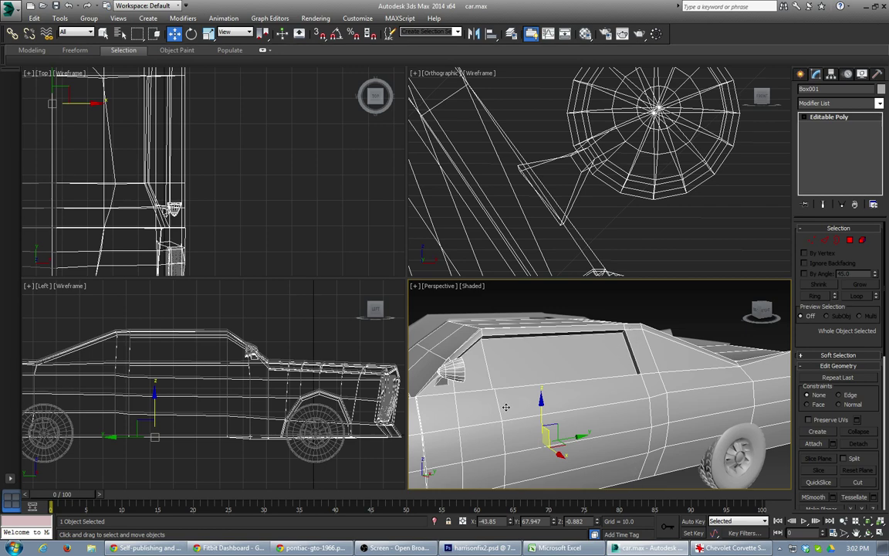
pyautogui.scroll(-6, 645, 394)
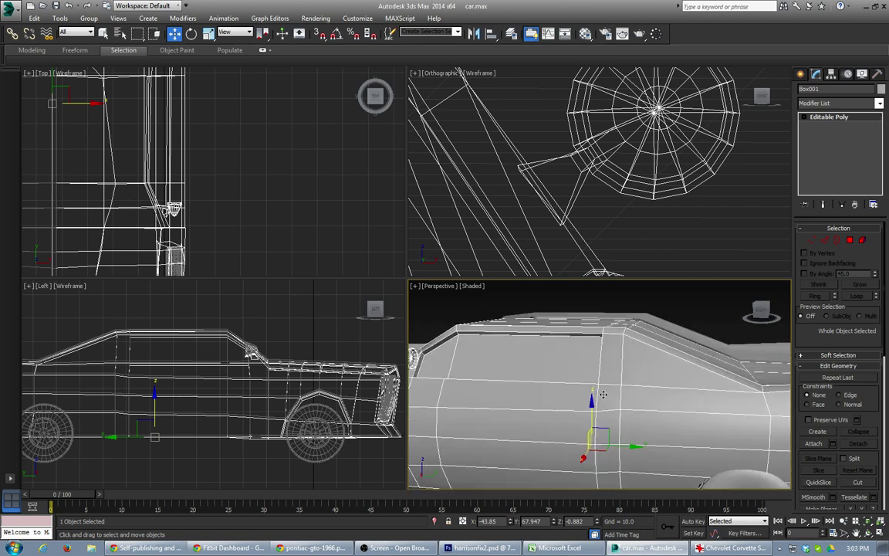
pyautogui.moveTo(534, 394)
pyautogui.keyDown('alt'); pyautogui.mouseDown(button='middle')
pyautogui.moveTo(494, 398)
pyautogui.moveTo(535, 409)
pyautogui.mouseUp(button='middle'); pyautogui.keyUp('alt')
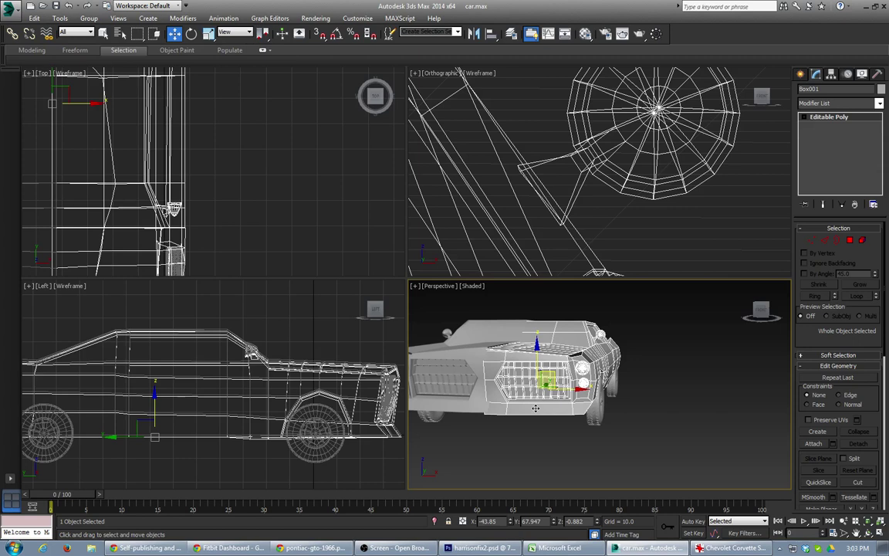
# Step: Create an Arial Text spline of size 100 reading "rwb" and place it in the orthographic front view near the mirror
pyautogui.click(801, 74)
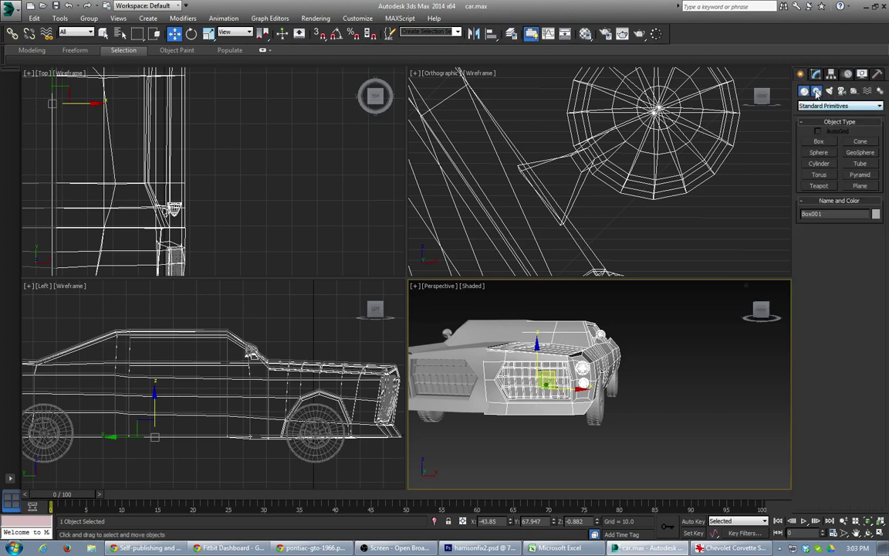
pyautogui.click(817, 91)
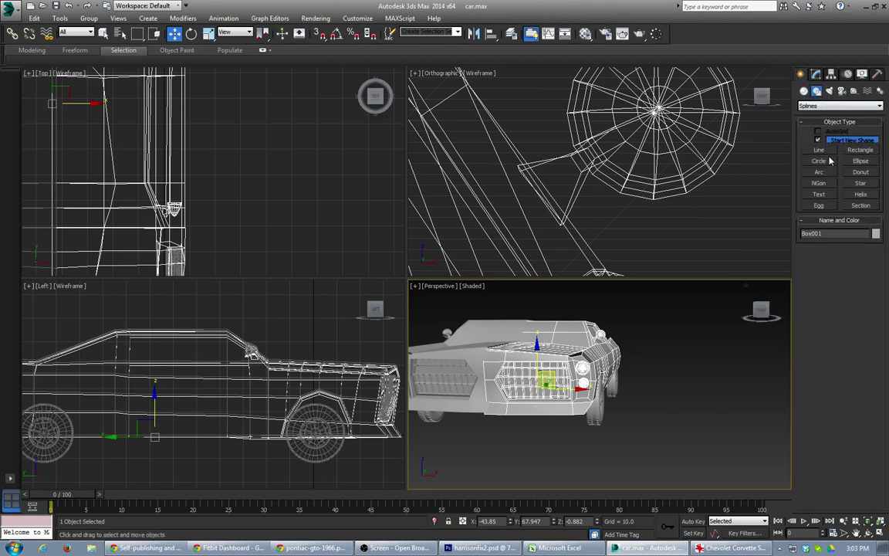
pyautogui.click(823, 196)
pyautogui.moveTo(834, 352); pyautogui.dragTo(678, 355)
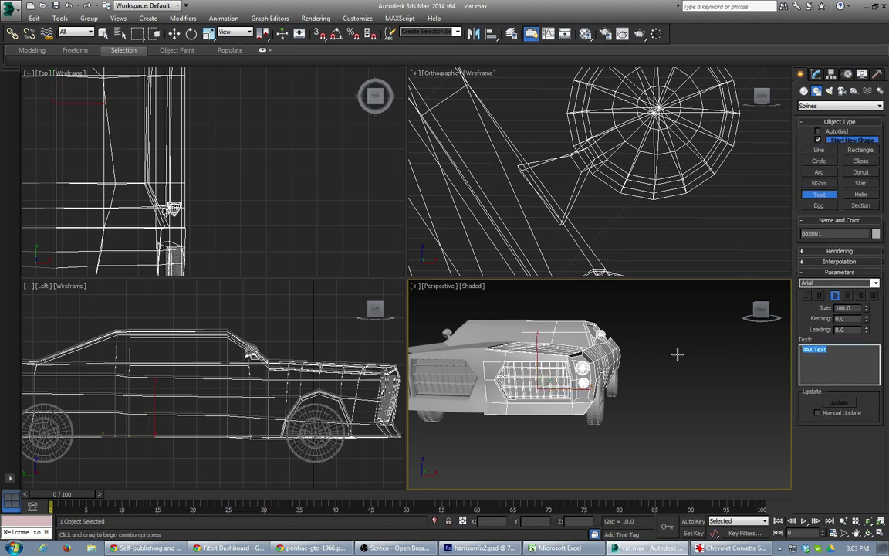
pyautogui.write('rwb')
pyautogui.doubleClick(817, 351)
pyautogui.click(652, 249)
pyautogui.moveTo(652, 249); pyautogui.dragTo(636, 187)
pyautogui.scroll(-10, 674, 264)
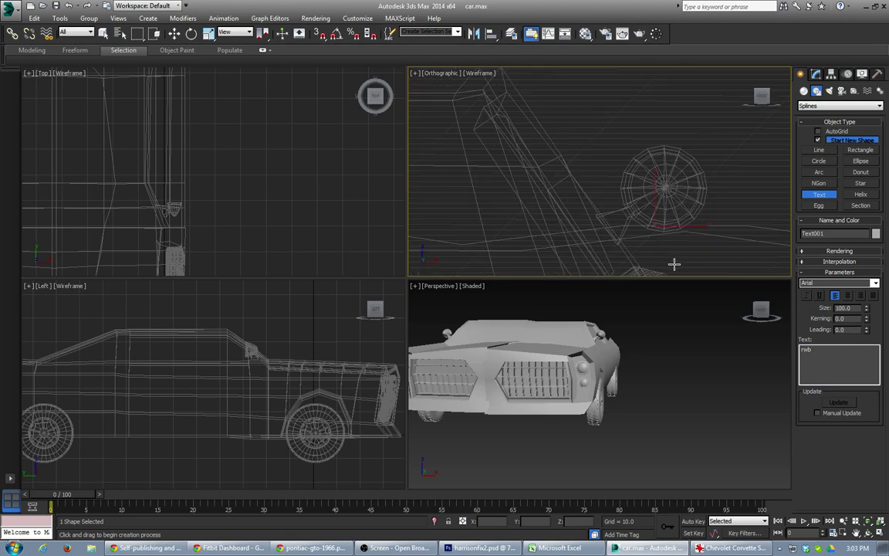
pyautogui.scroll(4, 665, 244)
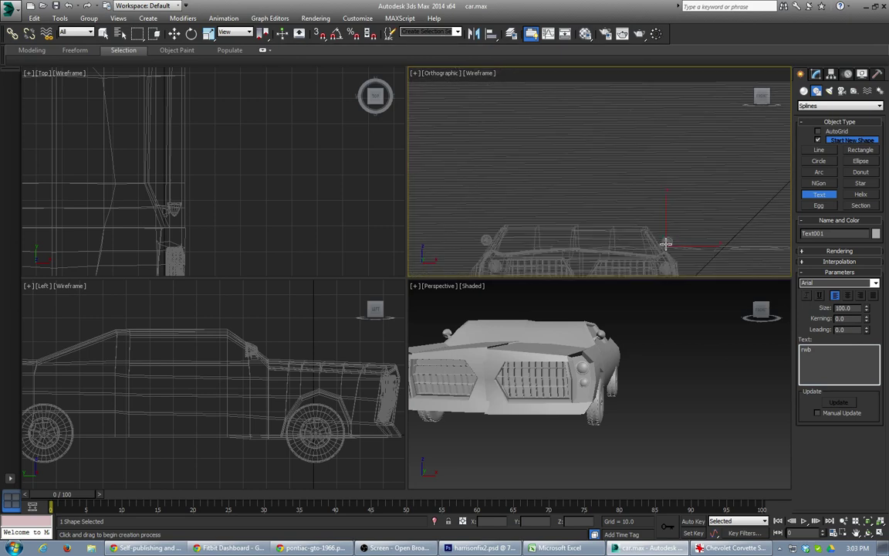
# Step: Delete the misplaced text, place a new "rwb" text in the front view beside the car, and set its size to 8
pyautogui.press('f')
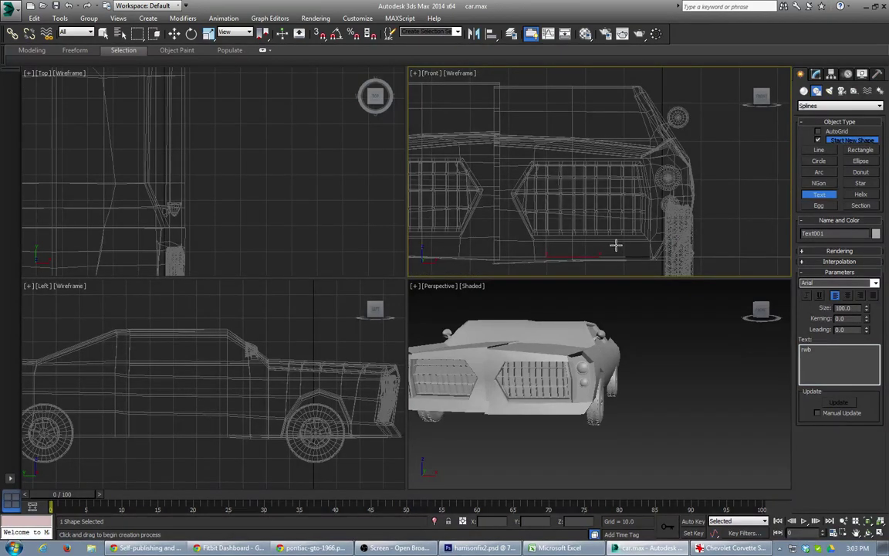
pyautogui.press('Delete')
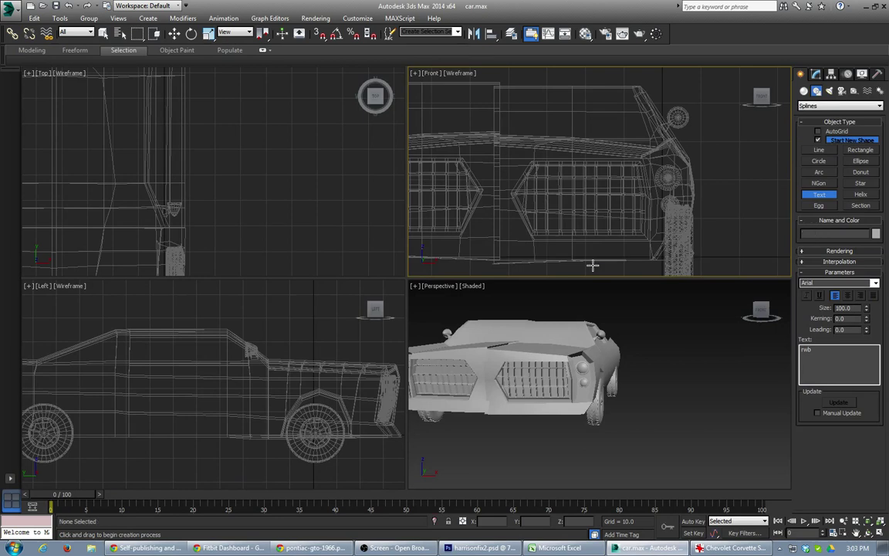
pyautogui.click(718, 178)
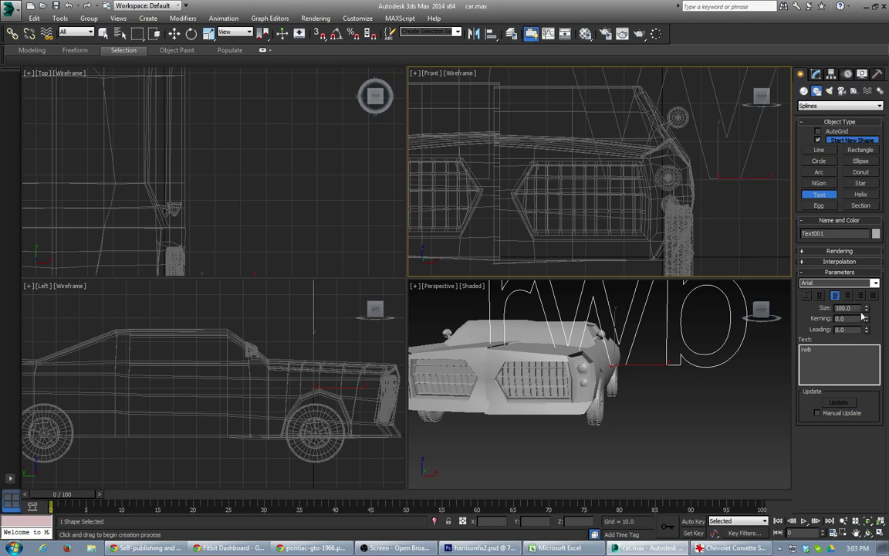
pyautogui.moveTo(867, 308); pyautogui.dragTo(863, 357)
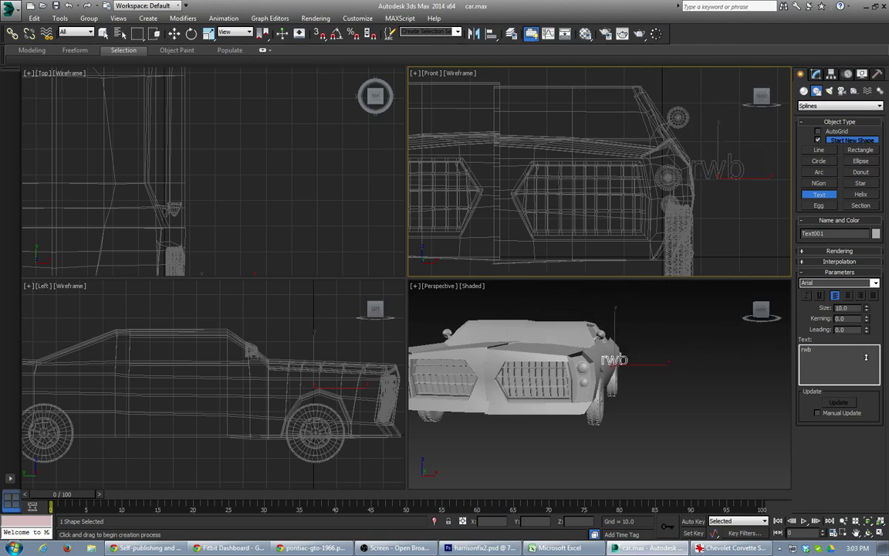
pyautogui.write('8')
pyautogui.press('Return')
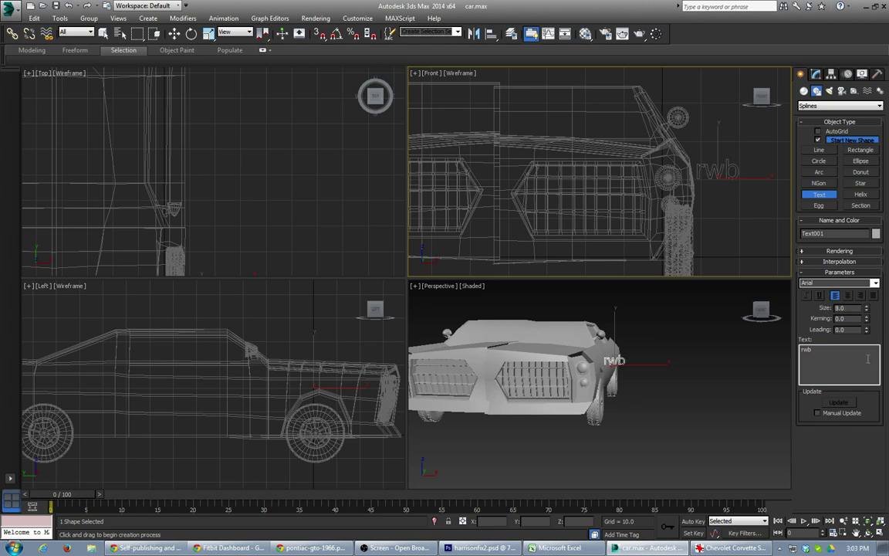
# Step: Change the text spline's wording to uppercase "RWB"
pyautogui.moveTo(807, 354); pyautogui.dragTo(794, 353)
pyautogui.write('R')
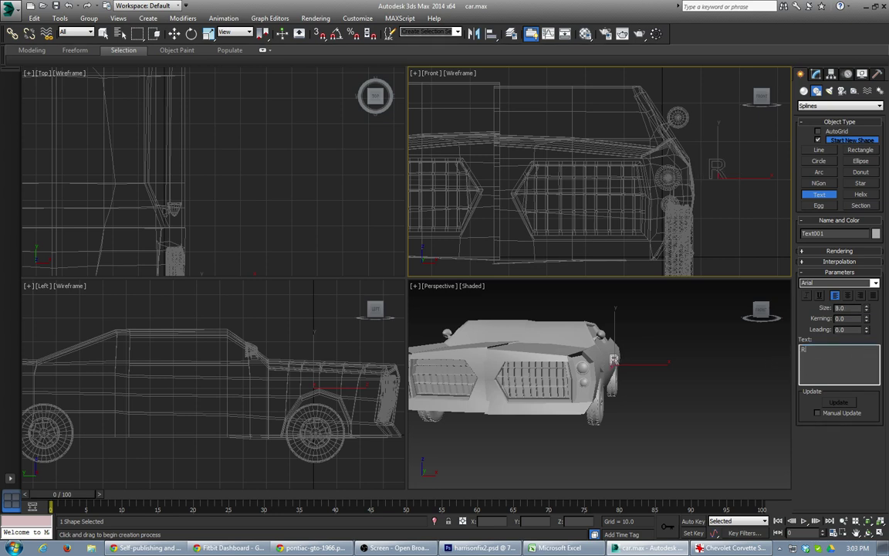
pyautogui.write('Q')
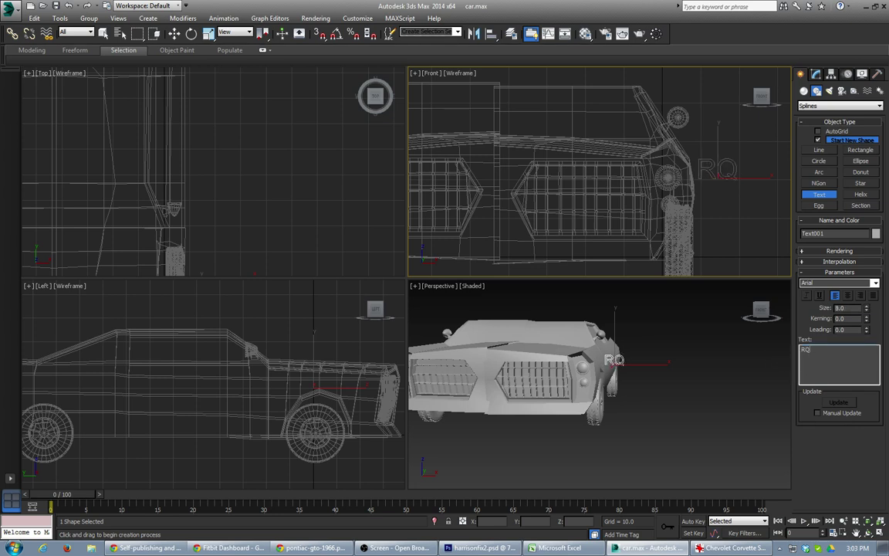
pyautogui.press('BackSpace')
pyautogui.write('WB')
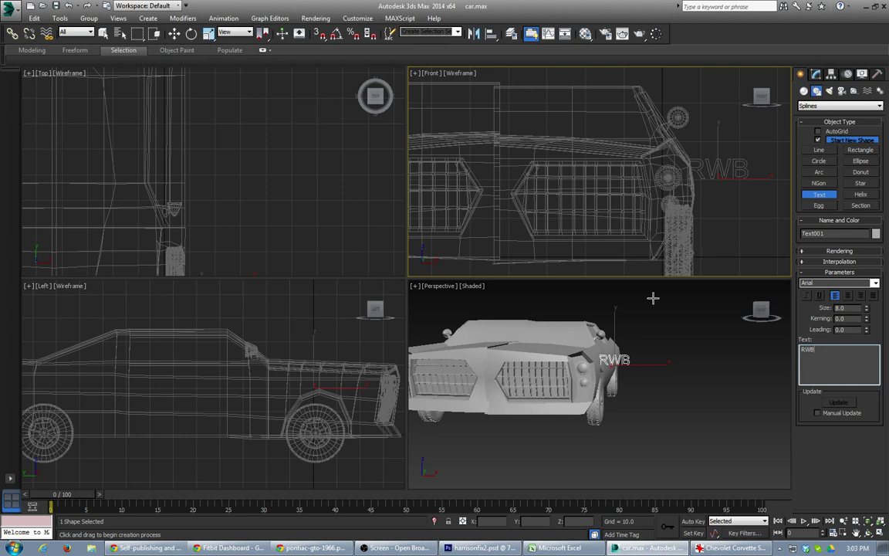
# Step: Apply an Extrude modifier with an amount of 1.0 to the RWB text
pyautogui.rightClick(631, 363)
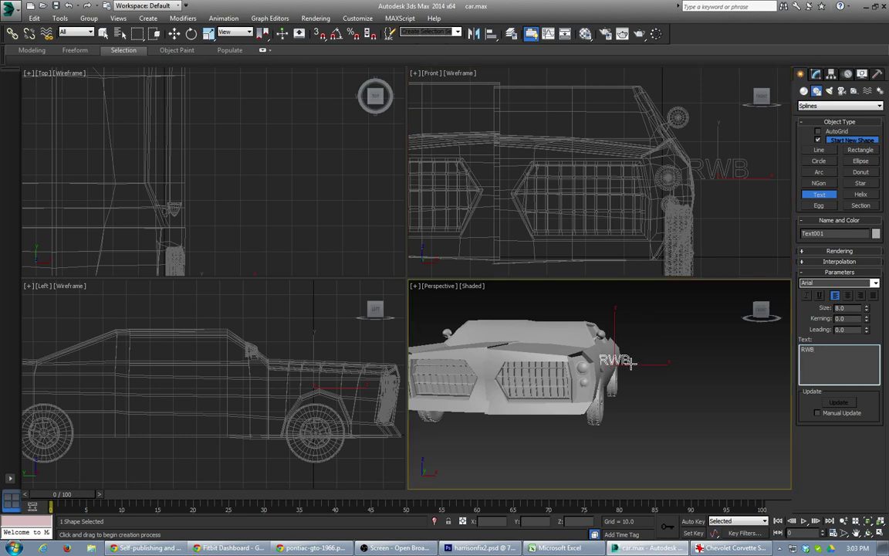
pyautogui.click(816, 74)
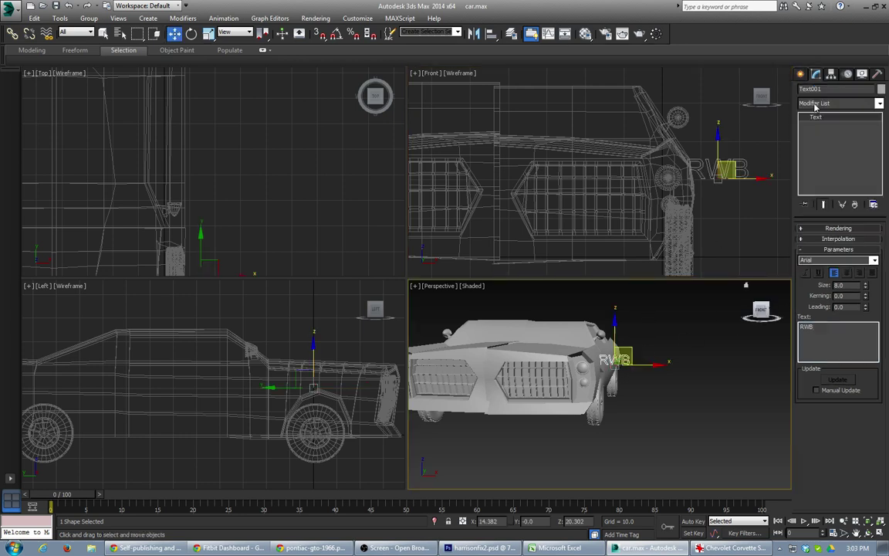
pyautogui.click(879, 102)
pyautogui.scroll(-10, 871, 257)
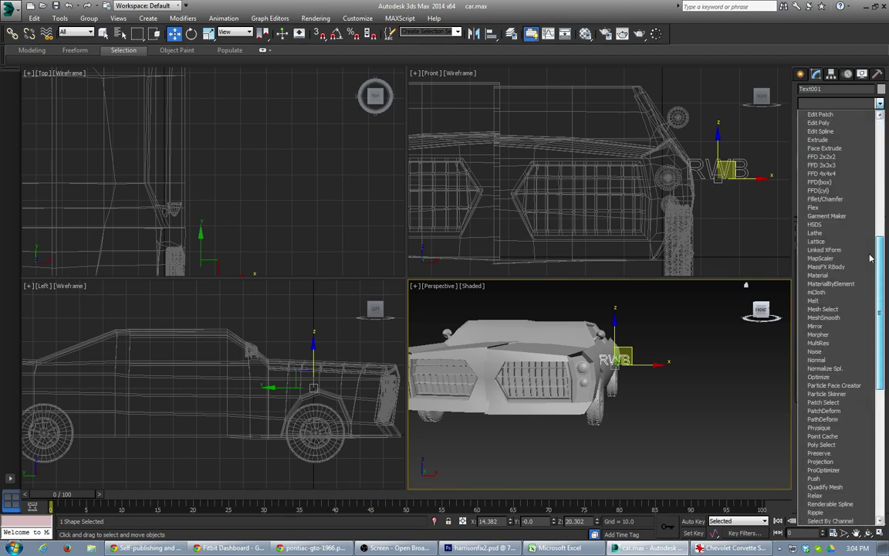
pyautogui.scroll(-3, 870, 257)
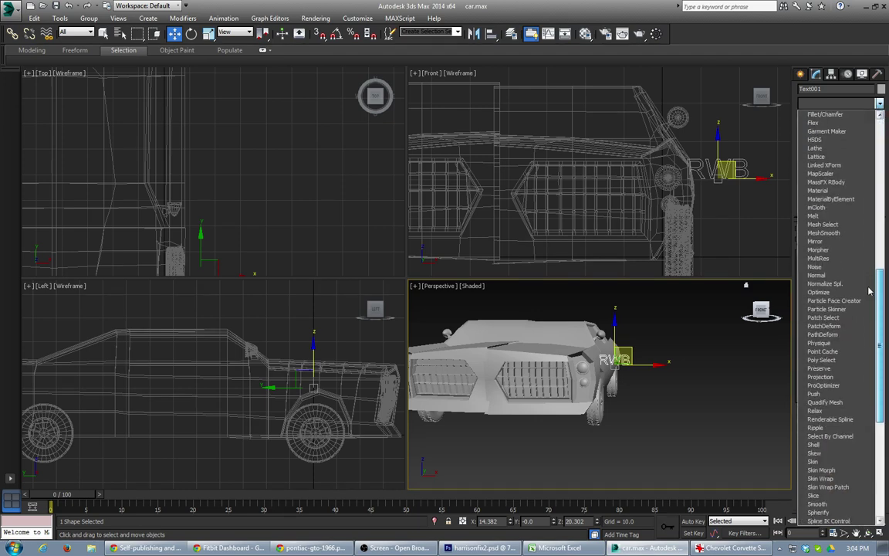
pyautogui.moveTo(880, 290); pyautogui.dragTo(882, 213)
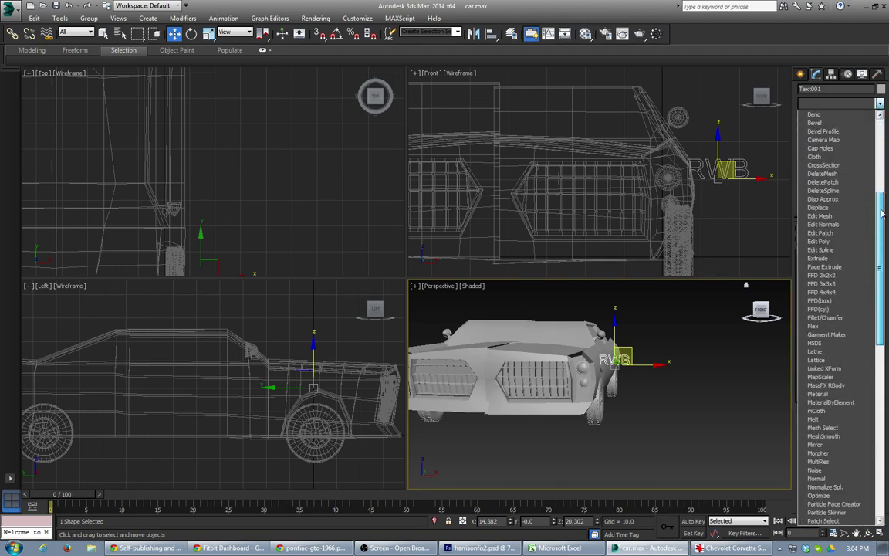
pyautogui.click(830, 258)
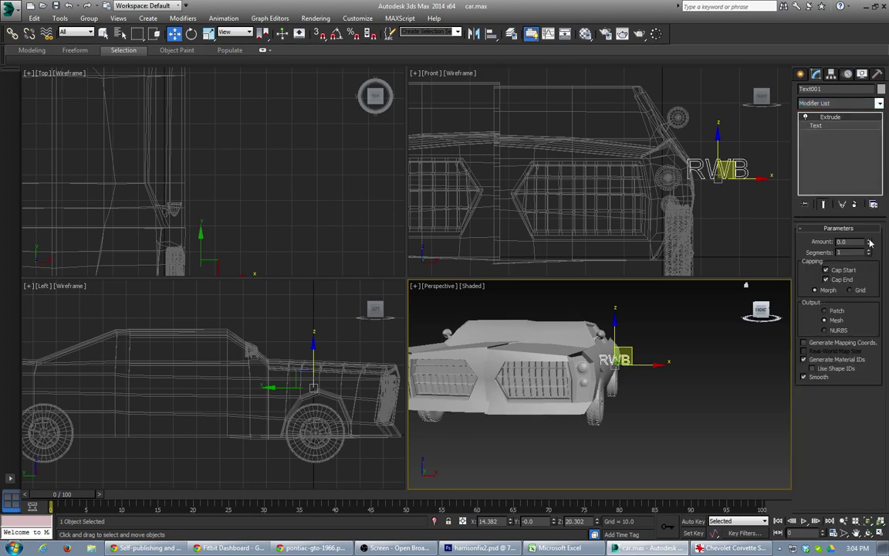
# Step: Move the RWB lettering to the front of the car, over the grille beside the round headlights, and bring it closer to the grille surface
pyautogui.rightClick(273, 356)
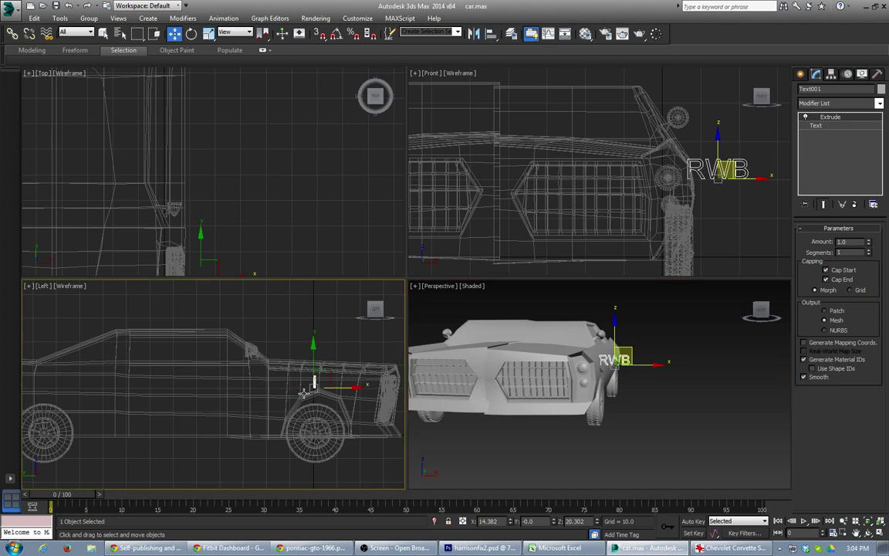
pyautogui.moveTo(324, 389); pyautogui.dragTo(408, 398)
pyautogui.rightClick(596, 363)
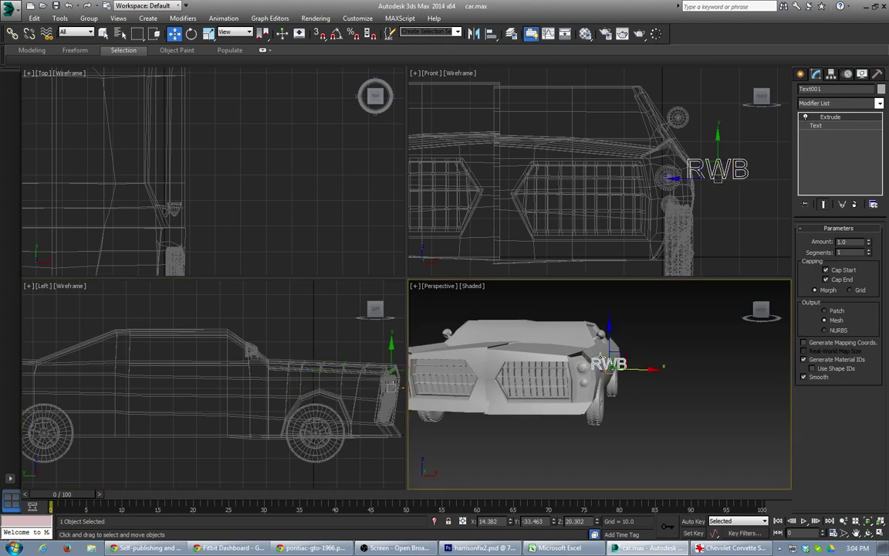
pyautogui.moveTo(622, 356); pyautogui.dragTo(557, 368)
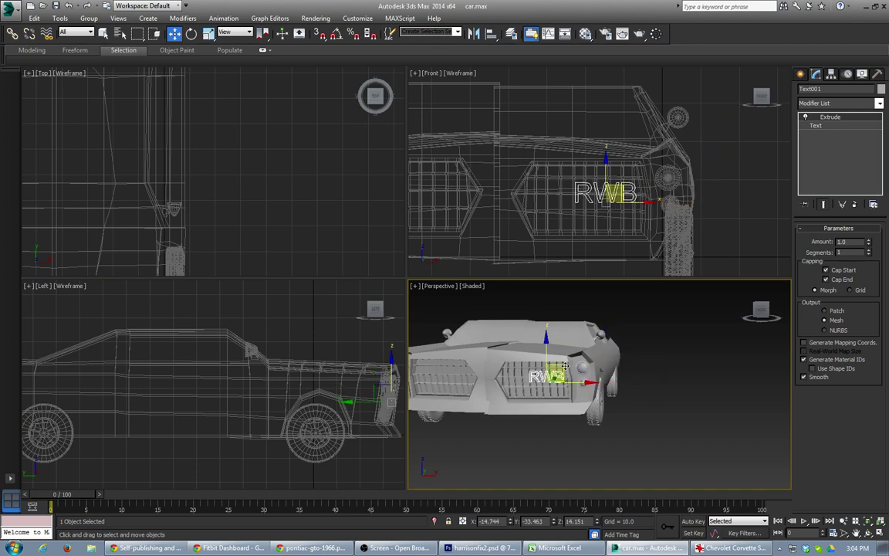
pyautogui.keyDown('alt'); pyautogui.moveTo(578, 422); pyautogui.dragTo(578, 382, button='middle'); pyautogui.keyUp('alt')
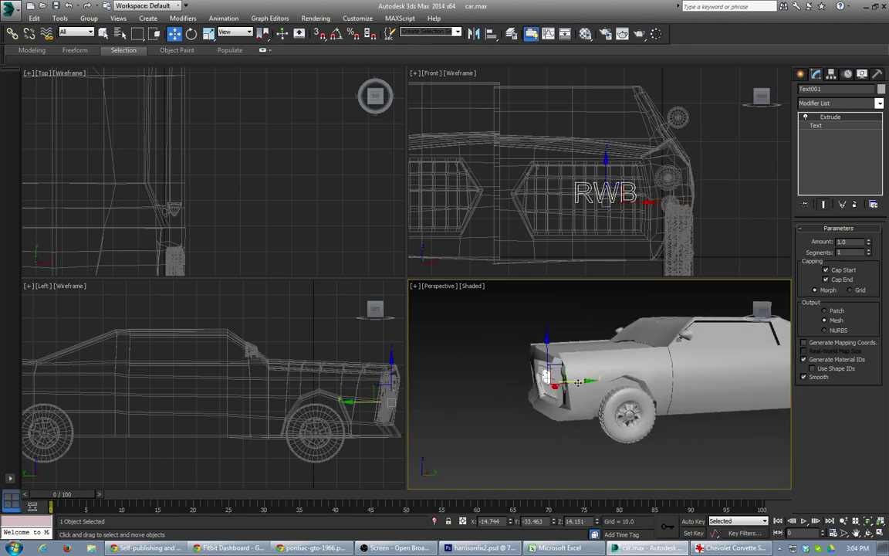
pyautogui.moveTo(577, 384); pyautogui.dragTo(578, 382)
# Step: Rotate the RWB lettering about 9 degrees around the vertical axis and tilt it about 2 degrees to follow the grille
pyautogui.scroll(5, 548, 379)
pyautogui.press('e')
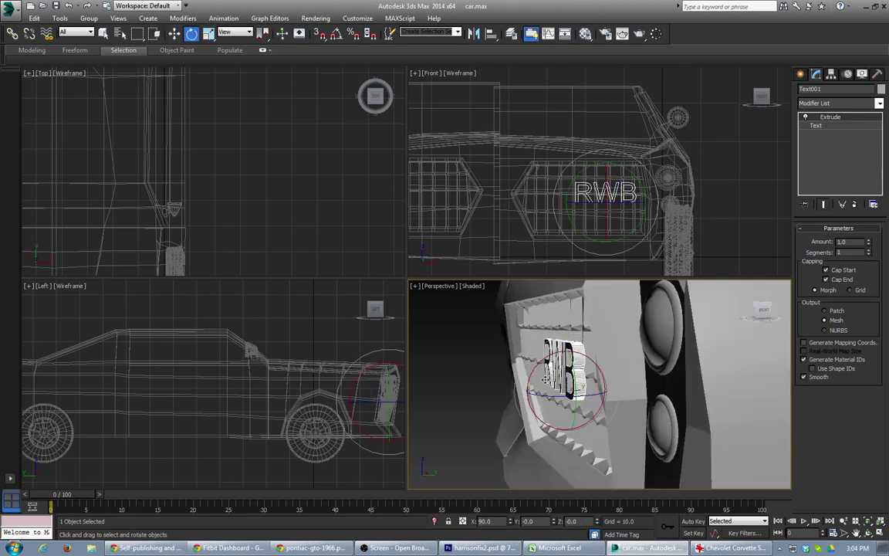
pyautogui.moveTo(555, 399); pyautogui.dragTo(565, 400)
pyautogui.keyDown('alt'); pyautogui.moveTo(538, 377); pyautogui.dragTo(614, 364, button='middle'); pyautogui.keyUp('alt')
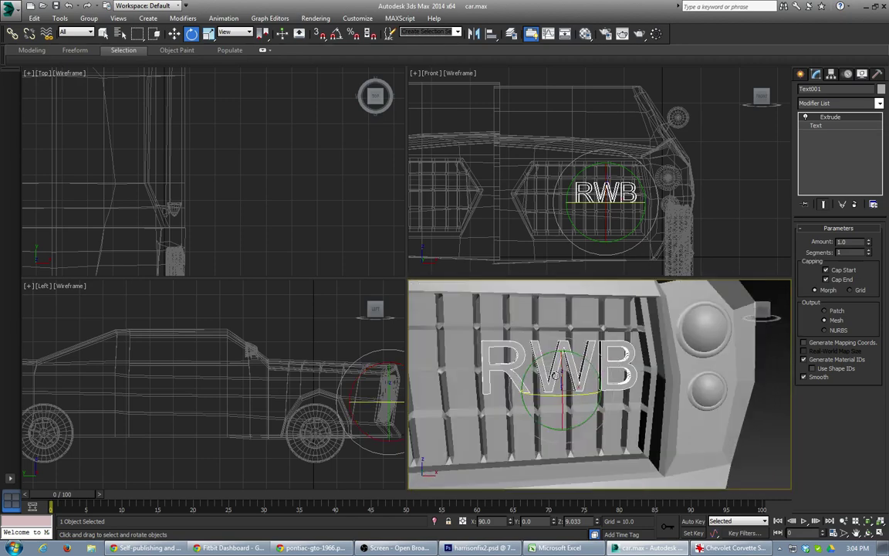
pyautogui.moveTo(560, 381); pyautogui.dragTo(562, 376)
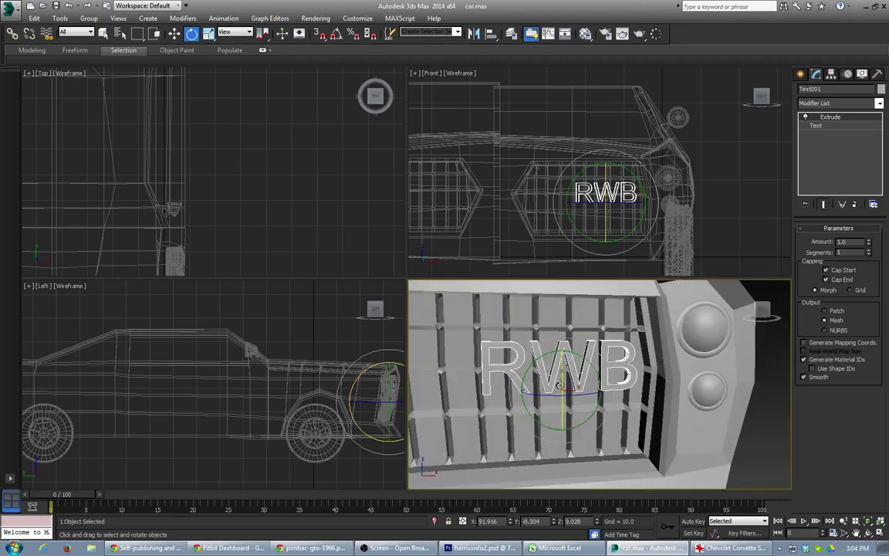
# Step: Push the rotated RWB lettering back along Y, further into the grille
pyautogui.keyDown('alt'); pyautogui.moveTo(561, 378); pyautogui.dragTo(631, 399, button='middle'); pyautogui.keyUp('alt')
pyautogui.press('w')
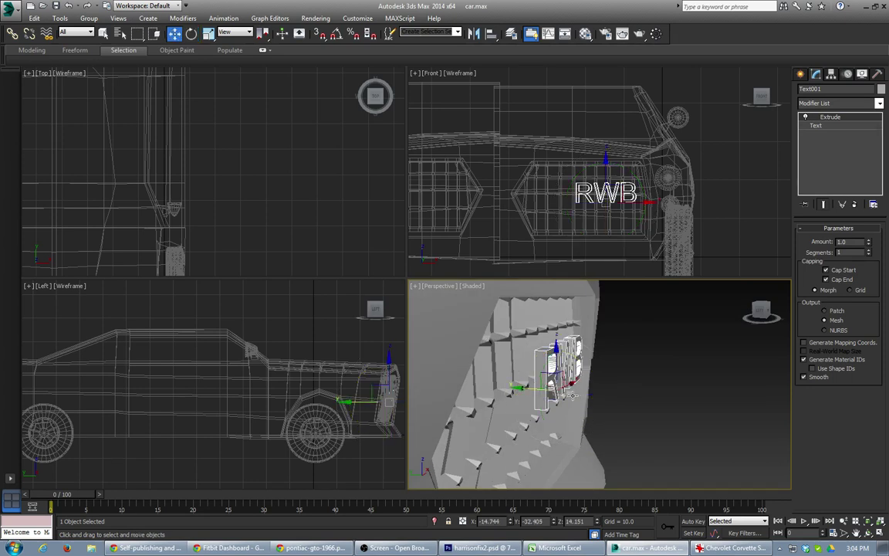
pyautogui.scroll(-5, 673, 366)
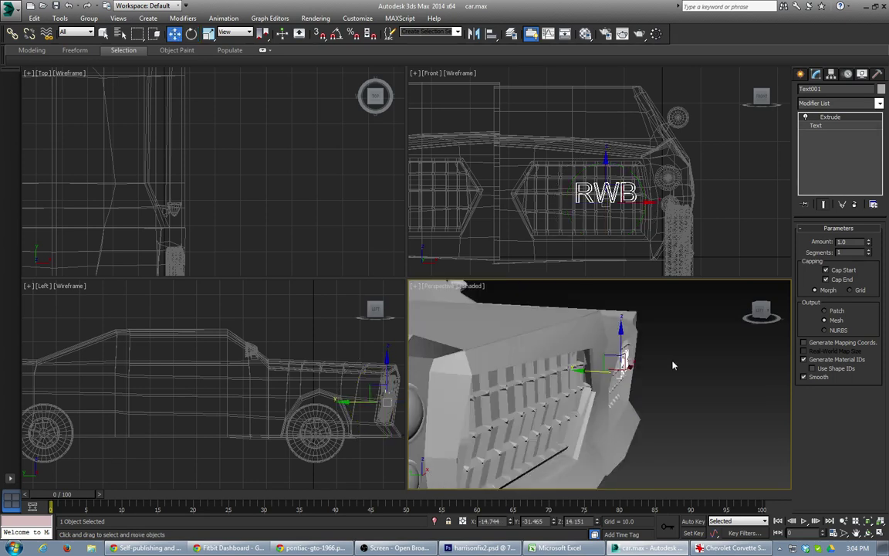
# Step: Select the car body's editable poly at the windshield, leaving the Cut tool without cutting
pyautogui.scroll(-3, 673, 365)
pyautogui.keyDown('alt'); pyautogui.moveTo(671, 364); pyautogui.dragTo(566, 363, button='middle'); pyautogui.keyUp('alt')
pyautogui.moveTo(661, 339); pyautogui.dragTo(636, 380, button='middle')
pyautogui.scroll(8, 567, 344)
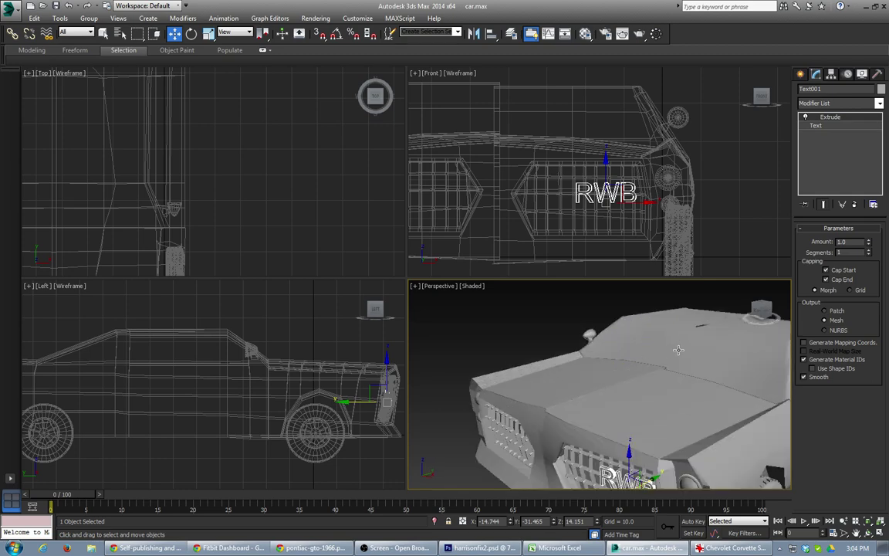
pyautogui.scroll(2, 607, 373)
pyautogui.click(599, 362)
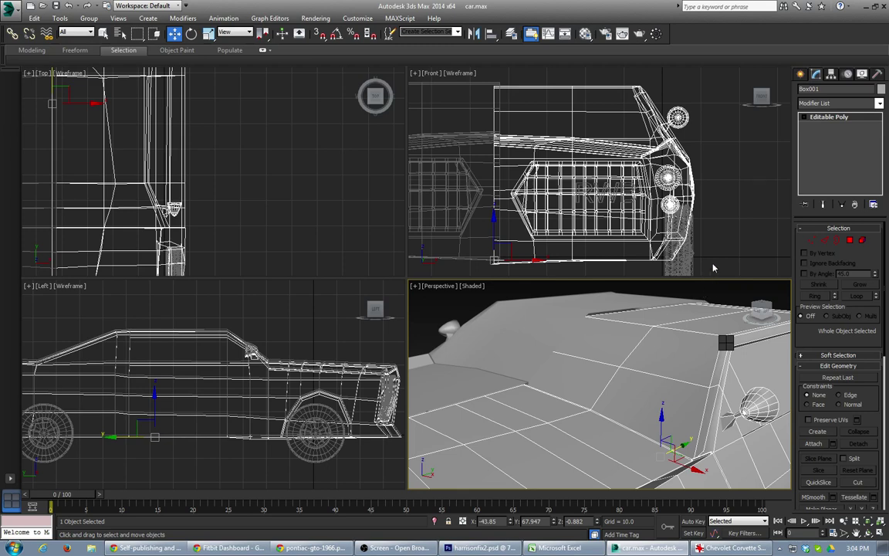
pyautogui.hotkey('alt', 'c')
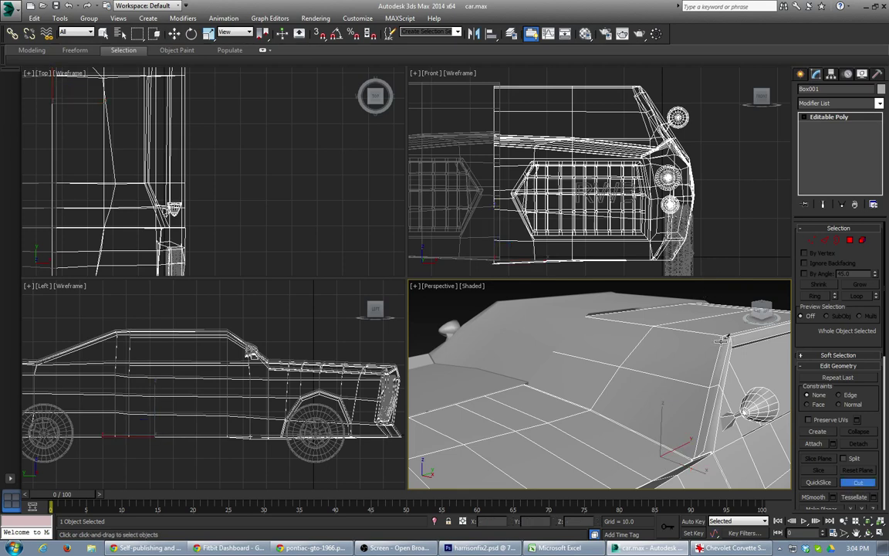
pyautogui.rightClick(721, 340)
# Step: Connect the edge ring through the windshield's upper section with a new edge loop, slide it up toward the roof, and clear the edge selection
pyautogui.press('2')
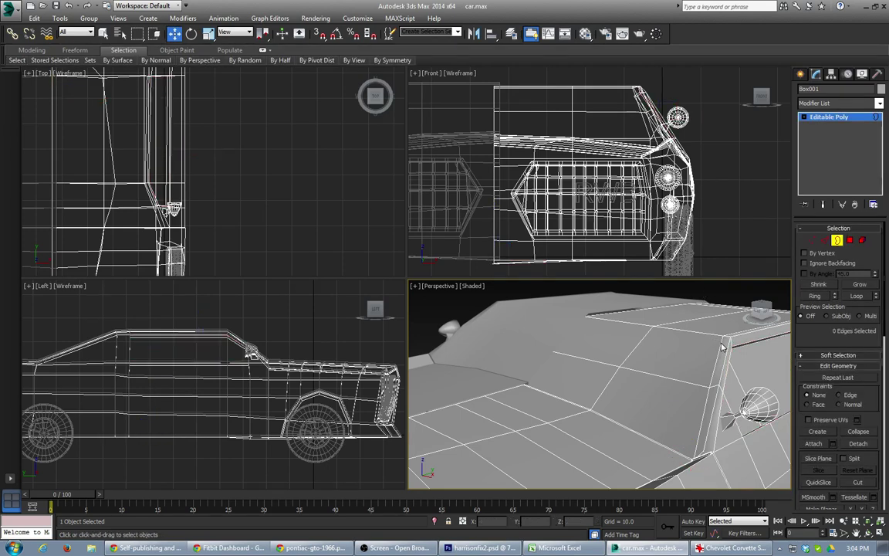
pyautogui.press('2')
pyautogui.click(720, 346)
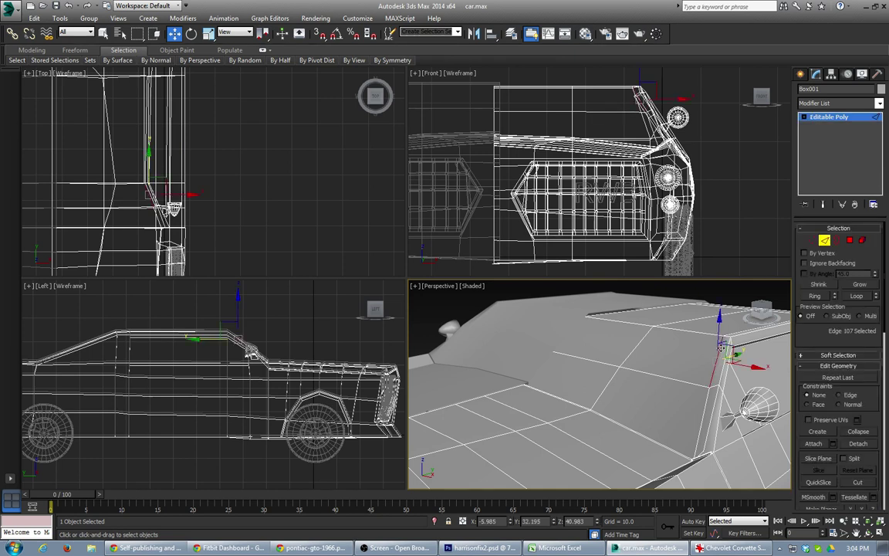
pyautogui.click(821, 285)
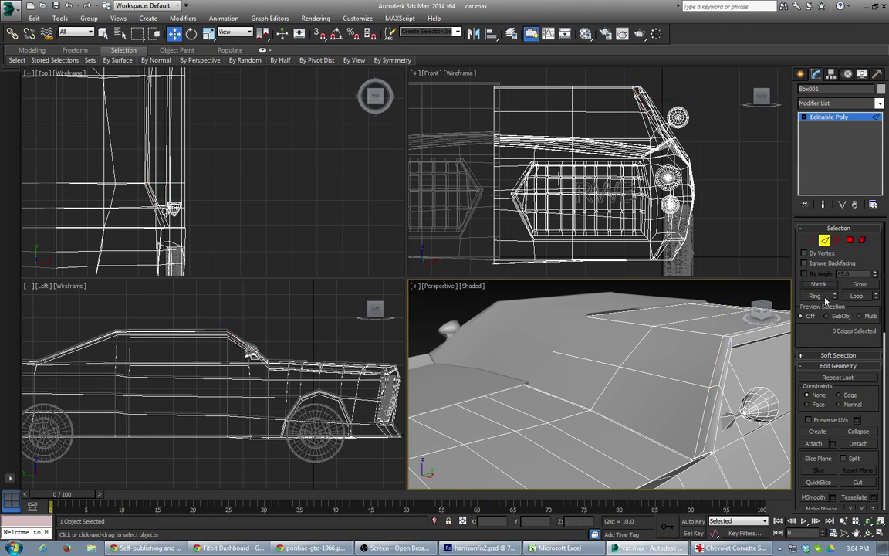
pyautogui.hotkey('ctrl', 'z')
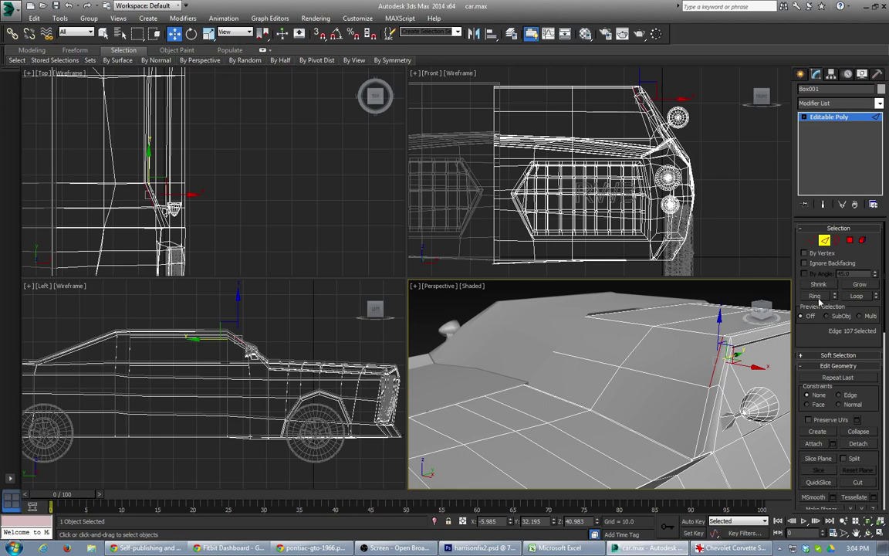
pyautogui.click(815, 296)
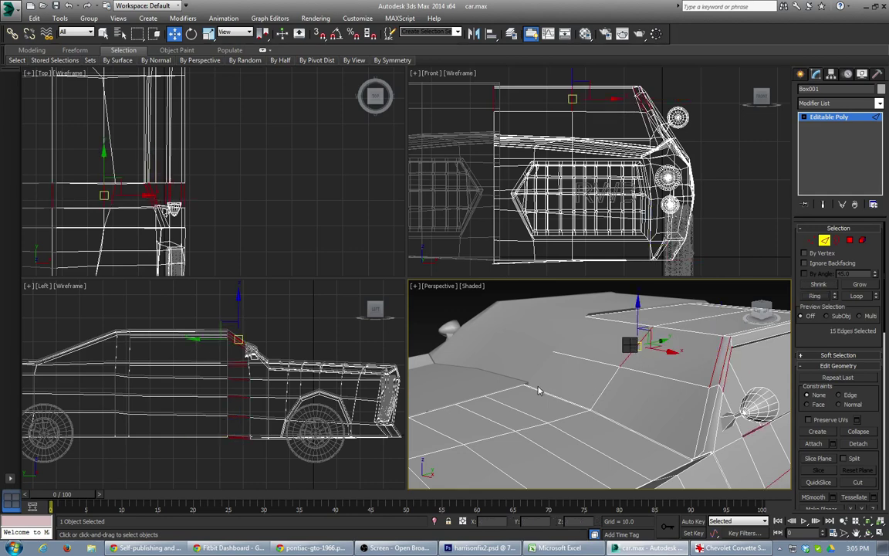
pyautogui.hotkey('ctrl', 'shift', 'e')
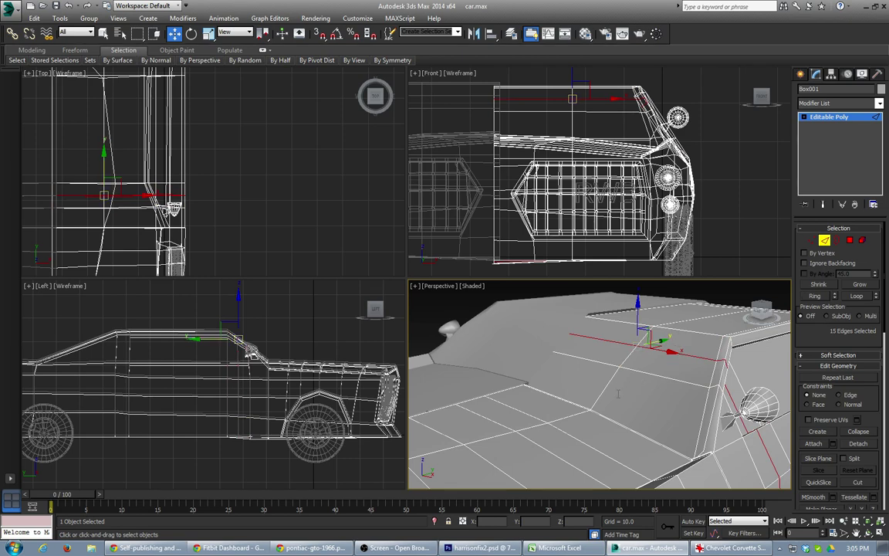
pyautogui.moveTo(609, 421); pyautogui.dragTo(574, 551)
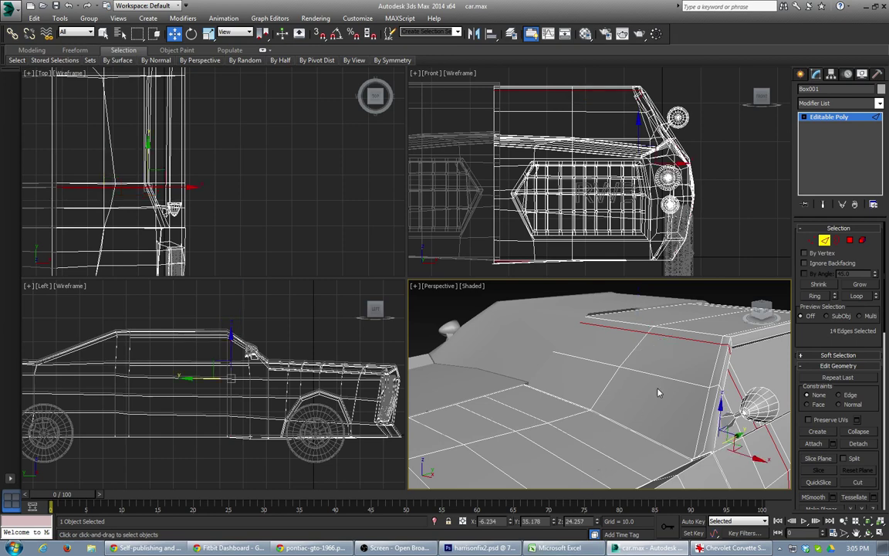
pyautogui.click(673, 372)
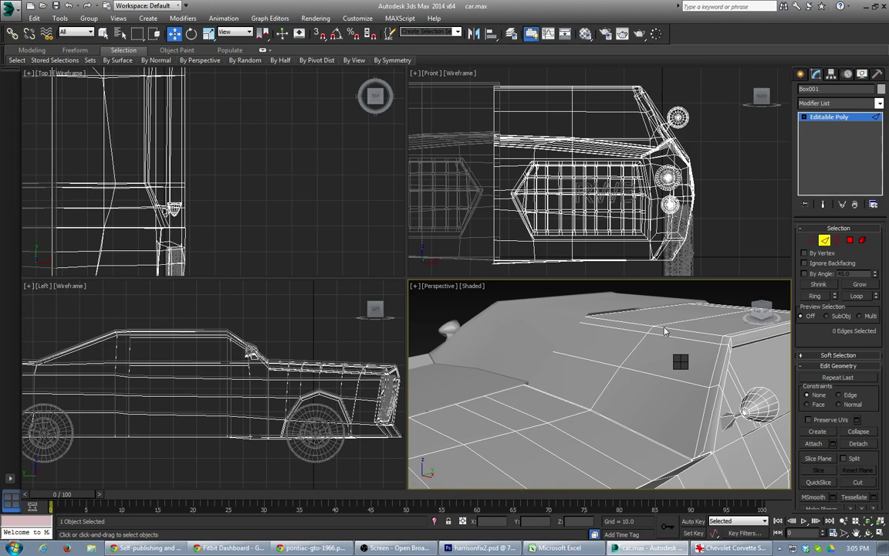
# Step: Bevel the windshield's four polygons inward to recess the glass, and delete the two leftover polygons along the car's centre seam
pyautogui.press('4')
pyautogui.click(684, 355)
pyautogui.keyDown('ctrl'); pyautogui.click(619, 347); pyautogui.keyUp('ctrl')
pyautogui.keyDown('ctrl'); pyautogui.click(597, 372); pyautogui.keyUp('ctrl')
pyautogui.keyDown('ctrl'); pyautogui.click(625, 421); pyautogui.keyUp('ctrl')
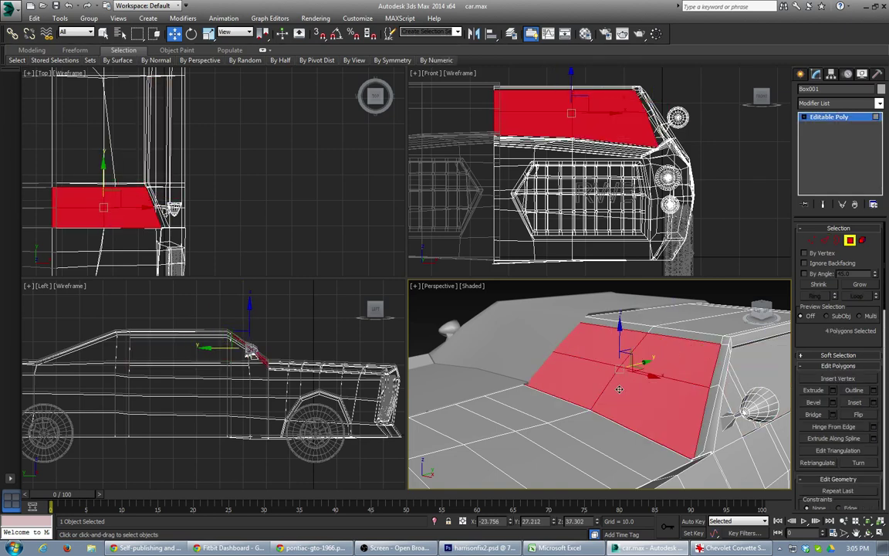
pyautogui.click(611, 427)
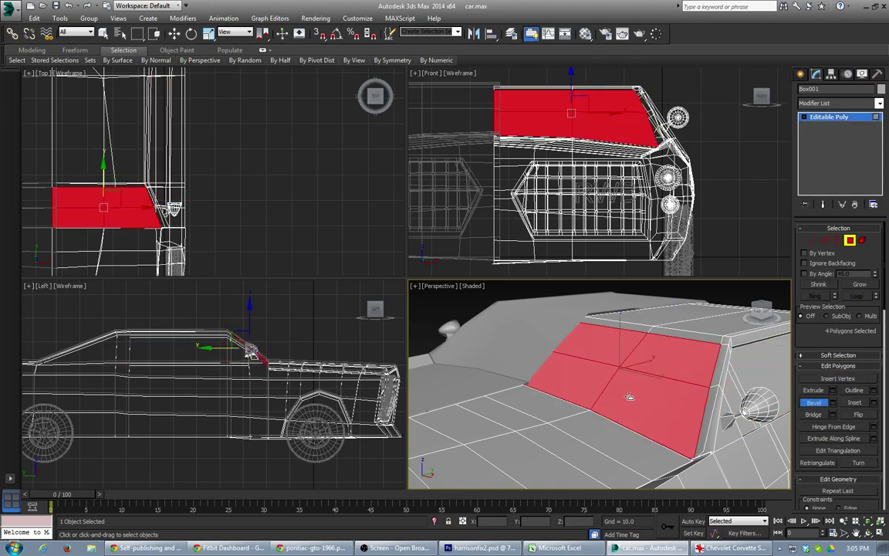
pyautogui.moveTo(629, 396); pyautogui.dragTo(632, 399)
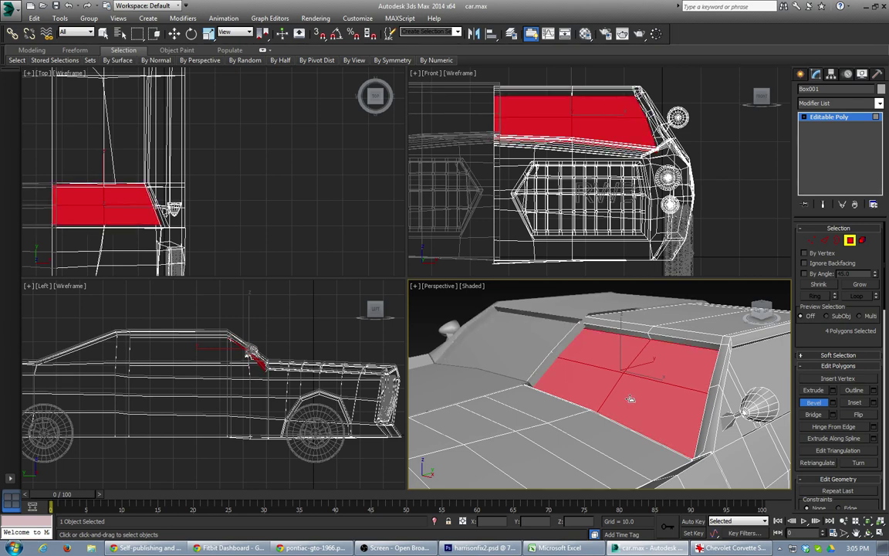
pyautogui.click(572, 335)
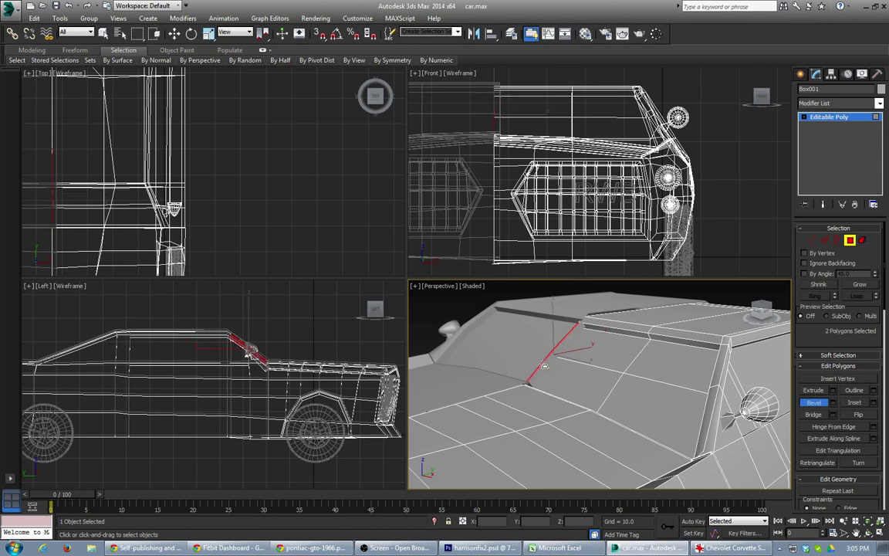
pyautogui.press('Delete')
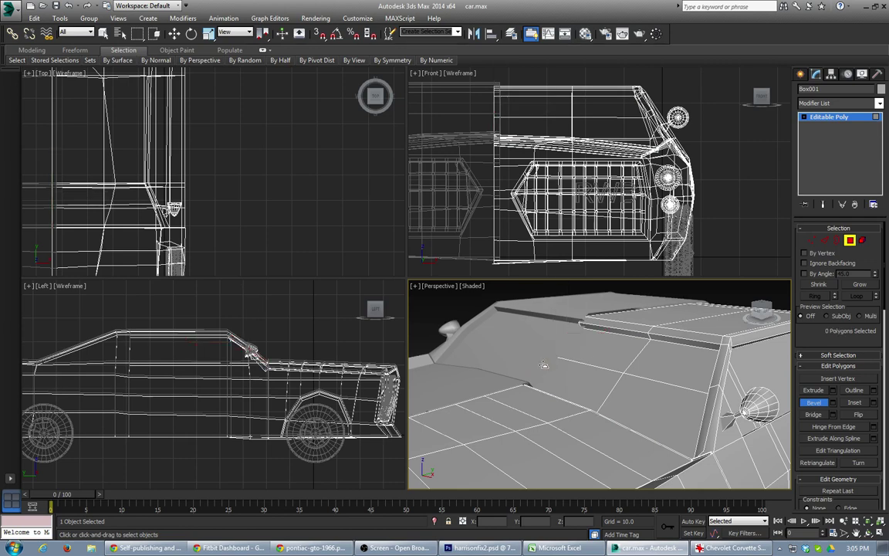
# Step: Examine the recessed windshield at the centre seam and roof, and the whole car from several angles down to the front bumper
pyautogui.click(602, 348)
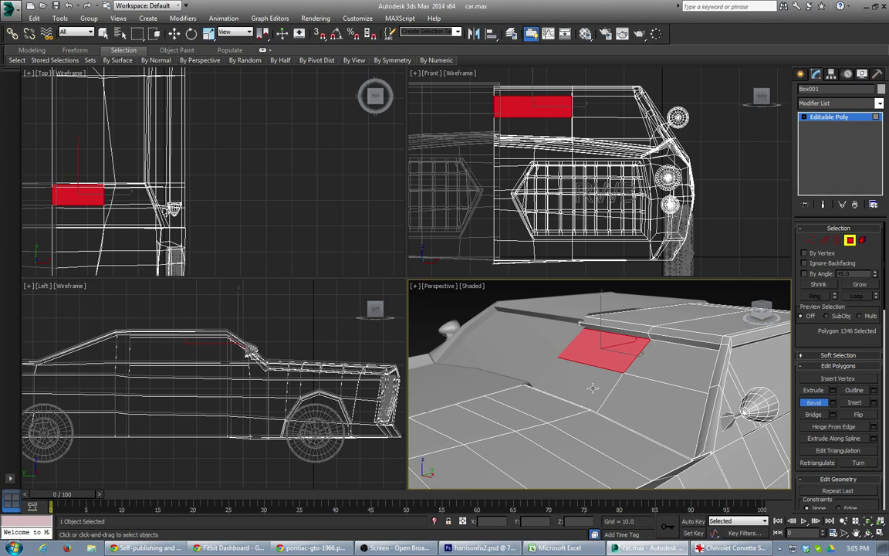
pyautogui.keyDown('alt'); pyautogui.moveTo(578, 373); pyautogui.dragTo(687, 418, button='middle'); pyautogui.keyUp('alt')
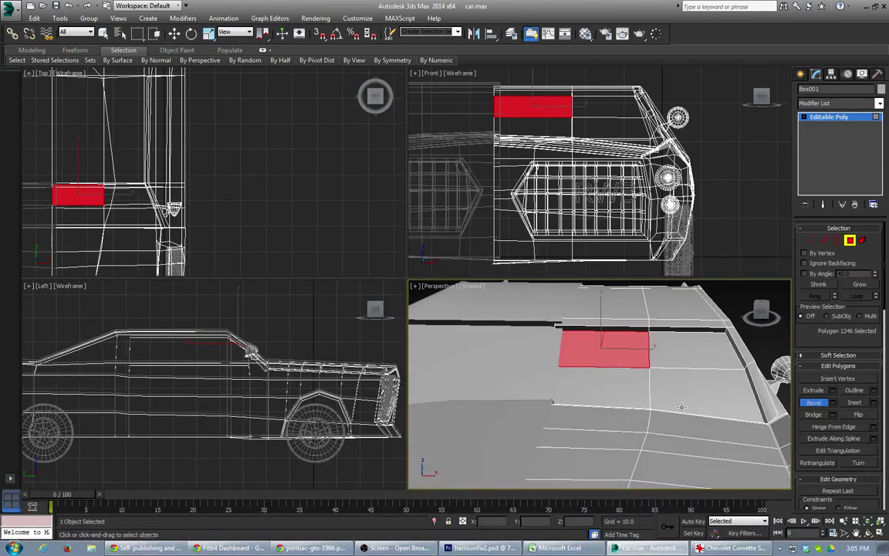
pyautogui.scroll(3, 683, 413)
pyautogui.moveTo(653, 312); pyautogui.dragTo(633, 348, button='middle')
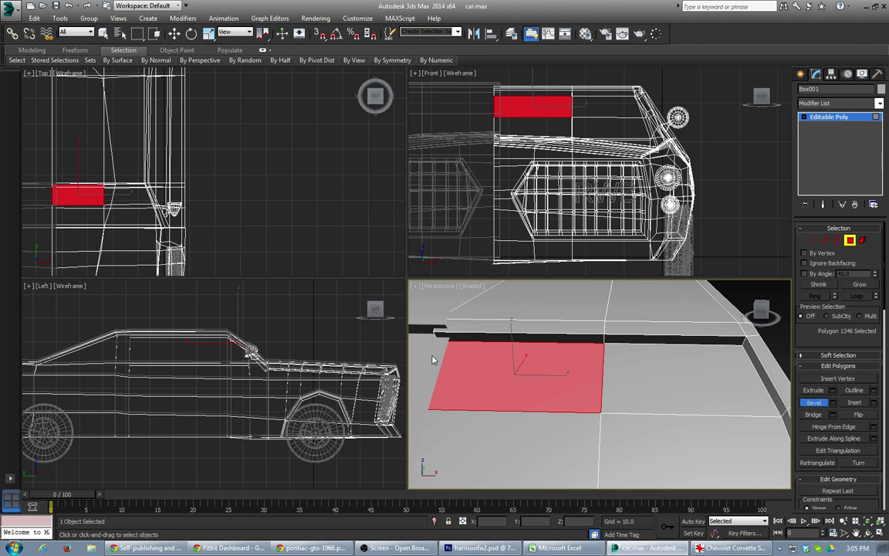
pyautogui.scroll(-3, 463, 353)
pyautogui.scroll(-6, 606, 377)
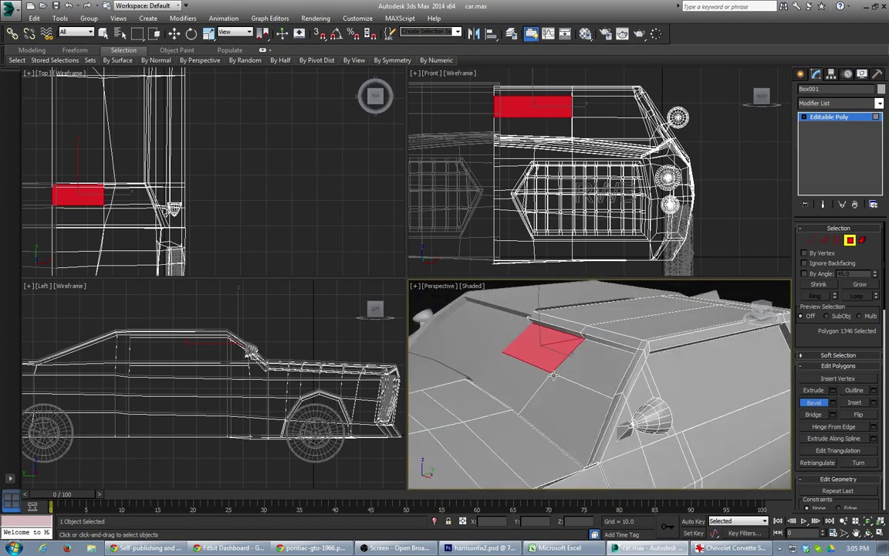
pyautogui.keyDown('alt'); pyautogui.moveTo(561, 367); pyautogui.dragTo(572, 366, button='middle'); pyautogui.keyUp('alt')
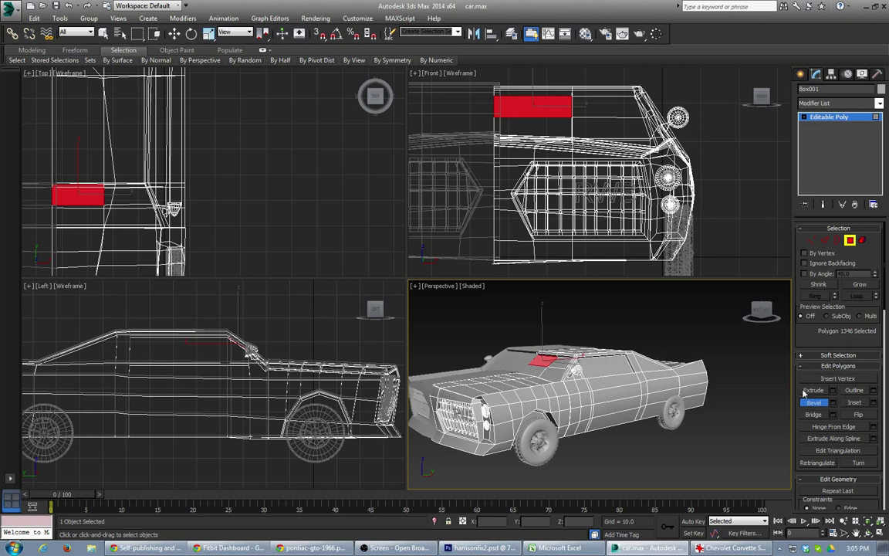
pyautogui.press('w')
pyautogui.keyDown('alt'); pyautogui.moveTo(575, 371); pyautogui.dragTo(505, 395, button='middle'); pyautogui.keyUp('alt')
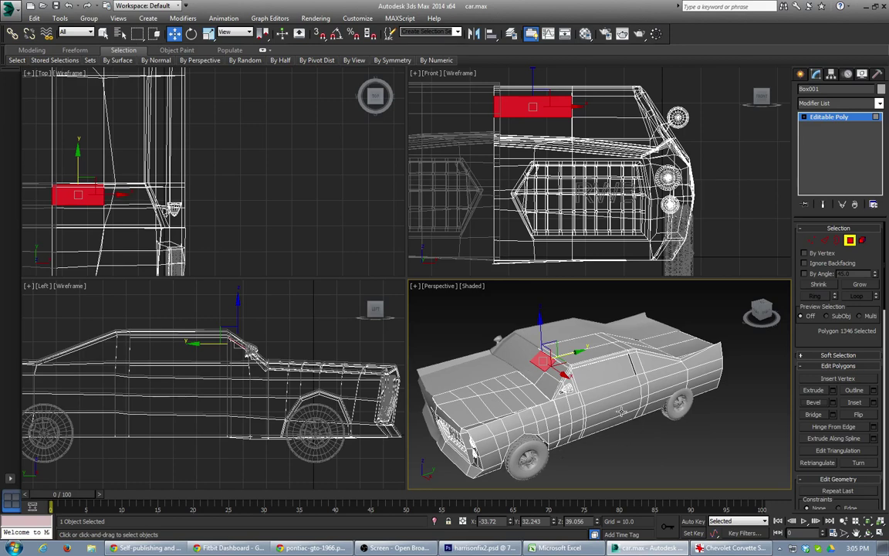
pyautogui.keyDown('alt'); pyautogui.moveTo(483, 446); pyautogui.dragTo(540, 357, button='middle'); pyautogui.keyUp('alt')
pyautogui.keyDown('alt'); pyautogui.moveTo(487, 367); pyautogui.dragTo(588, 368, button='middle'); pyautogui.keyUp('alt')
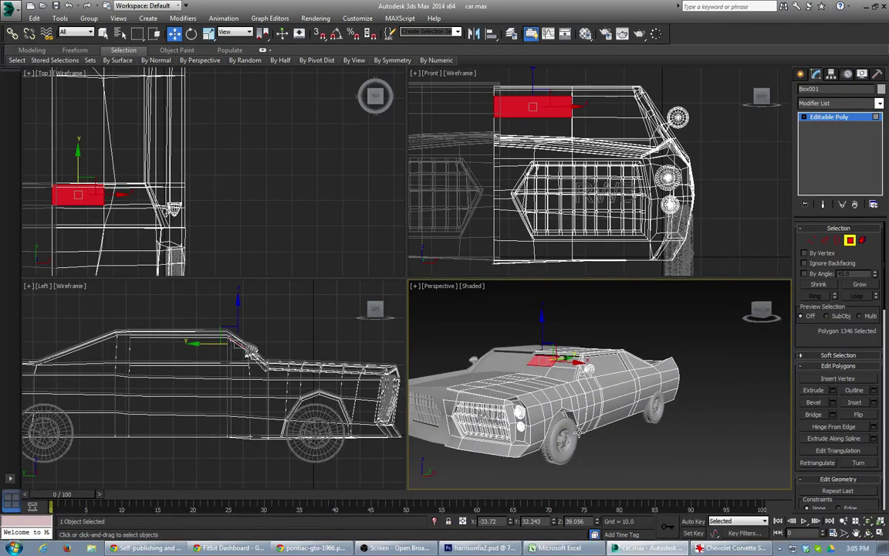
pyautogui.moveTo(578, 433)
pyautogui.keyDown('alt'); pyautogui.mouseDown(button='middle')
pyautogui.moveTo(555, 424)
pyautogui.moveTo(579, 426)
pyautogui.mouseUp(button='middle'); pyautogui.keyUp('alt')
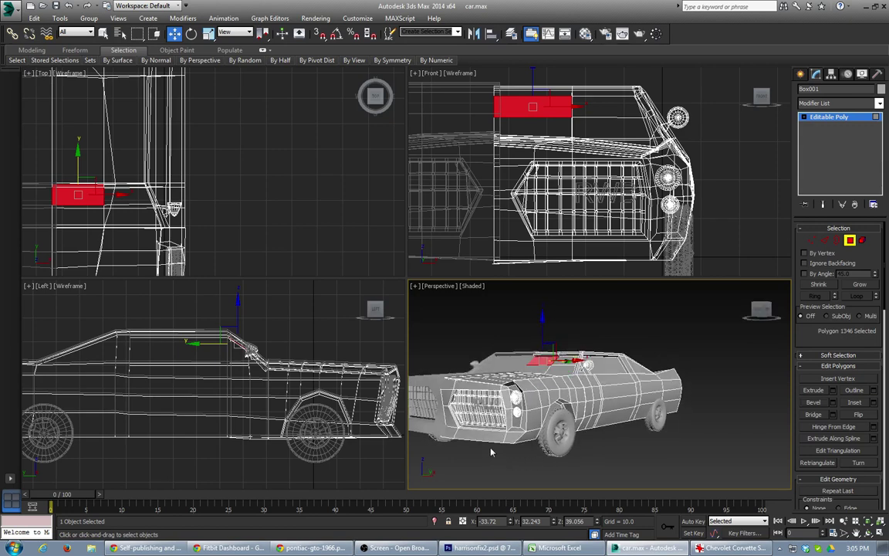
pyautogui.scroll(5, 526, 426)
pyautogui.scroll(-3, 551, 386)
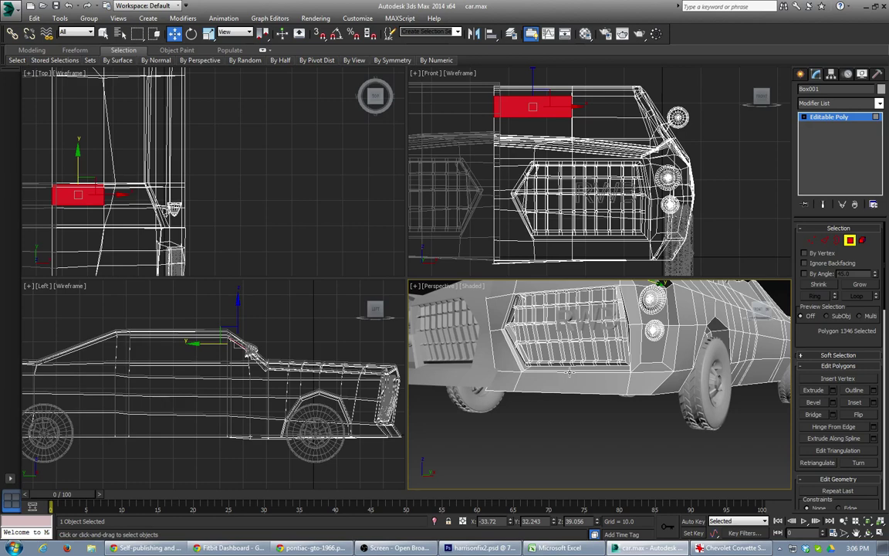
# Step: Connect the edge ring through the grille surround and lower front bumper with two vertical edge loops, slid toward the middle and pinched close together
pyautogui.press('2')
pyautogui.click(571, 373)
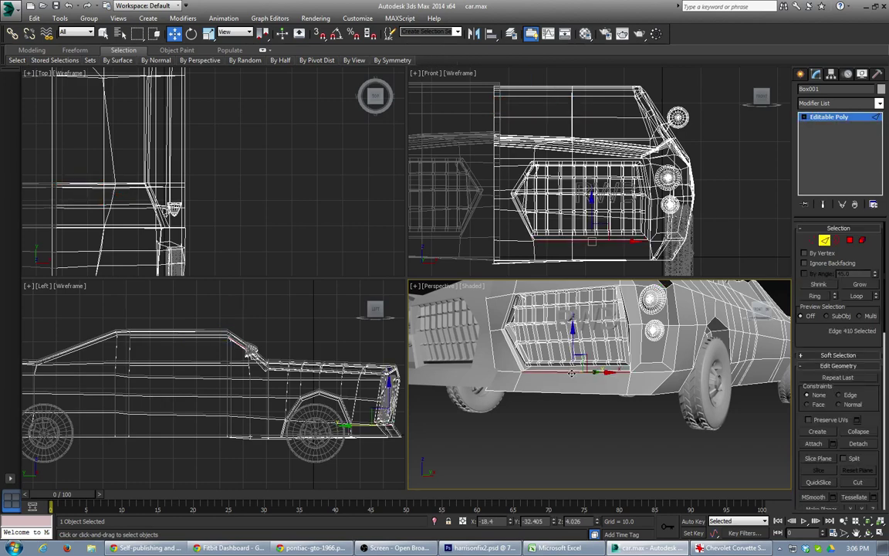
pyautogui.keyDown('alt'); pyautogui.moveTo(572, 373); pyautogui.dragTo(590, 393, button='middle'); pyautogui.keyUp('alt')
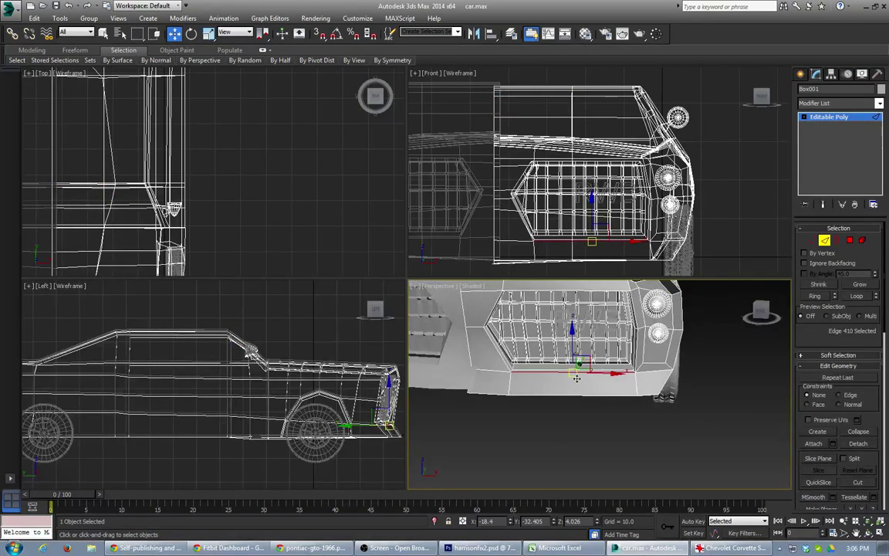
pyautogui.hotkey('alt', 'r')
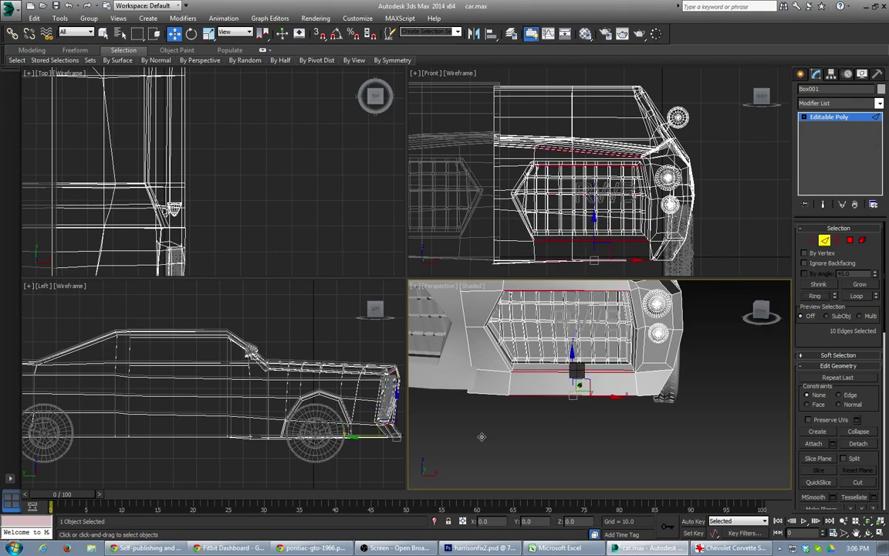
pyautogui.hotkey('alt', 'l')
pyautogui.hotkey('ctrl', 'z')
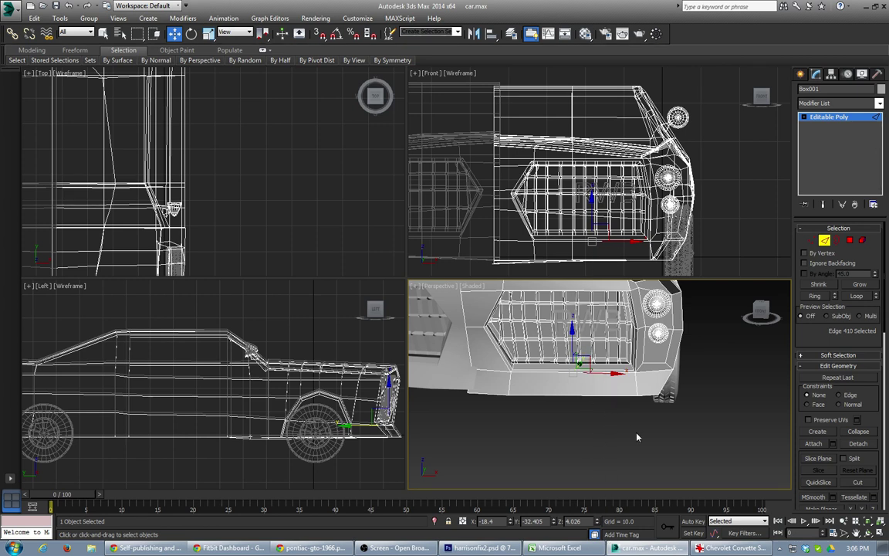
pyautogui.click(571, 395)
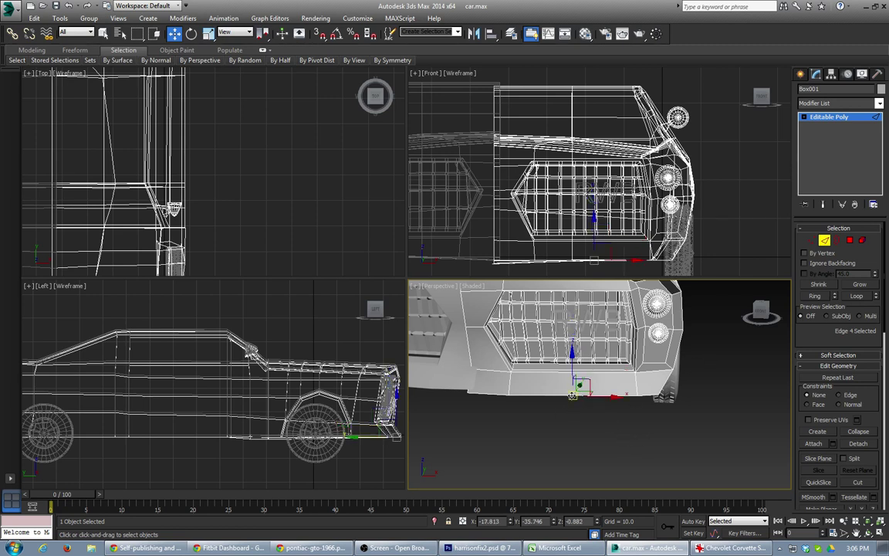
pyautogui.click(823, 296)
pyautogui.click(821, 296)
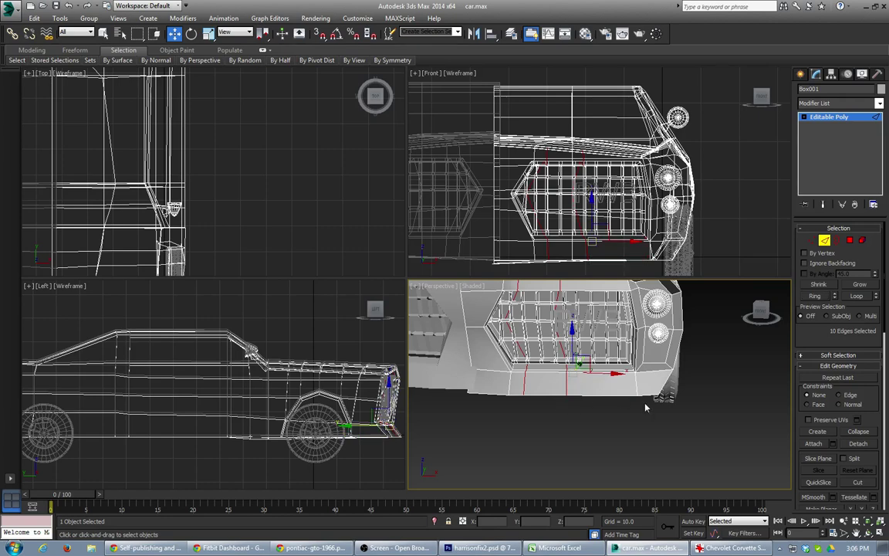
pyautogui.moveTo(606, 423); pyautogui.dragTo(607, 518)
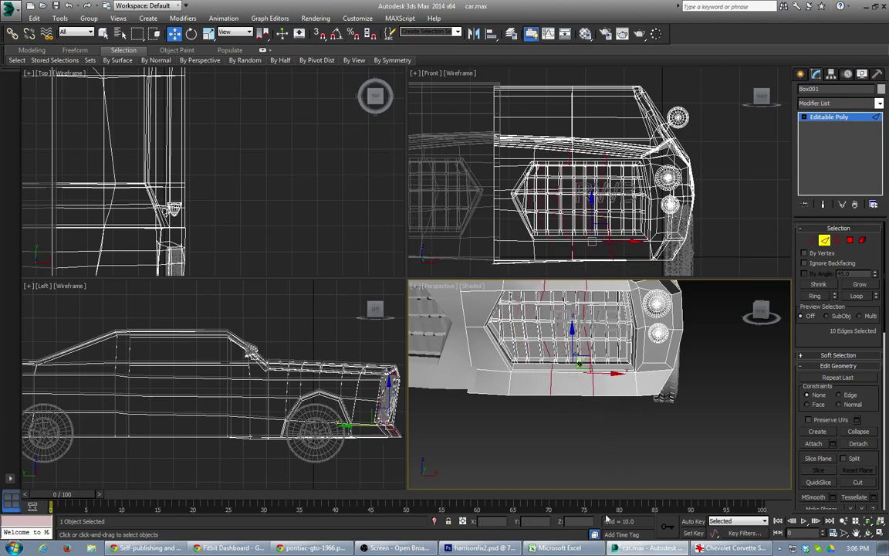
pyautogui.moveTo(607, 404); pyautogui.dragTo(613, 510)
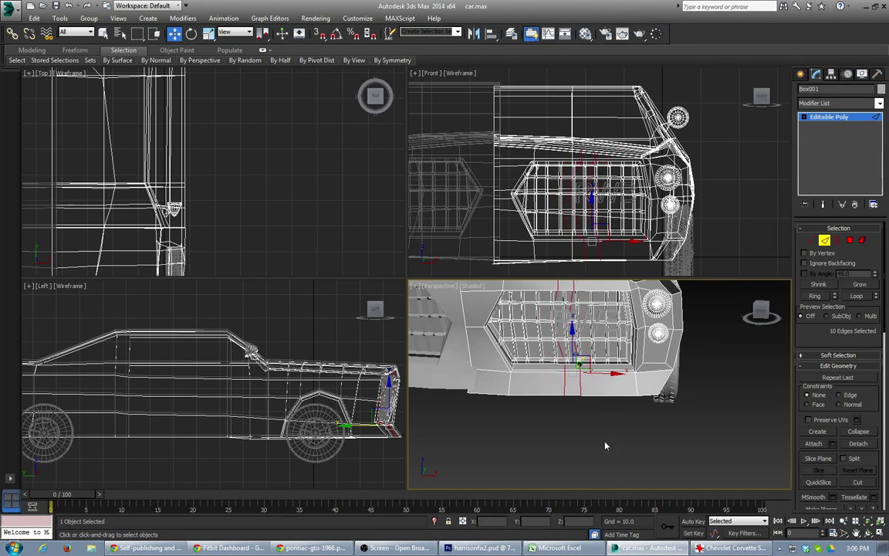
# Step: Inset the two bumper polygons on either side of the new edge loops below the grille, leaving a smaller rectangle in each
pyautogui.press('3')
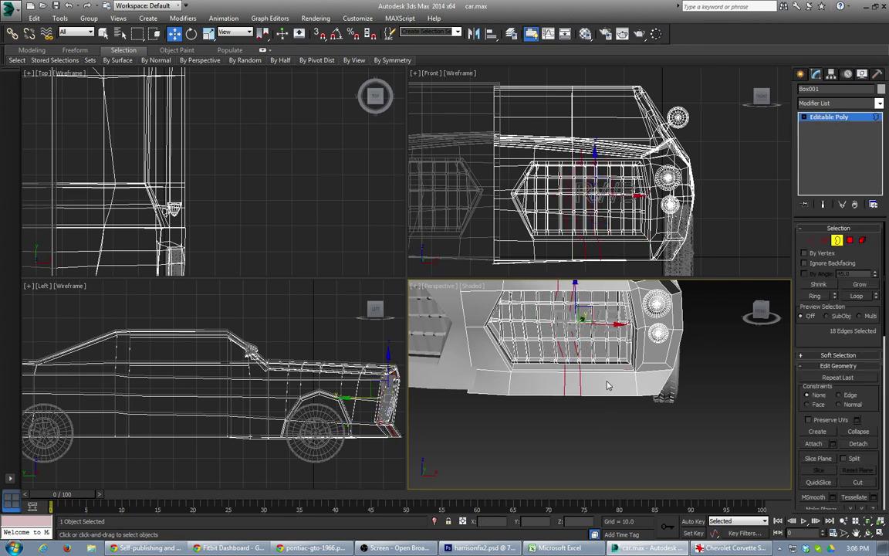
pyautogui.click(607, 383)
pyautogui.press('4')
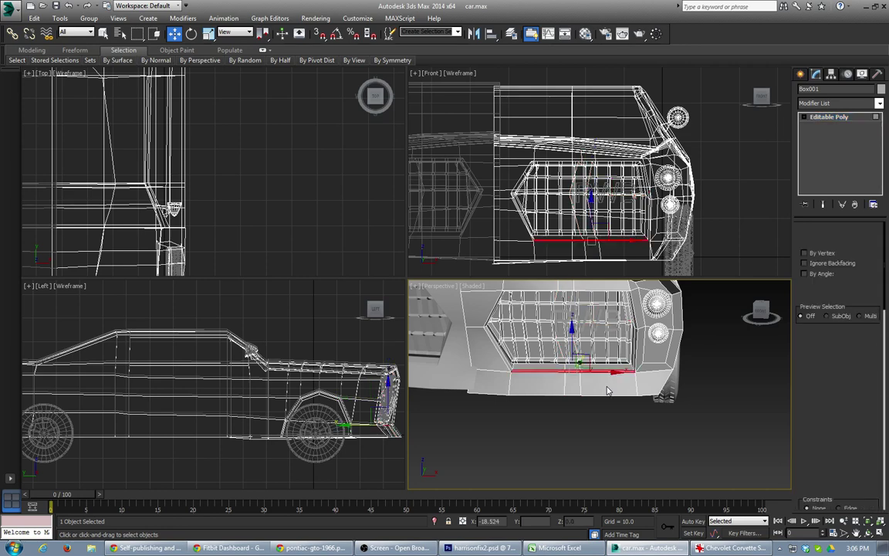
pyautogui.press('4')
pyautogui.click(607, 386)
pyautogui.keyDown('ctrl'); pyautogui.click(533, 386); pyautogui.keyUp('ctrl')
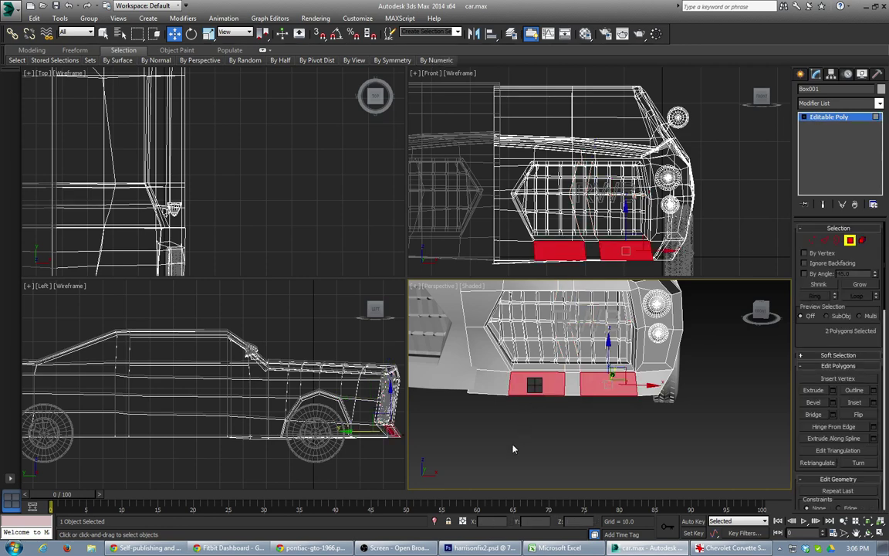
pyautogui.hotkey('shift', 'i')
pyautogui.moveTo(534, 387)
pyautogui.mouseDown()
pyautogui.moveTo(535, 373)
pyautogui.moveTo(536, 382)
pyautogui.mouseUp()
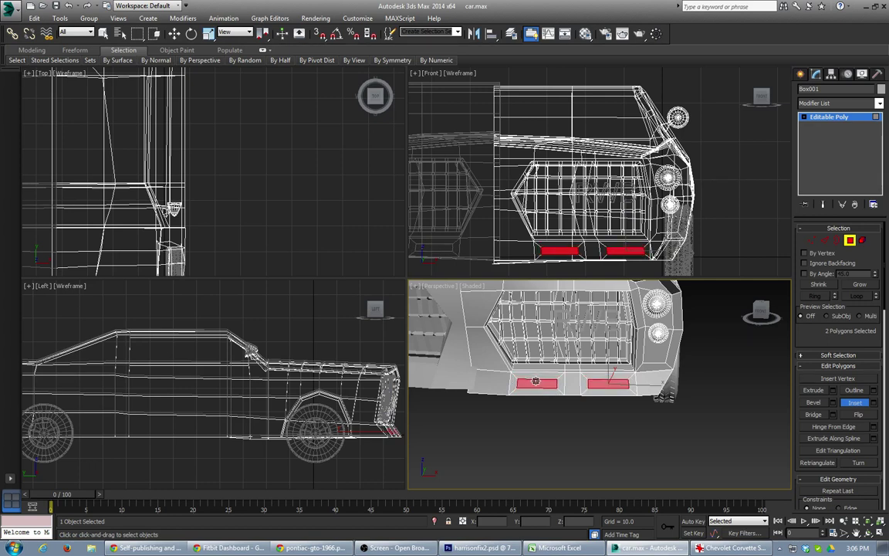
pyautogui.press('w')
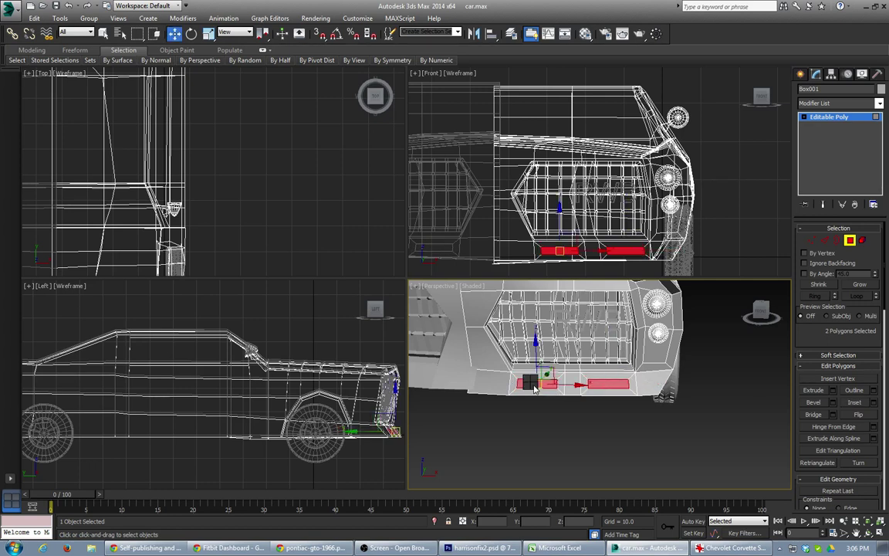
# Step: Push the two inset polygons inward to form recessed slots in the lower bumper, and clear the selection
pyautogui.click(512, 417)
pyautogui.moveTo(536, 382); pyautogui.dragTo(528, 390)
pyautogui.keyDown('alt'); pyautogui.moveTo(649, 385); pyautogui.dragTo(588, 385, button='middle'); pyautogui.keyUp('alt')
pyautogui.press('w')
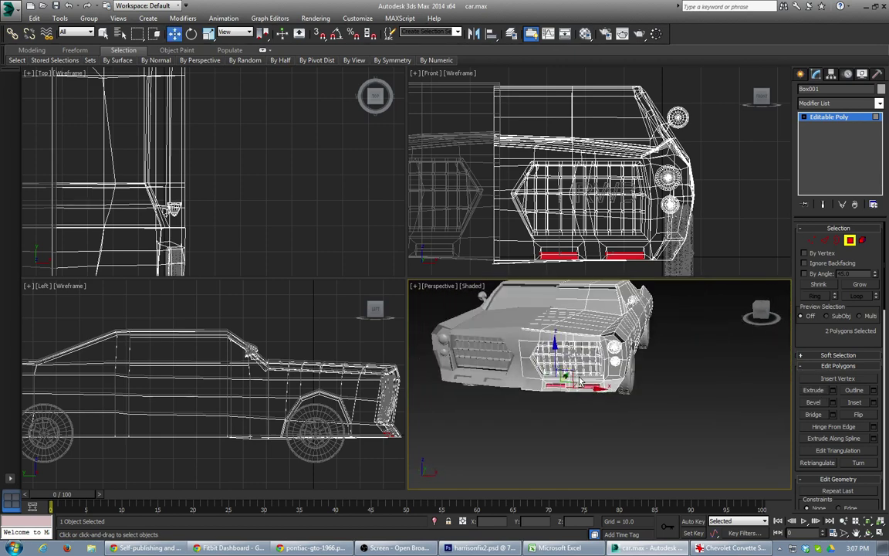
pyautogui.click(621, 434)
pyautogui.moveTo(627, 340); pyautogui.dragTo(591, 420, button='middle')
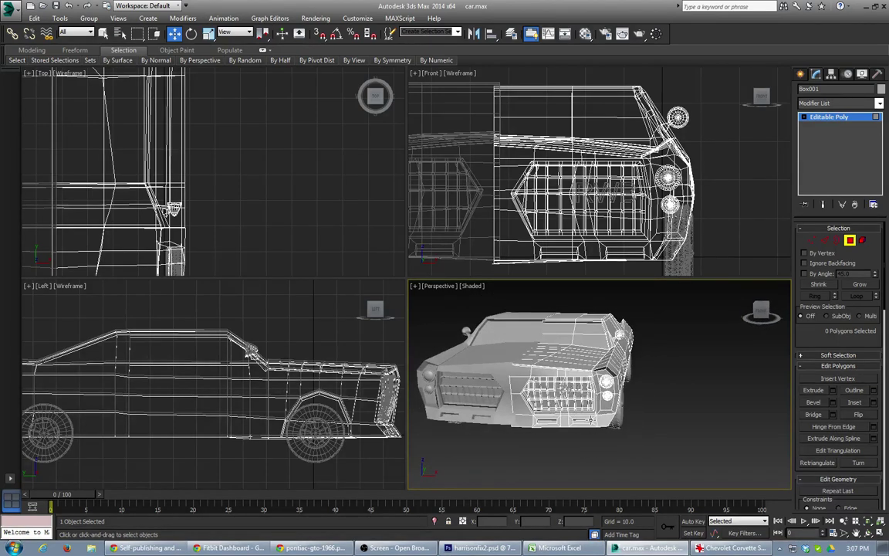
# Step: Delete the back polygons of both recessed bumper slots to open them, and check the car's front end
pyautogui.scroll(4, 591, 420)
pyautogui.click(576, 423)
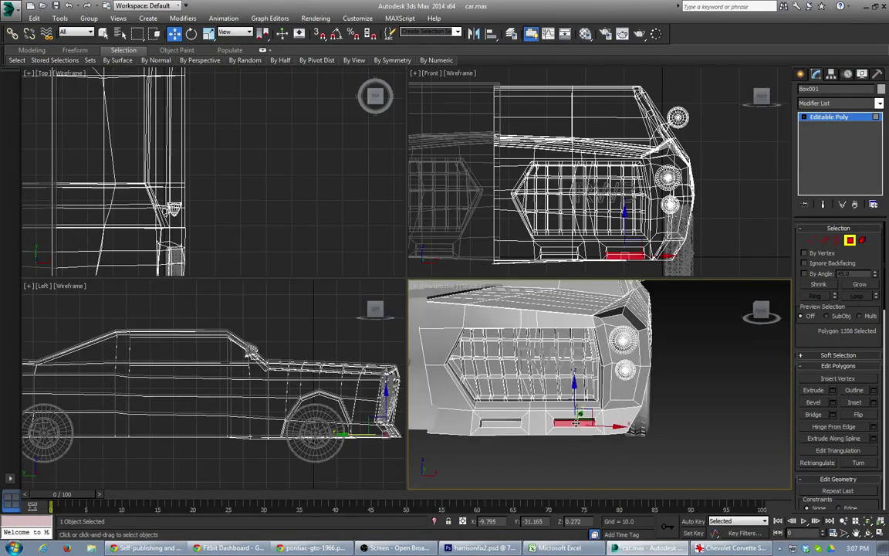
pyautogui.keyDown('ctrl'); pyautogui.click(490, 426); pyautogui.keyUp('ctrl')
pyautogui.press('Delete')
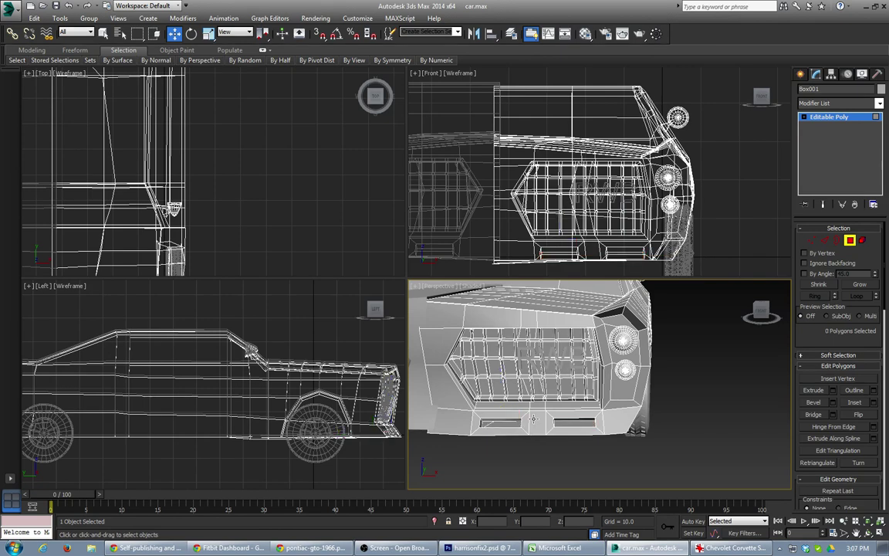
pyautogui.moveTo(537, 413)
pyautogui.keyDown('alt'); pyautogui.mouseDown(button='middle')
pyautogui.moveTo(513, 356)
pyautogui.moveTo(531, 318)
pyautogui.moveTo(585, 323)
pyautogui.moveTo(567, 337)
pyautogui.moveTo(531, 400)
pyautogui.mouseUp(button='middle'); pyautogui.keyUp('alt')
pyautogui.scroll(-3, 531, 400)
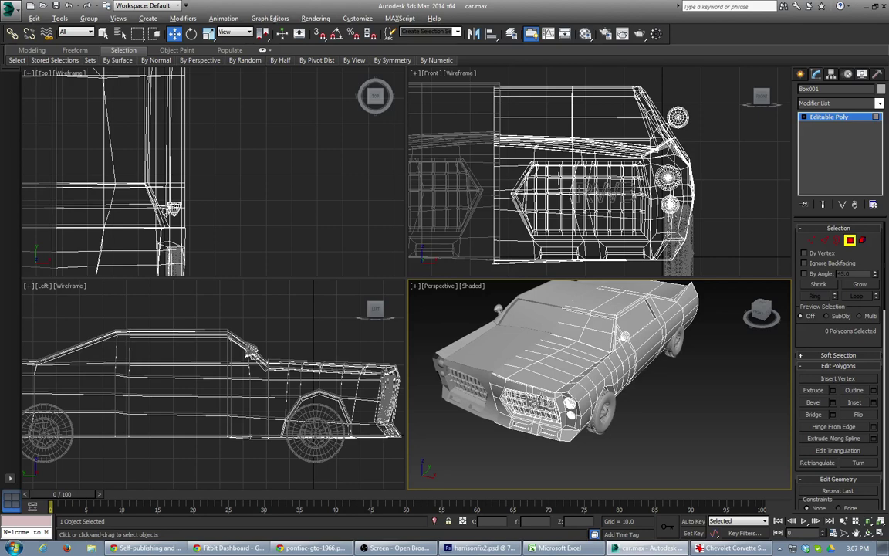
pyautogui.keyDown('alt'); pyautogui.moveTo(625, 335); pyautogui.dragTo(602, 360, button='middle'); pyautogui.keyUp('alt')
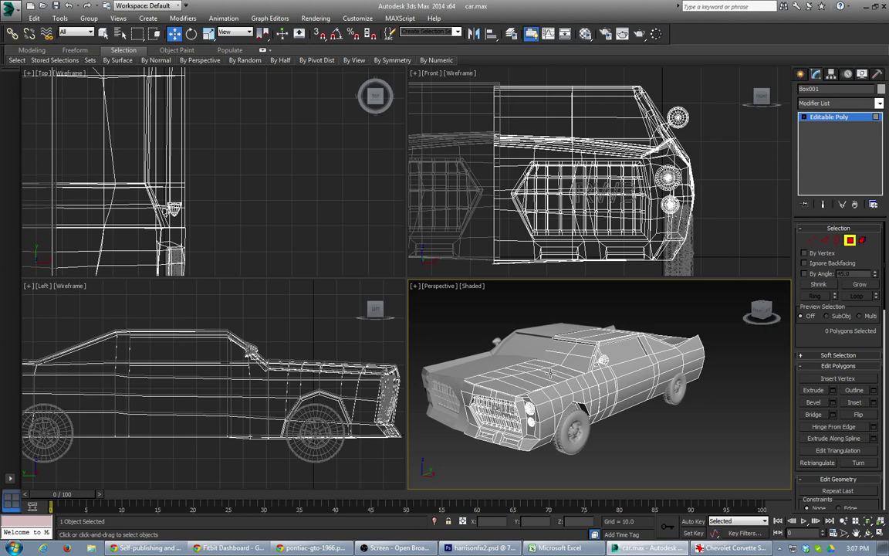
pyautogui.moveTo(545, 375); pyautogui.dragTo(566, 380, button='middle')
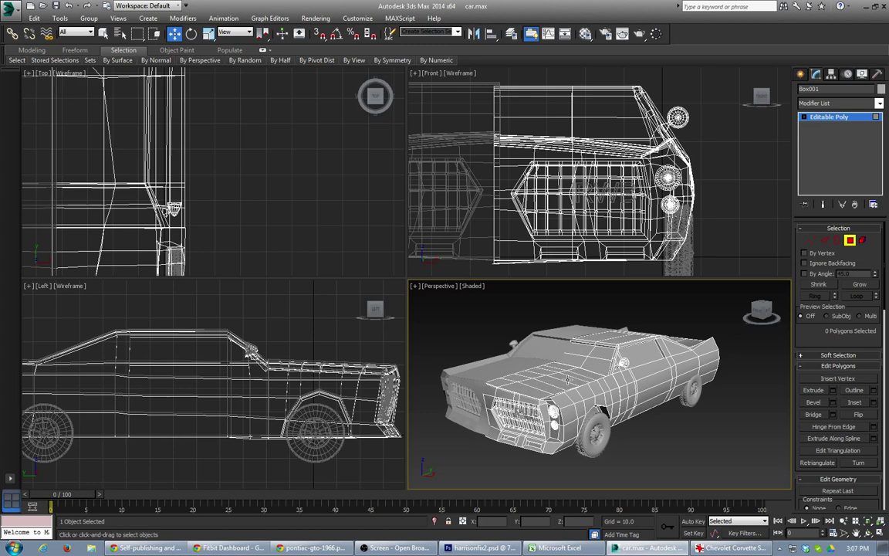